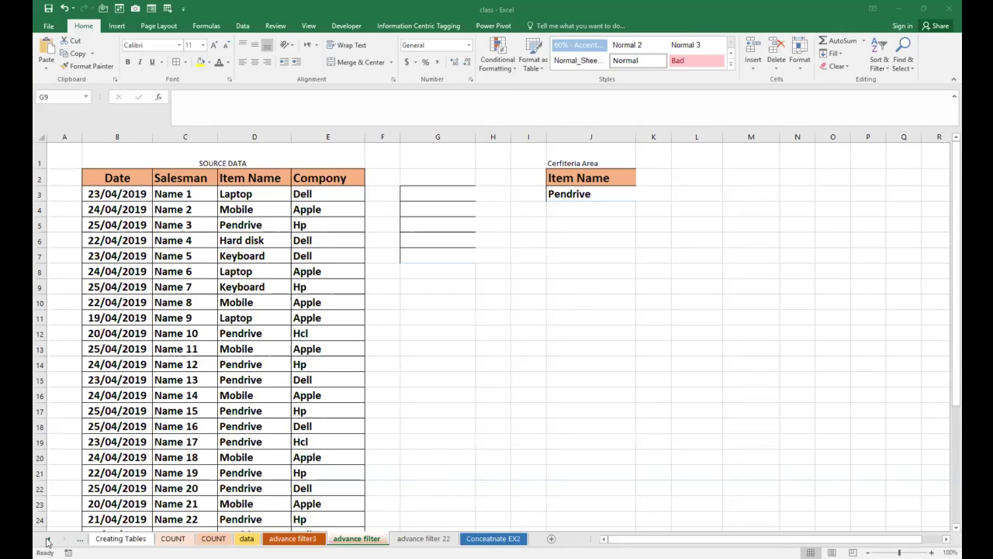
Look through the workbook's sheets from Creating Tables to Concetnate EX2, and return to the advance filter sheet
{"action": "left_click", "coordinate": [118, 538]}
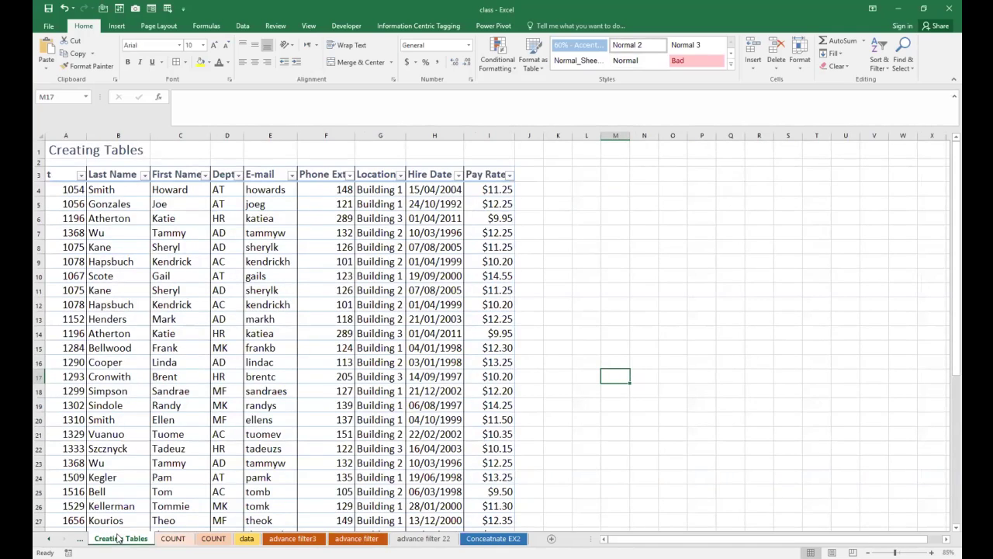
{"action": "left_click", "coordinate": [172, 539]}
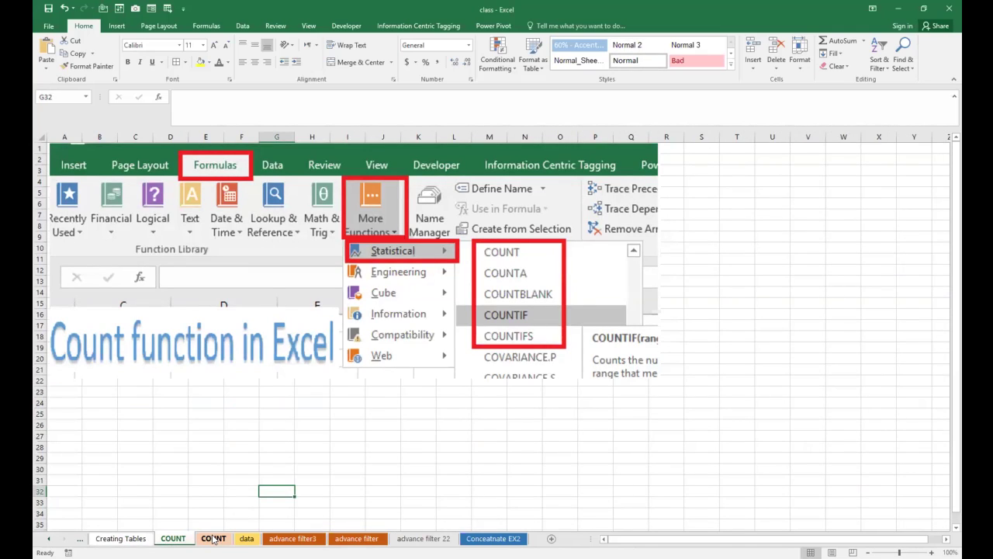
{"action": "left_click", "coordinate": [292, 539]}
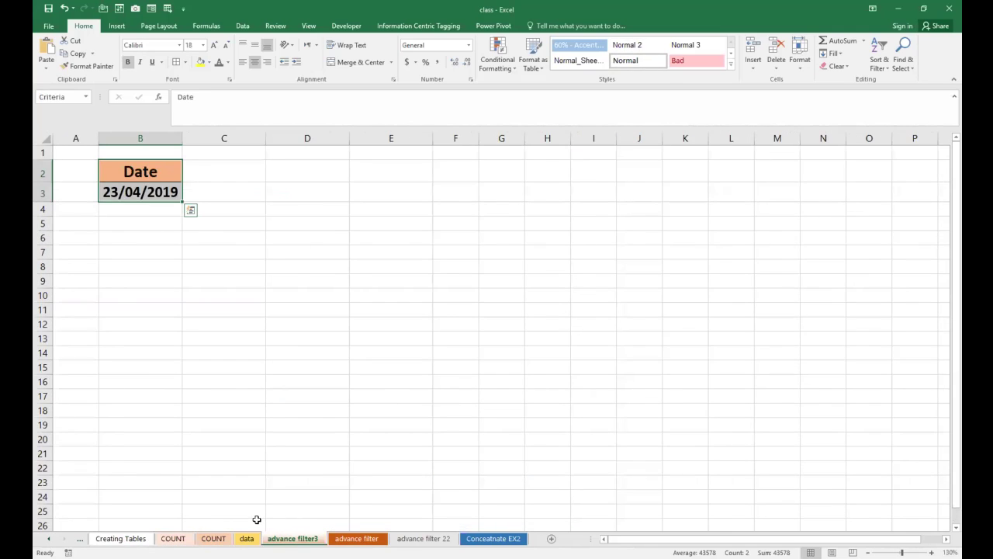
{"action": "left_click", "coordinate": [336, 537]}
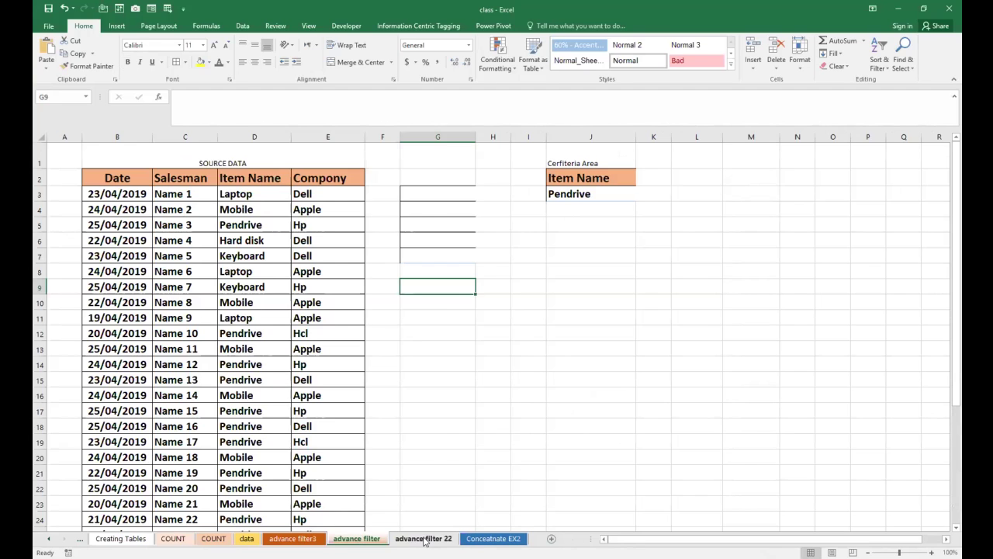
{"action": "left_click", "coordinate": [424, 539]}
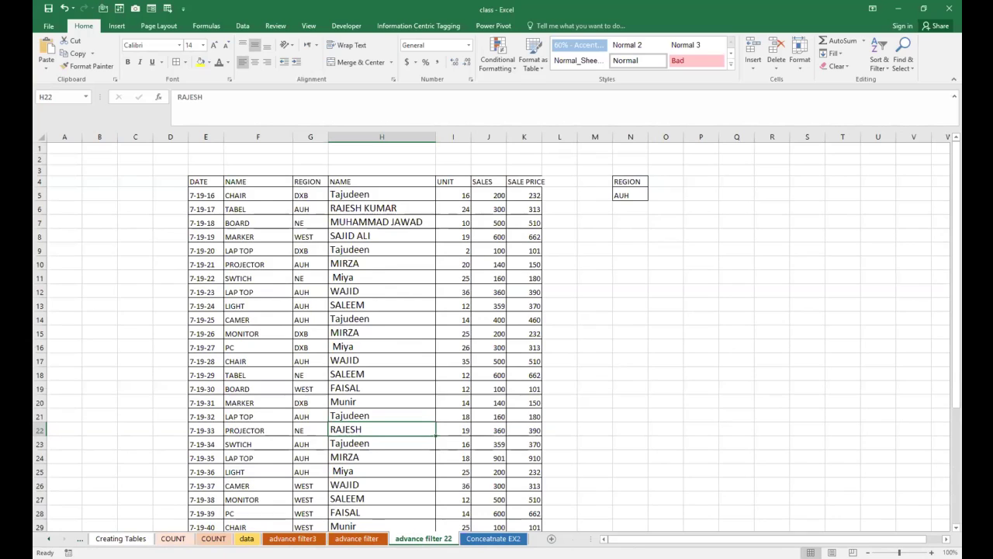
{"action": "left_click", "coordinate": [476, 539]}
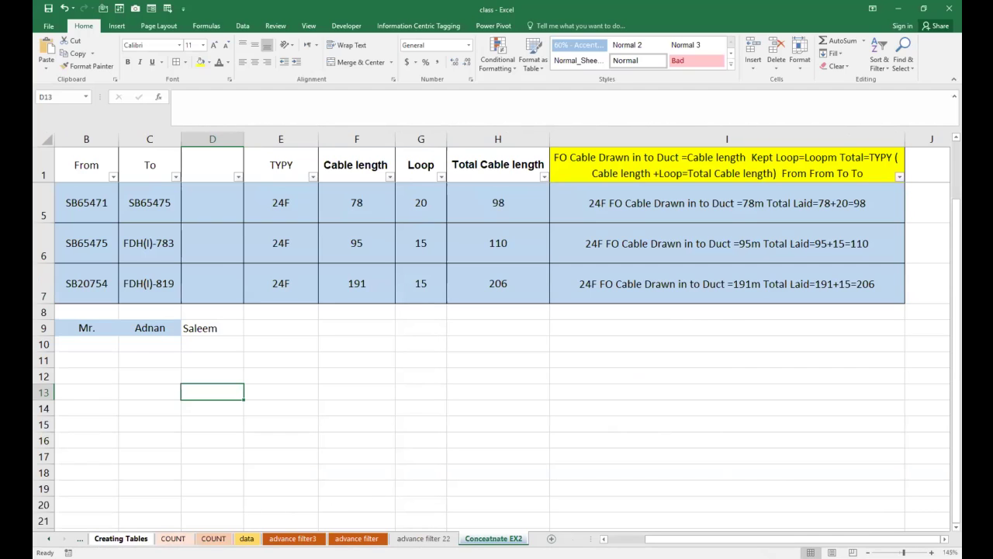
{"action": "left_click", "coordinate": [292, 538]}
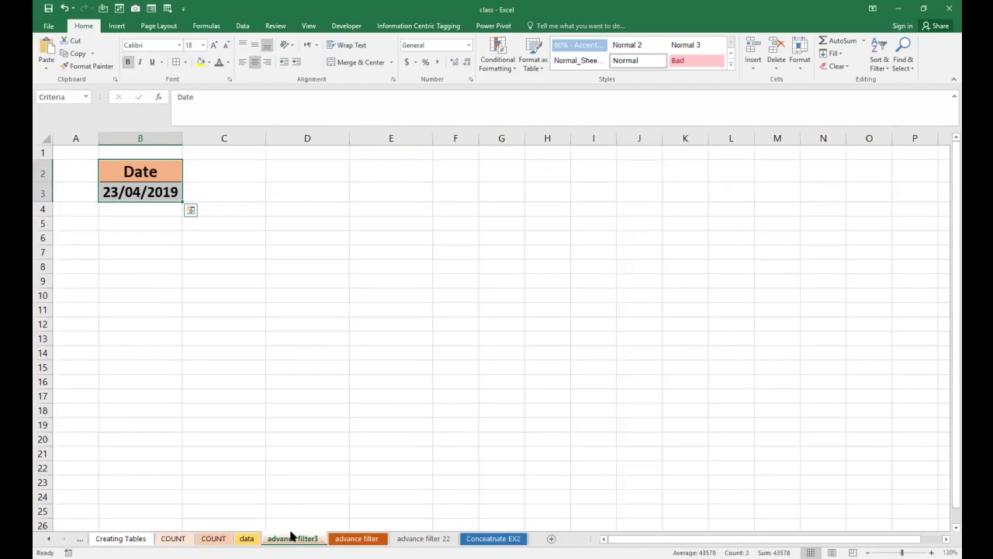
{"action": "left_click", "coordinate": [346, 539]}
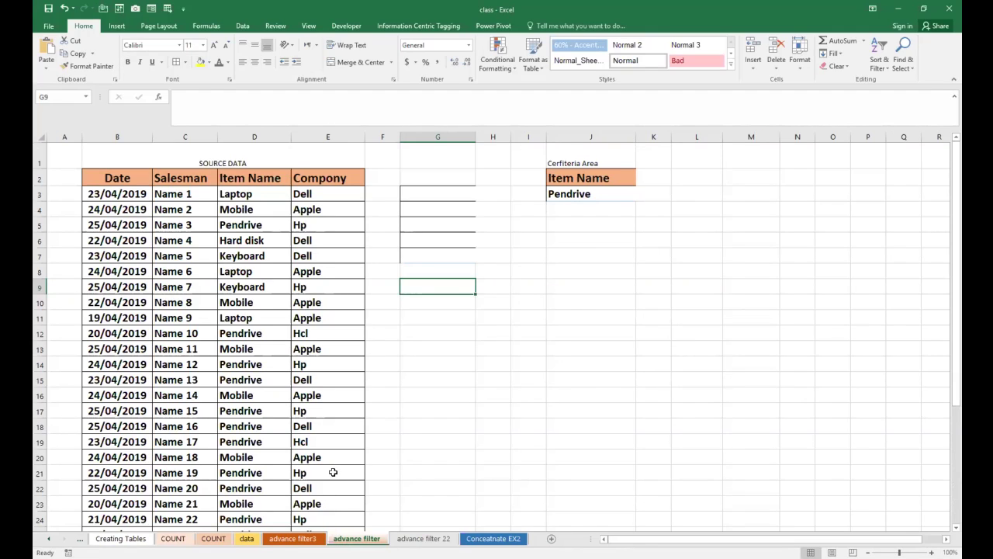
Examine the full source data table on the advance filter sheet, from the Date header down to the last Company entry
{"action": "left_click_drag", "start_coordinate": [118, 180], "coordinate": [319, 511]}
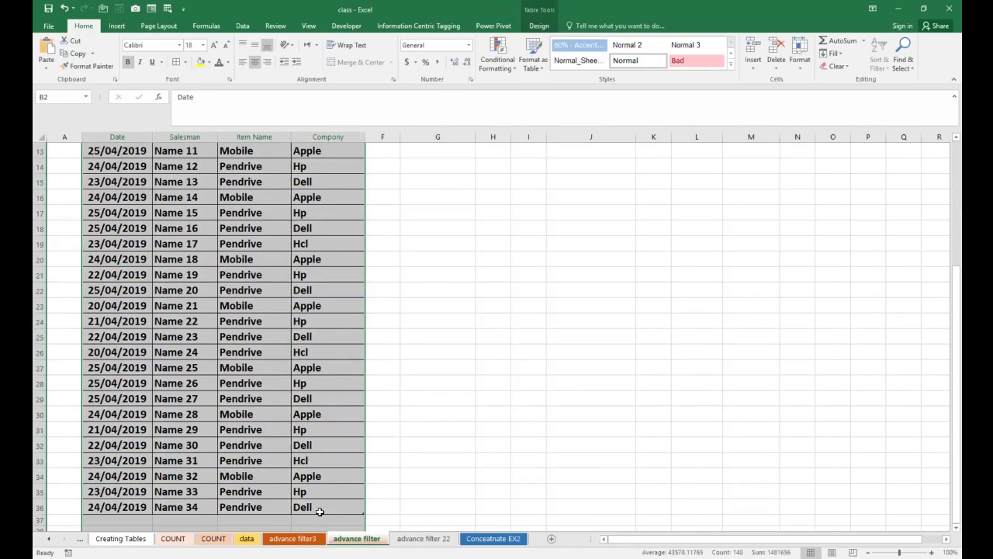
{"action": "scroll", "coordinate": [320, 510], "scroll_direction": "up", "scroll_amount": 4}
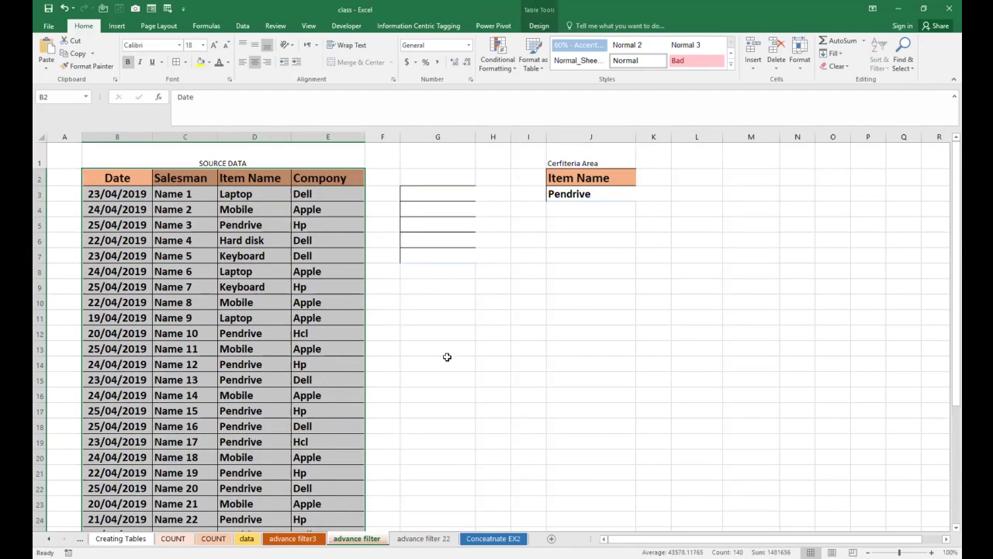
{"action": "left_click", "coordinate": [471, 333]}
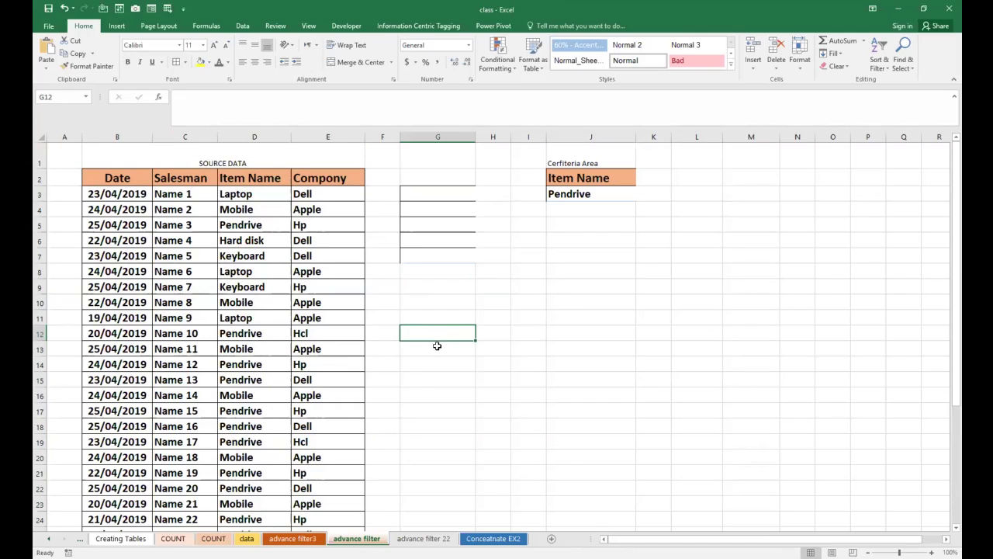
{"action": "scroll", "coordinate": [282, 363], "scroll_direction": "down", "scroll_amount": 2}
{"action": "scroll", "coordinate": [287, 380], "scroll_direction": "up", "scroll_amount": 2}
Review the advance filter3, advance filter 22 and data sheets, and go back to the advance filter sheet
{"action": "left_click", "coordinate": [293, 538]}
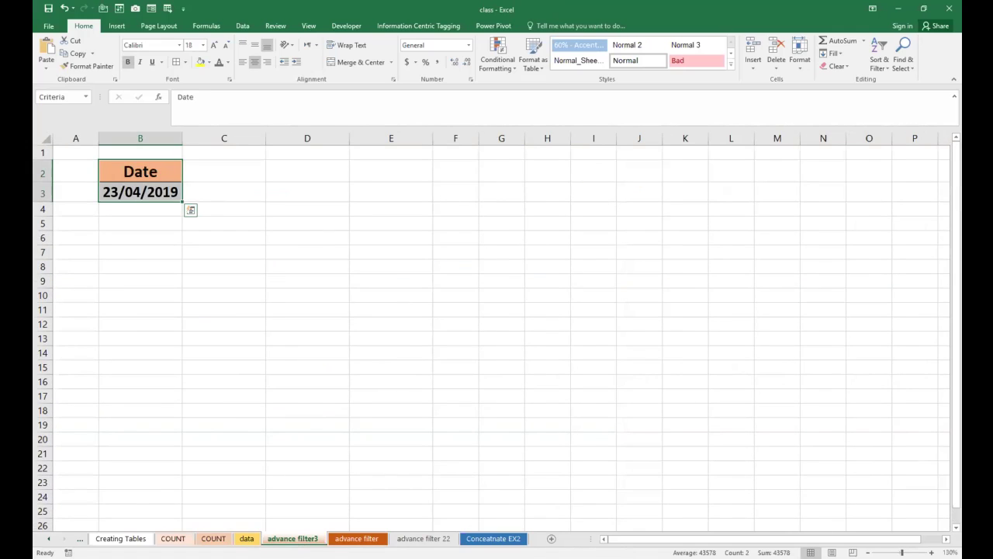
{"action": "left_click", "coordinate": [423, 537]}
{"action": "scroll", "coordinate": [423, 497], "scroll_direction": "down", "scroll_amount": 1}
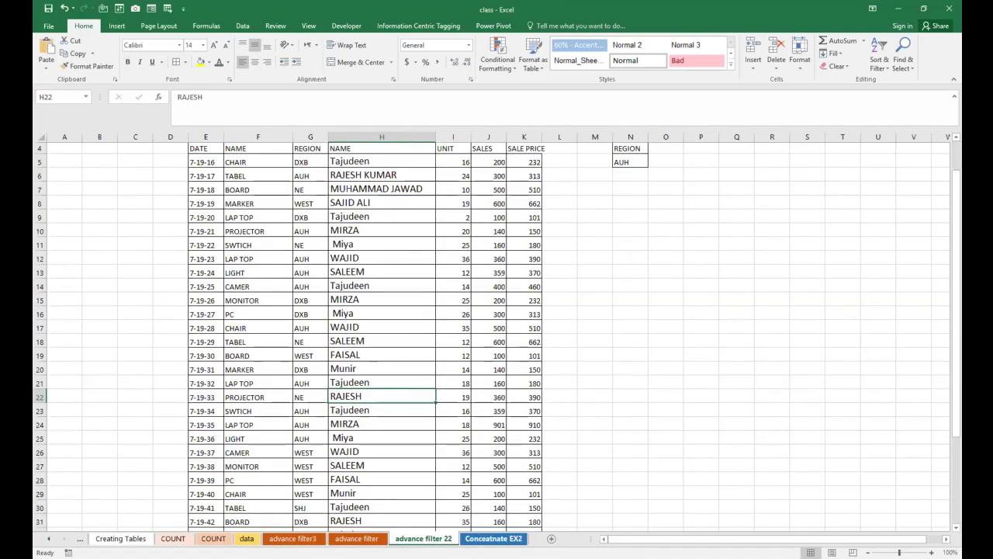
{"action": "left_click", "coordinate": [50, 541]}
{"action": "left_click", "coordinate": [50, 541]}
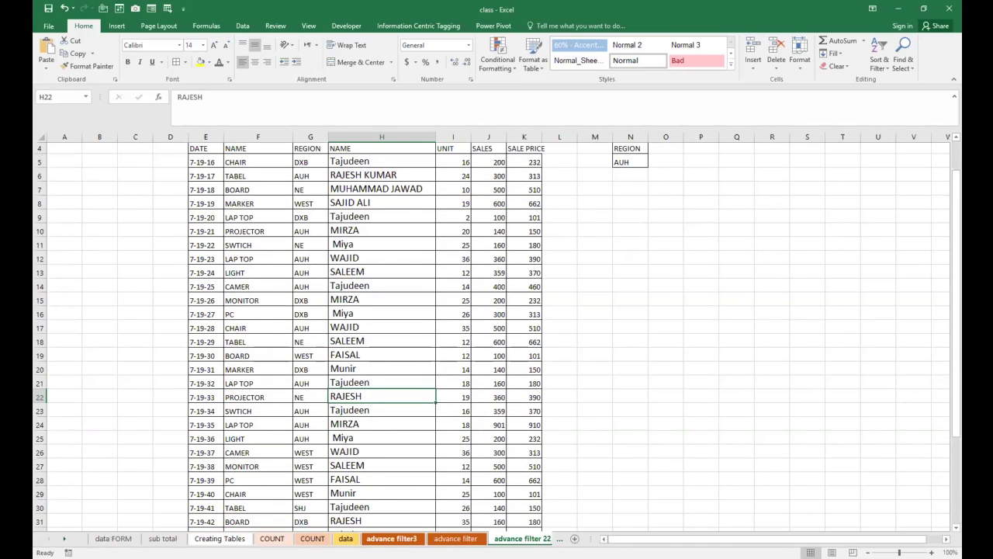
{"action": "left_click", "coordinate": [345, 538]}
{"action": "left_click", "coordinate": [380, 537]}
{"action": "left_click", "coordinate": [455, 538]}
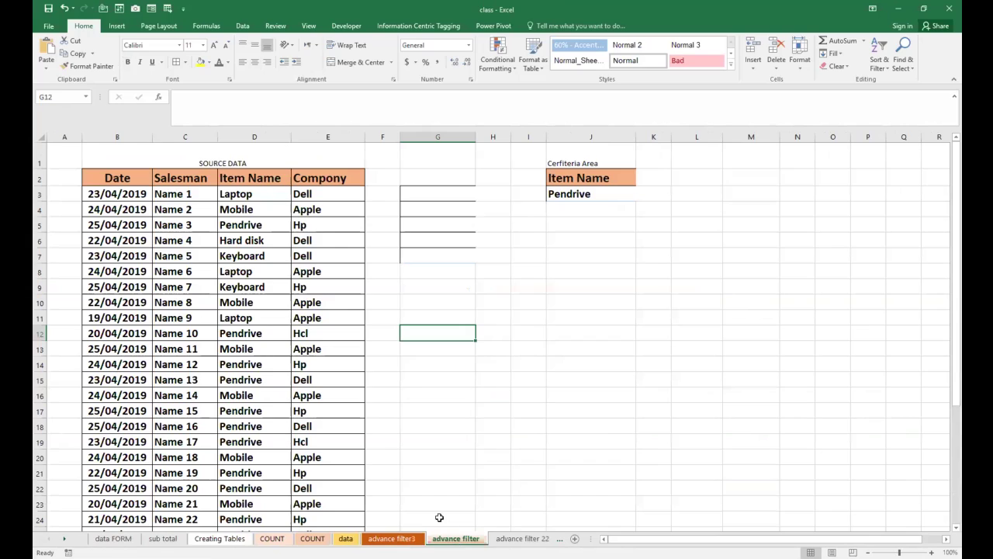
Fill the merged SOURCE DATA heading with yellow and enlarge its font by five size increments
{"action": "left_click", "coordinate": [240, 154]}
{"action": "left_click", "coordinate": [199, 62]}
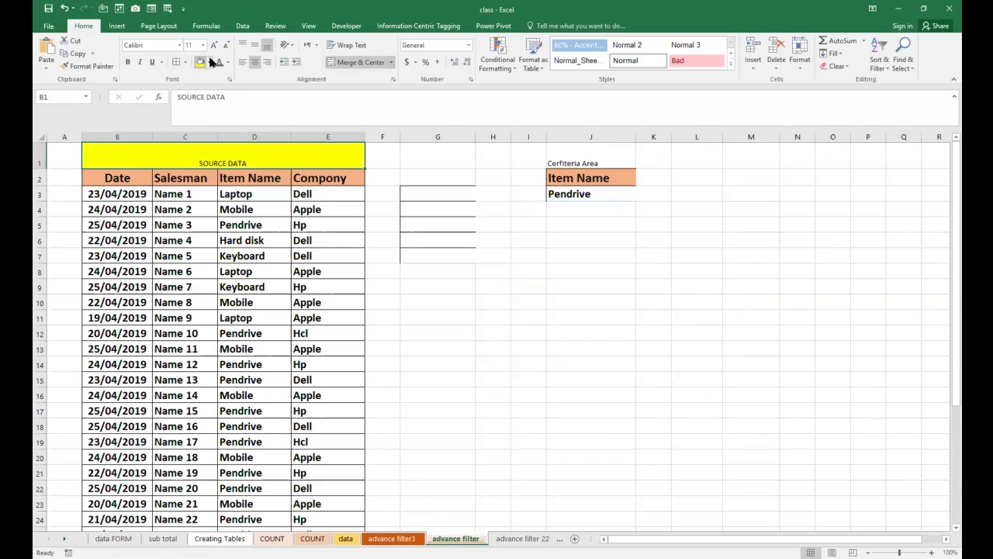
{"action": "left_click", "coordinate": [215, 45]}
{"action": "left_click", "coordinate": [215, 45]}
{"action": "left_click", "coordinate": [215, 45]}
{"action": "left_click", "coordinate": [215, 45]}
{"action": "left_click", "coordinate": [215, 45]}
{"action": "left_click", "coordinate": [411, 285]}
Enlarge the font of the Cerfiteria Area heading in J1 by two size increments
{"action": "left_click", "coordinate": [561, 165]}
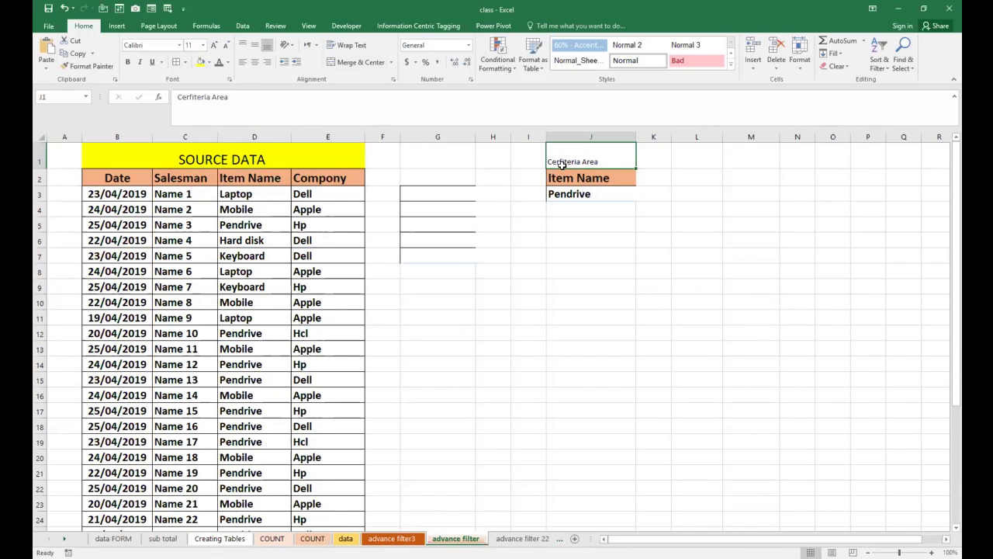
{"action": "left_click", "coordinate": [215, 45]}
{"action": "left_click", "coordinate": [215, 45]}
{"action": "left_click", "coordinate": [577, 351]}
{"action": "left_click", "coordinate": [561, 242]}
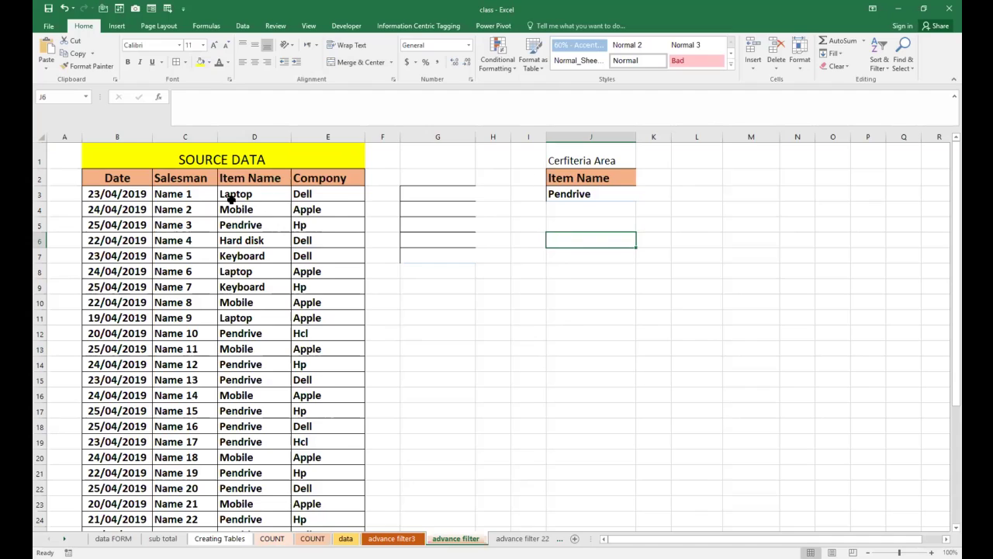
Examine the Item Name header and its first entry in the source data
{"action": "left_click_drag", "start_coordinate": [236, 180], "coordinate": [244, 197]}
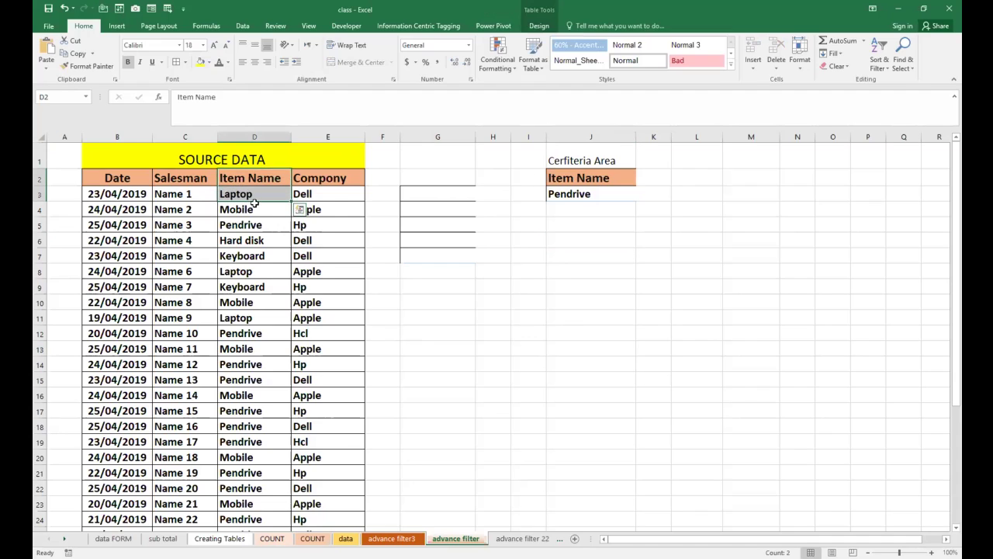
{"action": "left_click", "coordinate": [596, 289]}
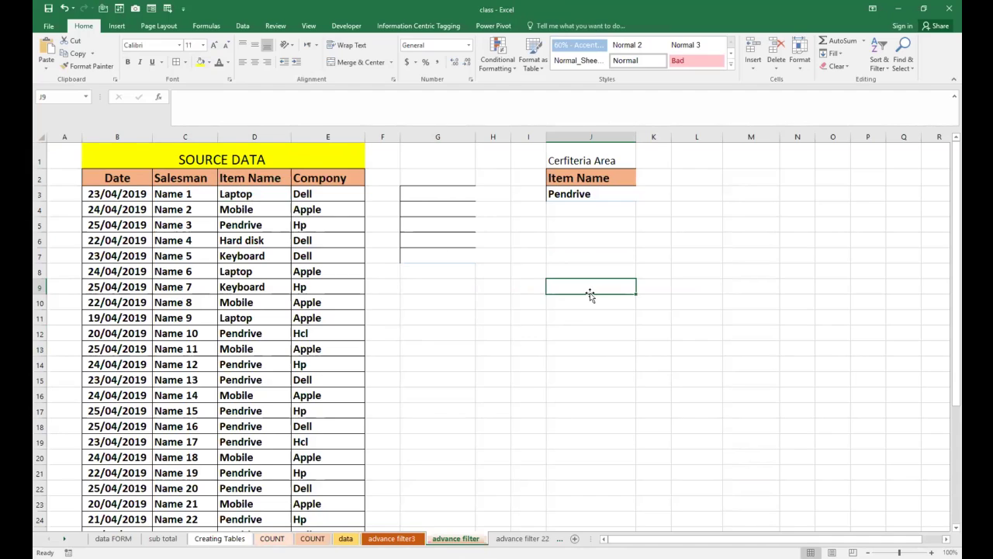
{"action": "left_click", "coordinate": [563, 269]}
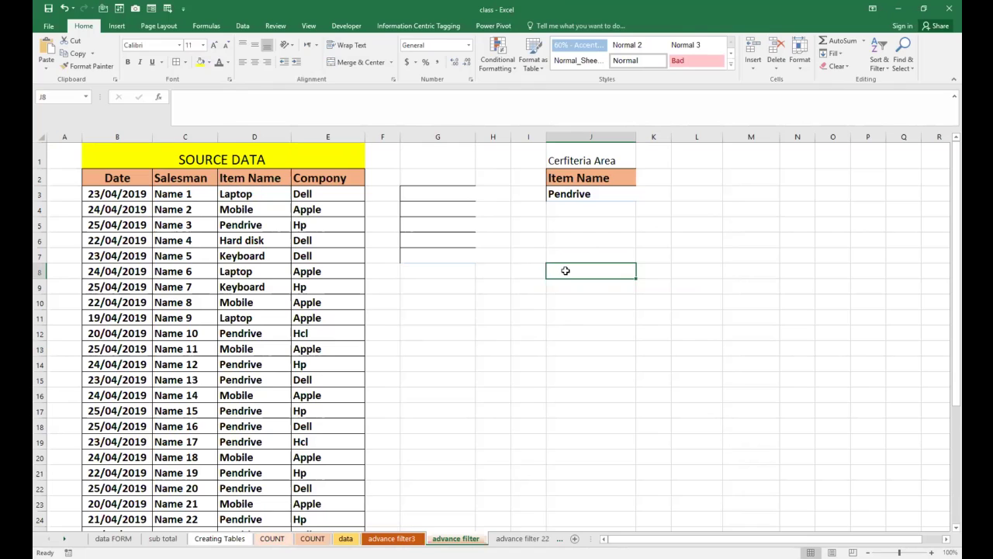
Start an Advanced Filter that copies to another location, and clear its existing list, criteria and copy-to ranges
{"action": "left_click", "coordinate": [242, 27]}
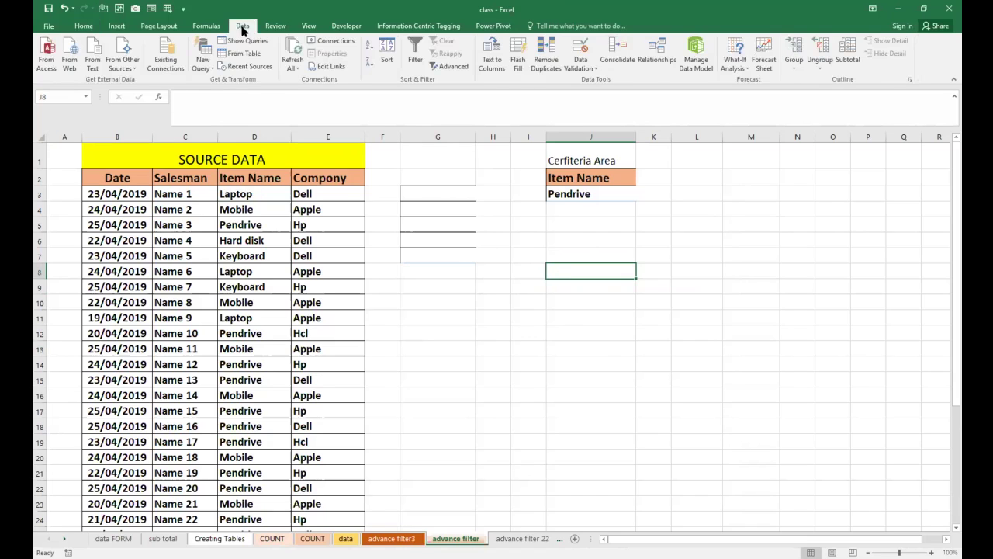
{"action": "left_click", "coordinate": [454, 68]}
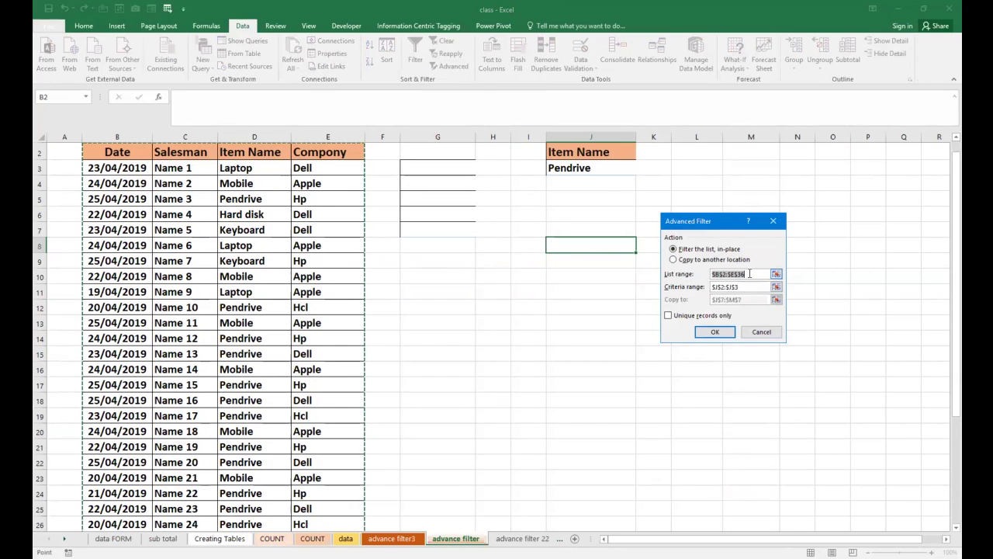
{"action": "key", "text": "BackSpace"}
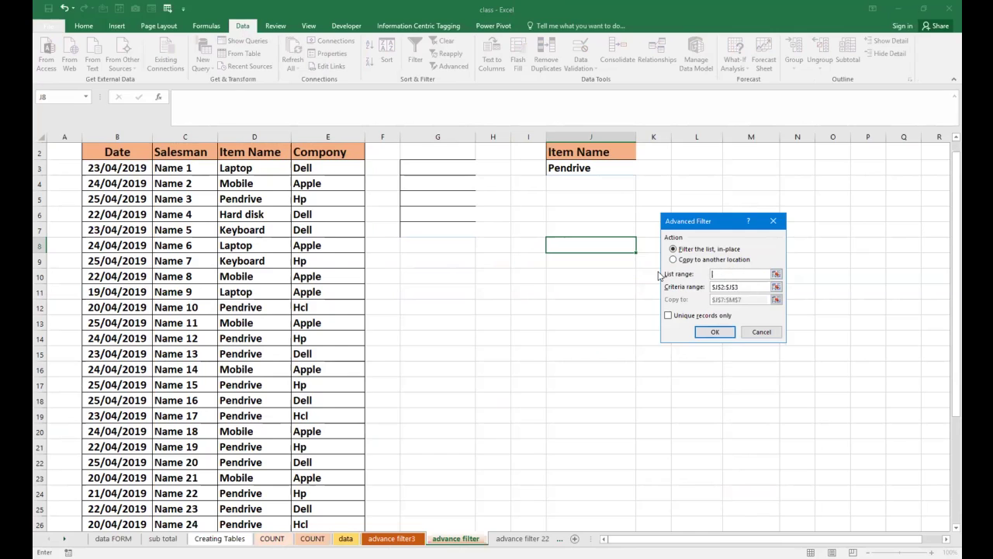
{"action": "left_click_drag", "start_coordinate": [757, 286], "coordinate": [706, 288]}
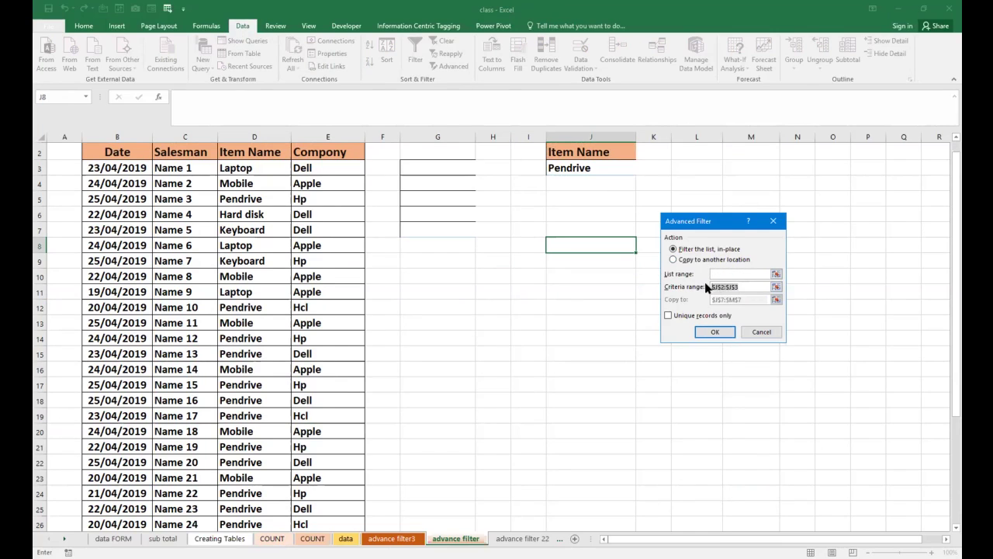
{"action": "left_click", "coordinate": [698, 259]}
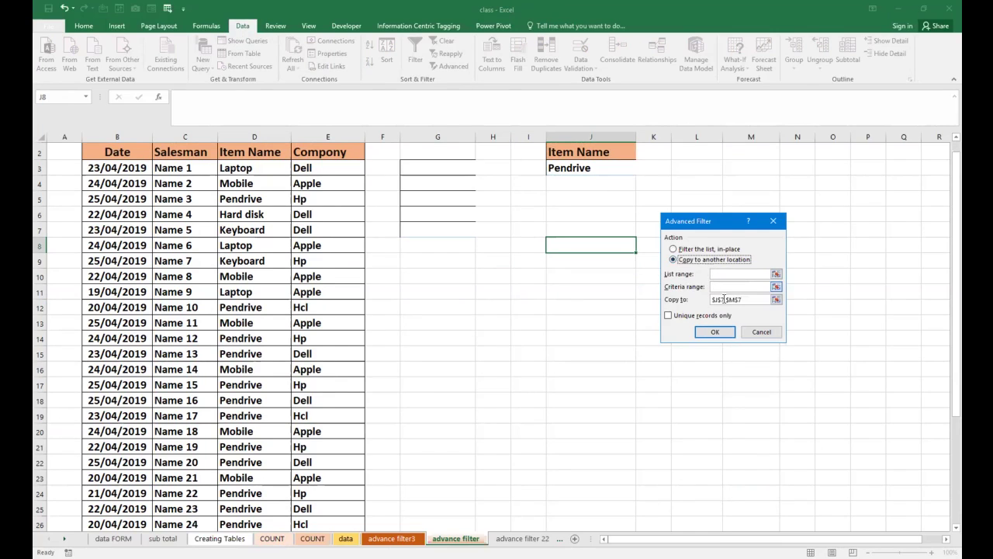
{"action": "left_click_drag", "start_coordinate": [745, 300], "coordinate": [711, 300]}
{"action": "key", "text": "BackSpace"}
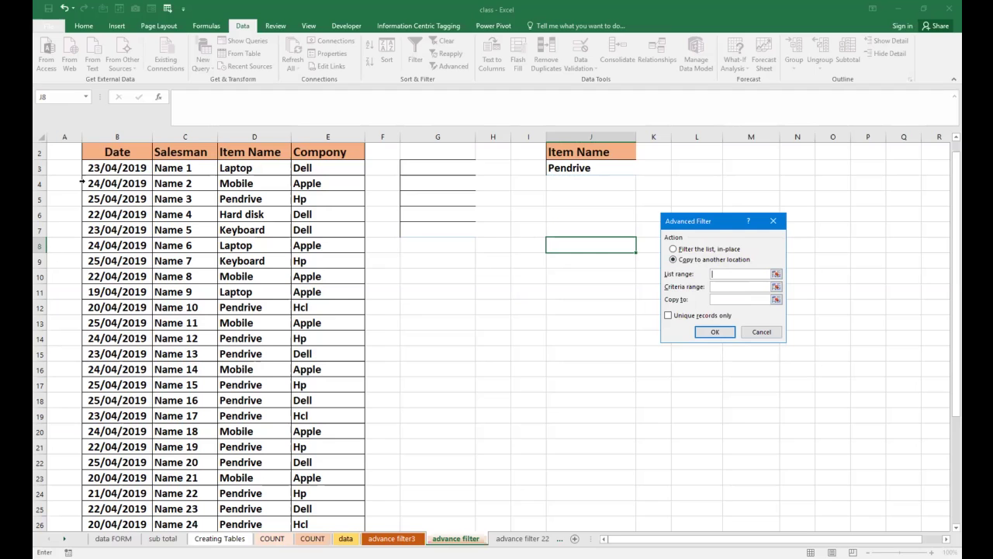
Set the list range to the whole source table B2:E36 with headers, and the criteria range to J2:J3
{"action": "scroll", "coordinate": [118, 170], "scroll_direction": "up", "scroll_amount": 1}
{"action": "left_click_drag", "start_coordinate": [117, 177], "coordinate": [336, 509]}
{"action": "scroll", "coordinate": [619, 291], "scroll_direction": "up", "scroll_amount": 4}
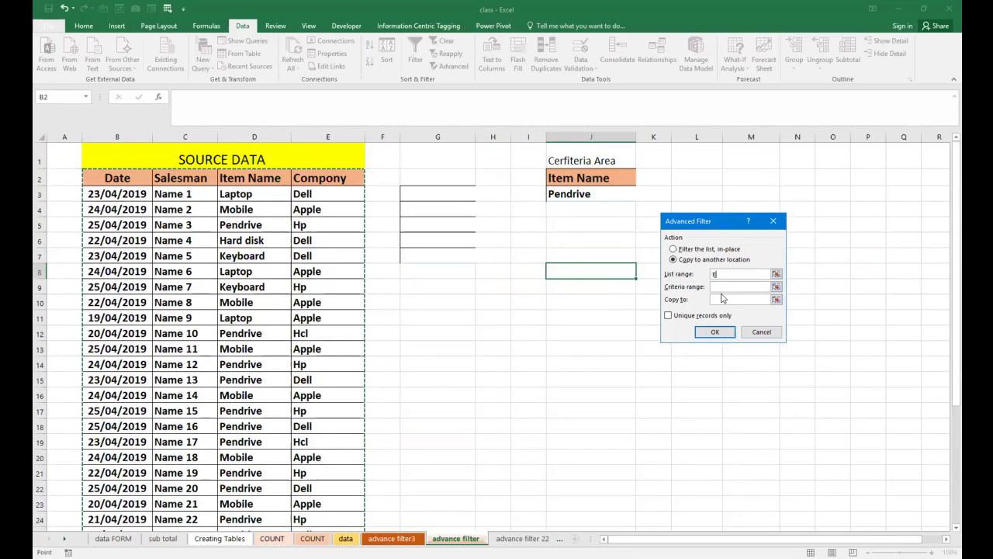
{"action": "left_click", "coordinate": [706, 286]}
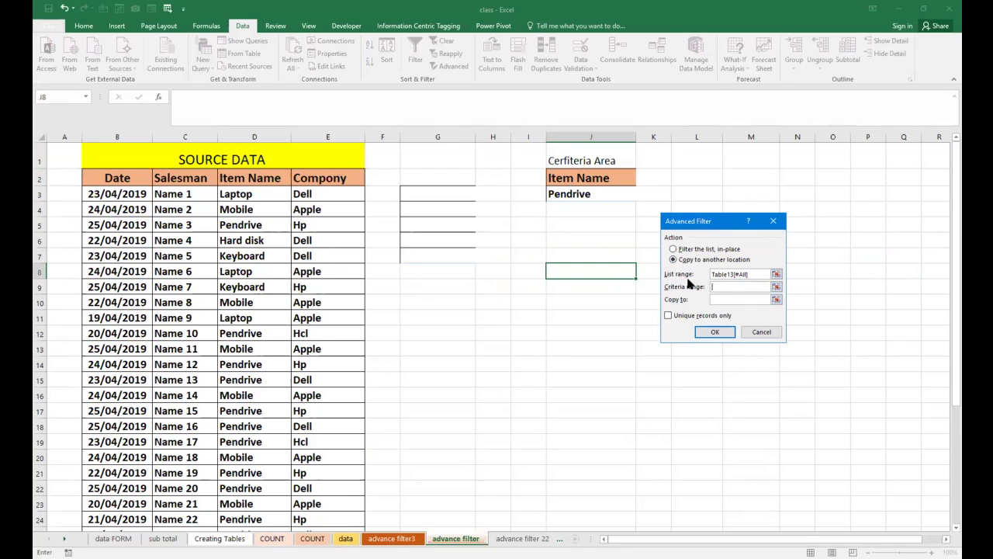
{"action": "left_click", "coordinate": [582, 177]}
{"action": "left_click_drag", "start_coordinate": [582, 177], "coordinate": [586, 196]}
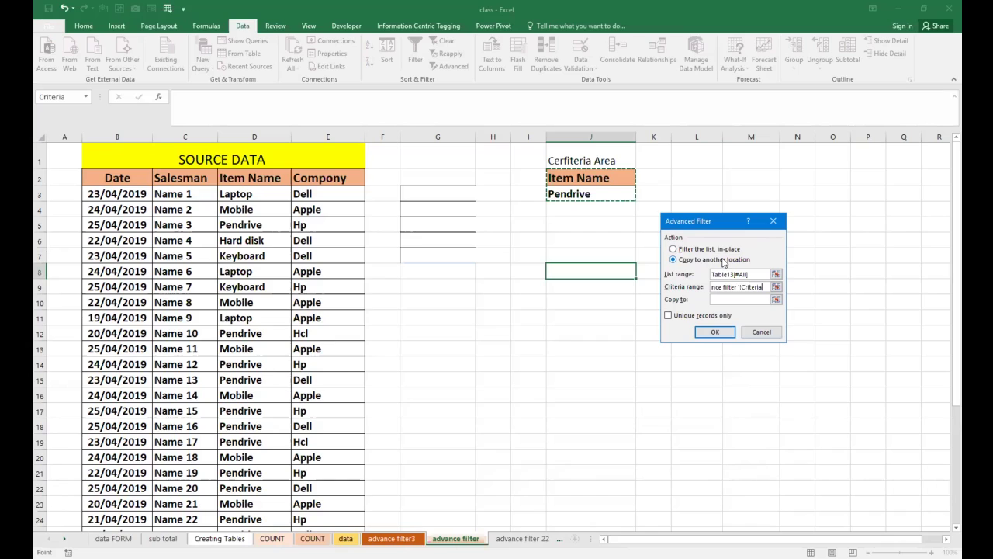
Set the copy-to destination to cell J8 and run the Advanced Filter
{"action": "left_click", "coordinate": [721, 299]}
{"action": "left_click", "coordinate": [574, 274]}
{"action": "left_click", "coordinate": [706, 332]}
{"action": "scroll", "coordinate": [687, 314], "scroll_direction": "down", "scroll_amount": 1}
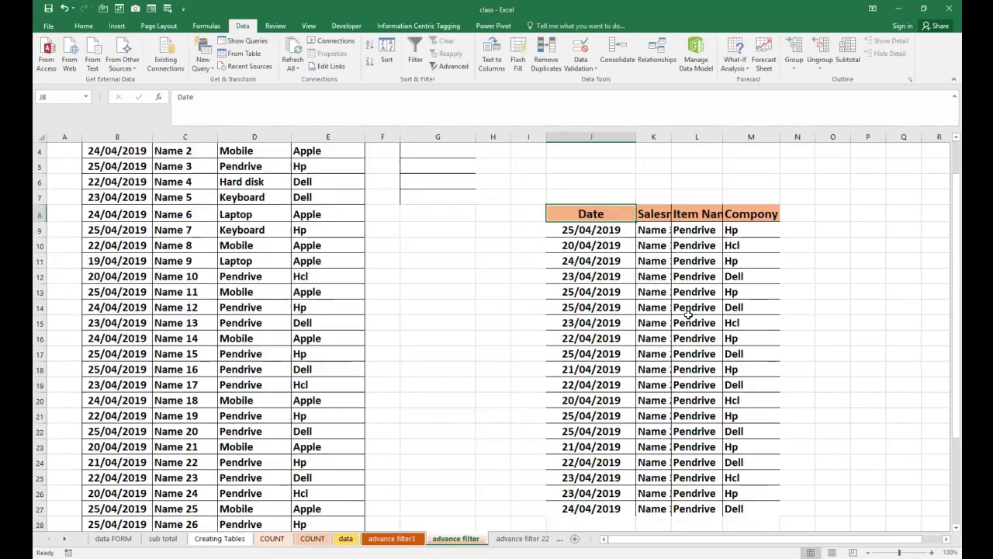
{"action": "scroll", "coordinate": [688, 314], "scroll_direction": "up", "scroll_amount": 1}
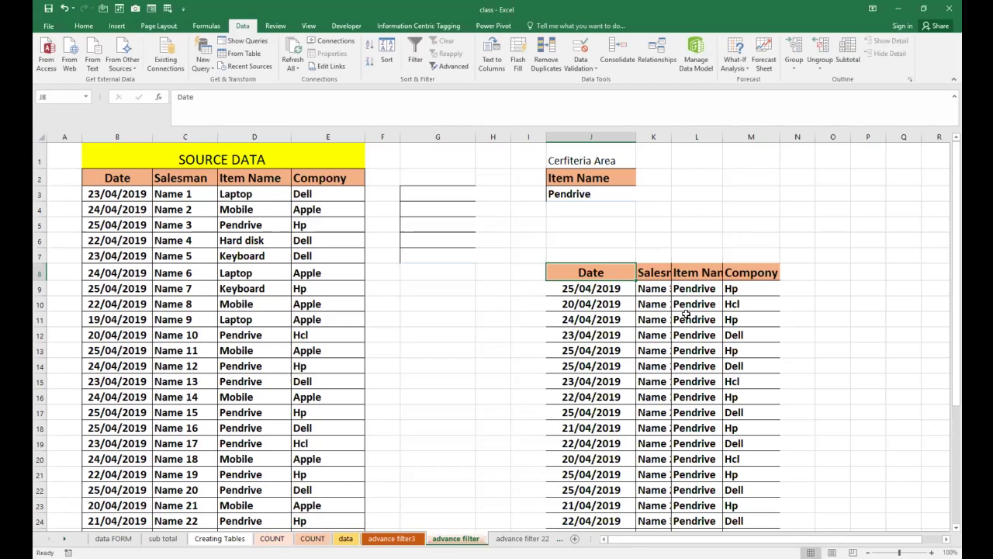
Widen column K slightly so the salesman names in the extracted list can be read
{"action": "left_click_drag", "start_coordinate": [671, 136], "coordinate": [682, 137]}
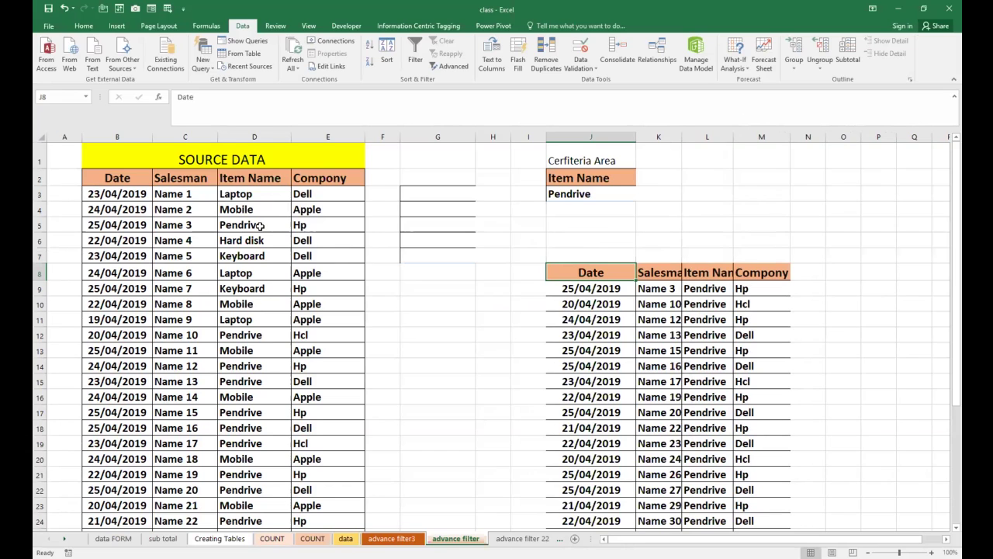
{"action": "scroll", "coordinate": [621, 312], "scroll_direction": "down", "scroll_amount": 2}
{"action": "scroll", "coordinate": [621, 312], "scroll_direction": "up", "scroll_amount": 2}
Compare the extracted Salesman and Item Name entries with the matching columns in the source data
{"action": "left_click_drag", "start_coordinate": [719, 288], "coordinate": [659, 521]}
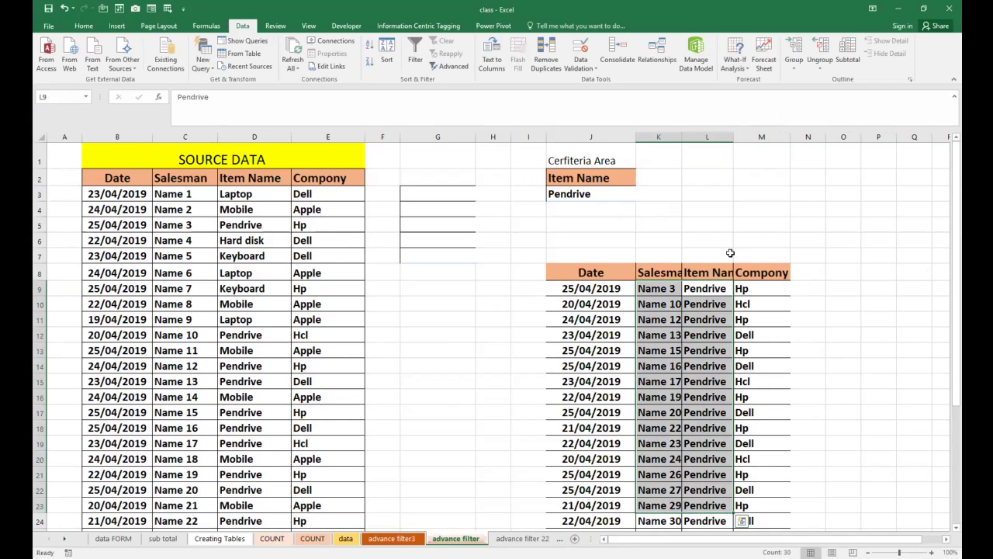
{"action": "left_click", "coordinate": [680, 332]}
{"action": "left_click_drag", "start_coordinate": [252, 180], "coordinate": [235, 193]}
{"action": "scroll", "coordinate": [197, 212], "scroll_direction": "down", "scroll_amount": 2}
{"action": "scroll", "coordinate": [196, 212], "scroll_direction": "up", "scroll_amount": 2}
{"action": "left_click_drag", "start_coordinate": [191, 183], "coordinate": [187, 187]}
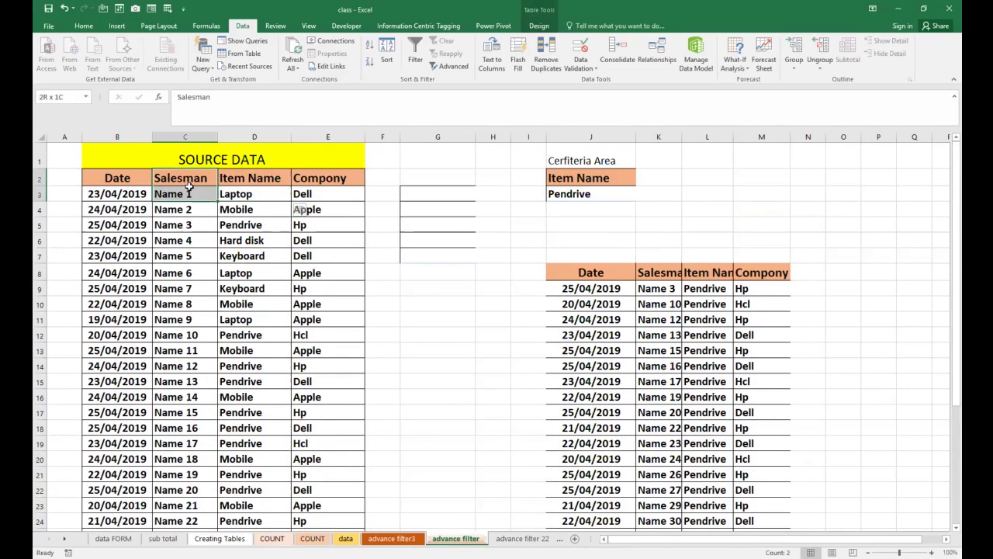
Replace the criteria in J2:J3 with the Company header and Dell, copied from E2:E3 of the source data
{"action": "left_click", "coordinate": [237, 190]}
{"action": "left_click_drag", "start_coordinate": [244, 178], "coordinate": [306, 193]}
{"action": "key", "text": "ctrl+c"}
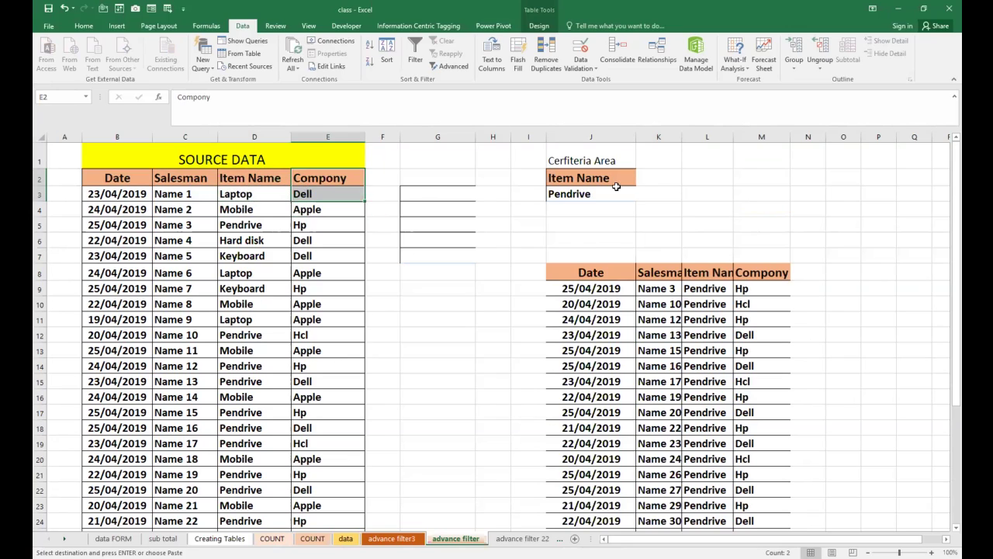
{"action": "left_click", "coordinate": [598, 178]}
{"action": "key", "text": "ctrl+v"}
{"action": "left_click", "coordinate": [508, 222]}
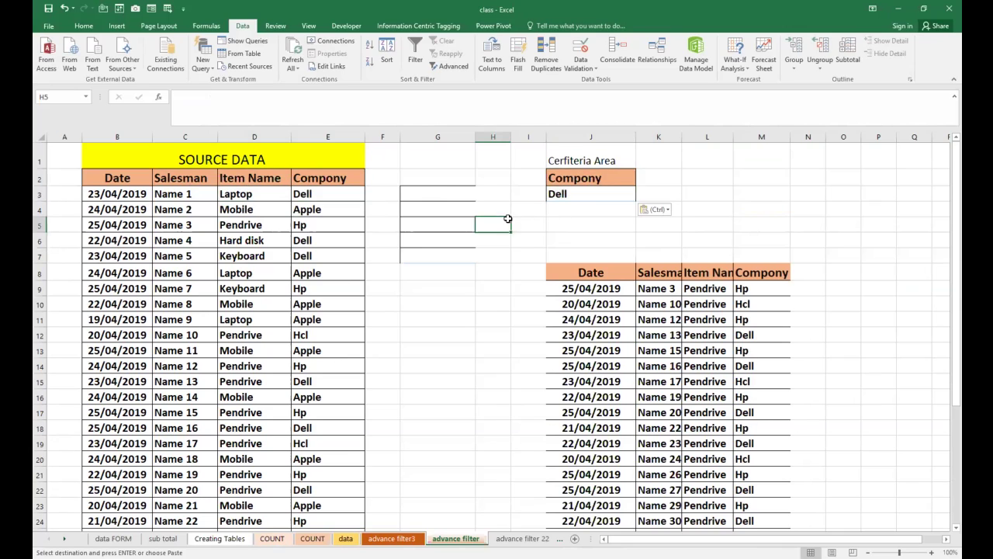
Clear the previously extracted Pendrive records, including their headers, from J8:M27
{"action": "left_click_drag", "start_coordinate": [577, 278], "coordinate": [669, 430]}
{"action": "left_click_drag", "start_coordinate": [558, 397], "coordinate": [764, 522]}
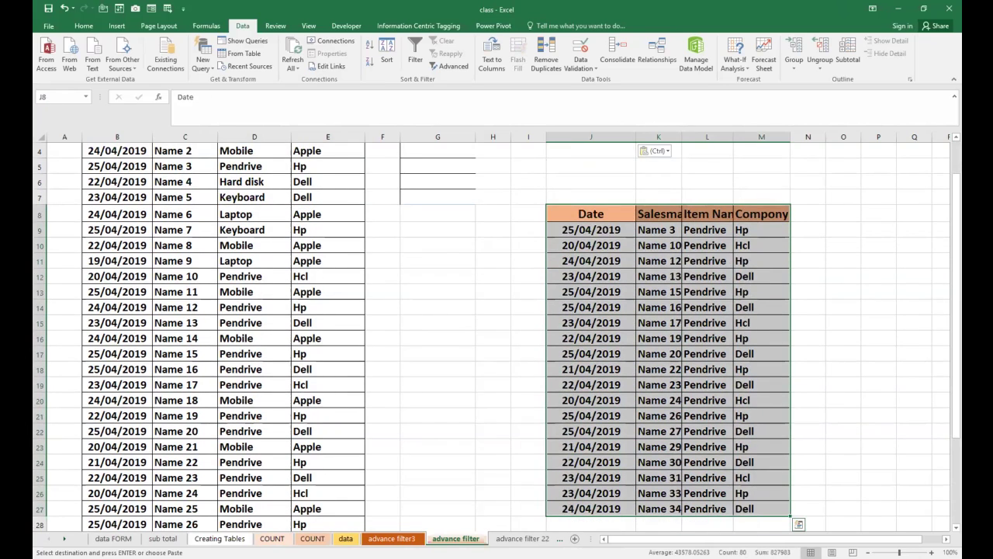
{"action": "key", "text": "Delete"}
{"action": "left_click", "coordinate": [585, 273]}
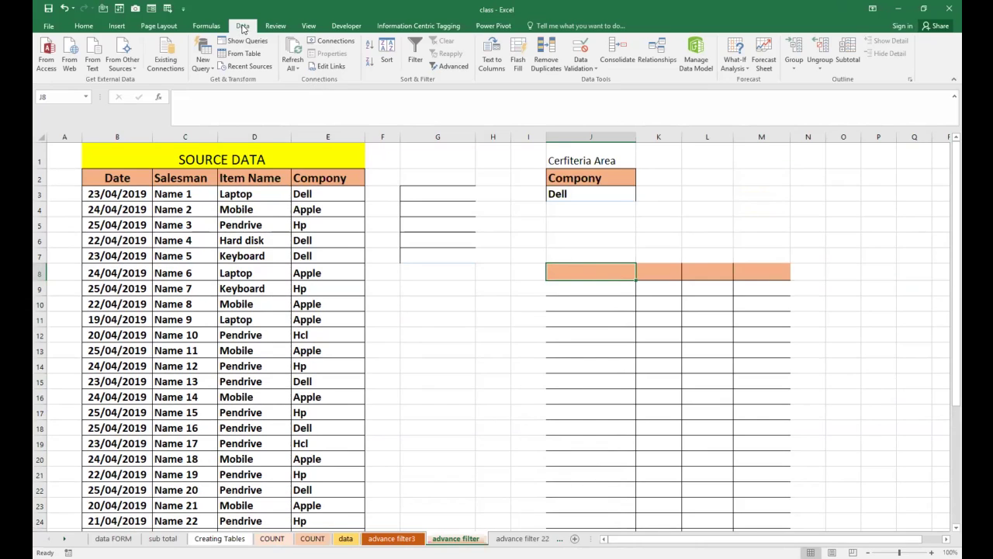
Start a new Advanced Filter on the source table and reselect J2:J3 as the criteria range
{"action": "left_click", "coordinate": [447, 70]}
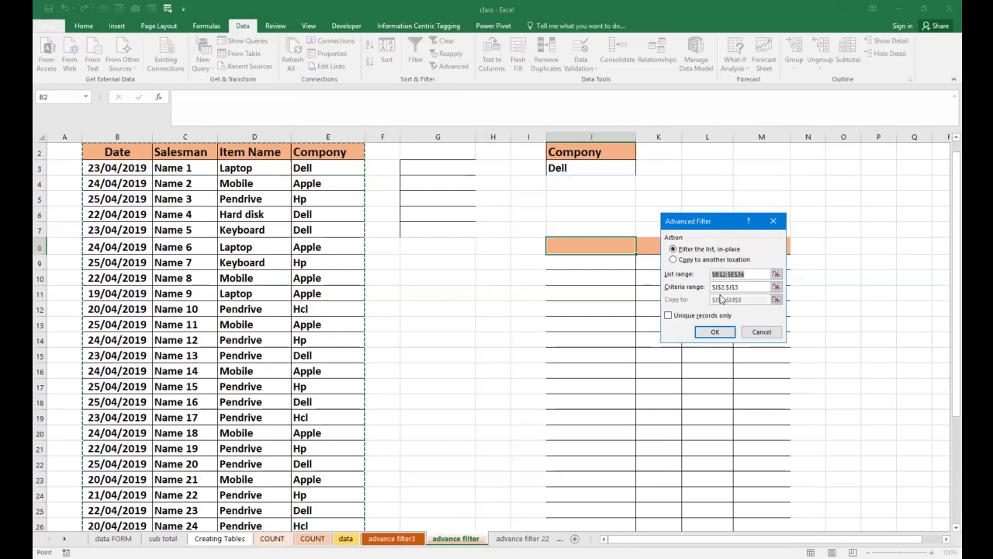
{"action": "left_click", "coordinate": [745, 288]}
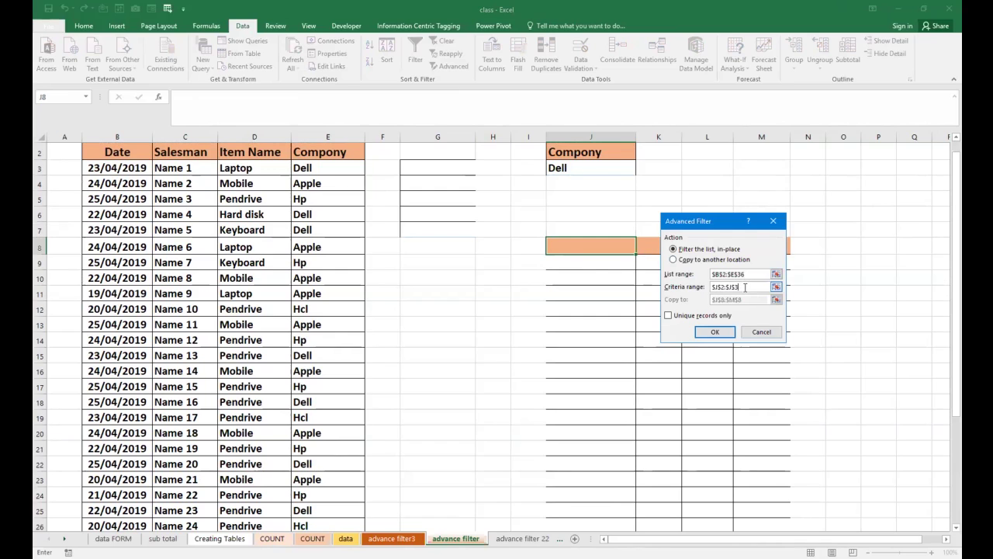
{"action": "left_click_drag", "start_coordinate": [745, 288], "coordinate": [691, 291]}
{"action": "key", "text": "BackSpace"}
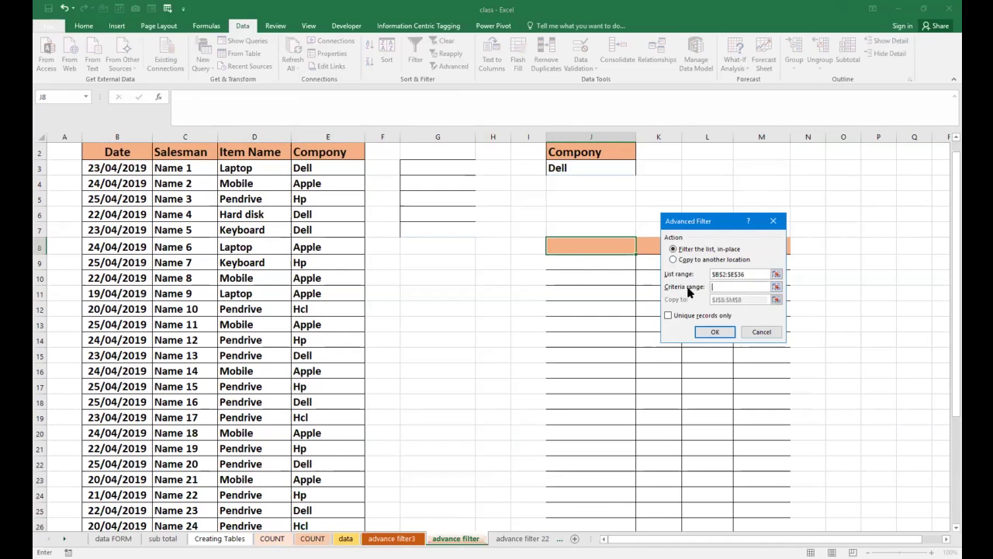
{"action": "scroll", "coordinate": [603, 232], "scroll_direction": "up", "scroll_amount": 1}
{"action": "left_click", "coordinate": [567, 175]}
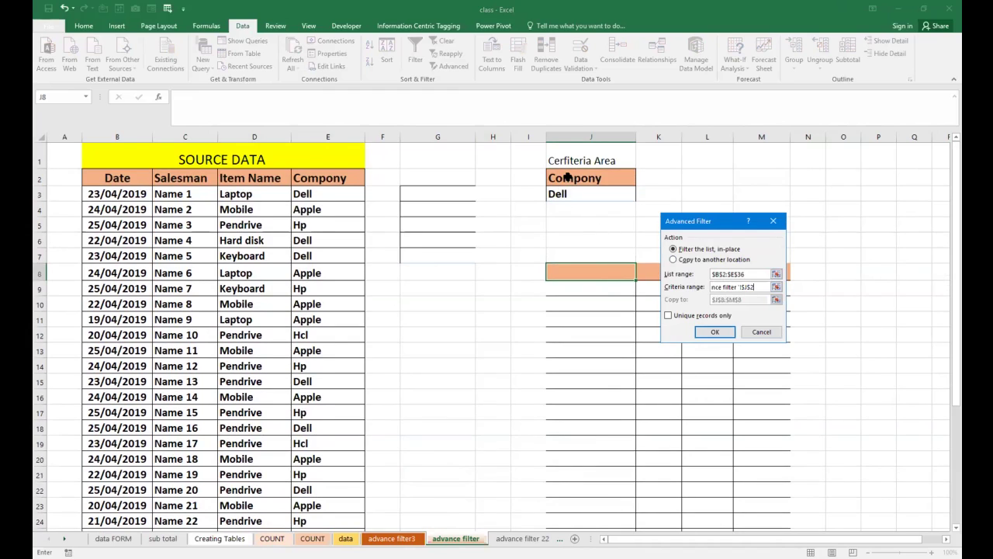
{"action": "left_click_drag", "start_coordinate": [567, 176], "coordinate": [566, 194]}
Copy the filtered records to another location starting at J8, run the filter, and check the extracted Company column
{"action": "left_click", "coordinate": [674, 260]}
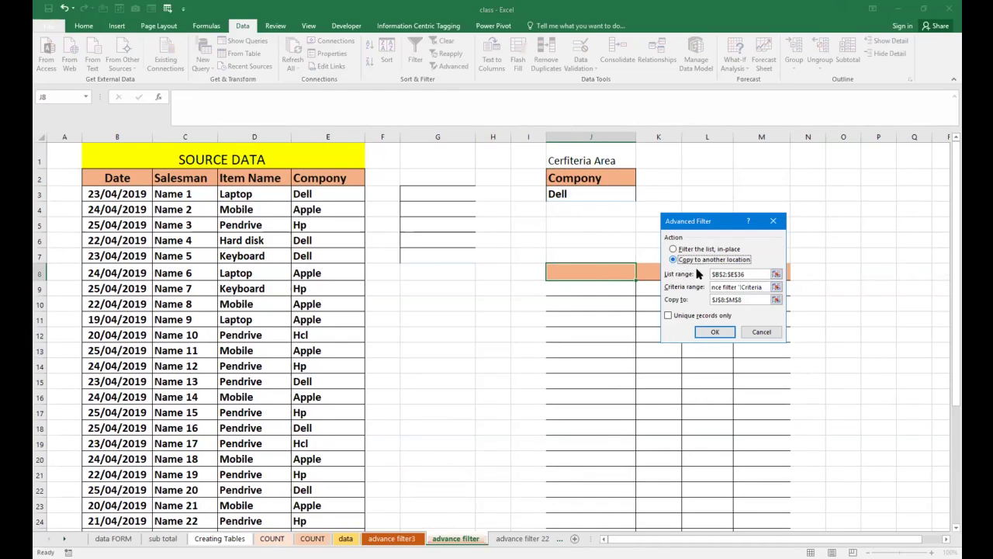
{"action": "left_click_drag", "start_coordinate": [747, 299], "coordinate": [714, 299]}
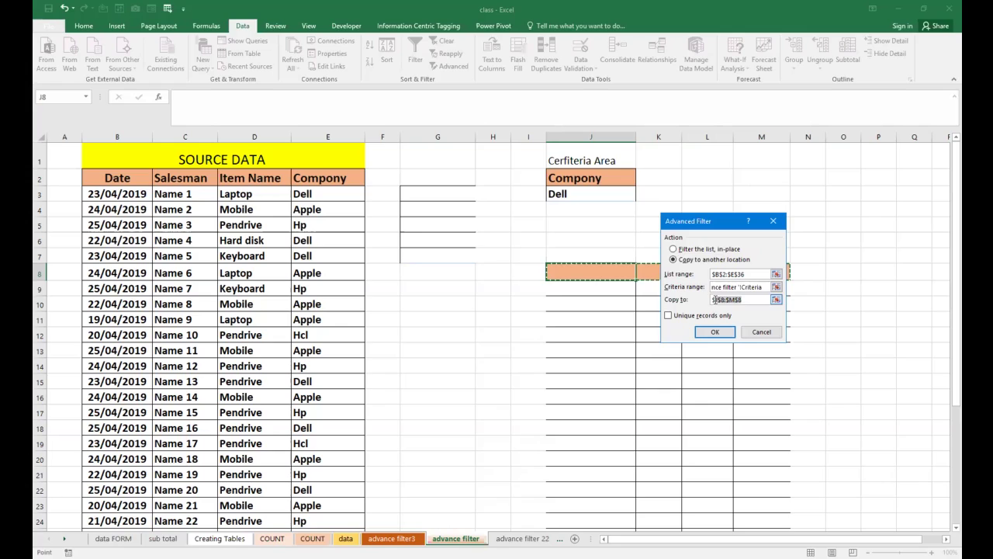
{"action": "key", "text": "BackSpace"}
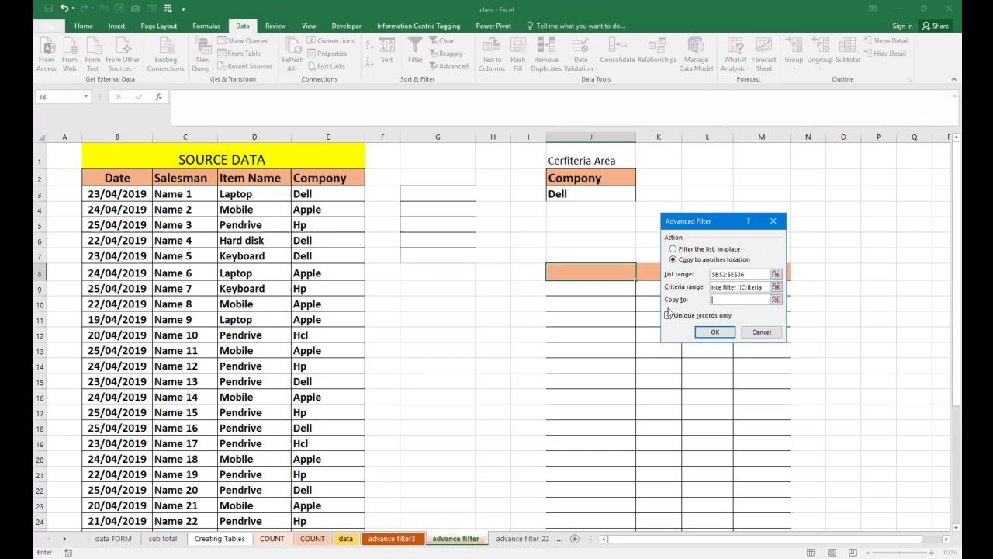
{"action": "left_click", "coordinate": [600, 274]}
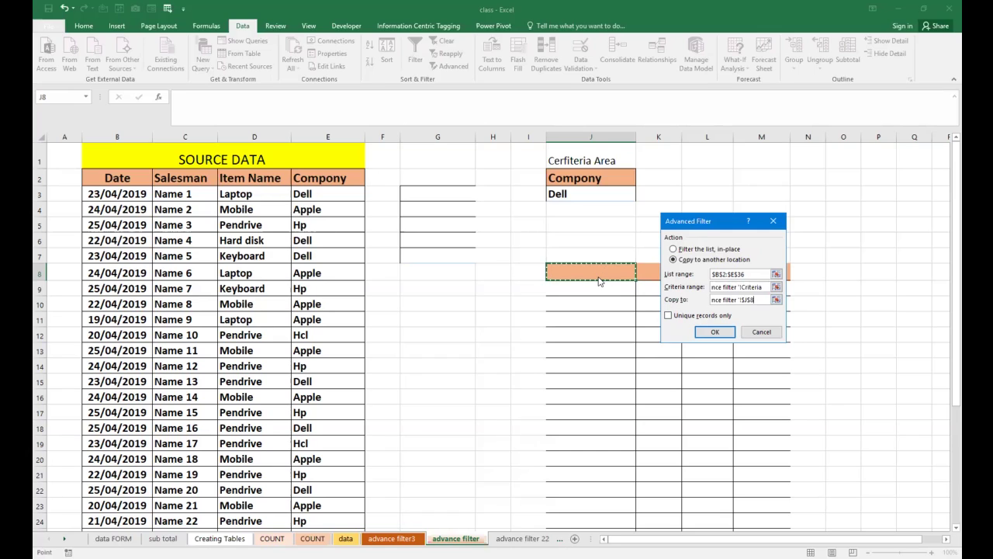
{"action": "key", "text": "Return"}
{"action": "left_click_drag", "start_coordinate": [747, 275], "coordinate": [752, 427]}
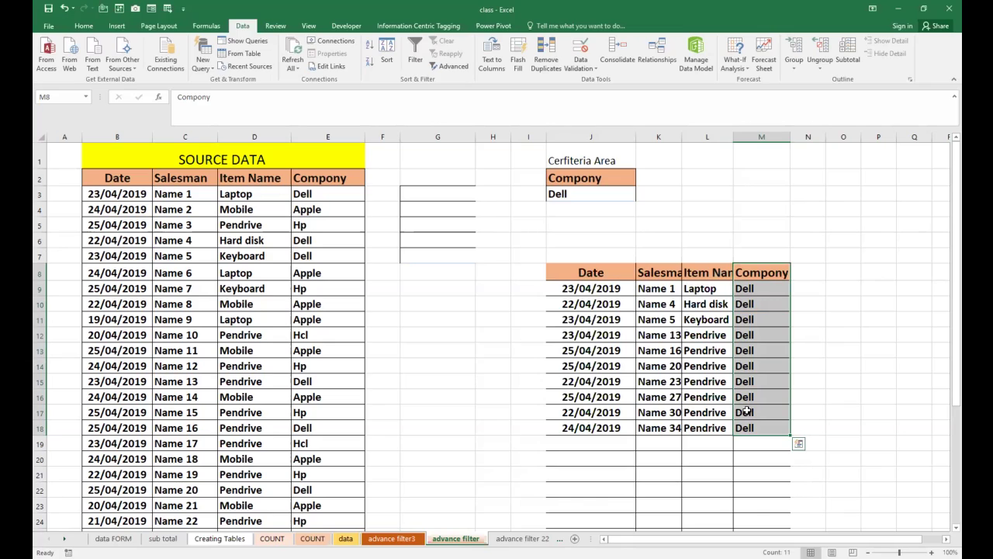
{"action": "left_click", "coordinate": [669, 349]}
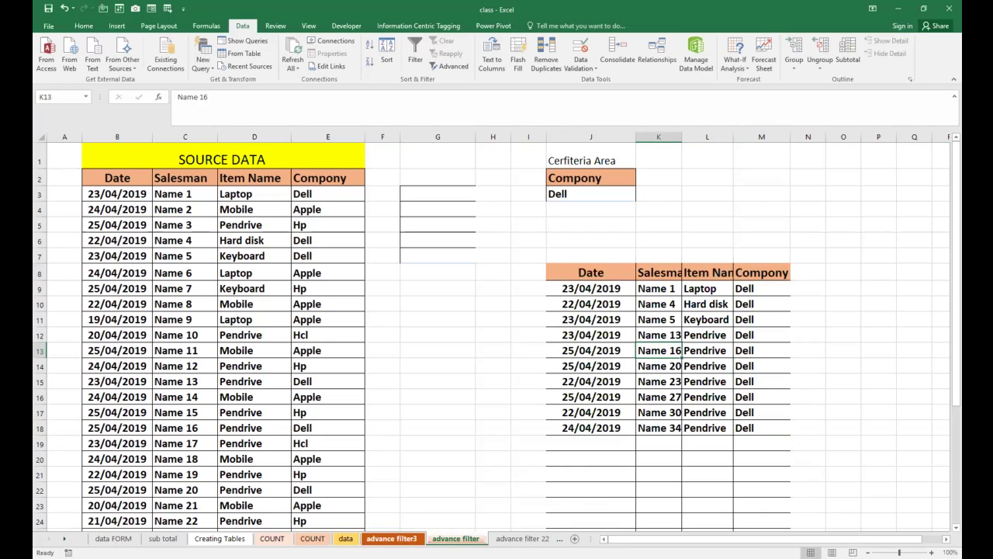
Clear the extracted Dell records and their headers from J8:M18 on the advance filter sheet
{"action": "left_click", "coordinate": [392, 539]}
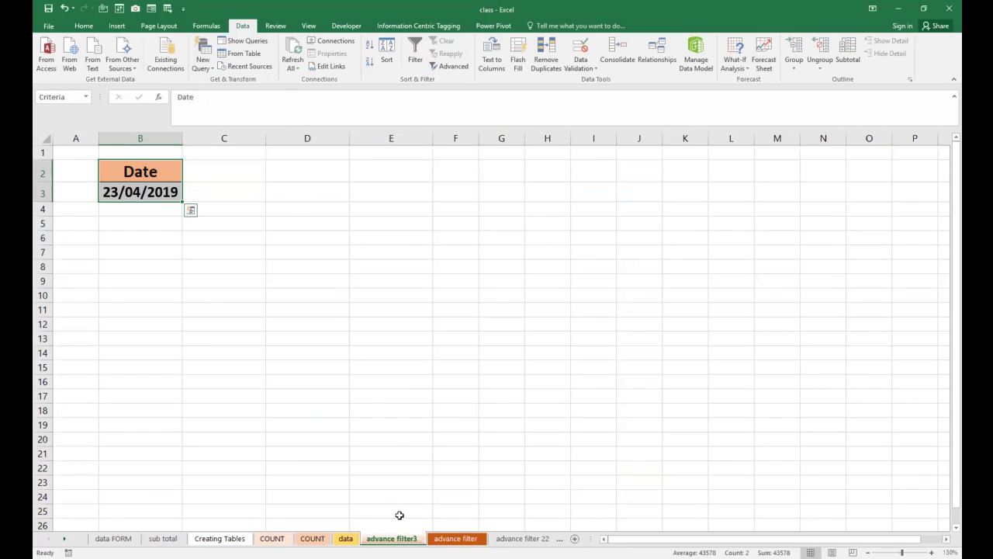
{"action": "left_click", "coordinate": [456, 538]}
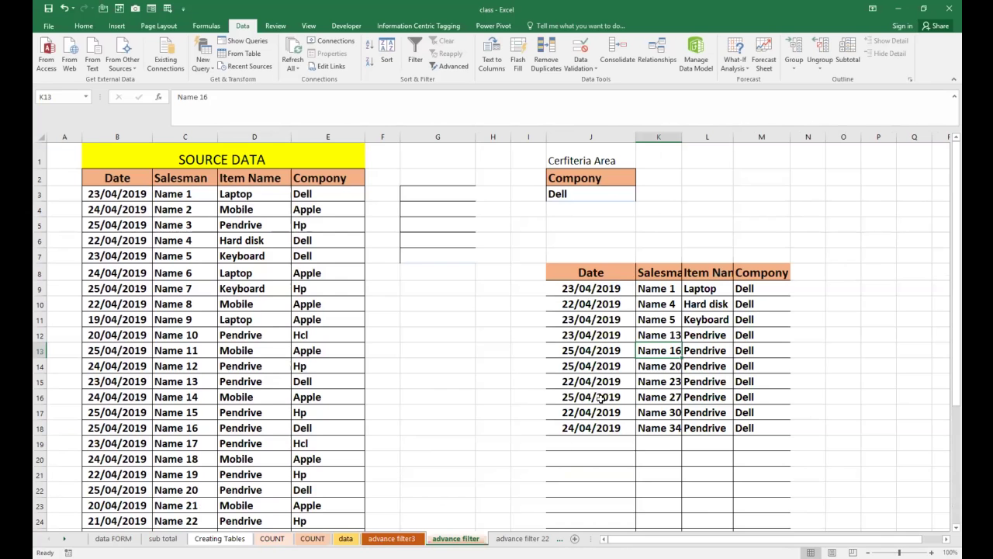
{"action": "left_click_drag", "start_coordinate": [592, 271], "coordinate": [591, 291]}
{"action": "left_click_drag", "start_coordinate": [696, 319], "coordinate": [732, 426]}
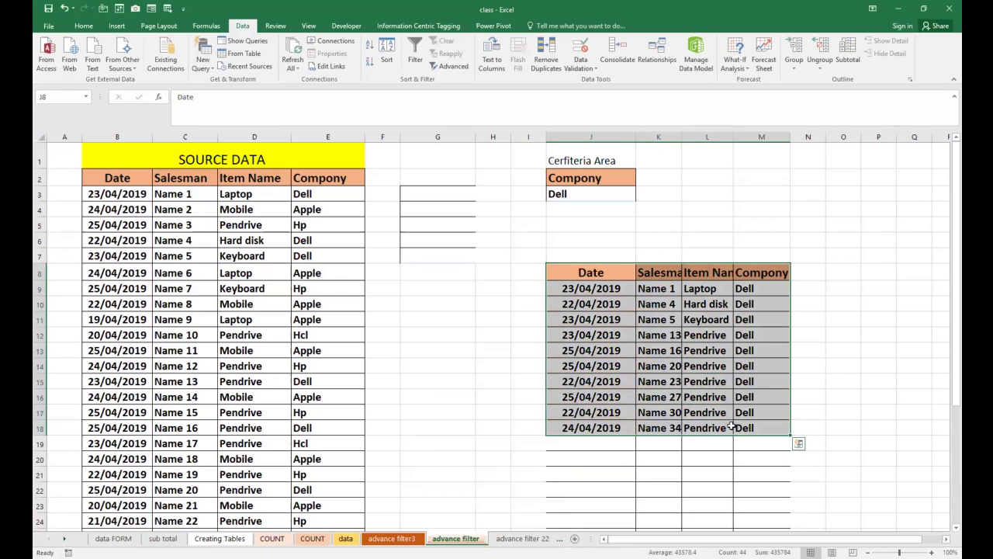
{"action": "key", "text": "Delete"}
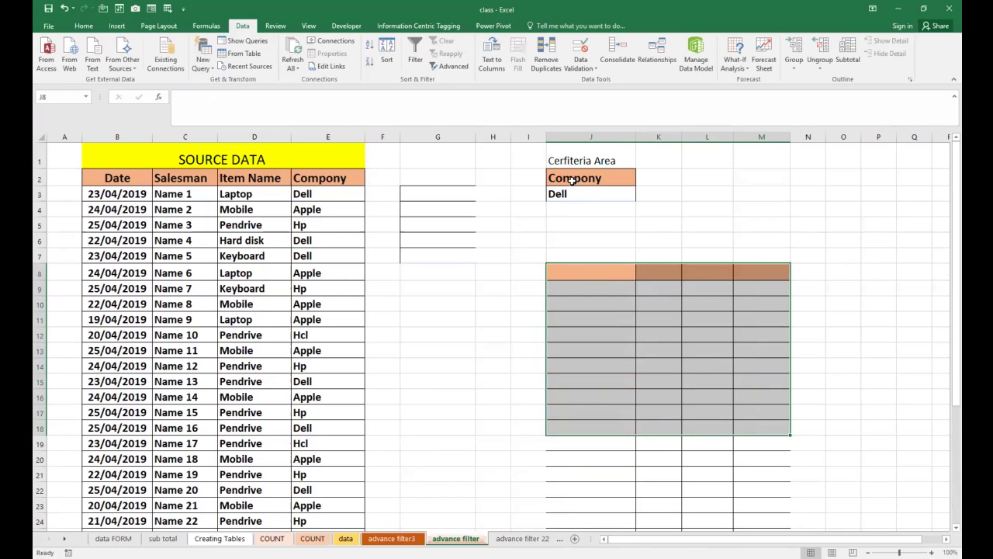
Add a second criterion by copying the Item Name header and Laptop from D2:D3 to I2:I3, and widen column I to fit
{"action": "left_click", "coordinate": [261, 191]}
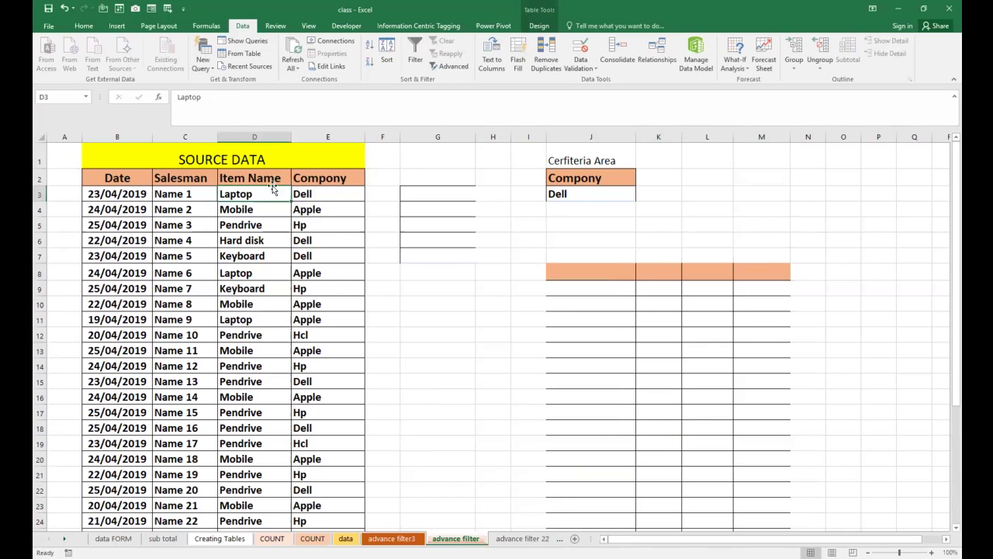
{"action": "left_click_drag", "start_coordinate": [309, 182], "coordinate": [310, 194]}
{"action": "left_click_drag", "start_coordinate": [255, 177], "coordinate": [255, 191]}
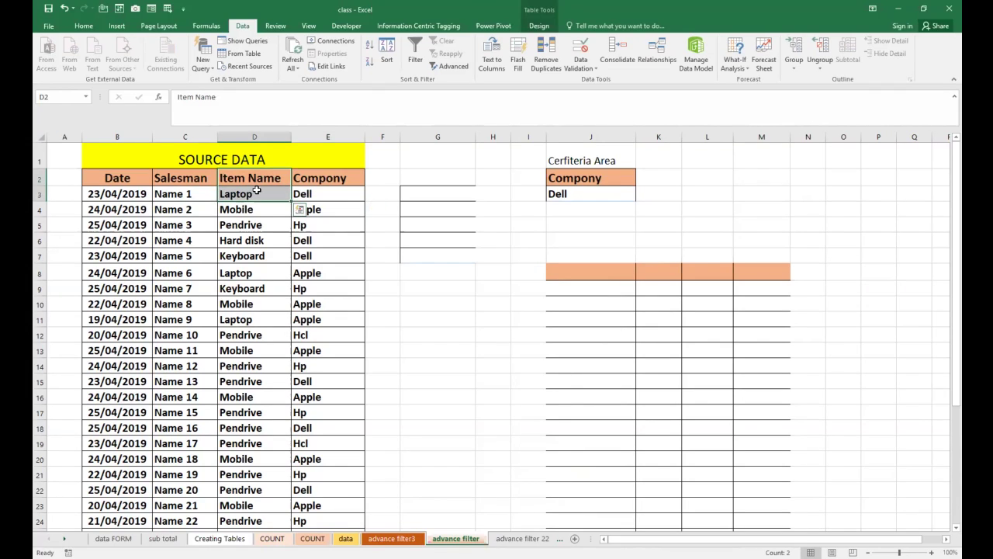
{"action": "key", "text": "ctrl+c"}
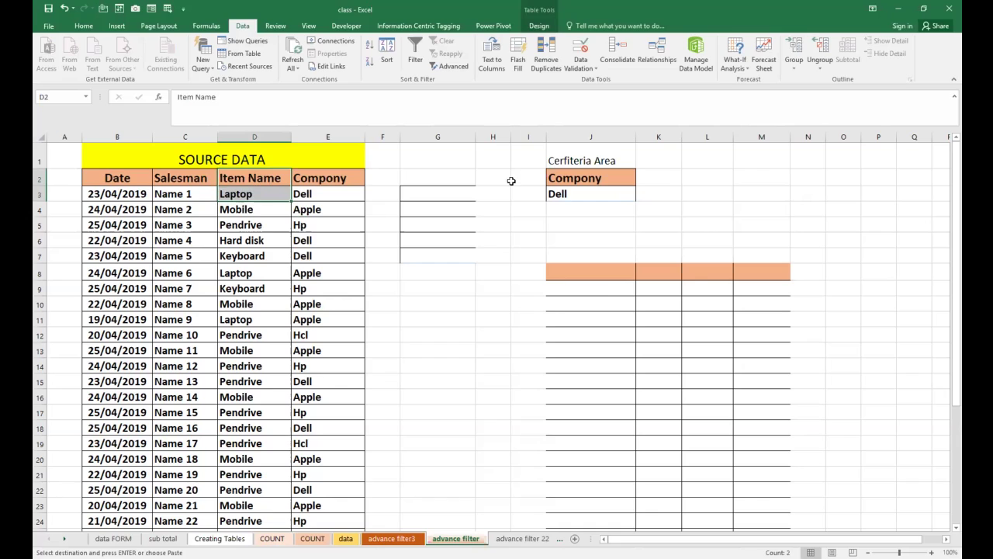
{"action": "left_click", "coordinate": [520, 176]}
{"action": "key", "text": "ctrl+v"}
{"action": "left_click_drag", "start_coordinate": [546, 137], "coordinate": [583, 167]}
{"action": "left_click", "coordinate": [533, 195]}
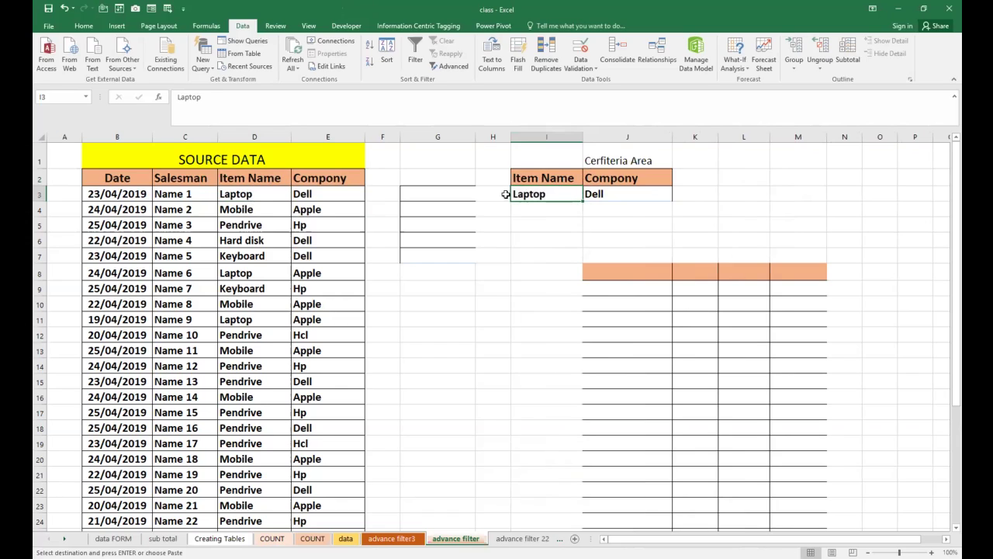
{"action": "left_click", "coordinate": [610, 196]}
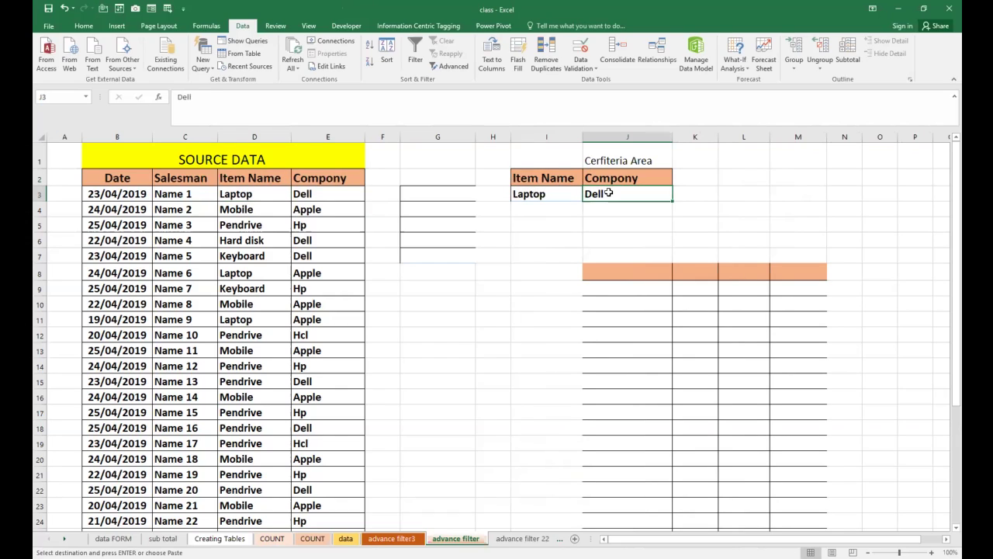
Copy the Laptop and Dell entries from D3:E3 over the Item Name and Company cells in rows 14 and 15
{"action": "left_click_drag", "start_coordinate": [241, 194], "coordinate": [312, 190]}
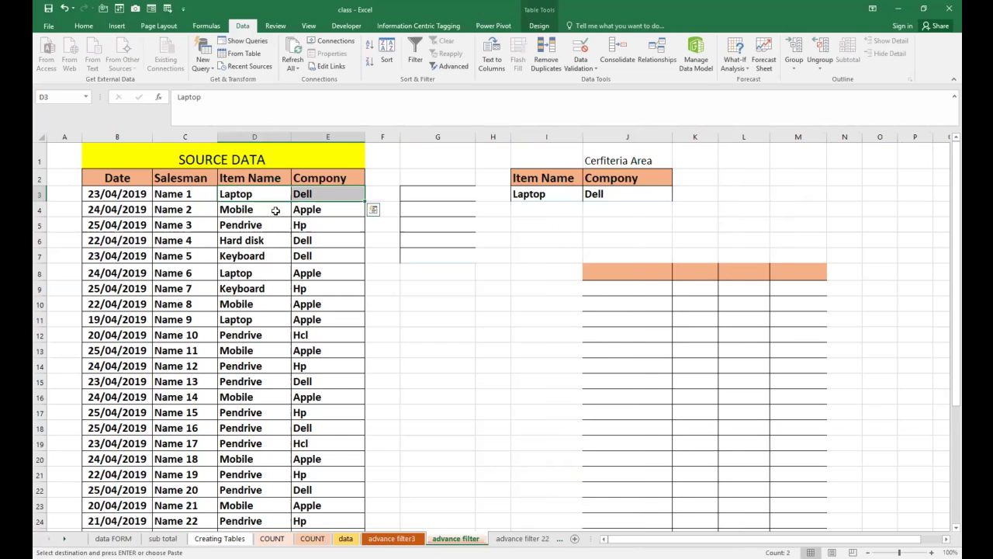
{"action": "scroll", "coordinate": [265, 342], "scroll_direction": "down", "scroll_amount": 2}
{"action": "scroll", "coordinate": [266, 344], "scroll_direction": "down", "scroll_amount": 3}
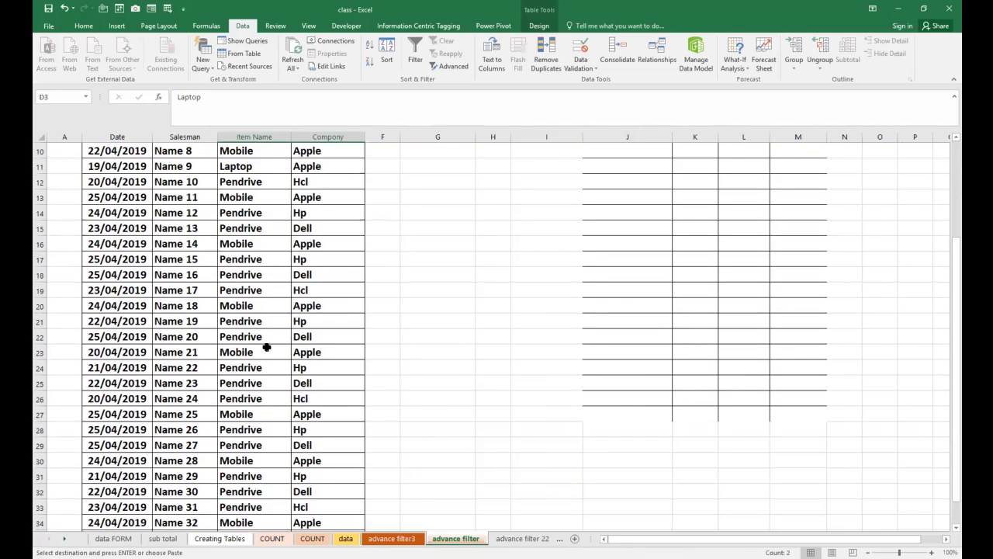
{"action": "scroll", "coordinate": [266, 344], "scroll_direction": "up", "scroll_amount": 5}
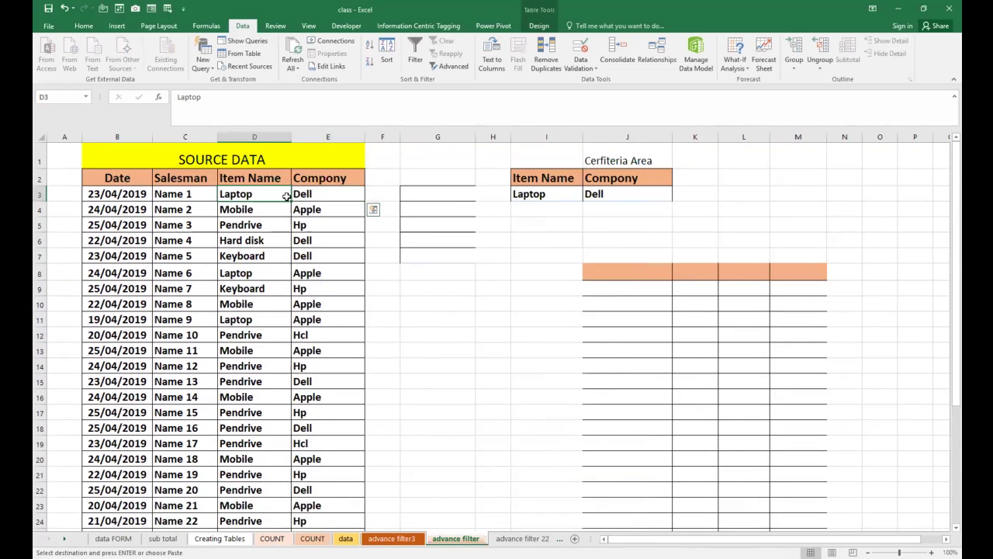
{"action": "left_click", "coordinate": [240, 366]}
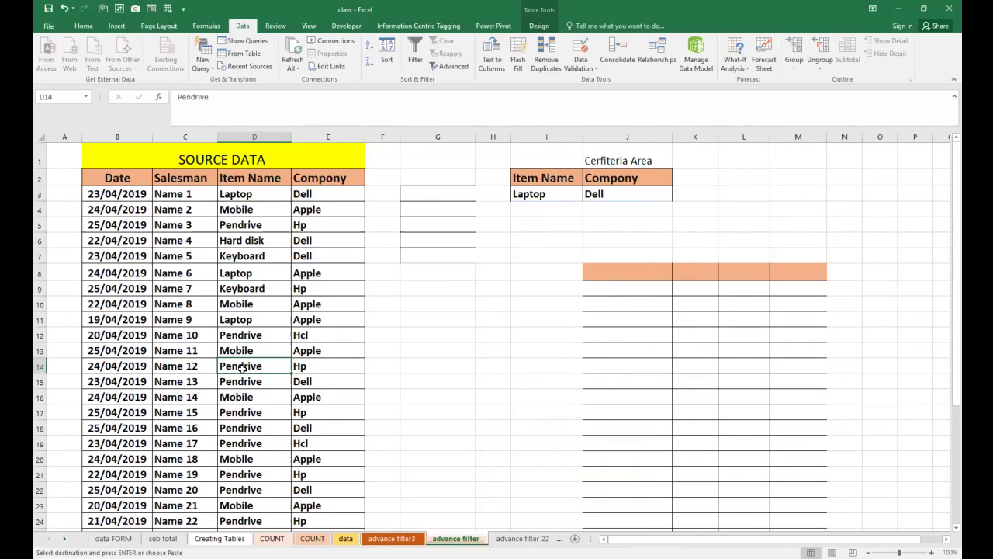
{"action": "key", "text": "ctrl+v"}
{"action": "left_click", "coordinate": [244, 381]}
{"action": "key", "text": "ctrl+v"}
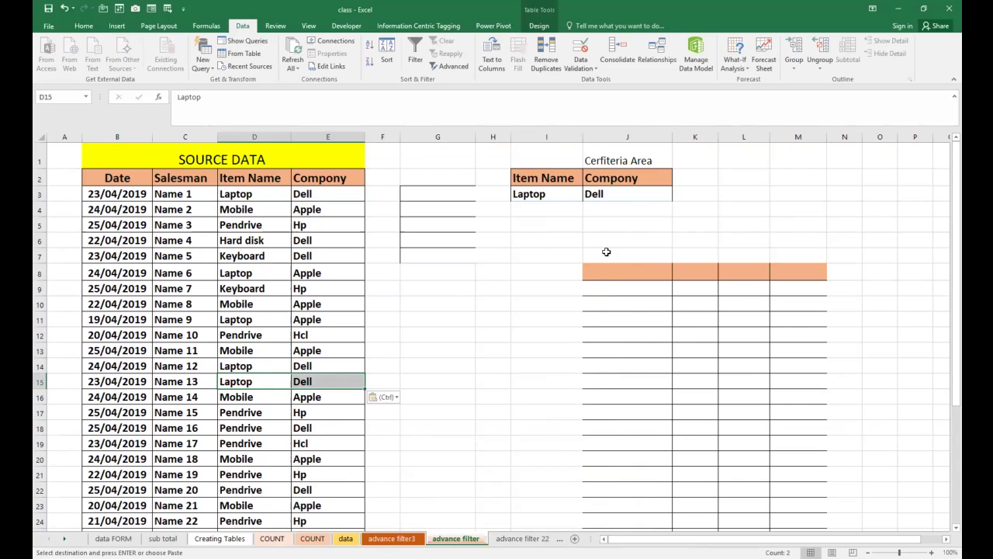
Start the Advanced Filter again and set its criteria range to I2:J3, covering both Item Name and Company
{"action": "left_click_drag", "start_coordinate": [671, 542], "coordinate": [693, 544]}
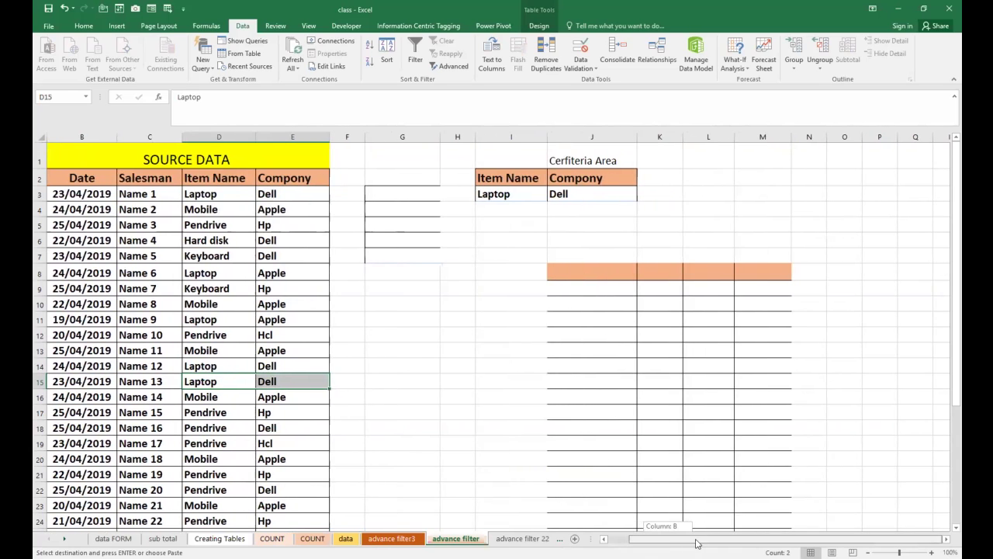
{"action": "left_click", "coordinate": [571, 276]}
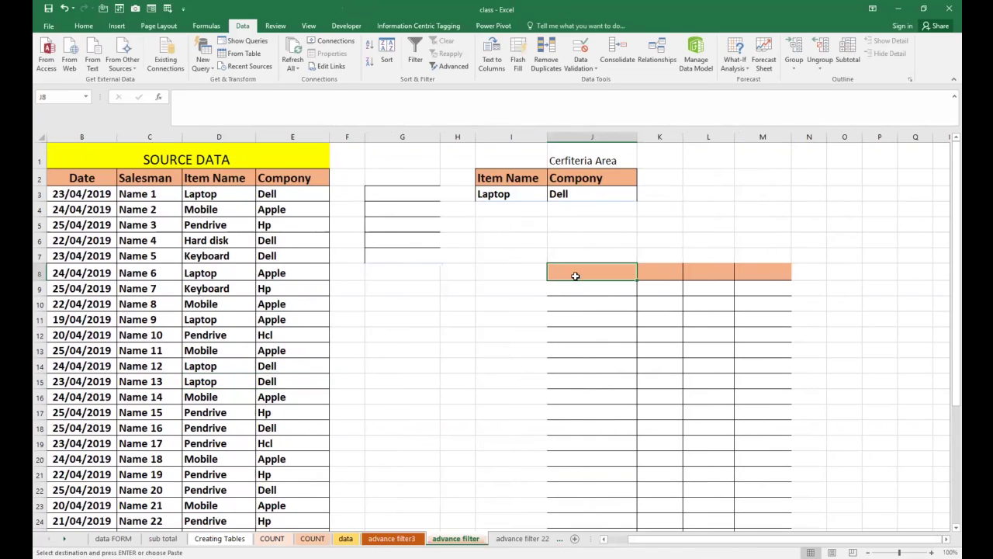
{"action": "left_click", "coordinate": [457, 69]}
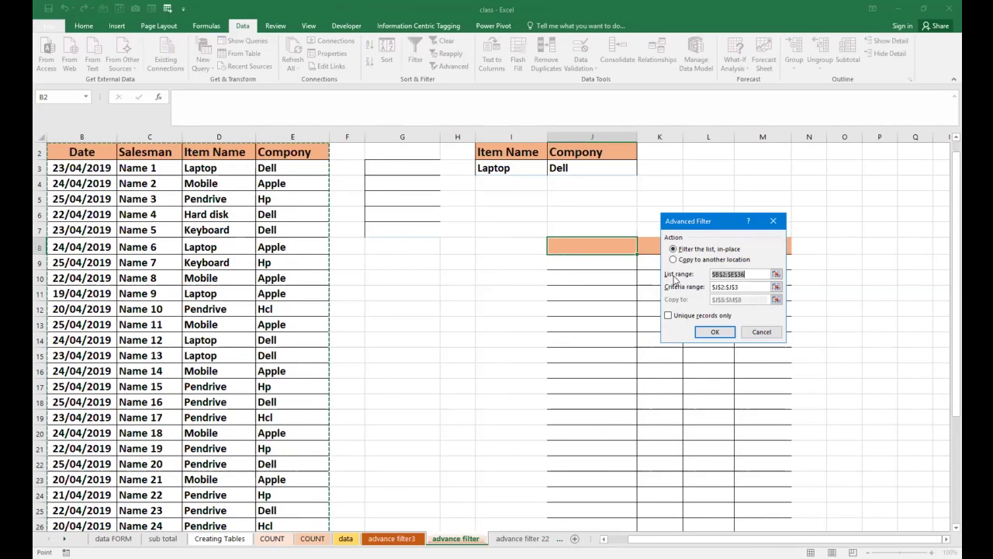
{"action": "left_click", "coordinate": [748, 287]}
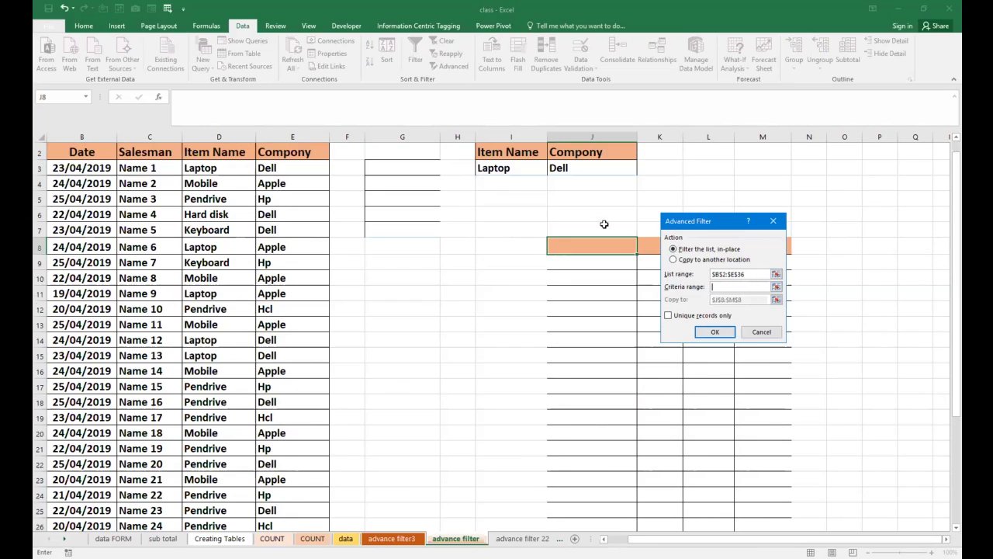
{"action": "scroll", "coordinate": [525, 189], "scroll_direction": "up", "scroll_amount": 1}
{"action": "left_click_drag", "start_coordinate": [510, 178], "coordinate": [565, 193]}
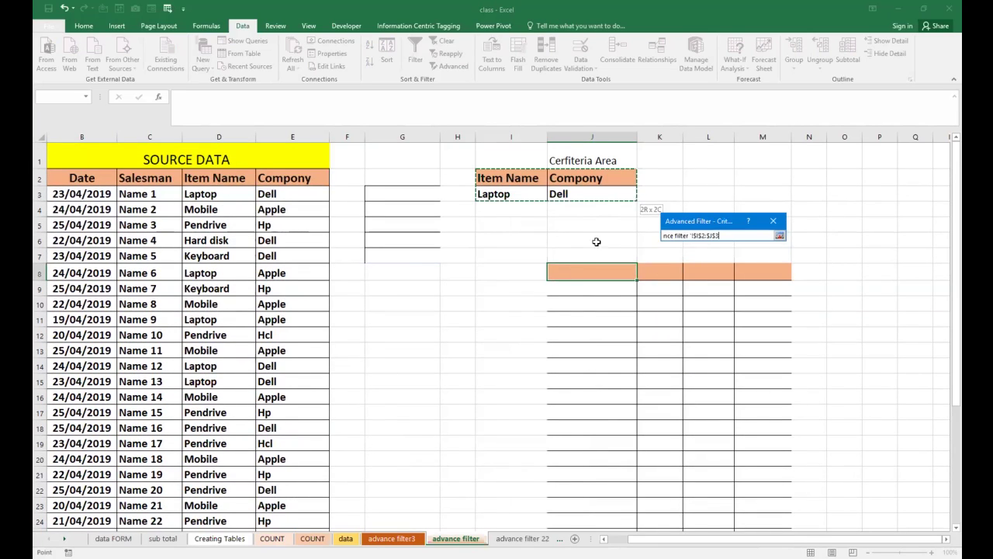
Copy the filtered records to another location starting at J8 and run the Advanced Filter
{"action": "left_click", "coordinate": [674, 260]}
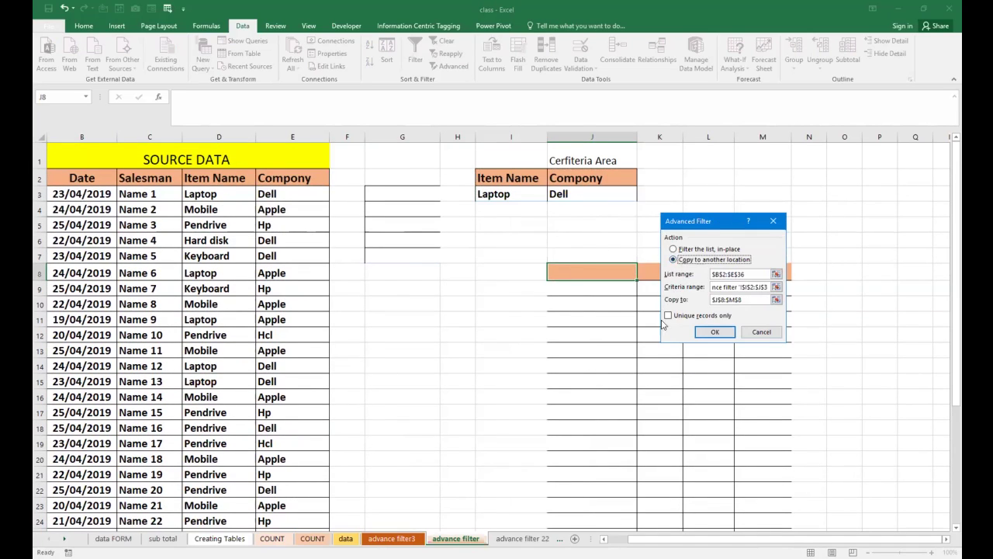
{"action": "left_click_drag", "start_coordinate": [748, 303], "coordinate": [711, 301]}
{"action": "key", "text": "BackSpace"}
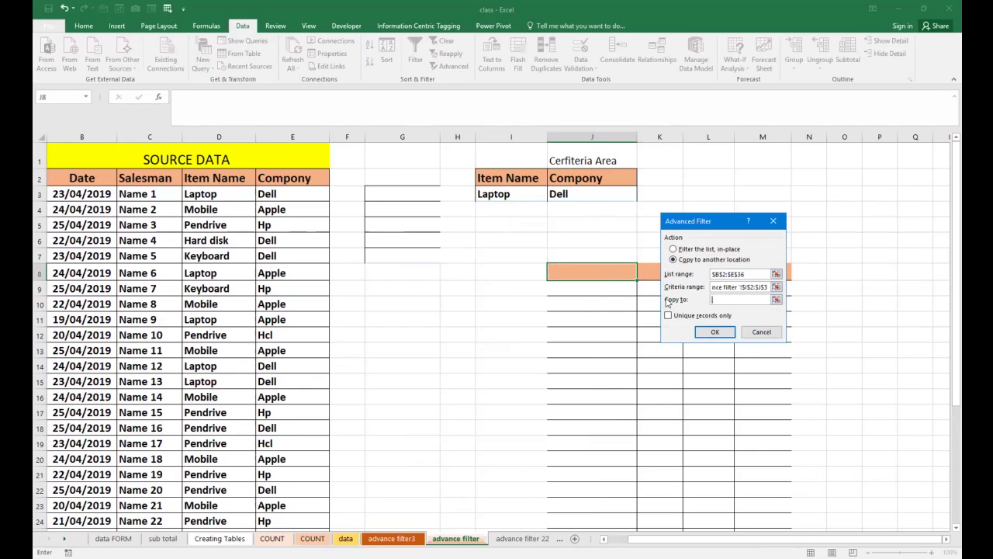
{"action": "left_click", "coordinate": [604, 276]}
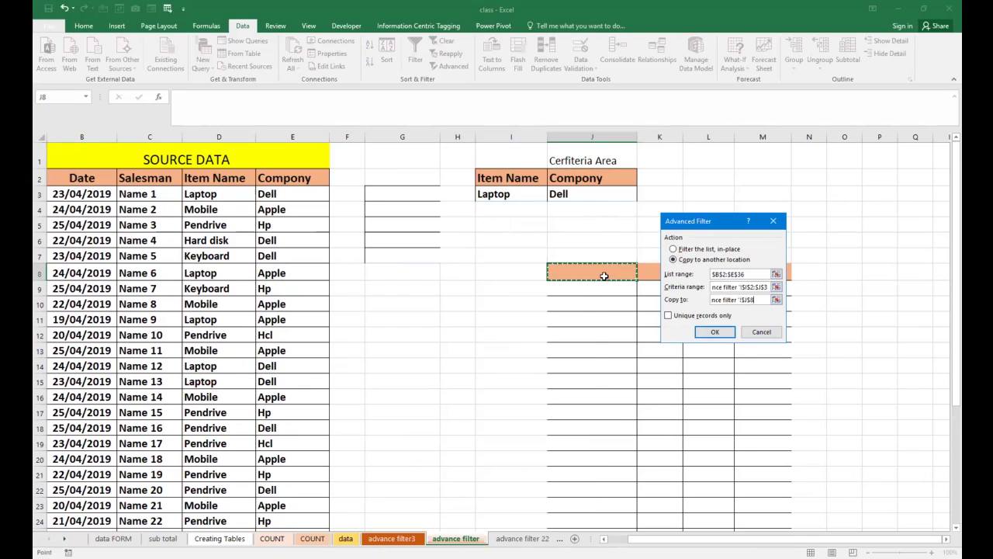
{"action": "left_click", "coordinate": [711, 334]}
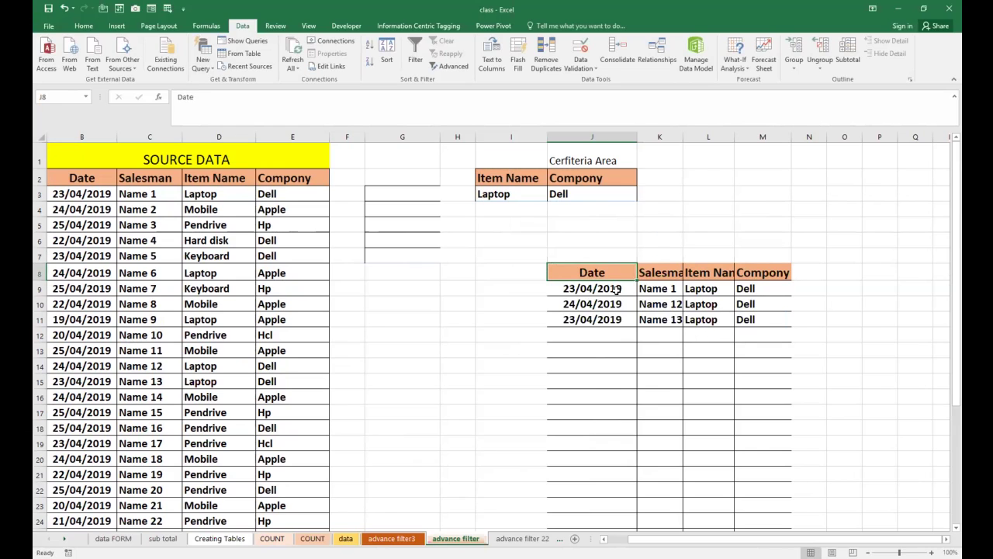
Check the extracted records against the Laptop and Dell criteria and widen column K to fit the Salesman header
{"action": "left_click", "coordinate": [501, 194]}
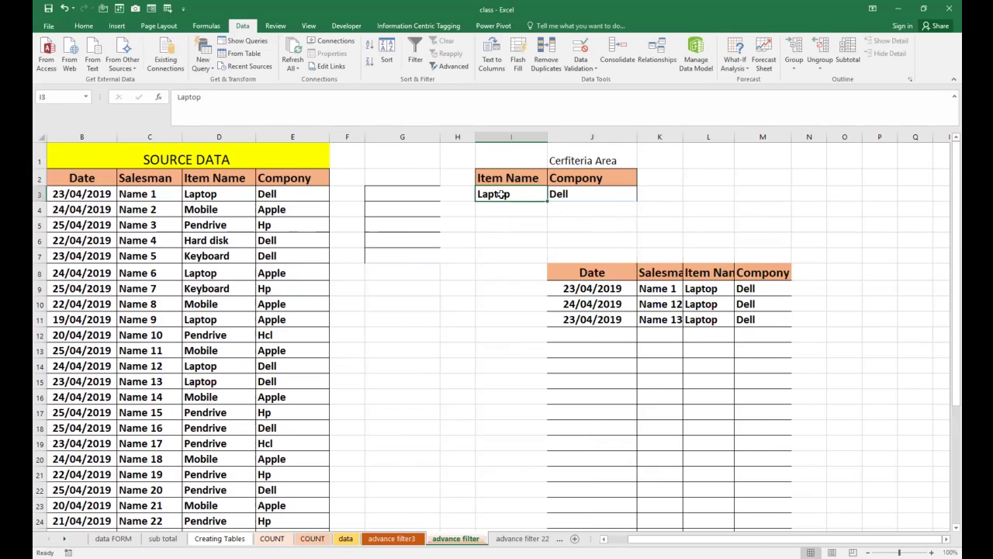
{"action": "left_click", "coordinate": [559, 194]}
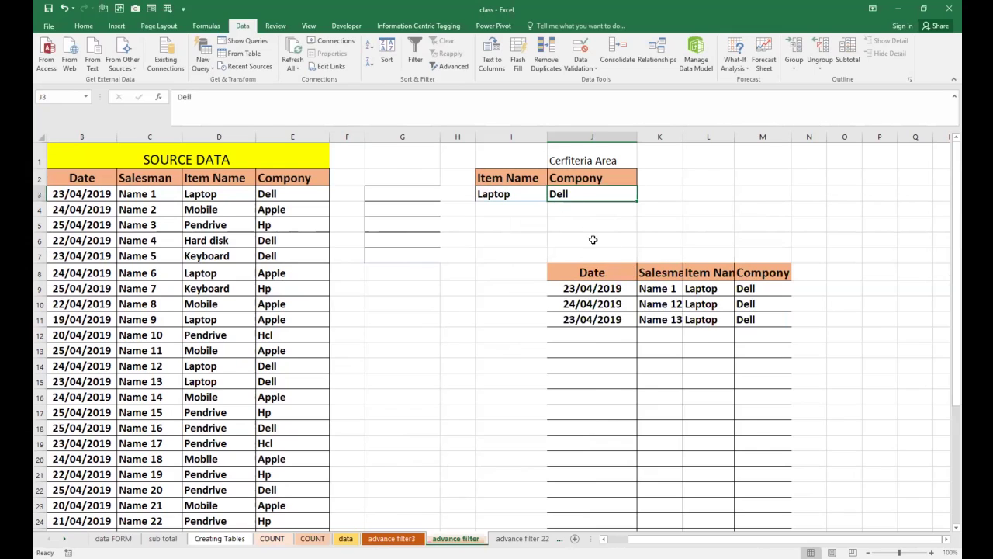
{"action": "left_click", "coordinate": [599, 284]}
{"action": "left_click", "coordinate": [655, 286]}
{"action": "mouse_move", "coordinate": [680, 138]}
{"action": "left_mouse_down"}
{"action": "mouse_move", "coordinate": [714, 138]}
{"action": "mouse_move", "coordinate": [698, 137]}
{"action": "left_mouse_up"}
{"action": "left_click", "coordinate": [670, 181]}
{"action": "left_click", "coordinate": [664, 310]}
{"action": "left_click", "coordinate": [664, 319]}
{"action": "scroll", "coordinate": [190, 307], "scroll_direction": "down", "scroll_amount": 3}
{"action": "scroll", "coordinate": [190, 305], "scroll_direction": "up", "scroll_amount": 3}
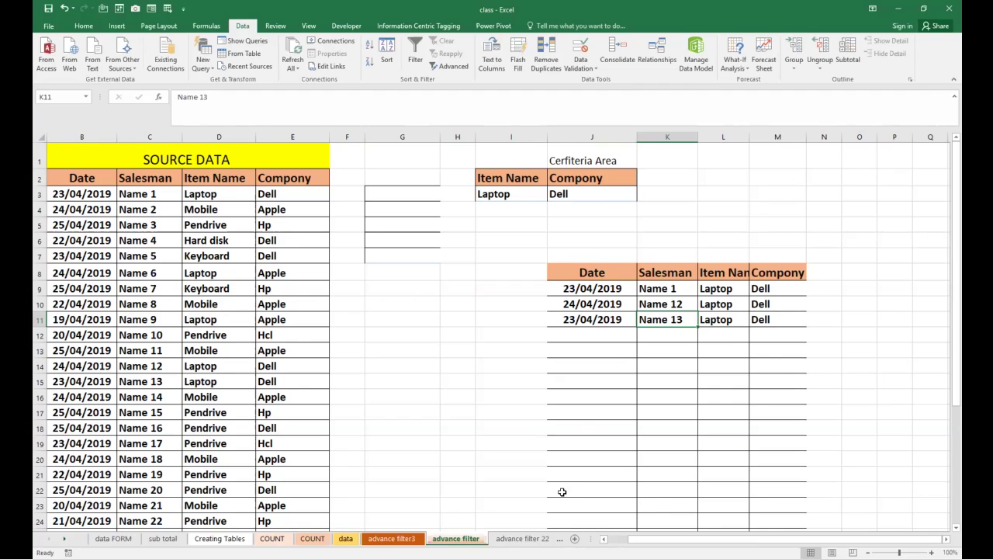
Open the advance filter 22 sheet and examine the source table and the REGION criterion in N4:N5
{"action": "left_click", "coordinate": [529, 539]}
{"action": "scroll", "coordinate": [461, 339], "scroll_direction": "up", "scroll_amount": 1}
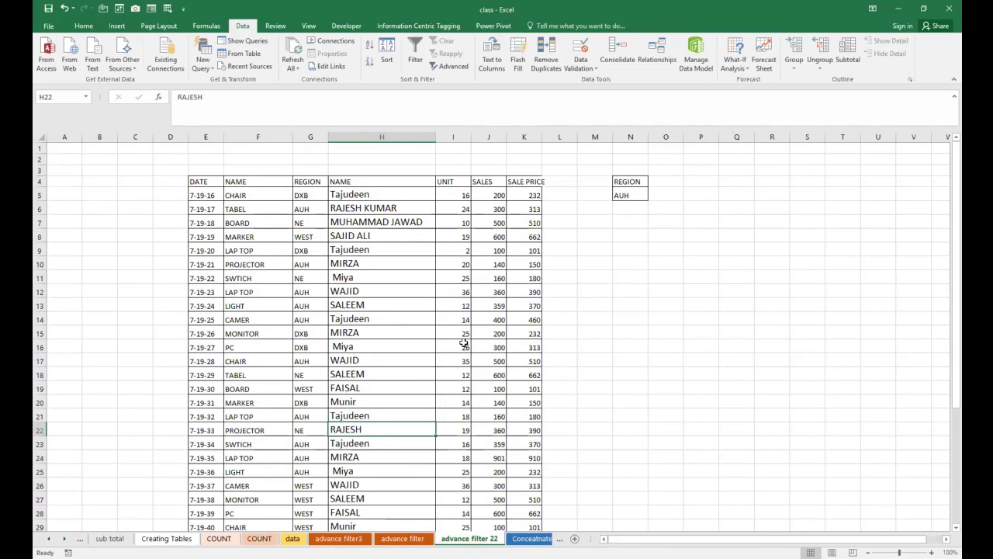
{"action": "scroll", "coordinate": [461, 332], "scroll_direction": "down", "scroll_amount": 3}
{"action": "scroll", "coordinate": [543, 295], "scroll_direction": "up", "scroll_amount": 3}
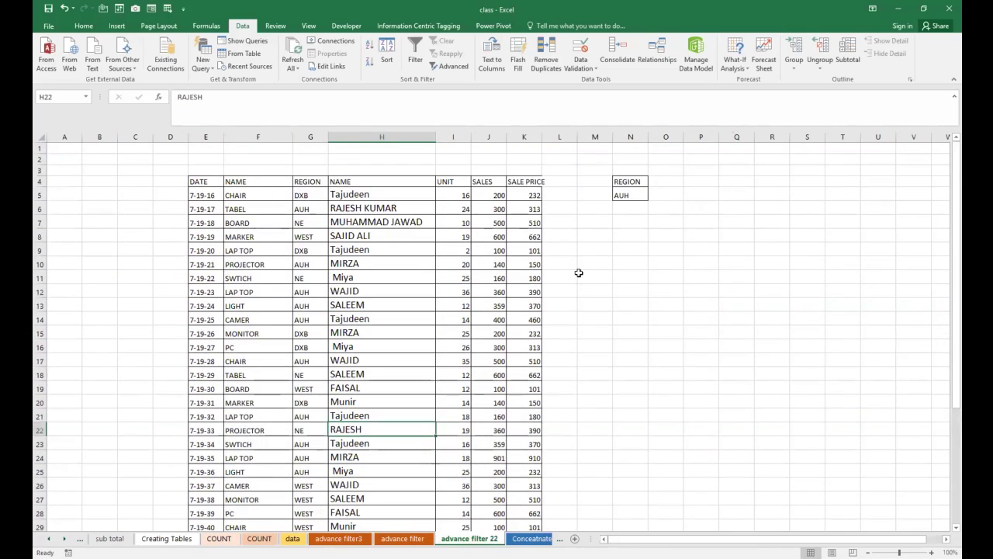
{"action": "left_click", "coordinate": [628, 194]}
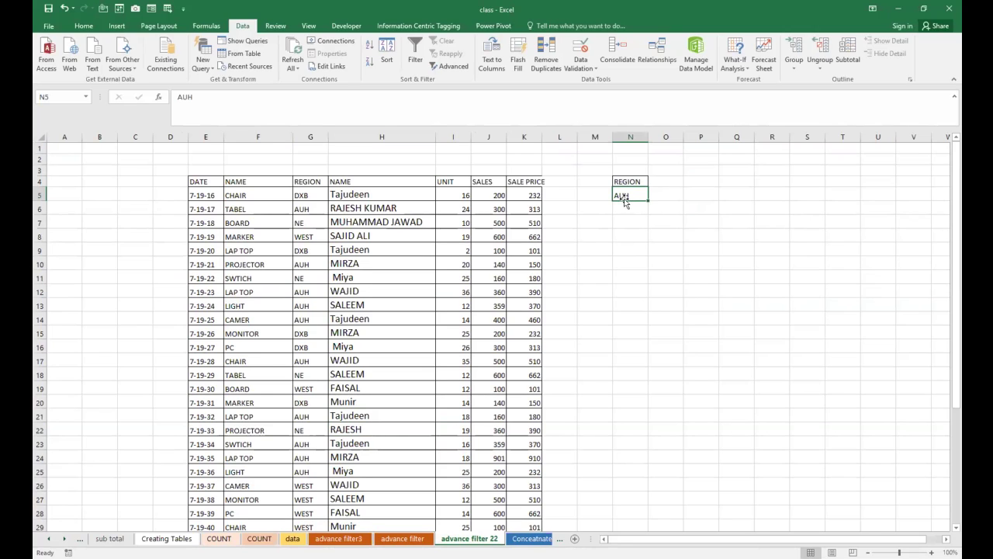
{"action": "left_click", "coordinate": [309, 196]}
{"action": "left_click_drag", "start_coordinate": [615, 186], "coordinate": [623, 202]}
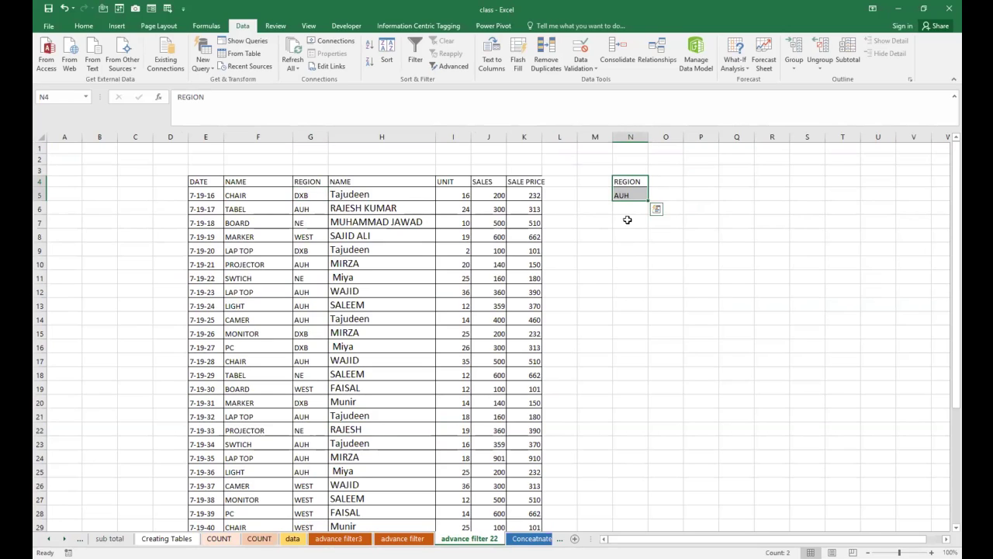
{"action": "left_click", "coordinate": [652, 259]}
Start the Advanced Filter from N8 with list range E4:K40 and criteria range N4:N5
{"action": "left_click", "coordinate": [633, 233]}
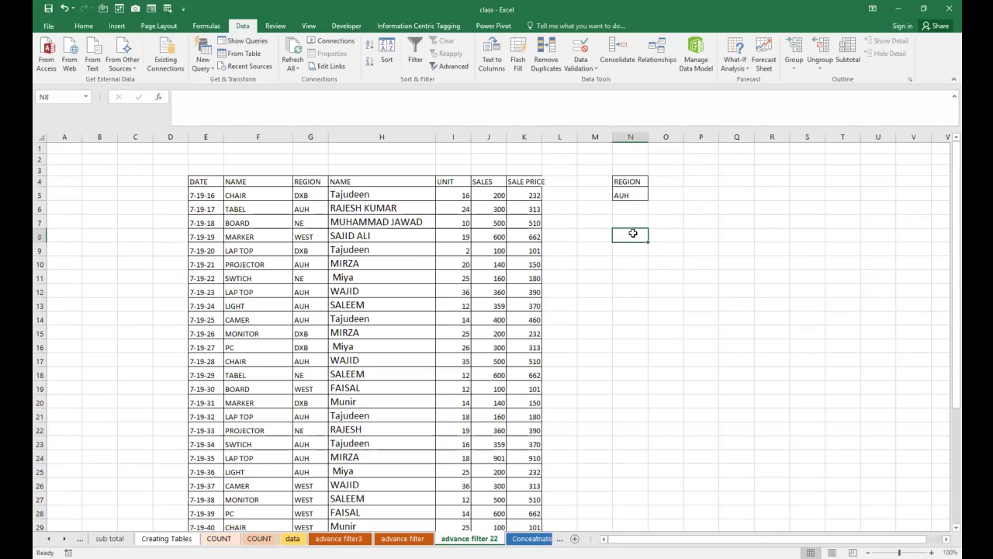
{"action": "left_click", "coordinate": [450, 66]}
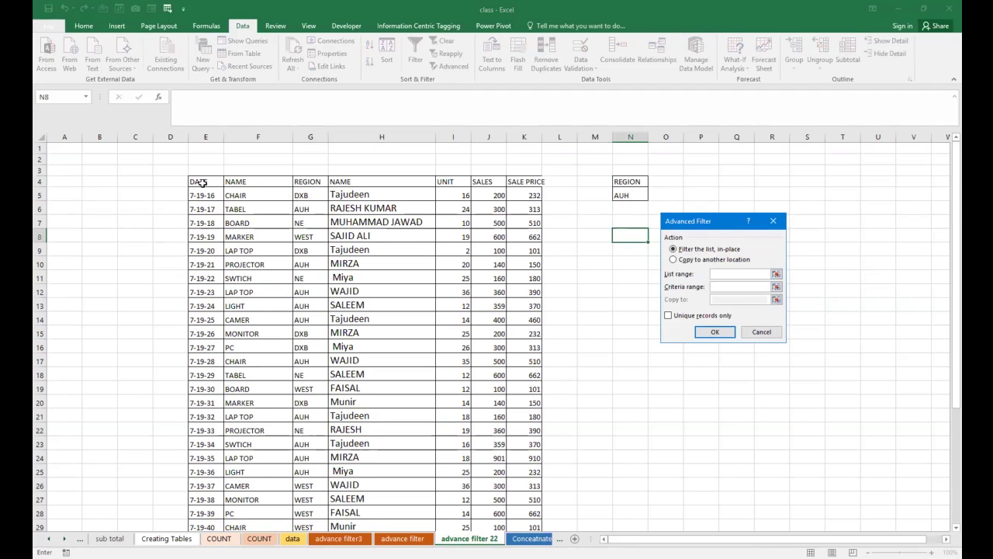
{"action": "left_click_drag", "start_coordinate": [202, 183], "coordinate": [533, 480]}
{"action": "left_click", "coordinate": [718, 287]}
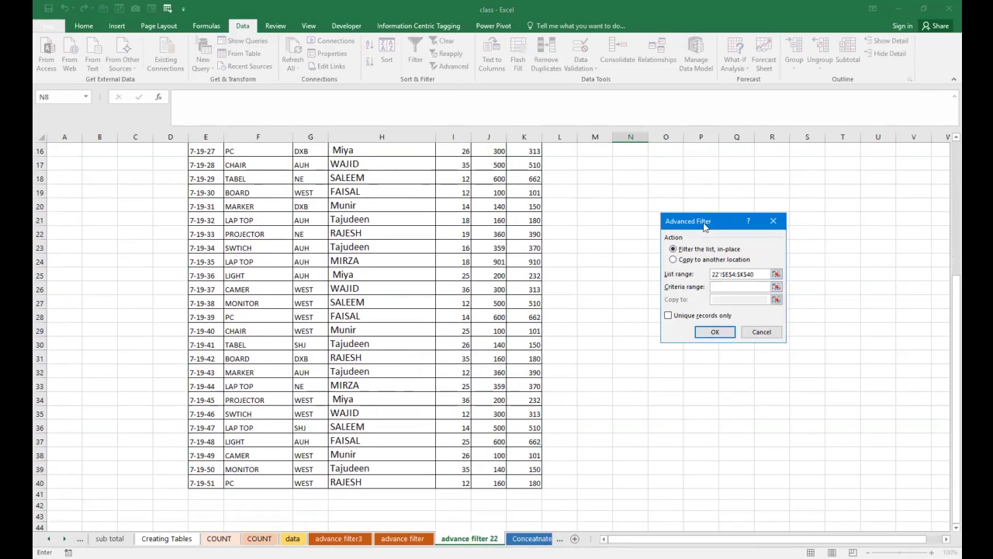
{"action": "scroll", "coordinate": [597, 232], "scroll_direction": "up", "scroll_amount": 5}
{"action": "left_click", "coordinate": [623, 181]}
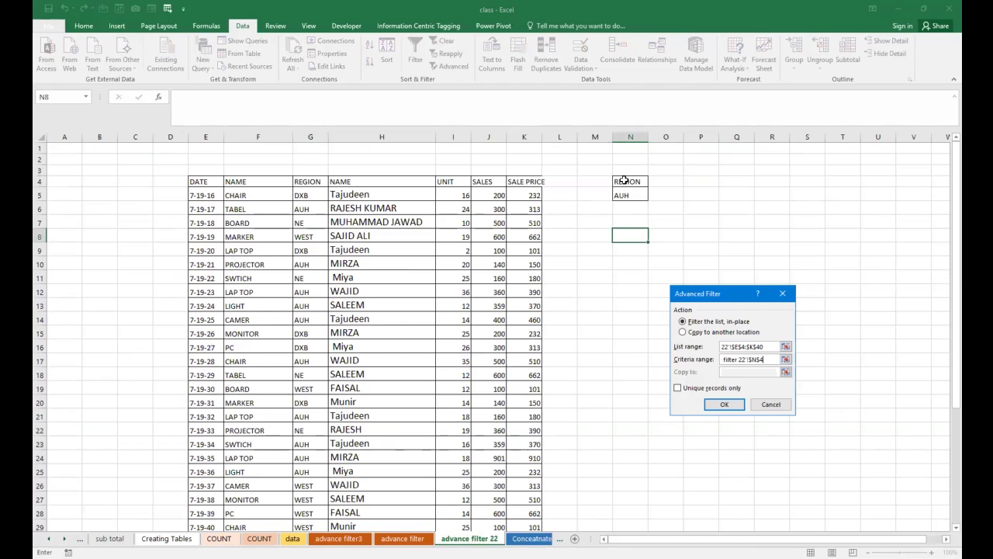
Copy the filter results to another location starting at N8 and run the Advanced Filter
{"action": "left_click", "coordinate": [696, 334]}
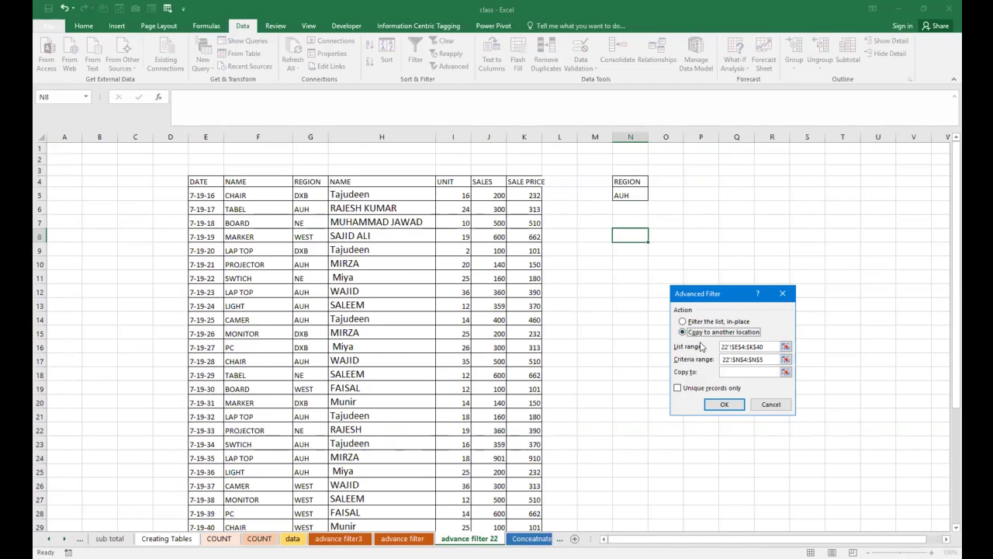
{"action": "left_click", "coordinate": [737, 371]}
{"action": "left_click", "coordinate": [630, 239]}
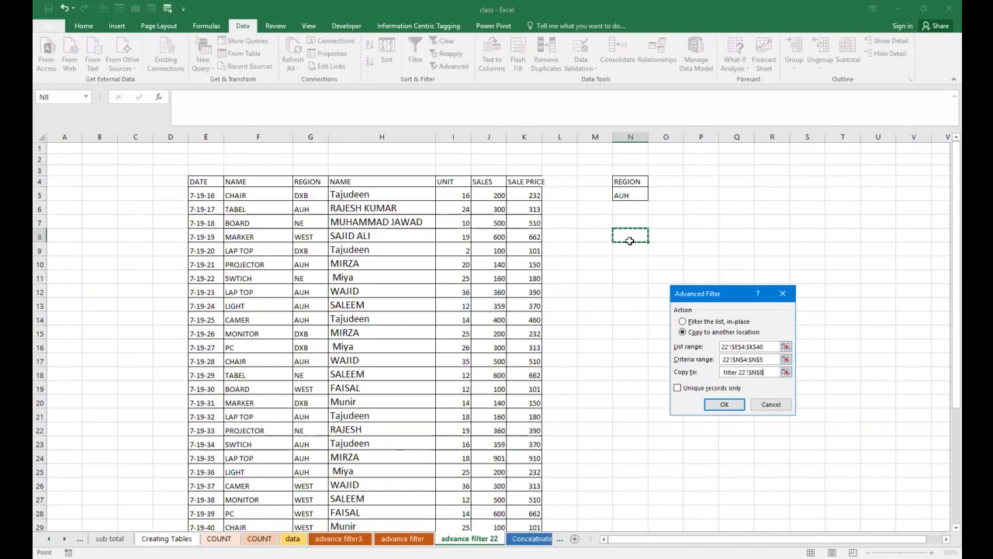
{"action": "left_click", "coordinate": [718, 403]}
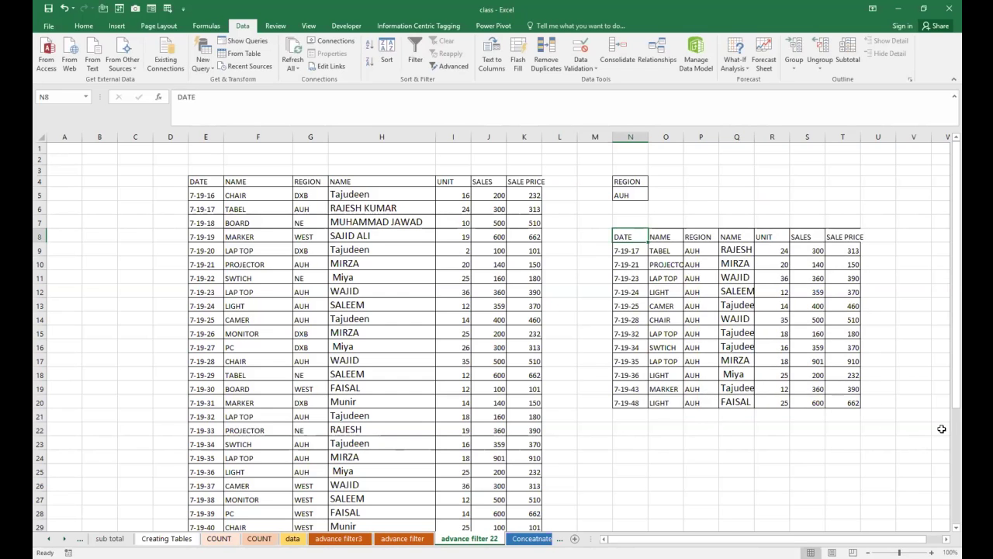
Examine the extracted records, checking the Region values in P9:P20
{"action": "scroll", "coordinate": [939, 422], "scroll_direction": "up", "scroll_amount": 3}
{"action": "left_click_drag", "start_coordinate": [822, 540], "coordinate": [868, 541]}
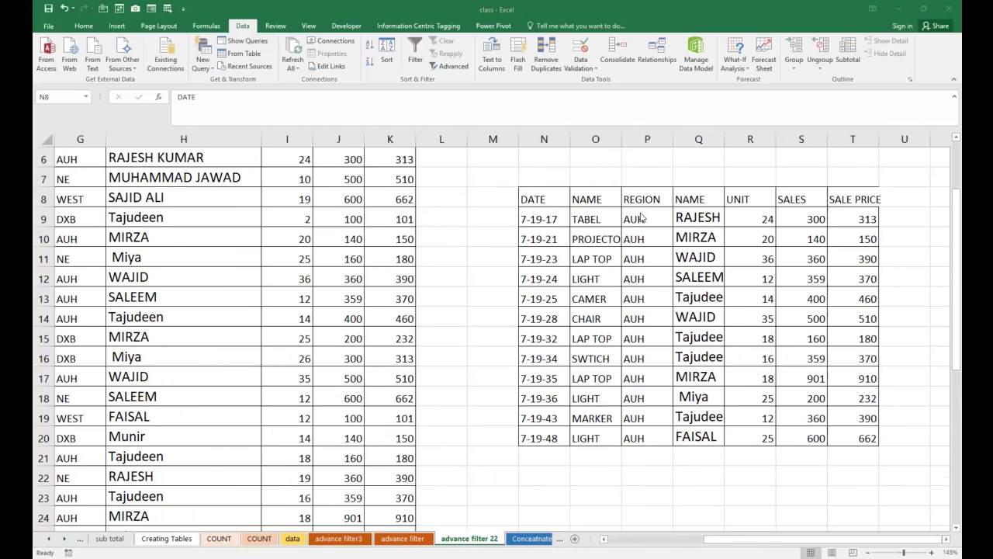
{"action": "left_click_drag", "start_coordinate": [641, 218], "coordinate": [639, 417]}
{"action": "scroll", "coordinate": [640, 417], "scroll_direction": "up", "scroll_amount": 1}
{"action": "scroll", "coordinate": [630, 406], "scroll_direction": "down", "scroll_amount": 2}
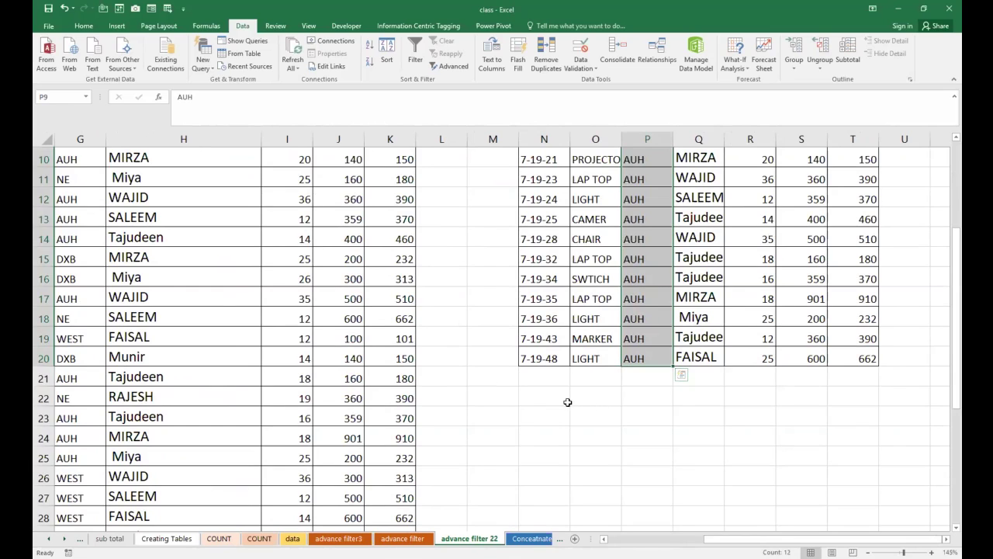
Open the Conceatnate EX2 sheet and examine the cable table and the title and name parts in B9:D9
{"action": "left_click", "coordinate": [531, 539]}
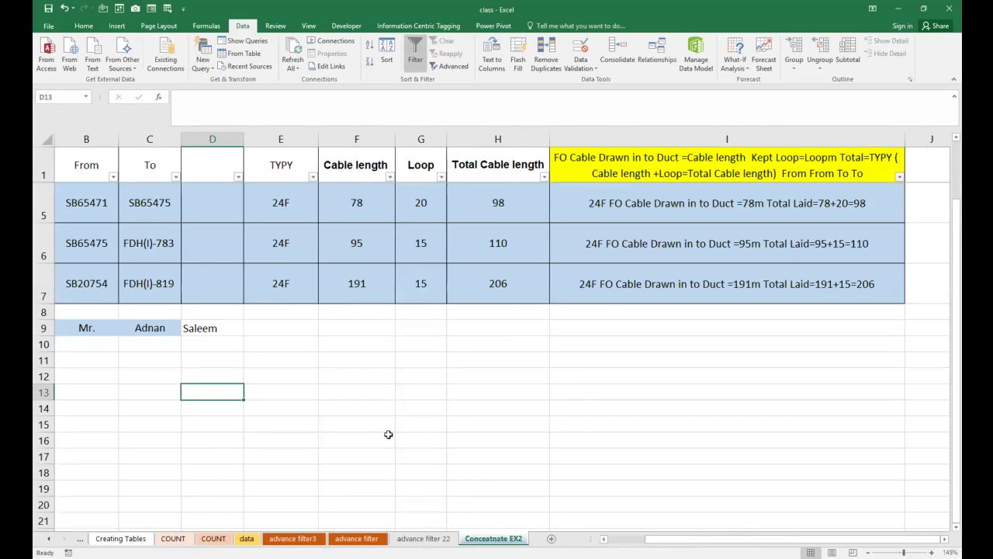
{"action": "left_click", "coordinate": [159, 378]}
{"action": "scroll", "coordinate": [164, 372], "scroll_direction": "up", "scroll_amount": 1}
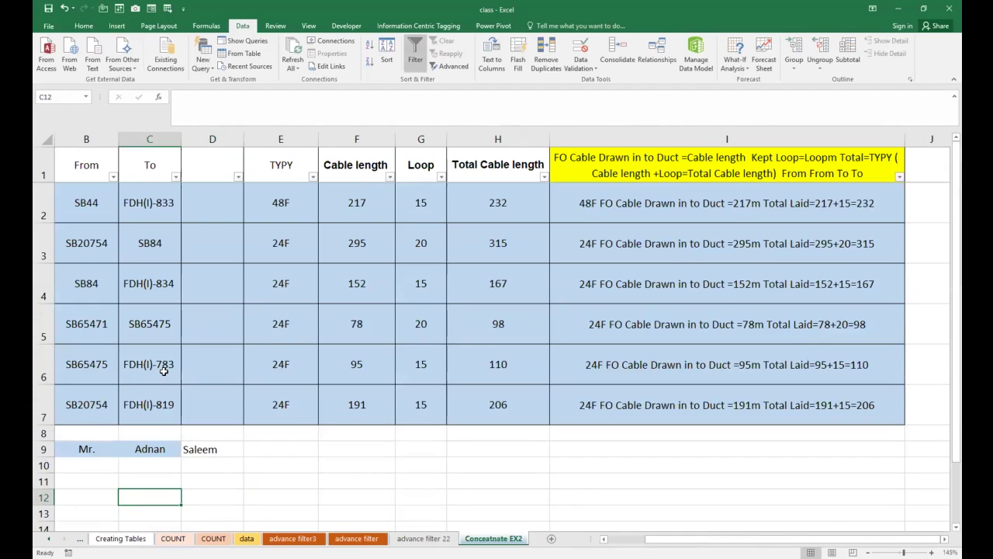
{"action": "scroll", "coordinate": [165, 369], "scroll_direction": "down", "scroll_amount": 2}
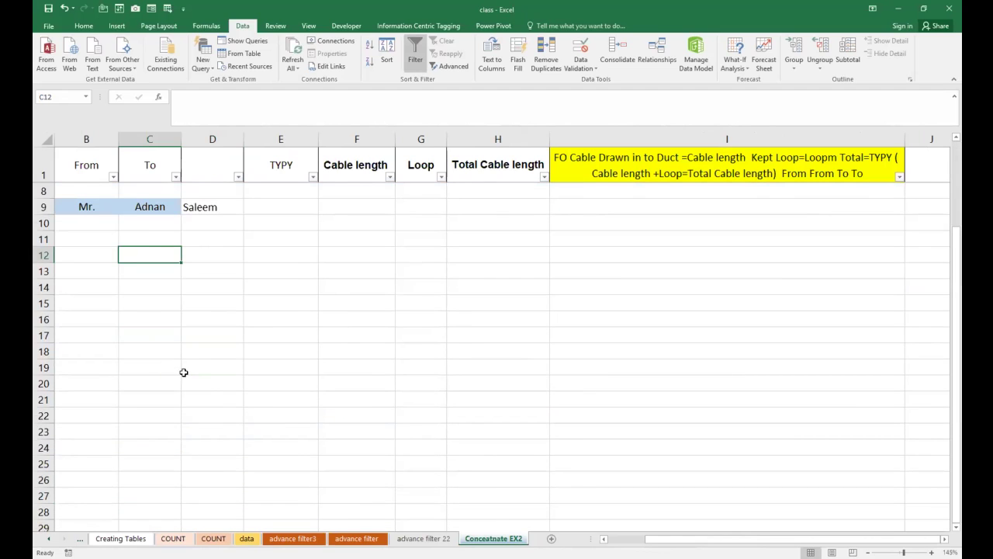
{"action": "scroll", "coordinate": [186, 375], "scroll_direction": "up", "scroll_amount": 2}
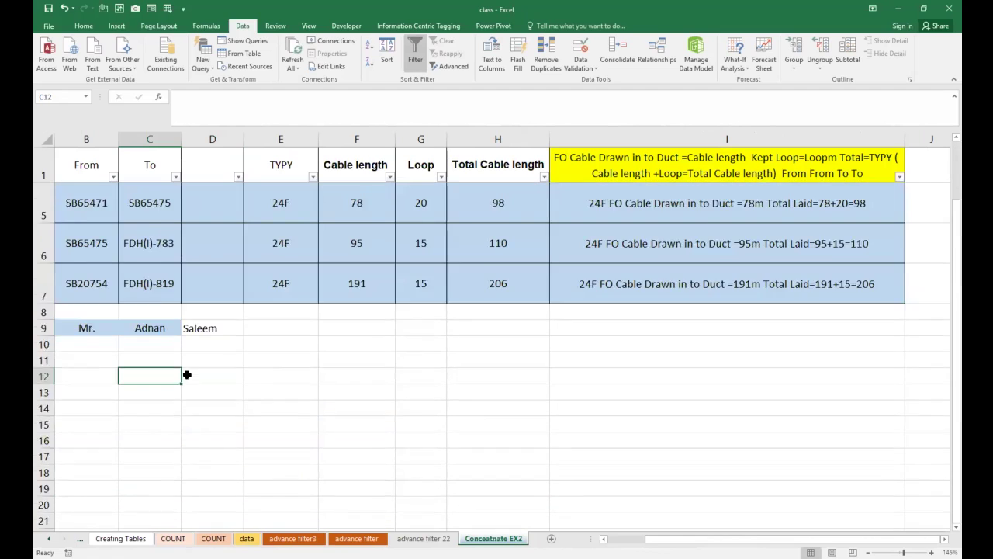
{"action": "scroll", "coordinate": [183, 365], "scroll_direction": "down", "scroll_amount": 2}
{"action": "left_click", "coordinate": [173, 291]}
{"action": "left_click", "coordinate": [156, 261]}
{"action": "left_click_drag", "start_coordinate": [156, 281], "coordinate": [152, 270]}
{"action": "left_click_drag", "start_coordinate": [104, 213], "coordinate": [151, 204]}
{"action": "left_click", "coordinate": [230, 205]}
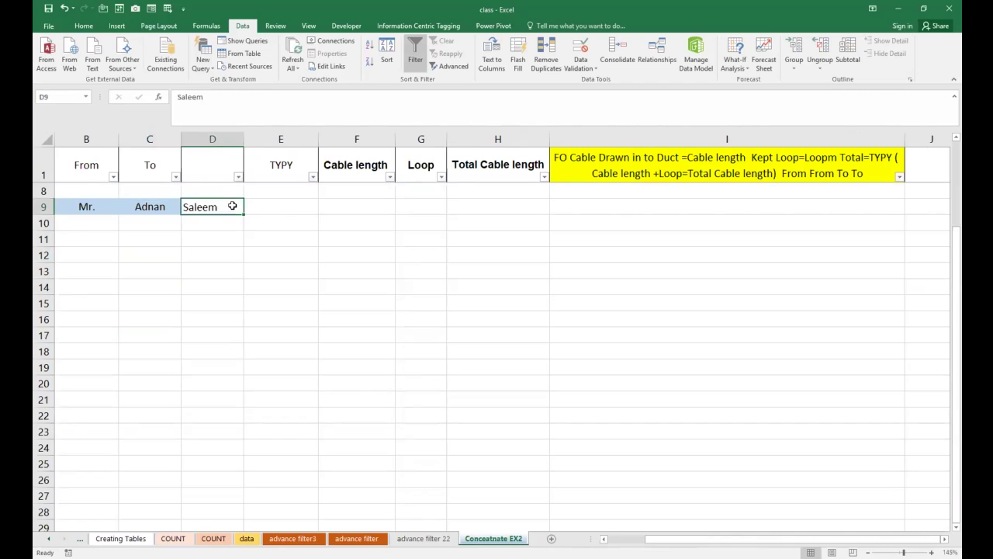
{"action": "left_click", "coordinate": [95, 208]}
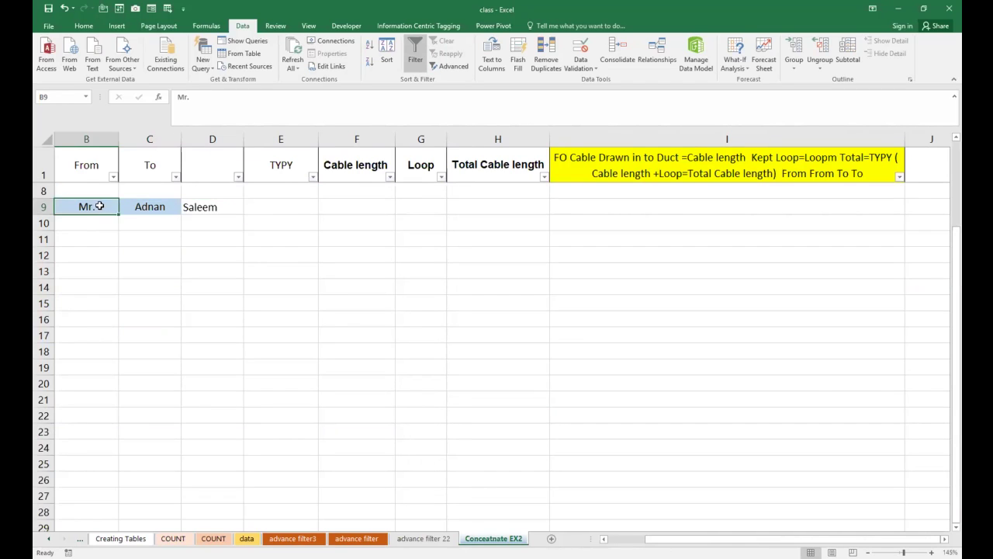
{"action": "left_click", "coordinate": [160, 205]}
{"action": "left_click", "coordinate": [226, 206]}
Enter the formula =CONCATENATE(C9,D9) in E9 to join the first and last name
{"action": "left_click", "coordinate": [301, 205]}
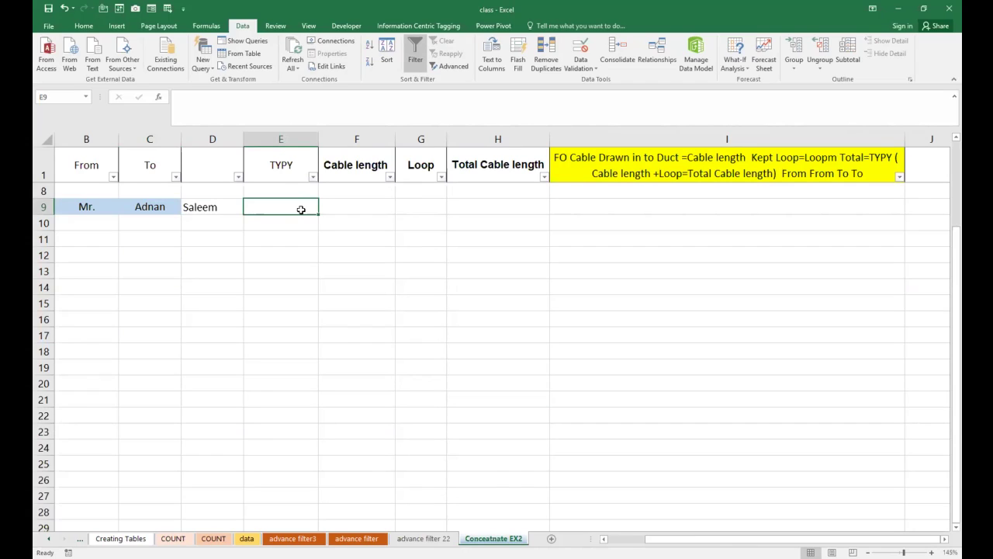
{"action": "type", "text": "=co"}
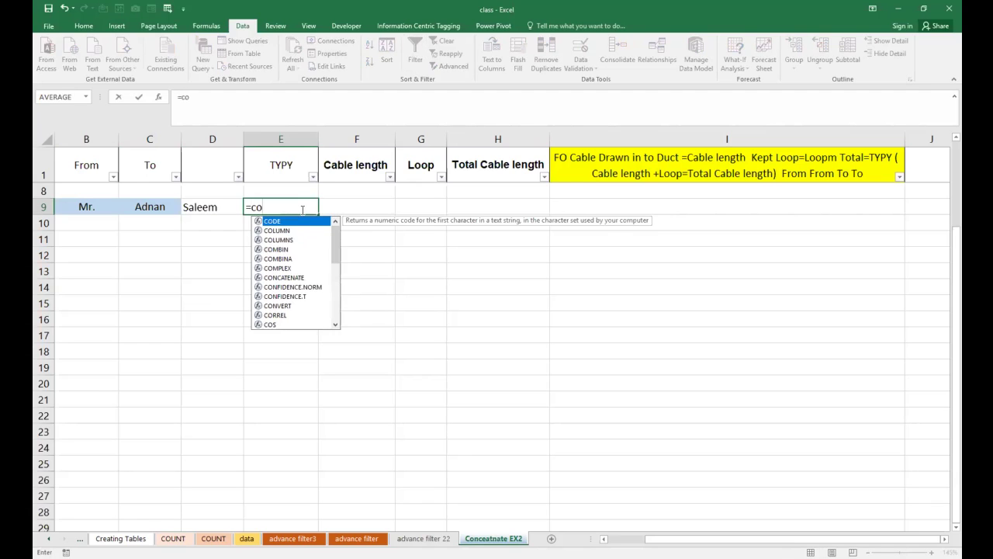
{"action": "type", "text": "n"}
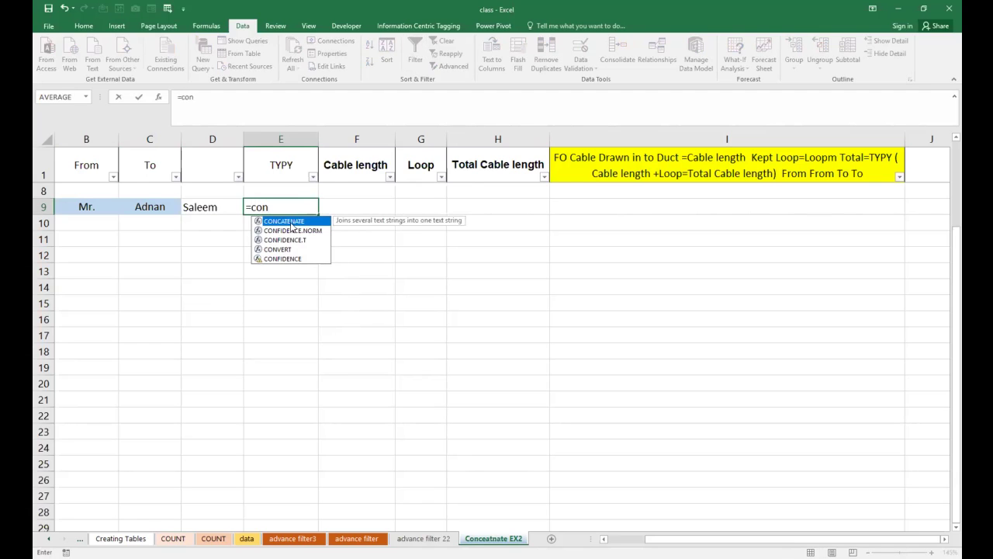
{"action": "key", "text": "Tab"}
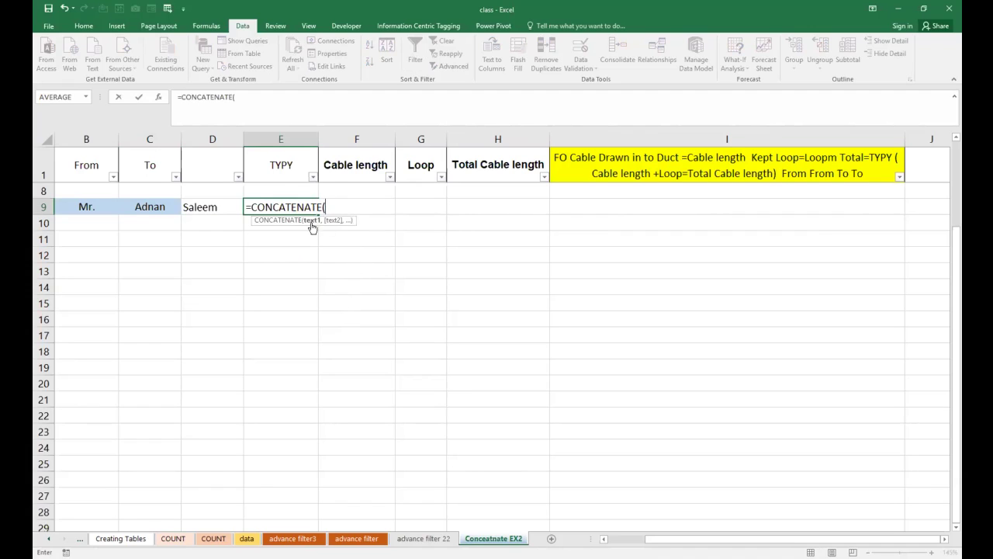
{"action": "left_click", "coordinate": [153, 207]}
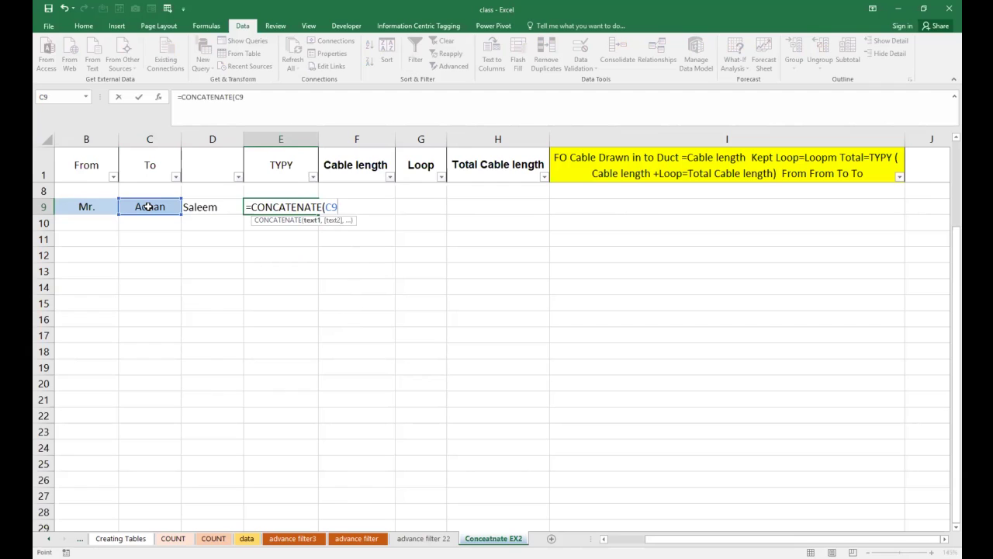
{"action": "type", "text": ","}
{"action": "left_click", "coordinate": [222, 208]}
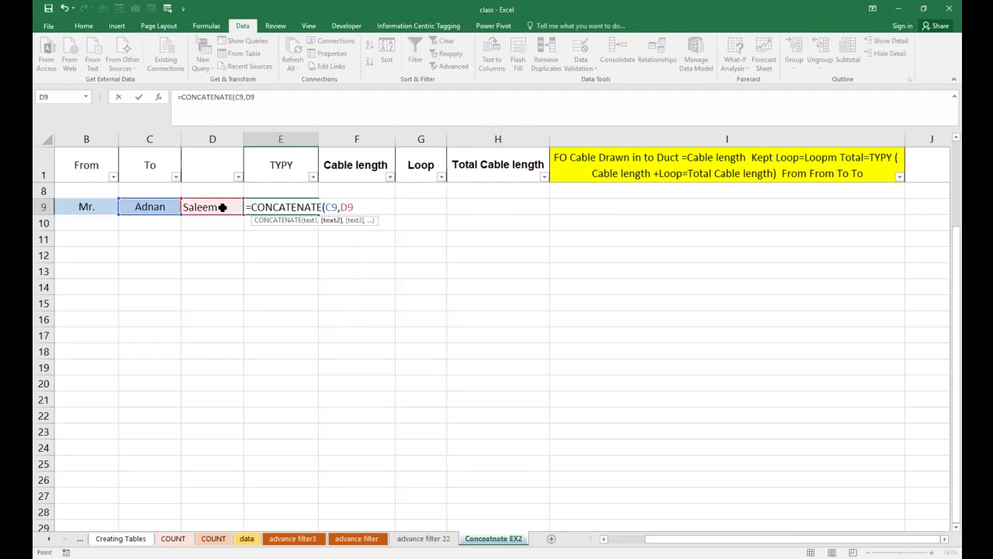
{"action": "key", "text": "Return"}
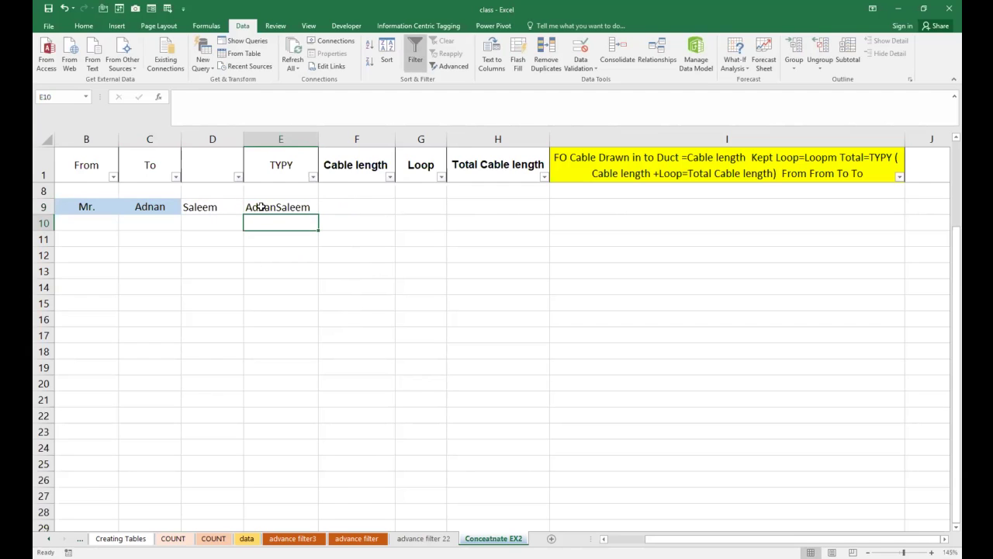
Widen column E and merge and center the joined name across E9:H9
{"action": "left_click", "coordinate": [257, 207]}
{"action": "left_click_drag", "start_coordinate": [318, 139], "coordinate": [420, 138]}
{"action": "left_click", "coordinate": [559, 206], "text": "shift"}
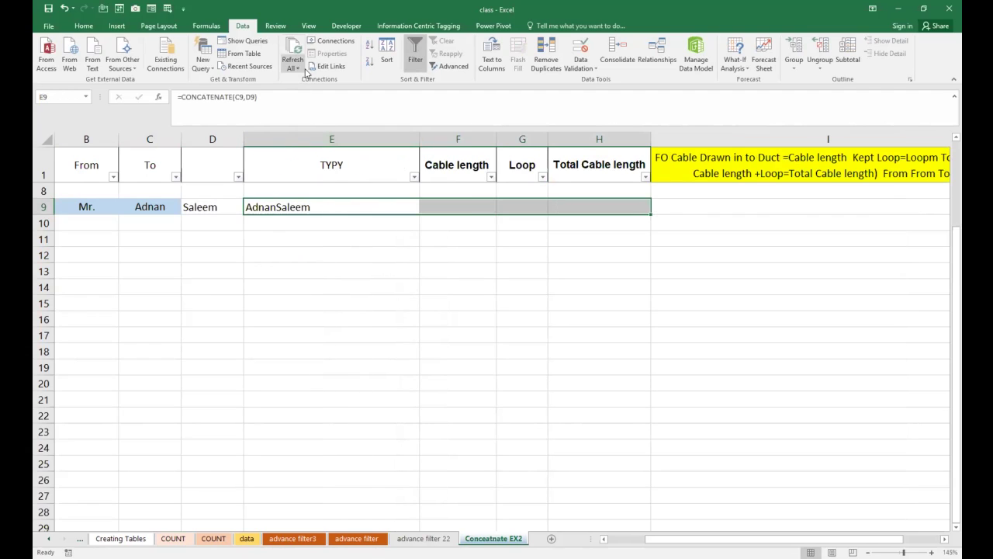
{"action": "left_click", "coordinate": [84, 25]}
{"action": "left_click", "coordinate": [360, 62]}
{"action": "left_click", "coordinate": [318, 238]}
{"action": "left_click", "coordinate": [411, 208]}
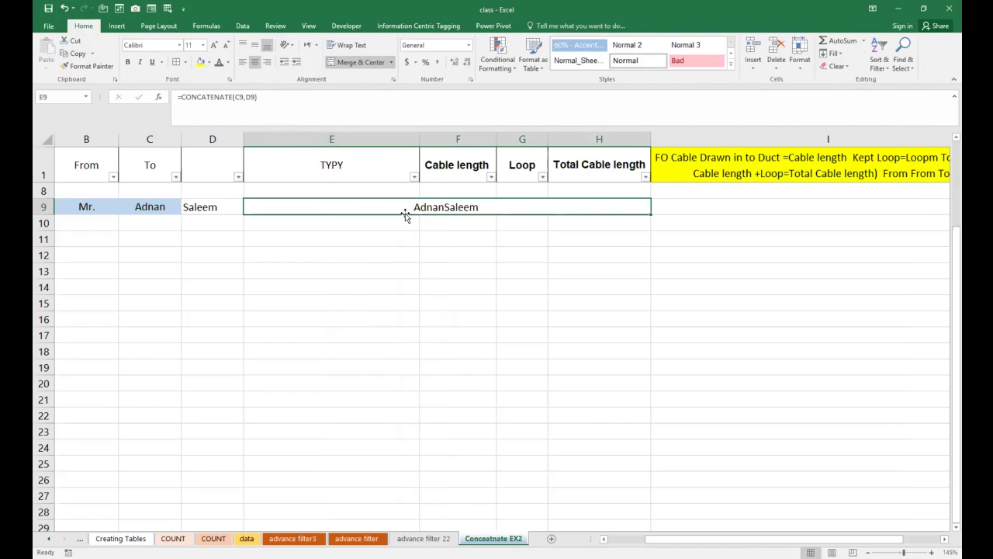
Replace the E9 formula with =CONCATENATE(B9,C9,D9) to join the title, first name and last name
{"action": "key", "text": "Delete"}
{"action": "type", "text": "=c"}
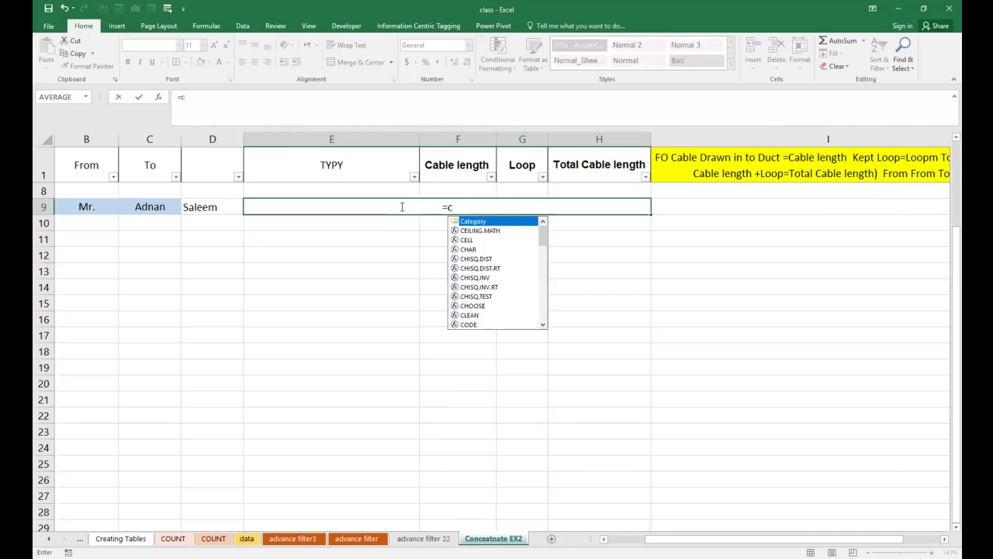
{"action": "type", "text": "om"}
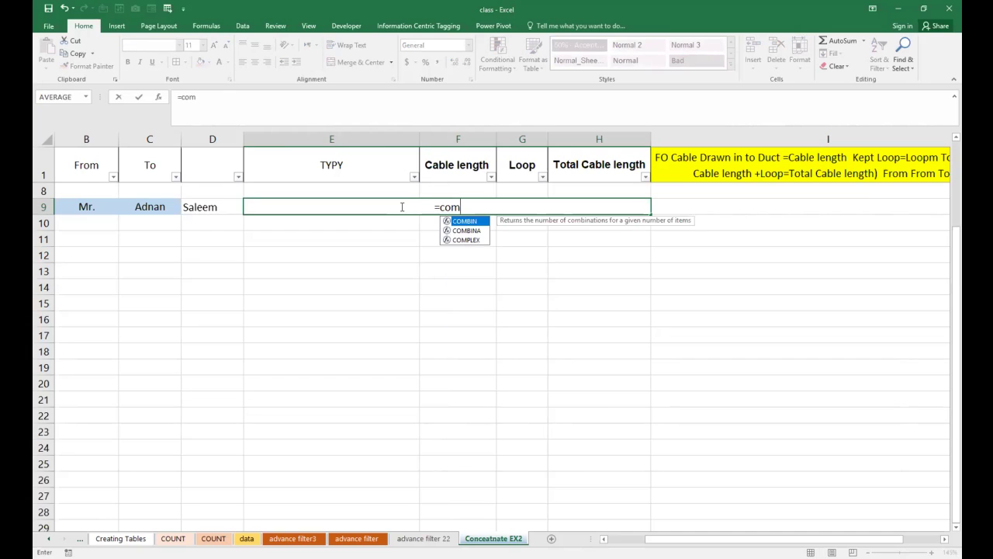
{"action": "key", "text": "BackSpace"}
{"action": "type", "text": "n"}
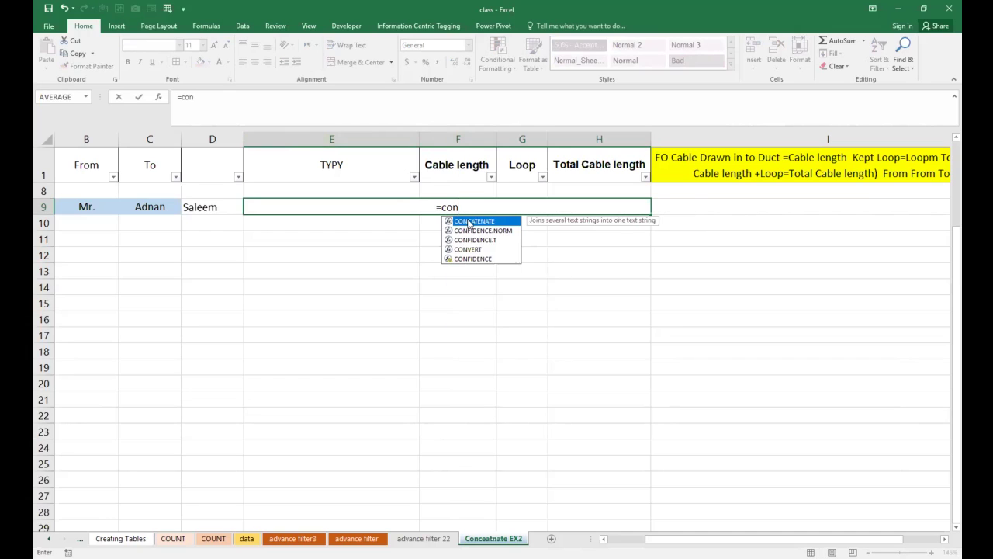
{"action": "double_click", "coordinate": [470, 222]}
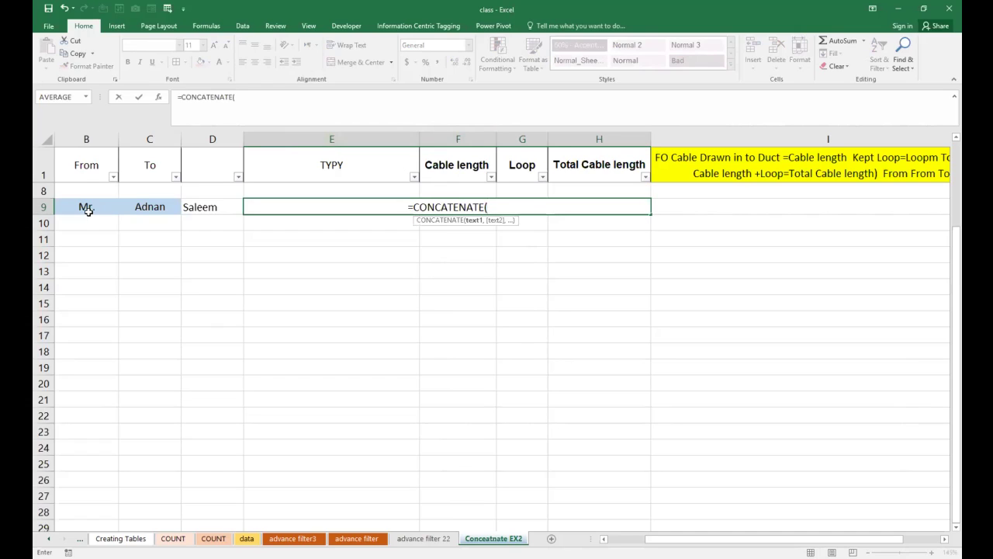
{"action": "left_click", "coordinate": [92, 207]}
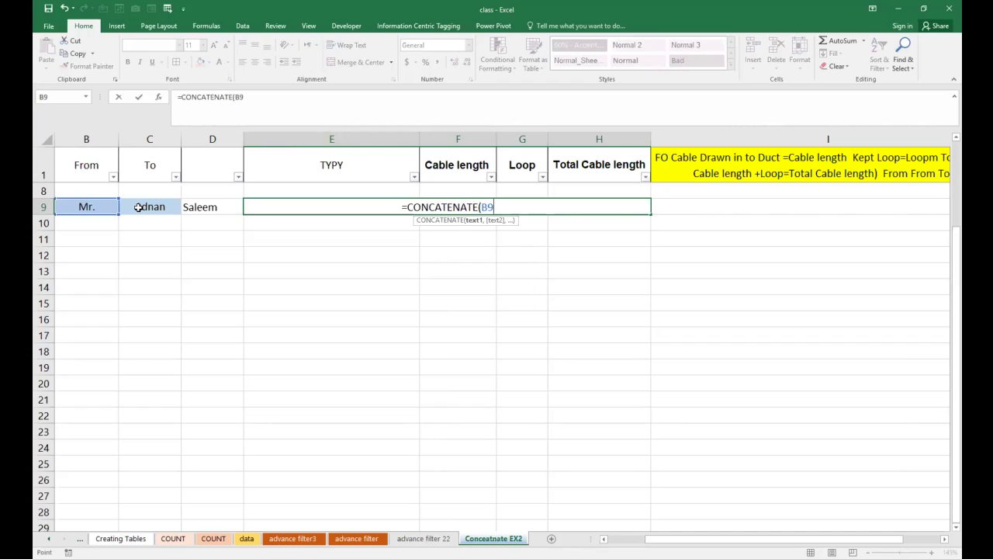
{"action": "type", "text": ","}
{"action": "left_click", "coordinate": [139, 207]}
{"action": "type", "text": ","}
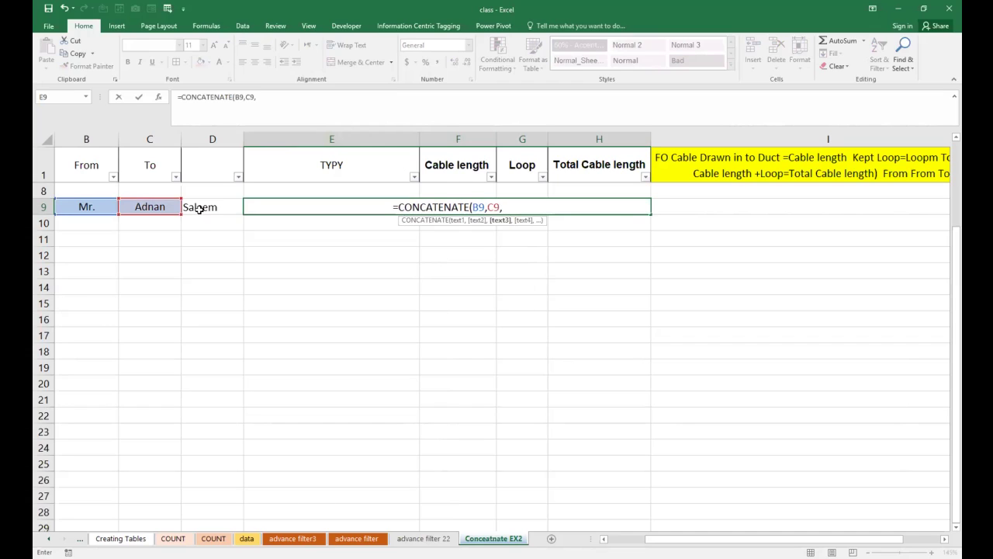
{"action": "left_click", "coordinate": [199, 207]}
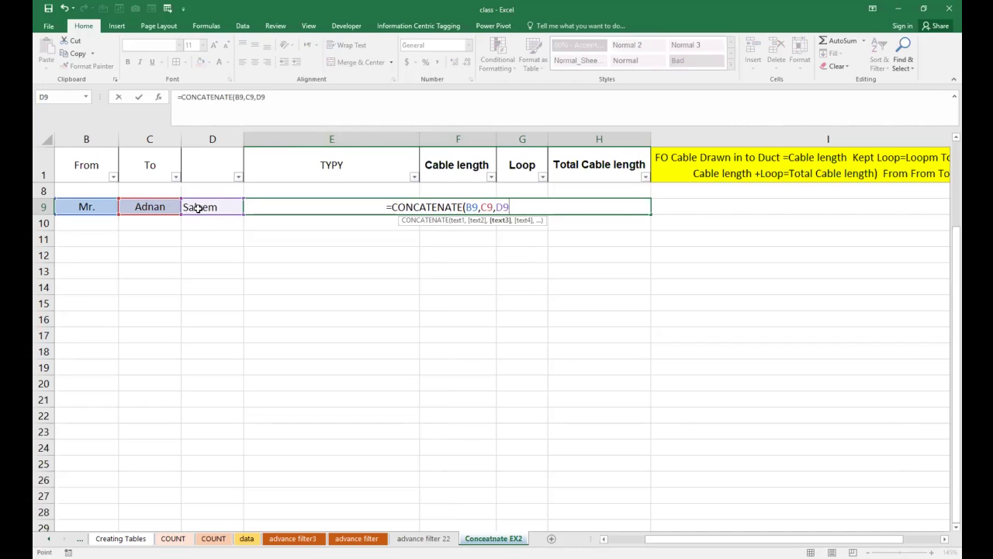
{"action": "type", "text": ")"}
{"action": "key", "text": "Return"}
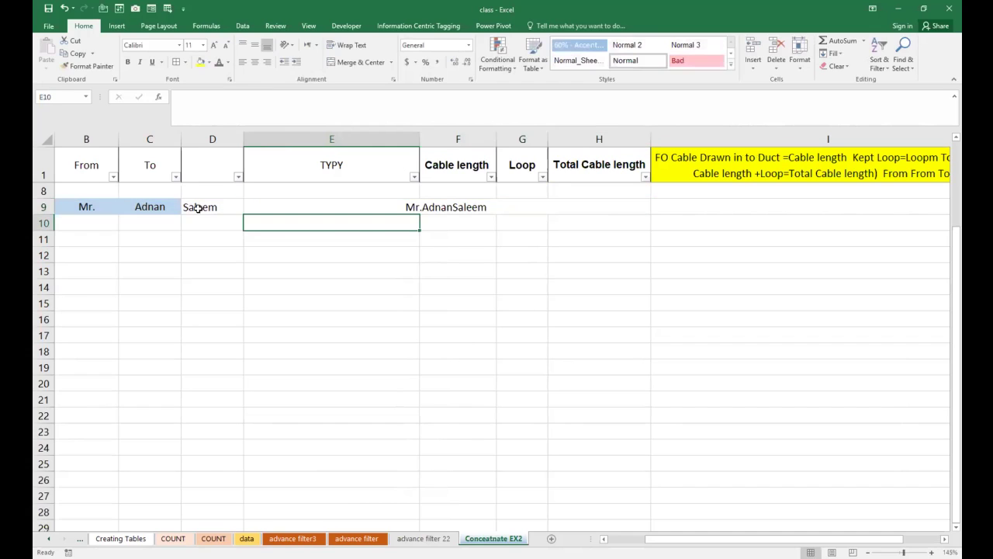
{"action": "left_click", "coordinate": [445, 208]}
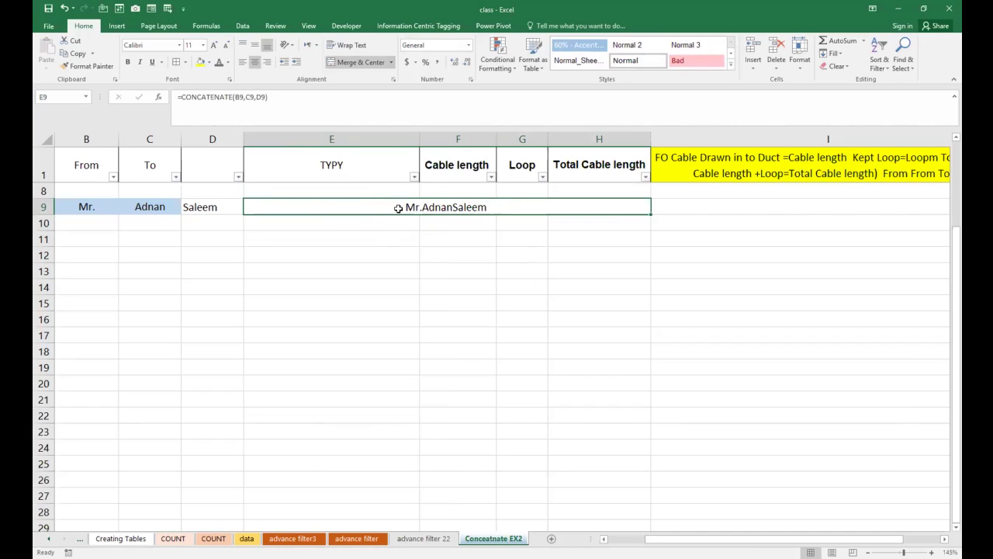
{"action": "left_click", "coordinate": [443, 250]}
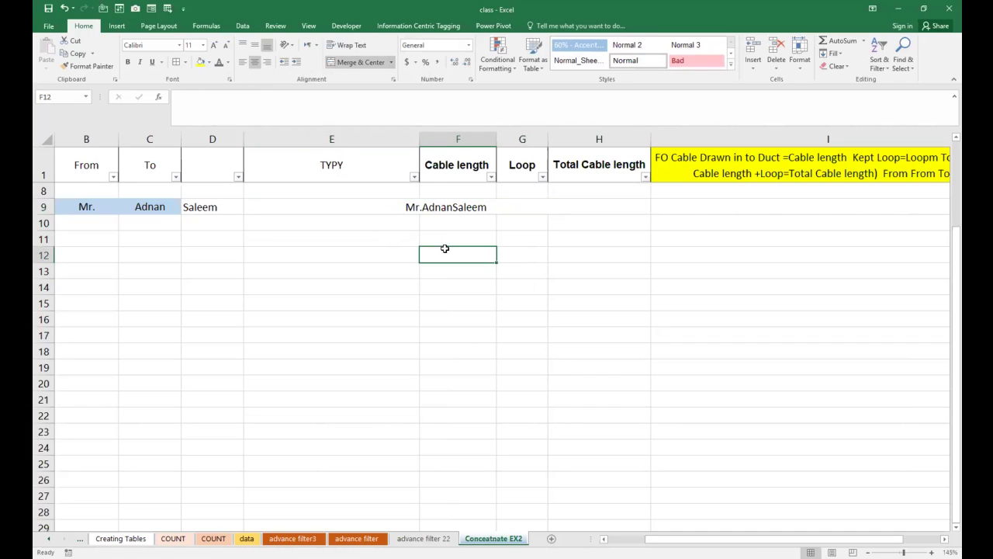
Clear E9 and enter =CONCATENATE(C9," ") to put a space after the first name
{"action": "left_click", "coordinate": [430, 204]}
{"action": "key", "text": "Delete"}
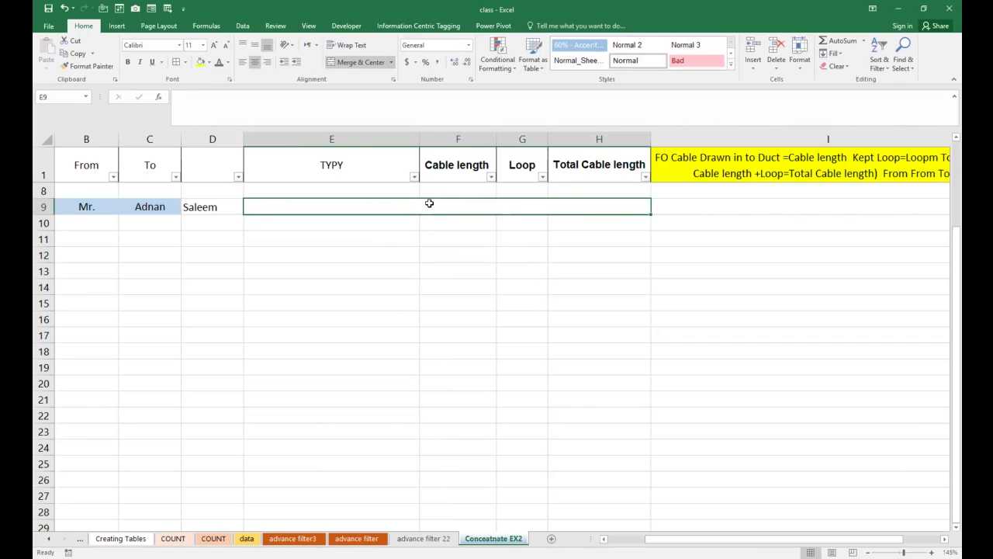
{"action": "type", "text": "="}
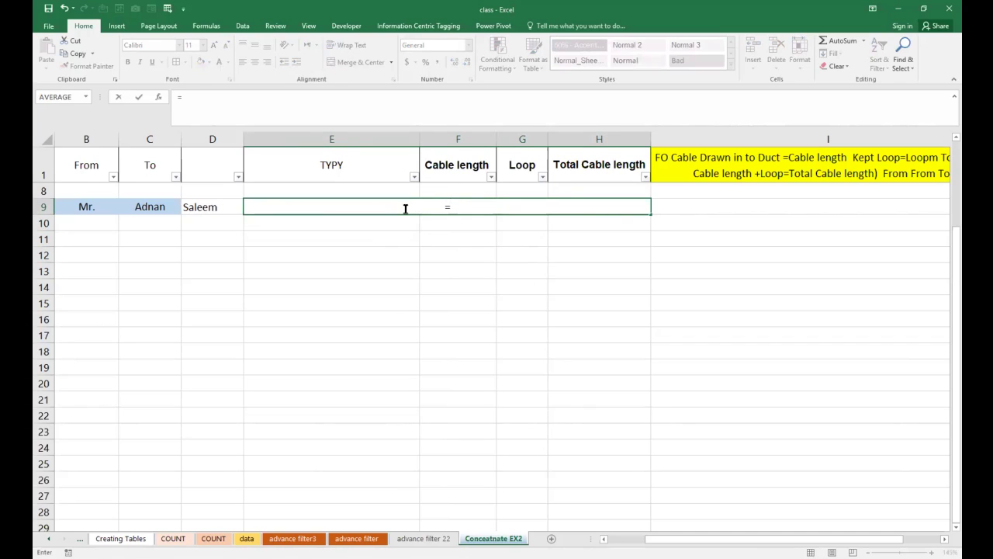
{"action": "type", "text": "con"}
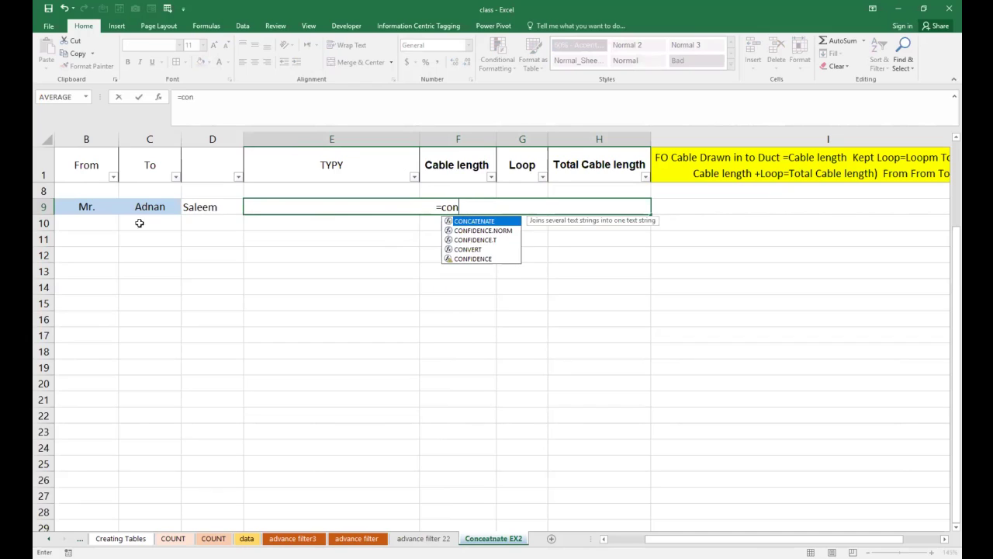
{"action": "double_click", "coordinate": [471, 224]}
{"action": "left_click", "coordinate": [158, 205]}
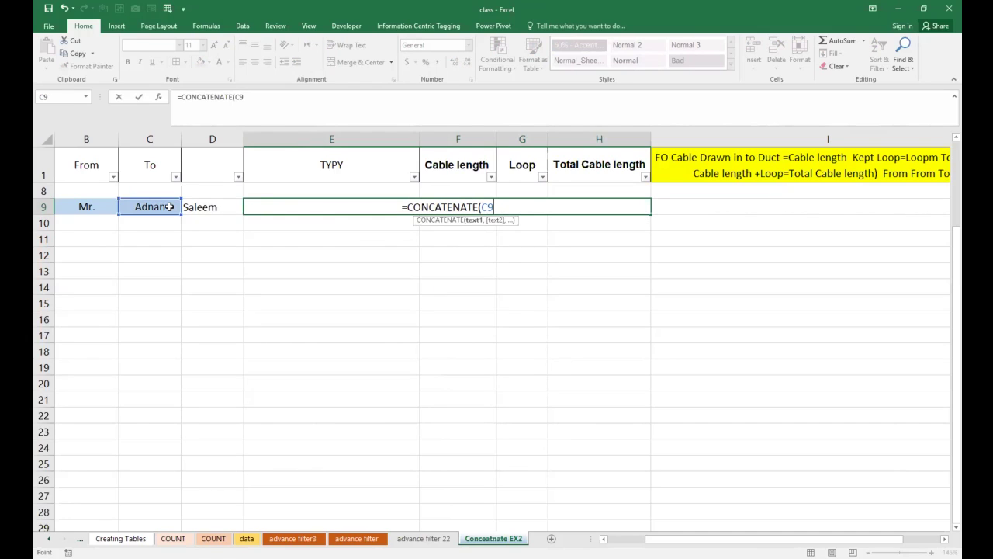
{"action": "type", "text": ",\""}
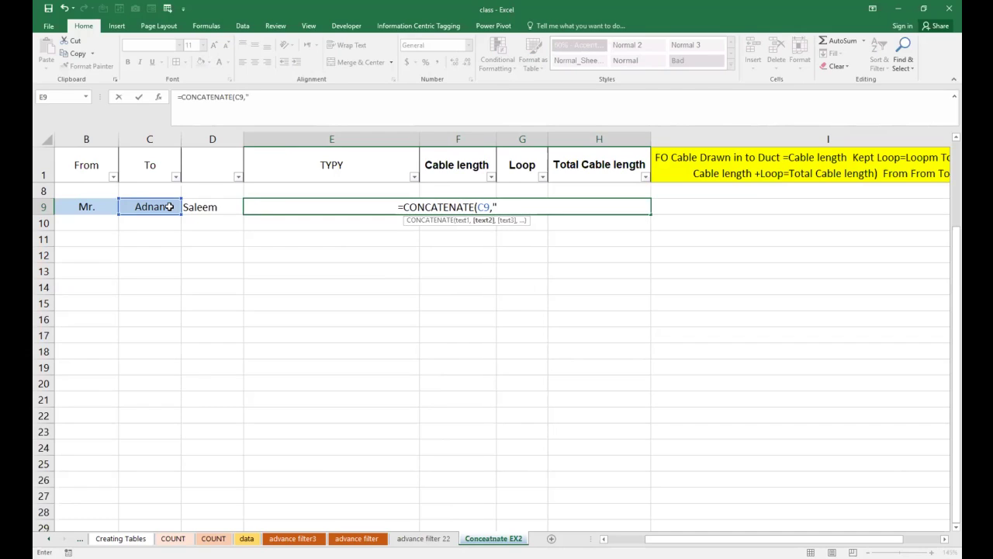
{"action": "type", "text": "\""}
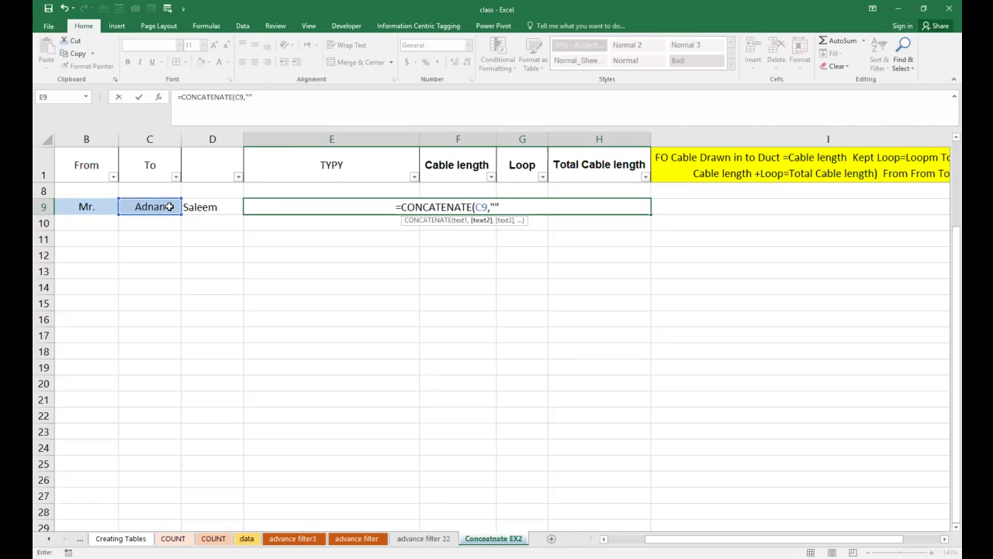
{"action": "key", "text": "Left"}
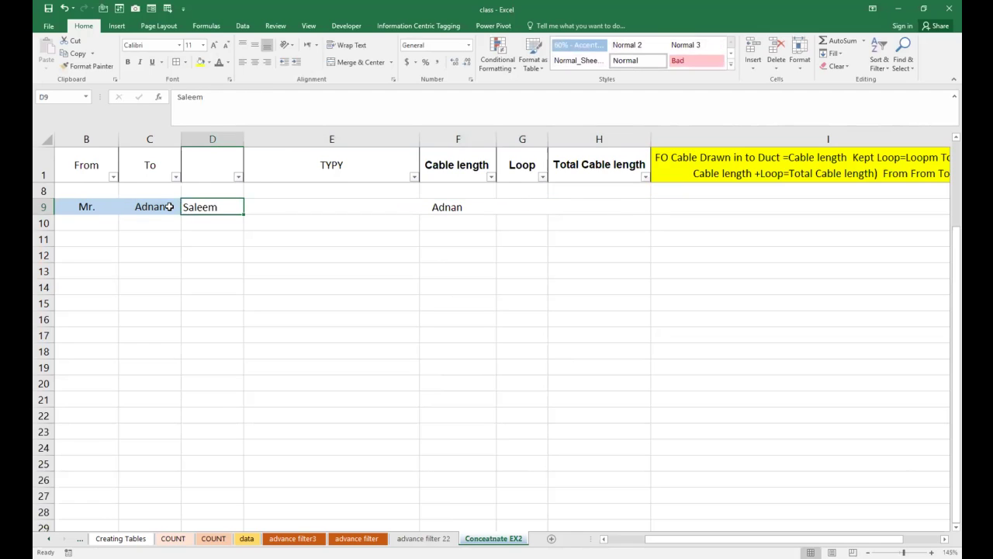
Extend the E9 formula to =CONCATENATE(C9," ",D9) so a space separates the first and last name
{"action": "left_click", "coordinate": [439, 206]}
{"action": "left_click", "coordinate": [249, 96]}
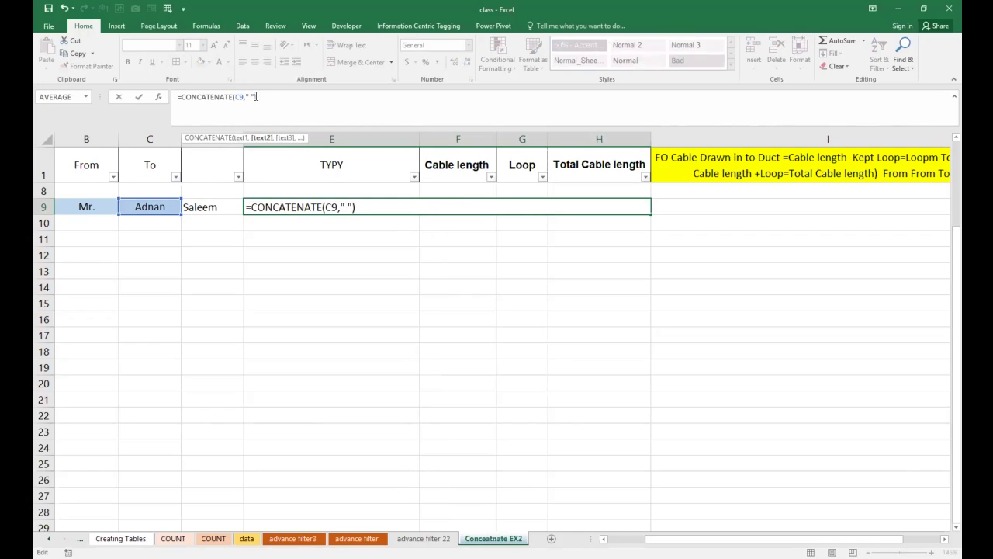
{"action": "left_click", "coordinate": [347, 205]}
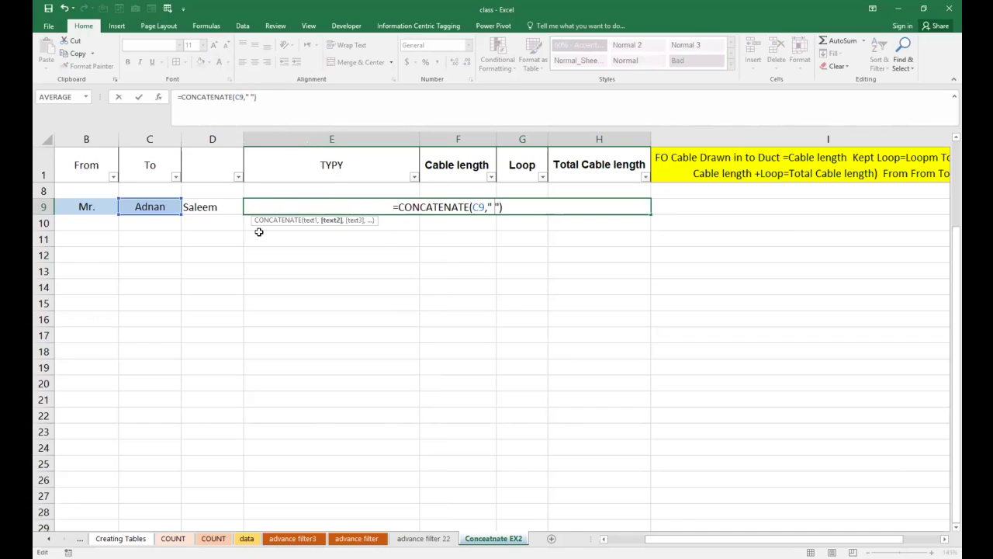
{"action": "type", "text": ","}
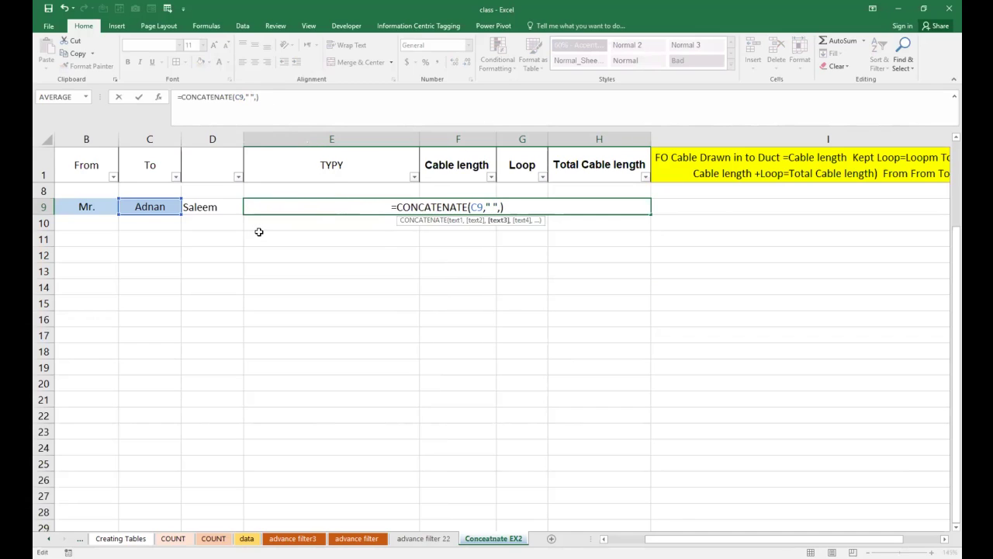
{"action": "left_click", "coordinate": [203, 205]}
{"action": "key", "text": "Return"}
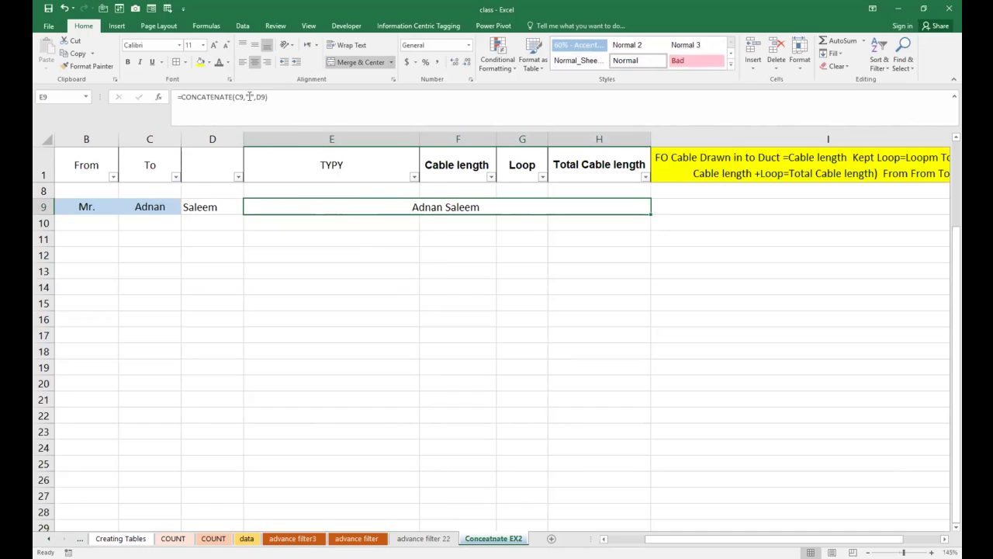
Insert a middle name between the spaces in the quoted text of the E9 CONCATENATE formula
{"action": "left_click", "coordinate": [249, 96]}
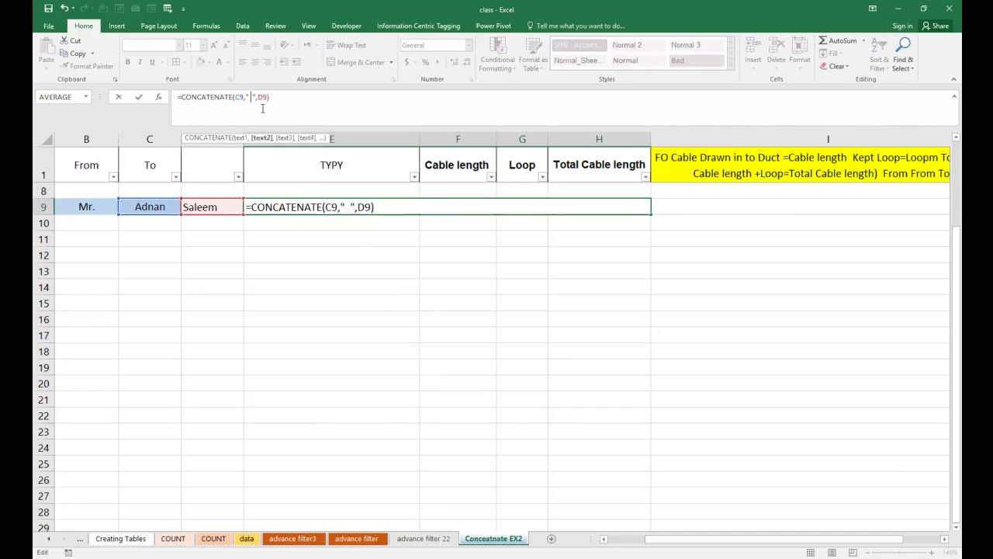
{"action": "type", "text": "Khan"}
{"action": "key", "text": "Return"}
{"action": "scroll", "coordinate": [331, 191], "scroll_direction": "up", "scroll_amount": 2}
{"action": "scroll", "coordinate": [331, 190], "scroll_direction": "down", "scroll_amount": 2}
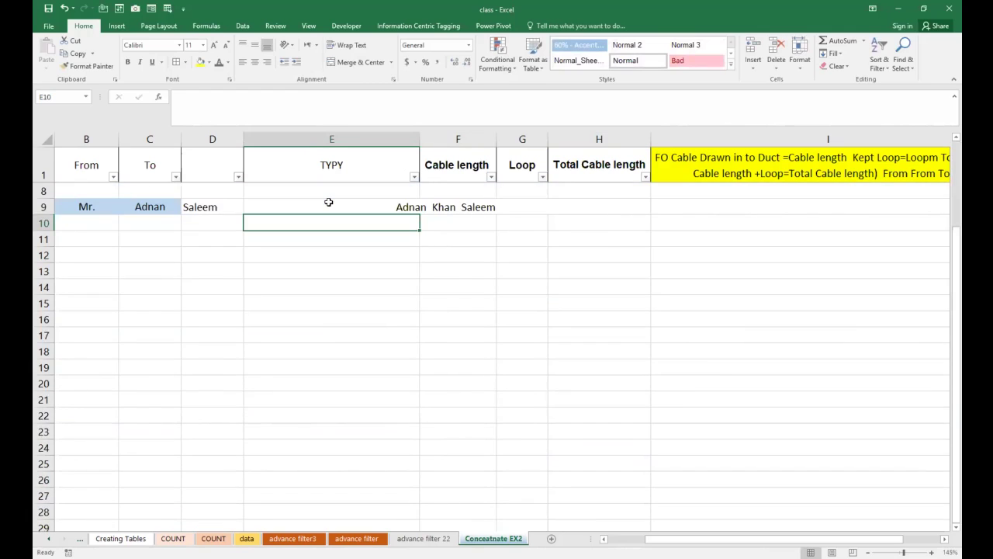
{"action": "scroll", "coordinate": [329, 202], "scroll_direction": "up", "scroll_amount": 2}
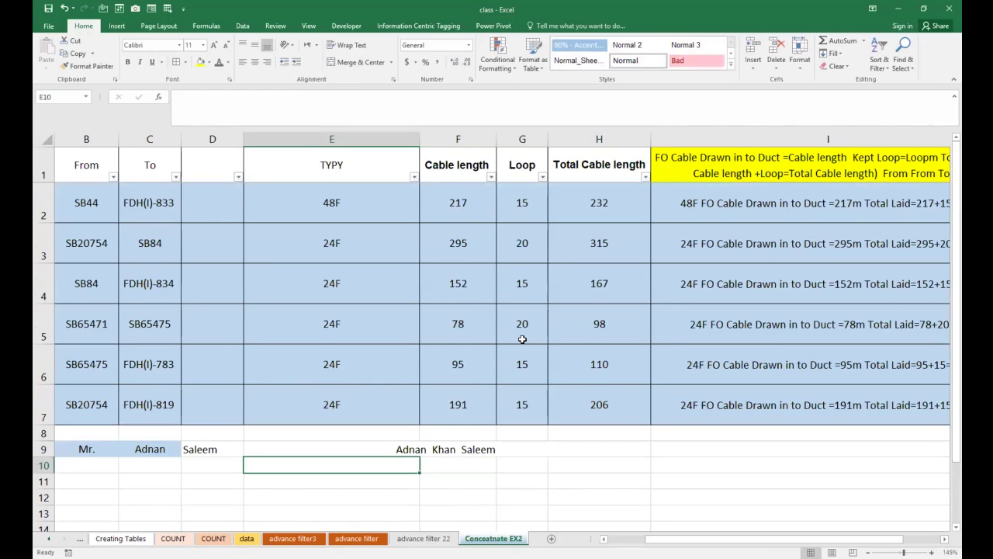
{"action": "scroll", "coordinate": [466, 443], "scroll_direction": "down", "scroll_amount": 2}
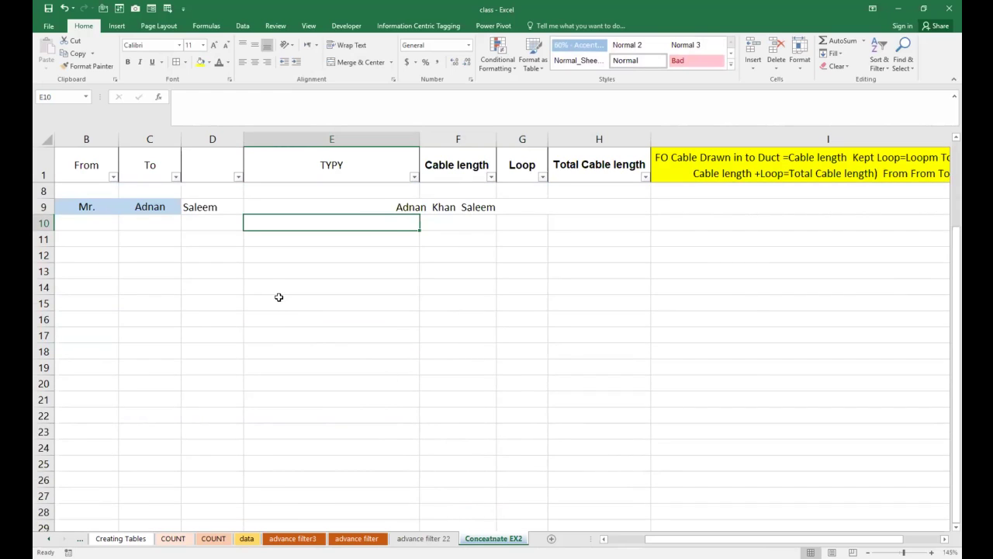
{"action": "left_click", "coordinate": [314, 284]}
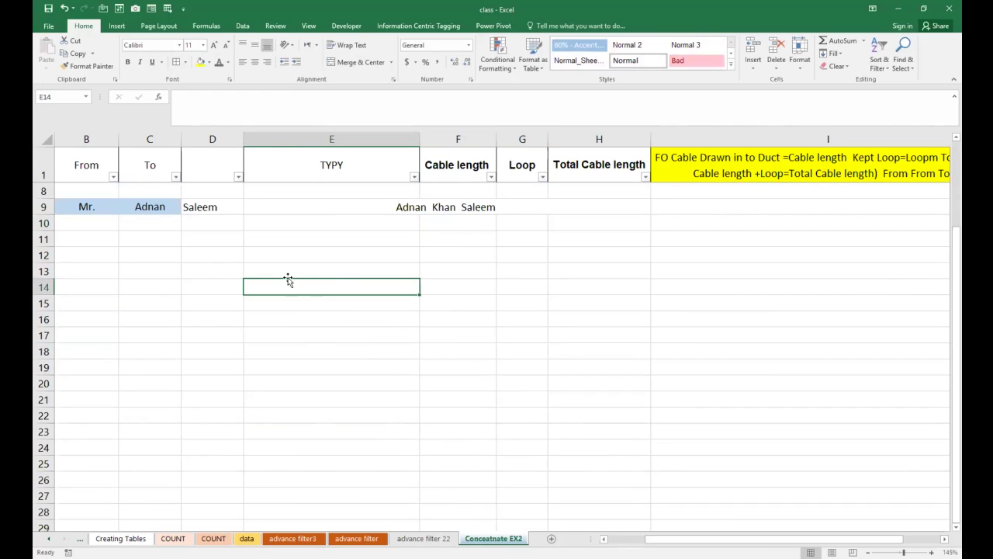
{"action": "left_click", "coordinate": [219, 250]}
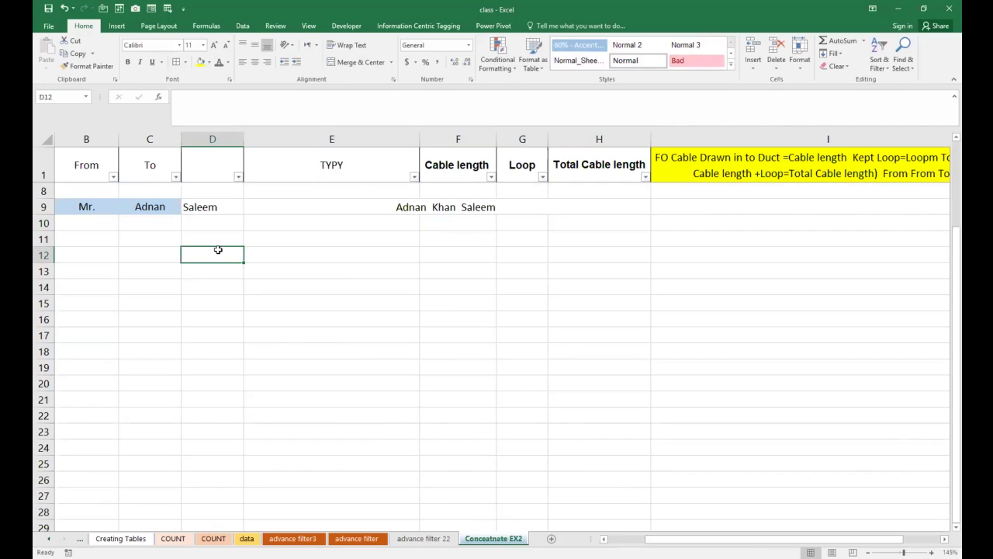
{"action": "left_click", "coordinate": [148, 240]}
{"action": "left_click", "coordinate": [88, 240]}
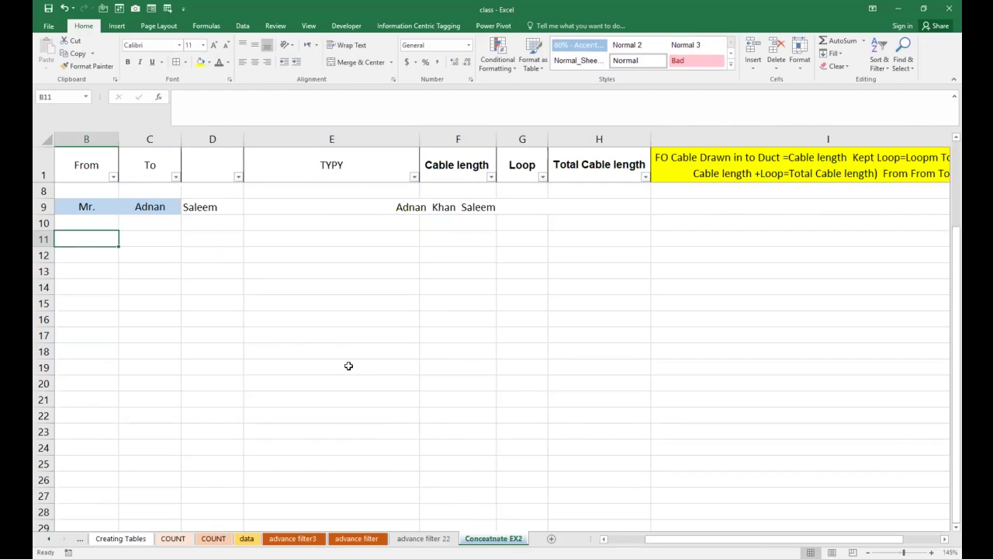
{"action": "left_click", "coordinate": [268, 302]}
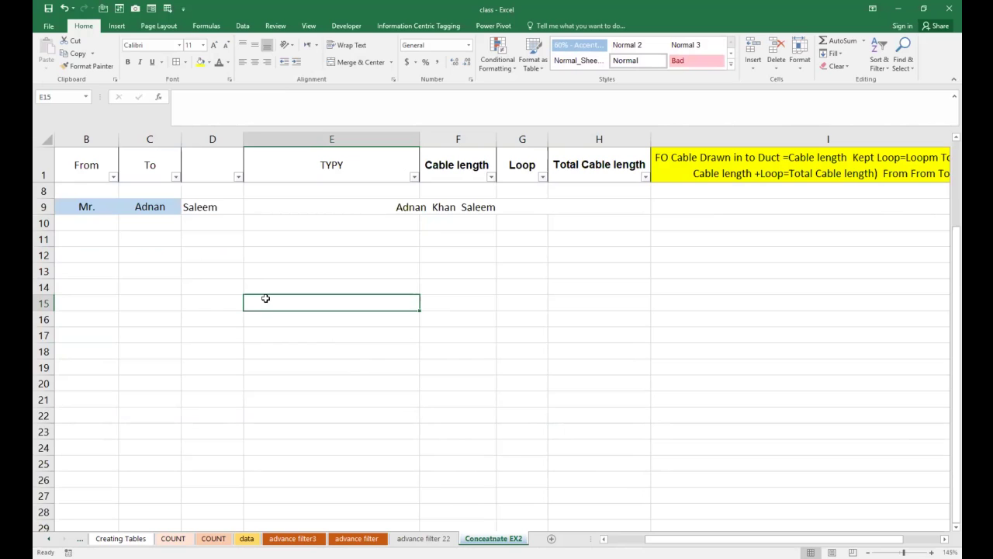
Clear the cable description formulas in I2:I7 and the heading text in the yellow cell I1
{"action": "scroll", "coordinate": [265, 298], "scroll_direction": "up", "scroll_amount": 2}
{"action": "left_click_drag", "start_coordinate": [659, 217], "coordinate": [712, 402]}
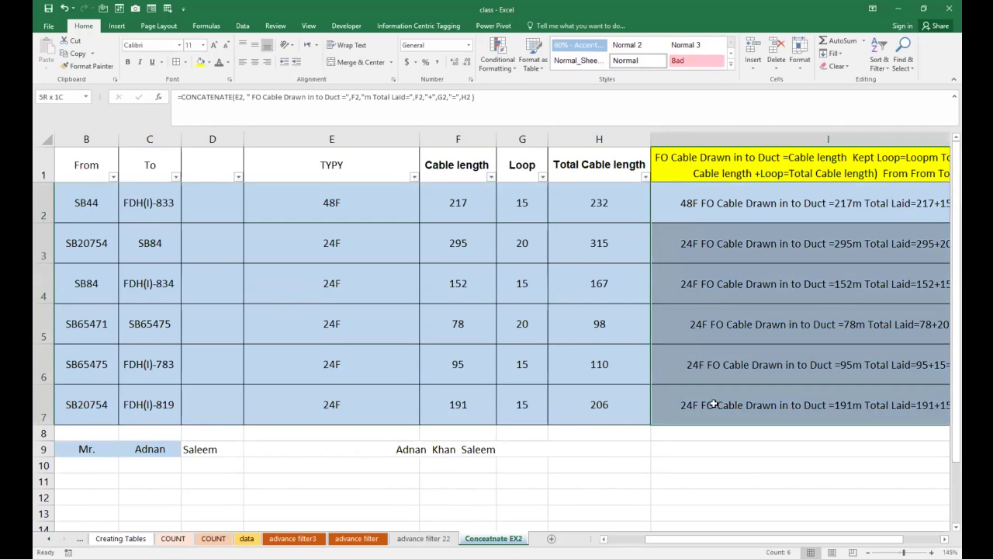
{"action": "key", "text": "Delete"}
{"action": "left_click", "coordinate": [676, 284]}
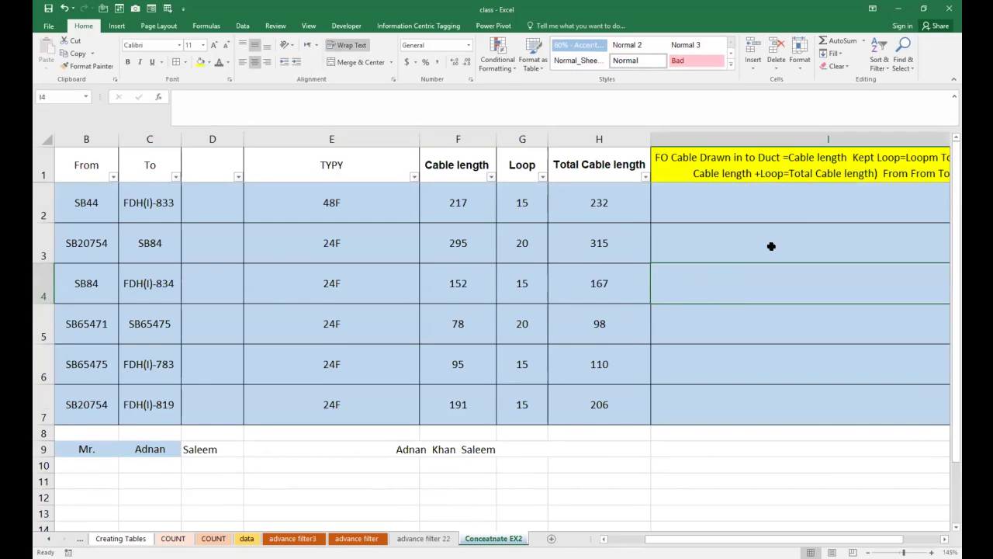
{"action": "left_click", "coordinate": [725, 178]}
{"action": "key", "text": "Delete"}
{"action": "left_click", "coordinate": [662, 254]}
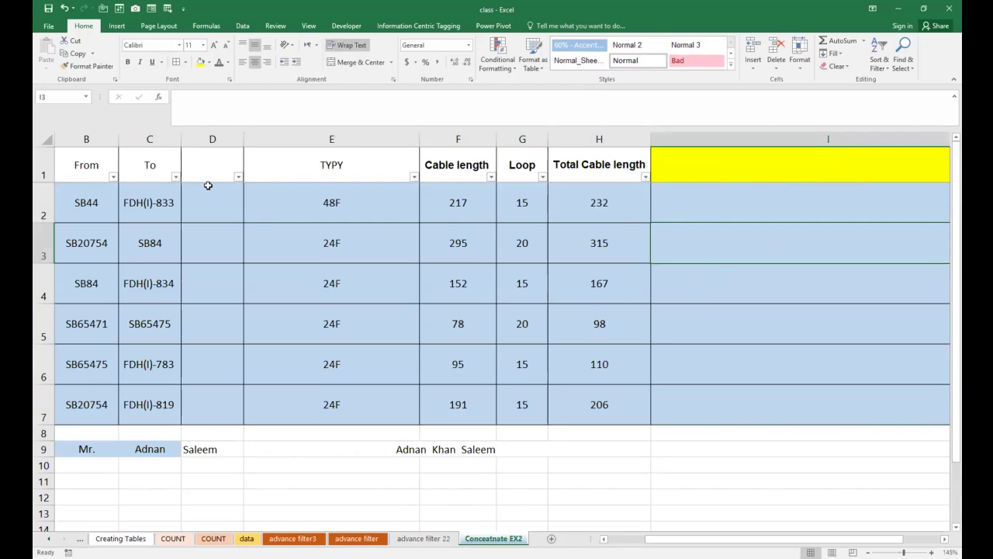
Hide columns B to D and select cell I2 in the cable table
{"action": "left_click_drag", "start_coordinate": [212, 140], "coordinate": [53, 156]}
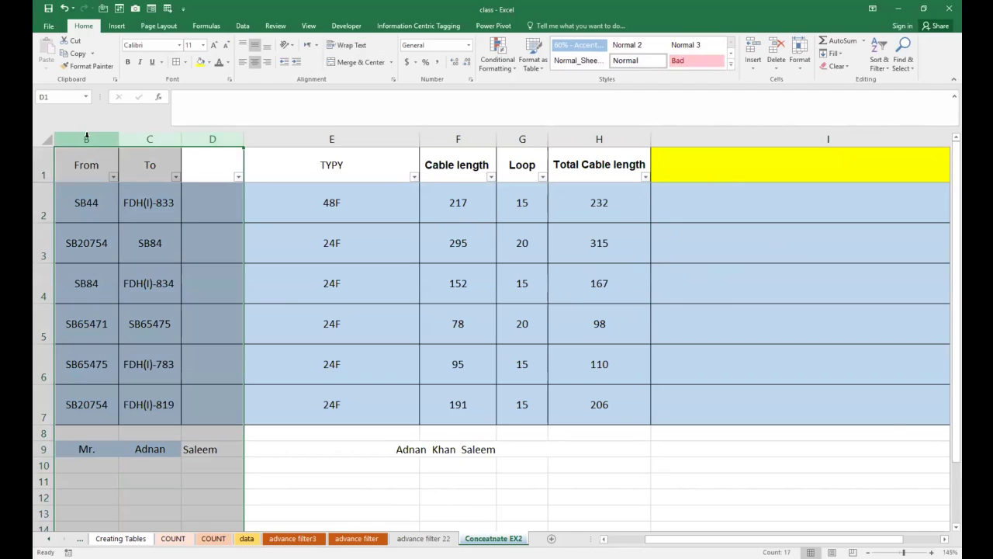
{"action": "right_click", "coordinate": [86, 138]}
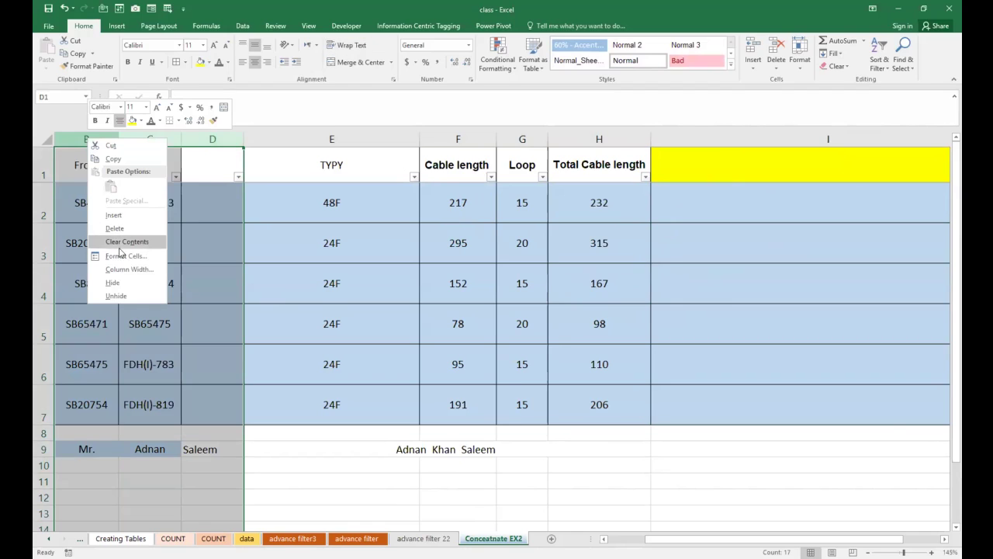
{"action": "left_click", "coordinate": [114, 283]}
{"action": "left_click", "coordinate": [552, 208]}
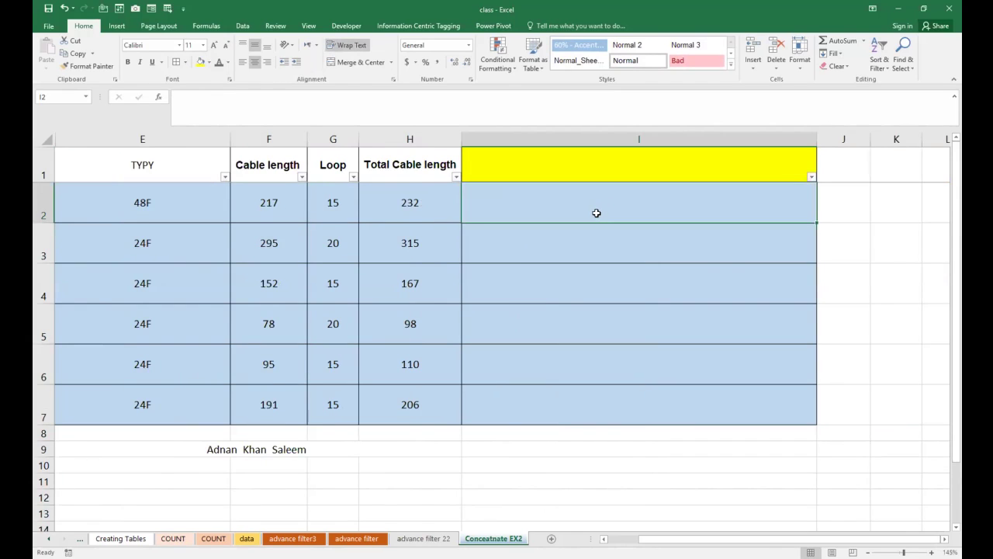
Start a CONCATENATE formula in I2 with the cable type cell E2 as its first argument
{"action": "type", "text": "="}
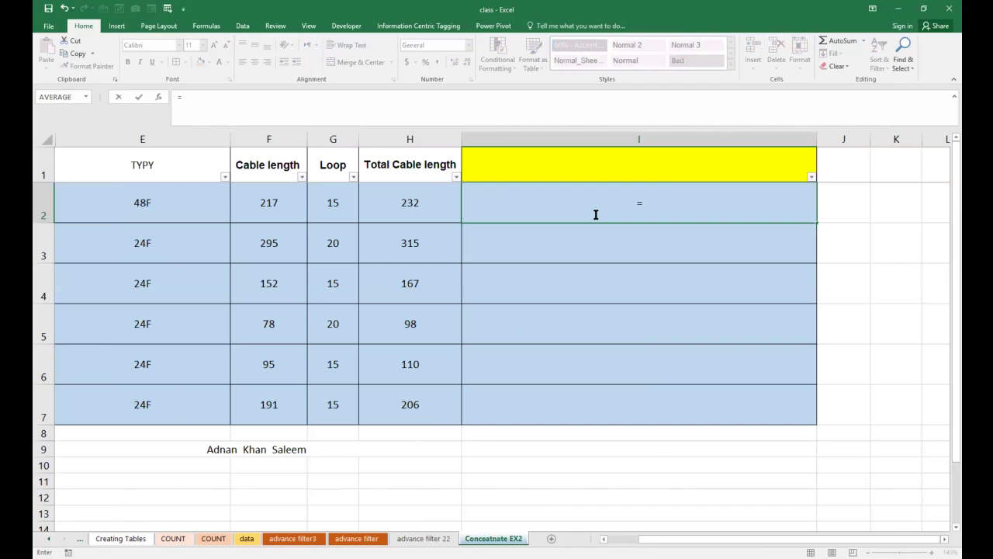
{"action": "type", "text": "c"}
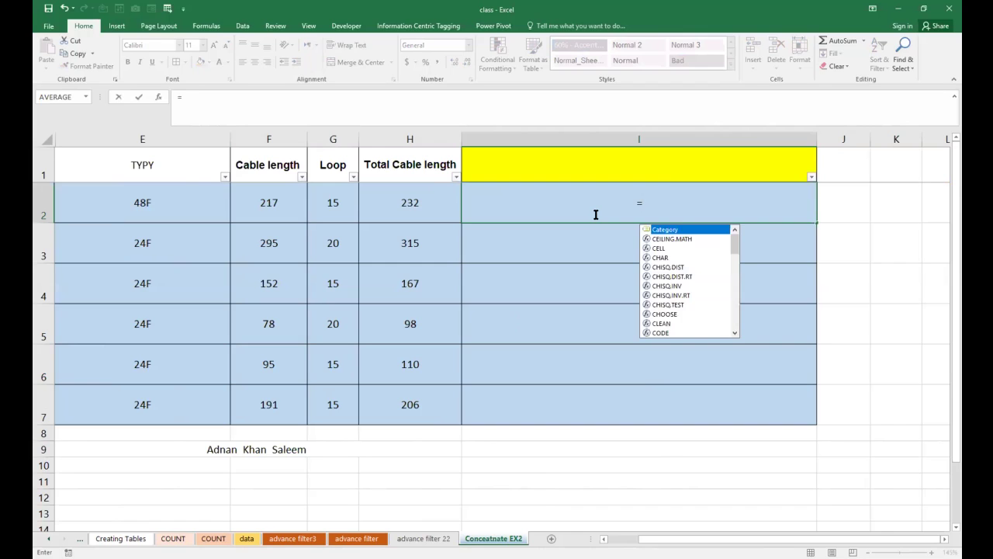
{"action": "type", "text": "on"}
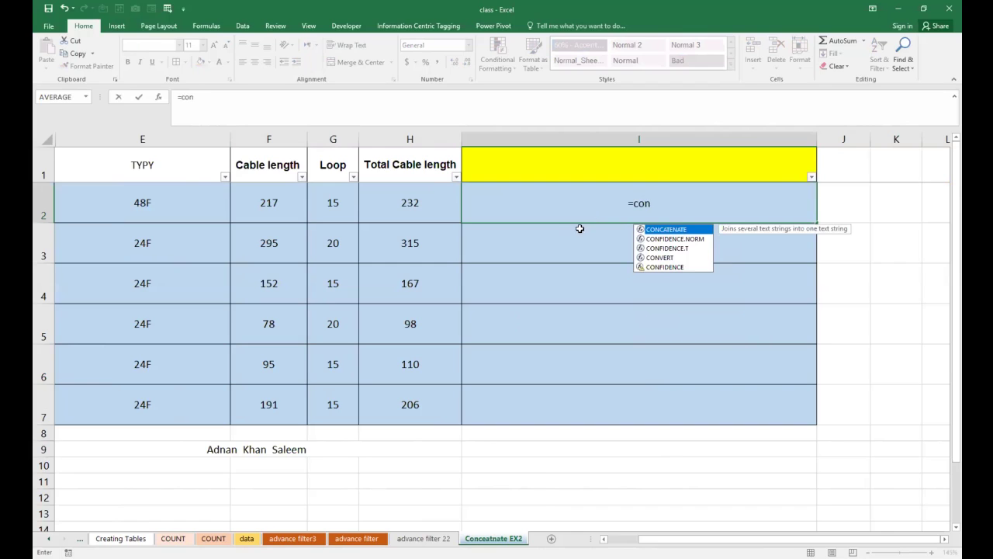
{"action": "double_click", "coordinate": [654, 232]}
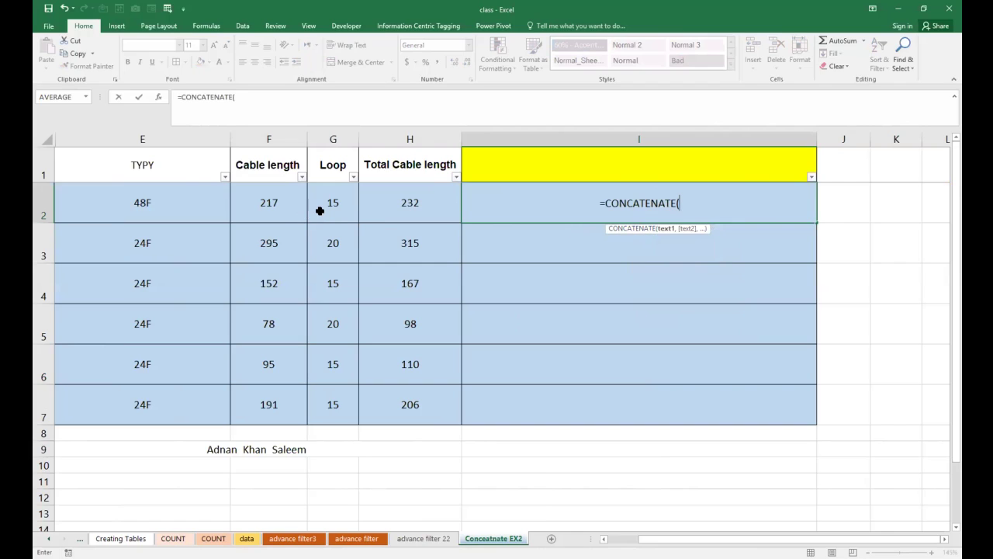
{"action": "type", "text": "2"}
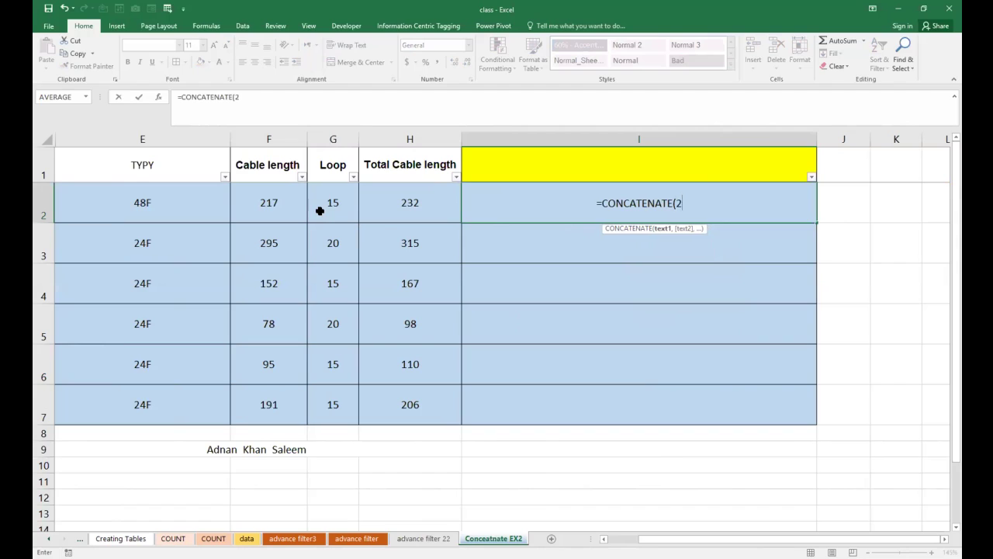
{"action": "key", "text": "BackSpace"}
{"action": "left_click", "coordinate": [144, 202]}
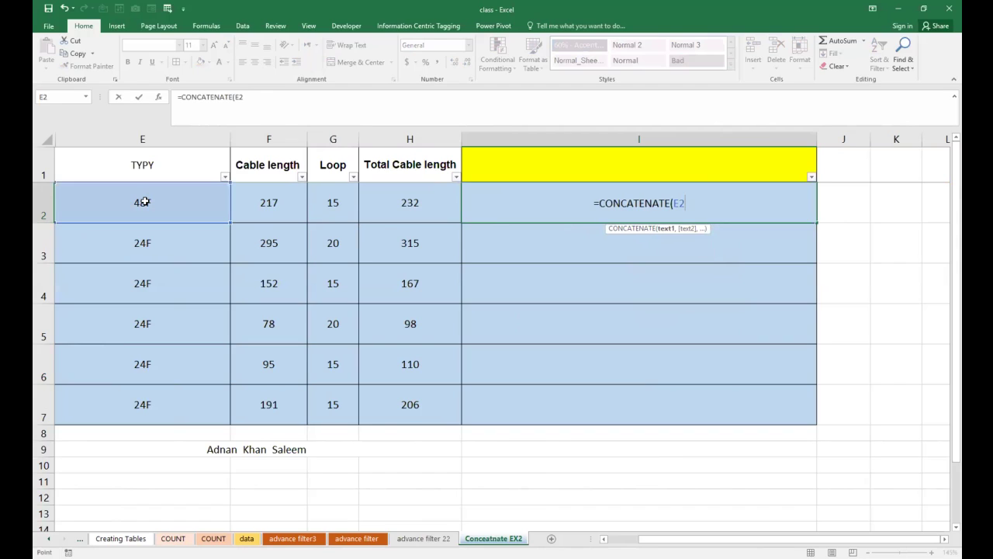
Add the literal text "laid " as the second argument of the I2 CONCATENATE formula
{"action": "type", "text": ", \""}
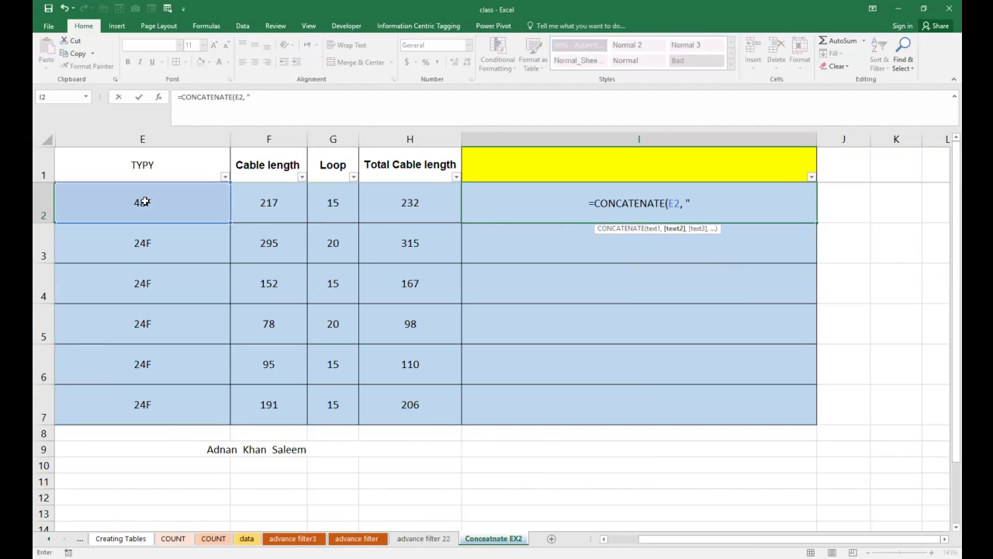
{"action": "type", "text": "laid \","}
{"action": "left_click", "coordinate": [330, 201]}
{"action": "left_click", "coordinate": [277, 210]}
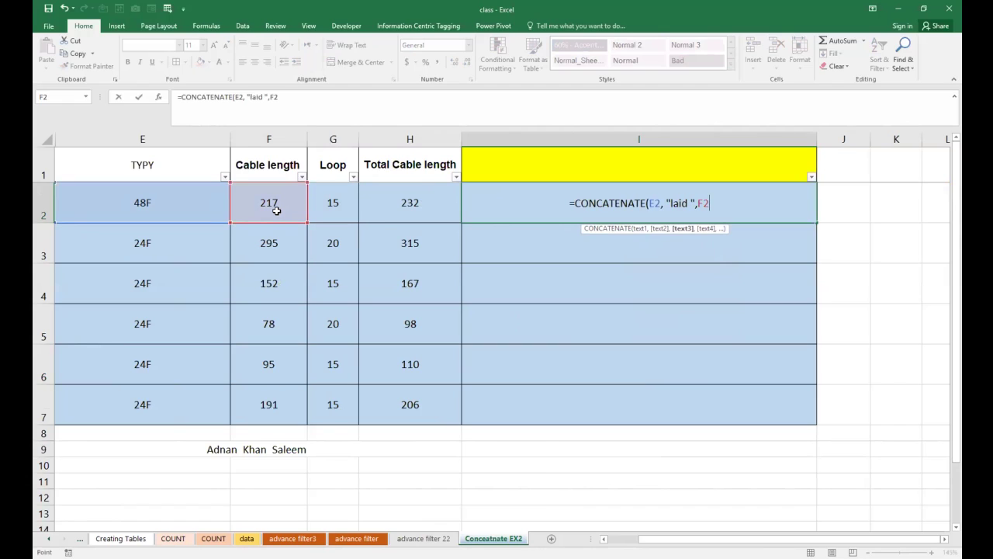
{"action": "key", "text": "BackSpace"}
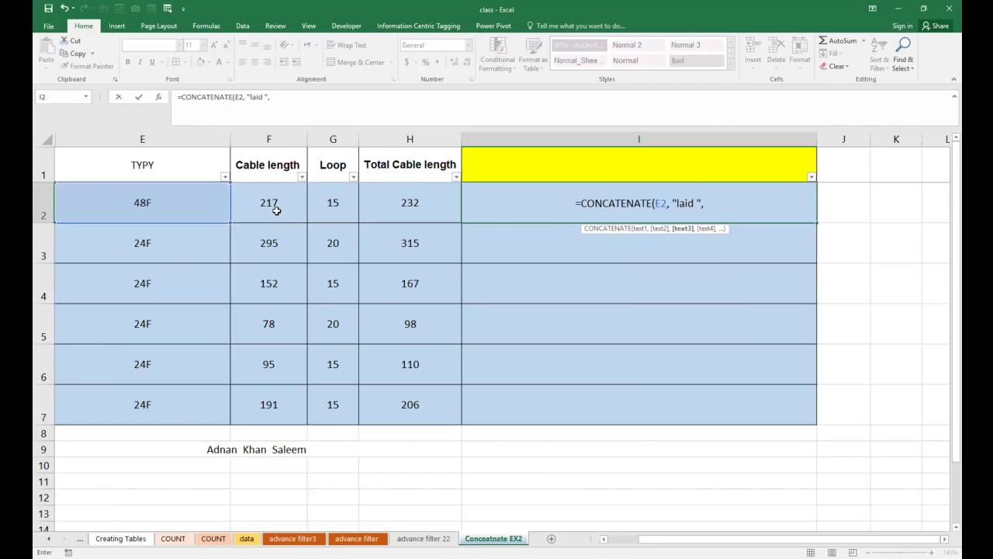
Complete the I2 formula with the text "total lenth" and the cable length cell F2: =CONCATENATE(E2, "laid ","total lenth",F2)
{"action": "type", "text": "\""}
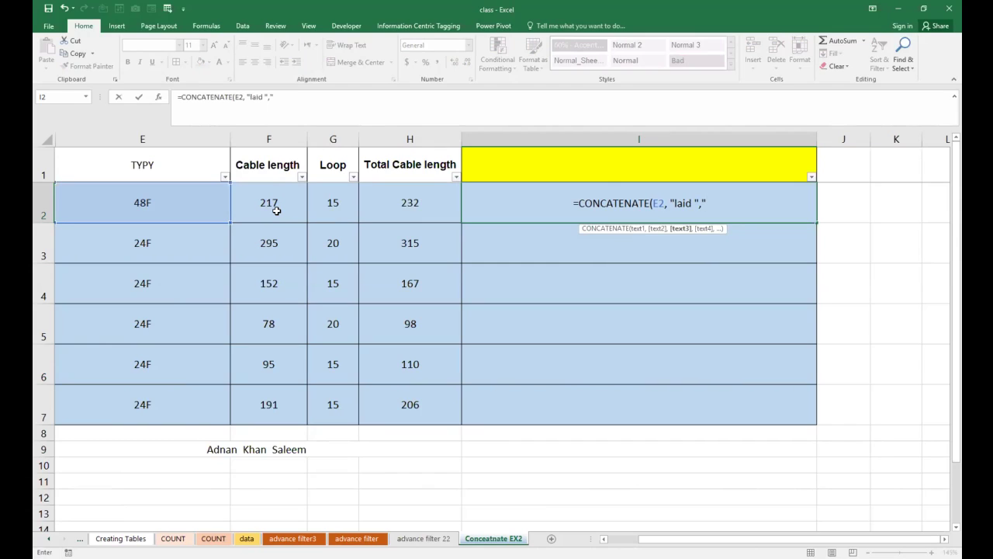
{"action": "type", "text": "total lenth"}
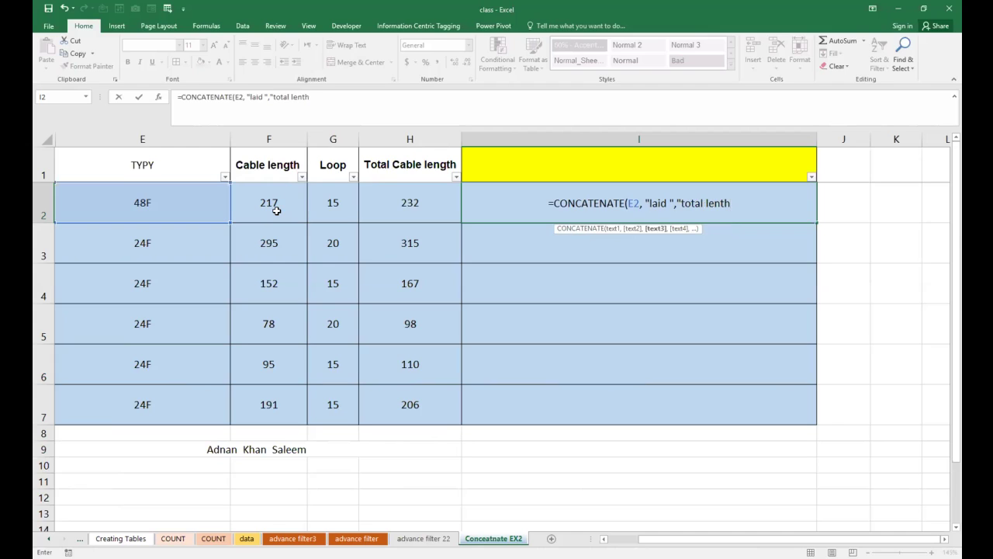
{"action": "type", "text": "\","}
{"action": "left_click", "coordinate": [277, 211]}
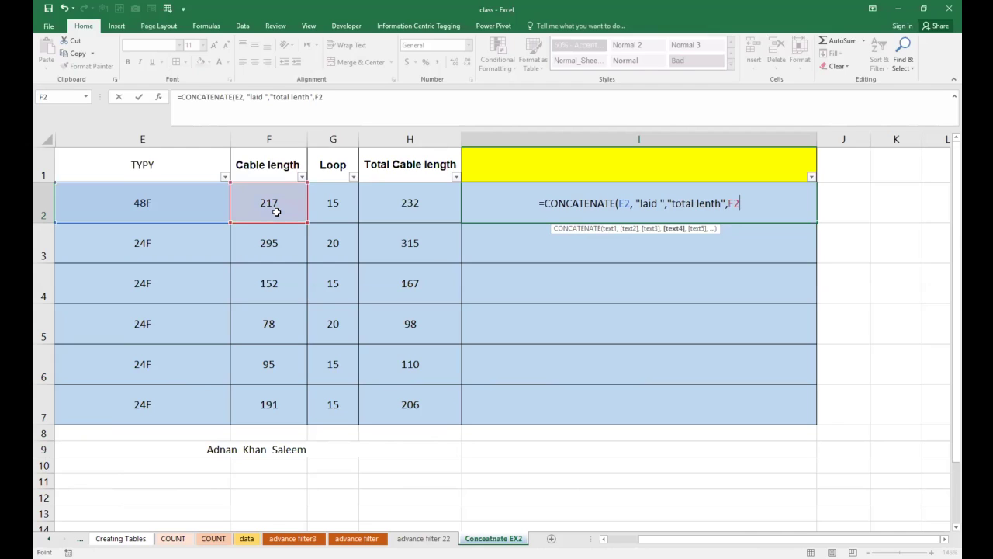
{"action": "type", "text": ")"}
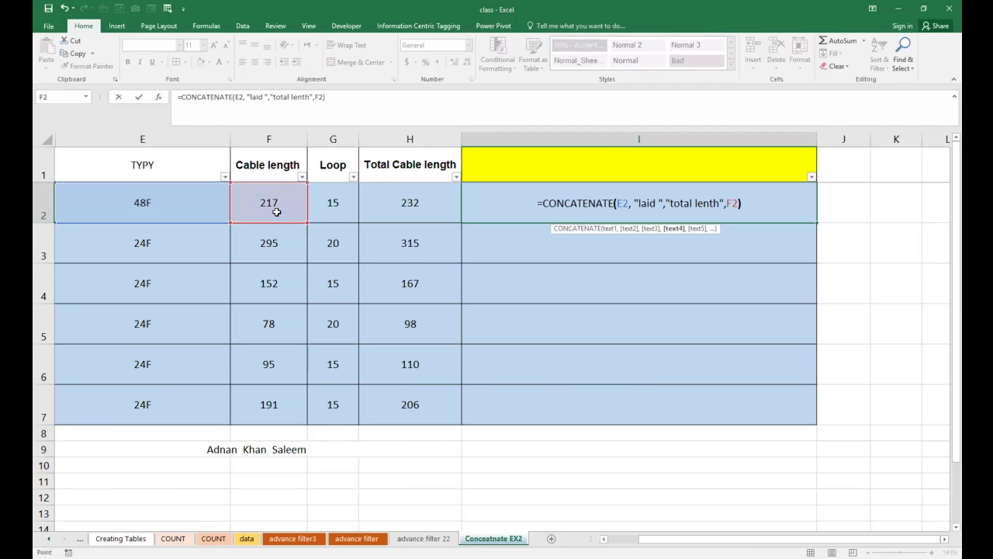
{"action": "key", "text": "Return"}
Edit the I2 formula so its second quoted text reads "total lenth =" before the F2 value
{"action": "left_click", "coordinate": [604, 205]}
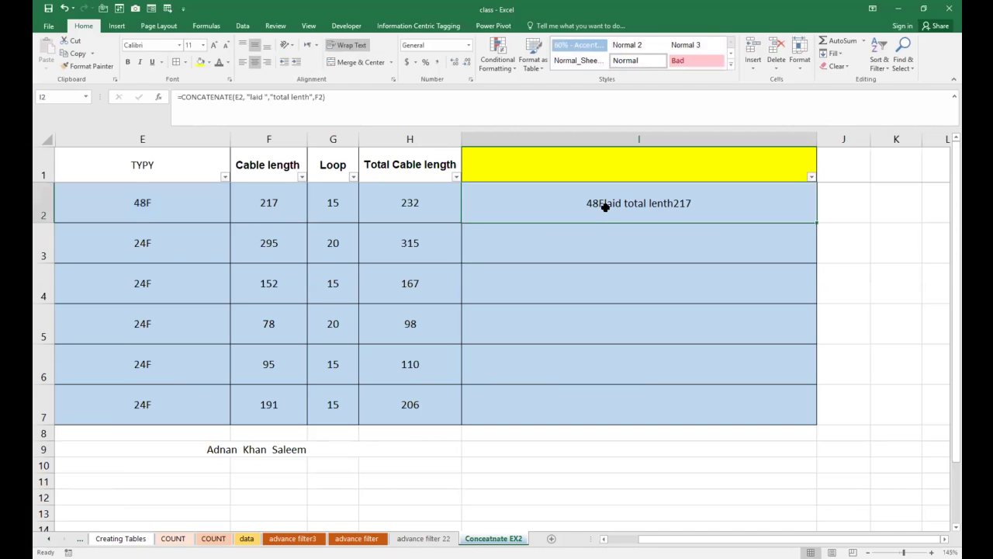
{"action": "left_click", "coordinate": [272, 213]}
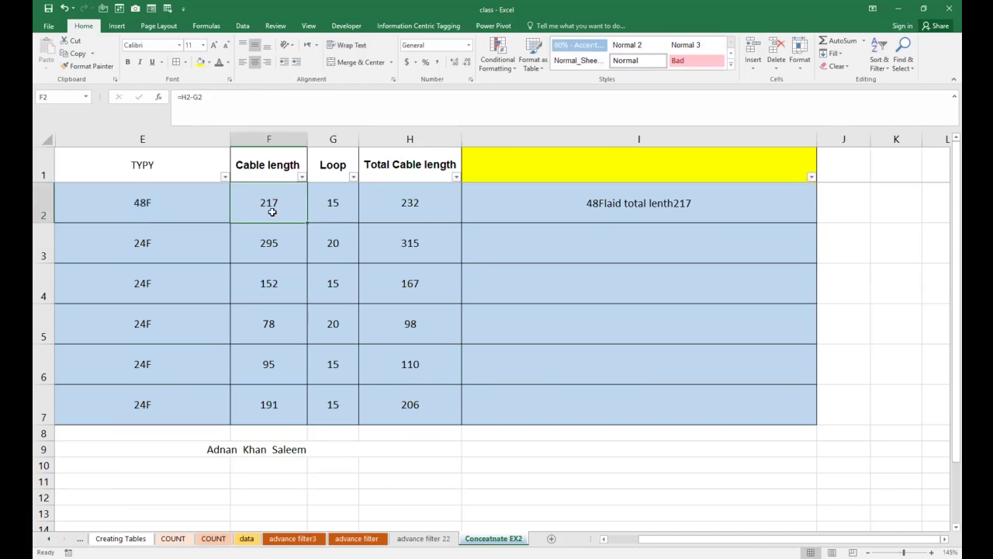
{"action": "left_click", "coordinate": [644, 208]}
{"action": "left_click", "coordinate": [315, 97]}
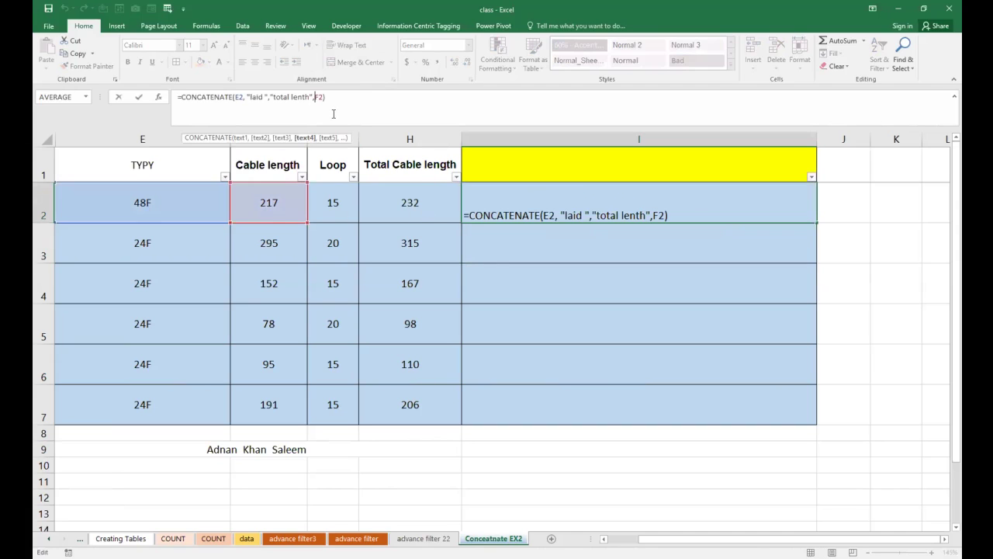
{"action": "left_click", "coordinate": [309, 96]}
{"action": "type", "text": "="}
{"action": "key", "text": "Return"}
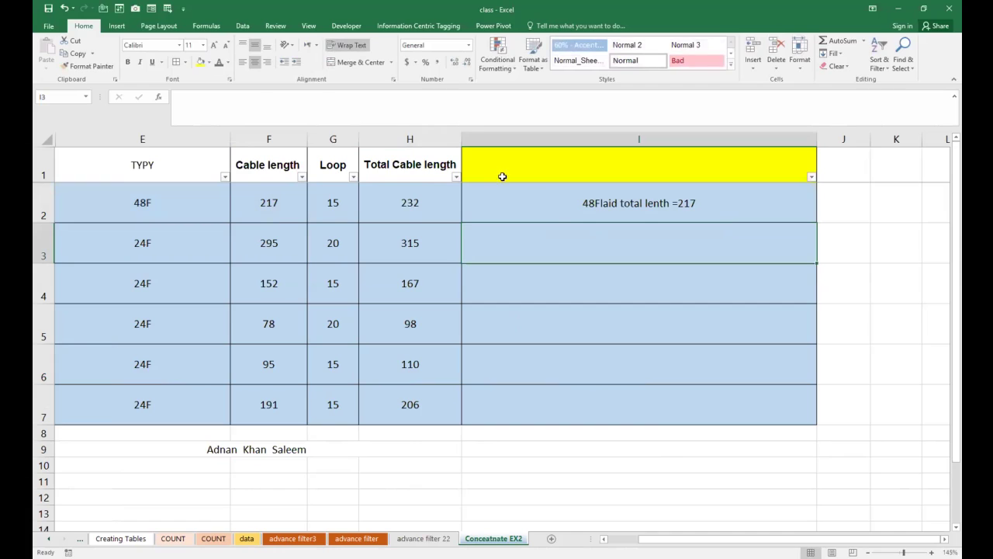
Copy the CONCATENATE formula from I2 into I3:I7
{"action": "left_click", "coordinate": [561, 212]}
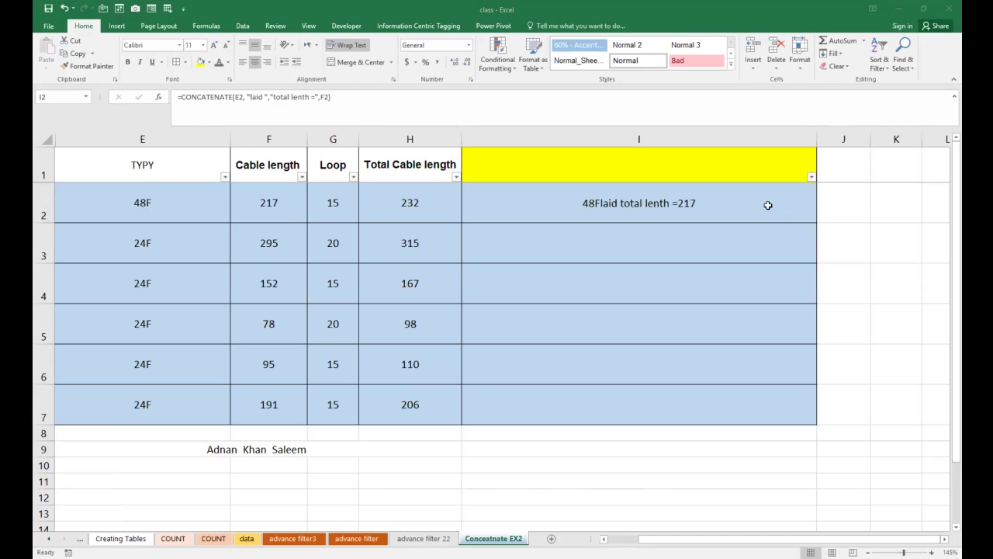
{"action": "key", "text": "ctrl+c"}
{"action": "left_click_drag", "start_coordinate": [644, 233], "coordinate": [656, 402]}
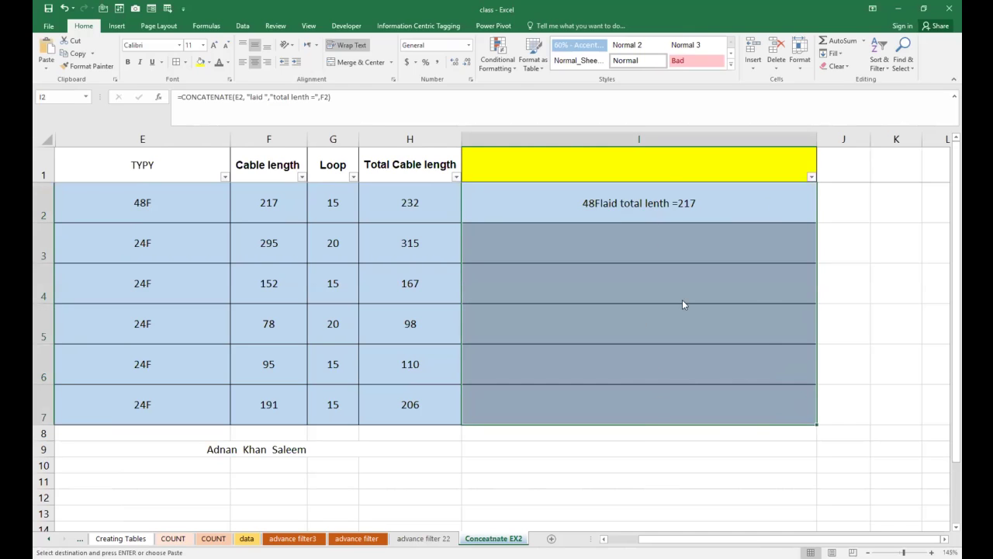
{"action": "right_click", "coordinate": [646, 226]}
{"action": "left_click", "coordinate": [701, 281]}
{"action": "left_click", "coordinate": [597, 298]}
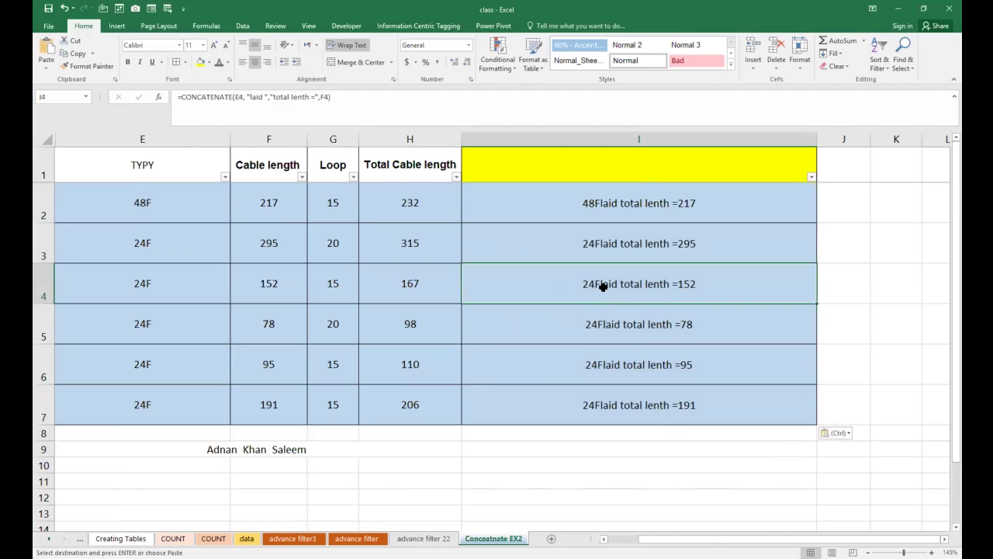
Compare the cable lengths in F2:F7 with the descriptions in column I and review the I2 formula
{"action": "left_click_drag", "start_coordinate": [279, 202], "coordinate": [271, 401]}
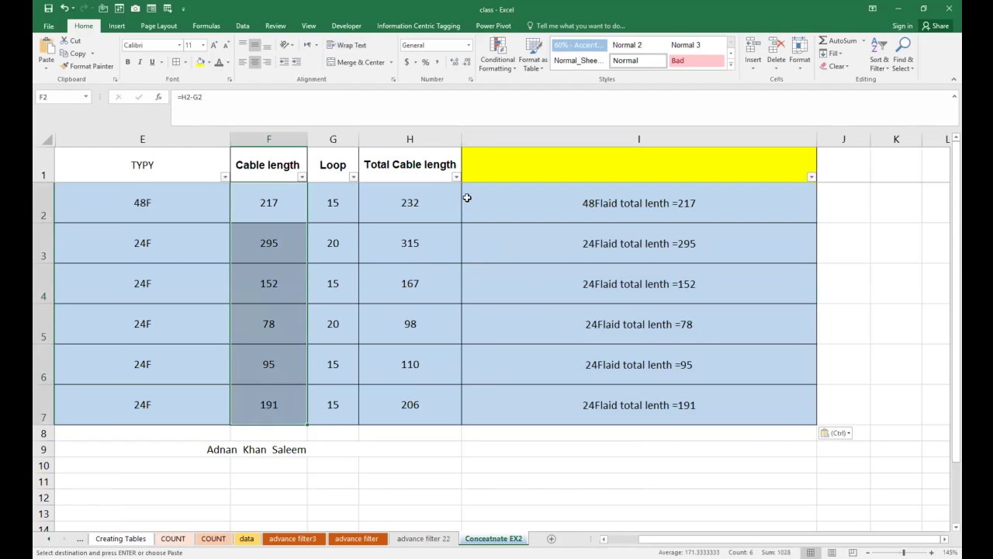
{"action": "double_click", "coordinate": [656, 203]}
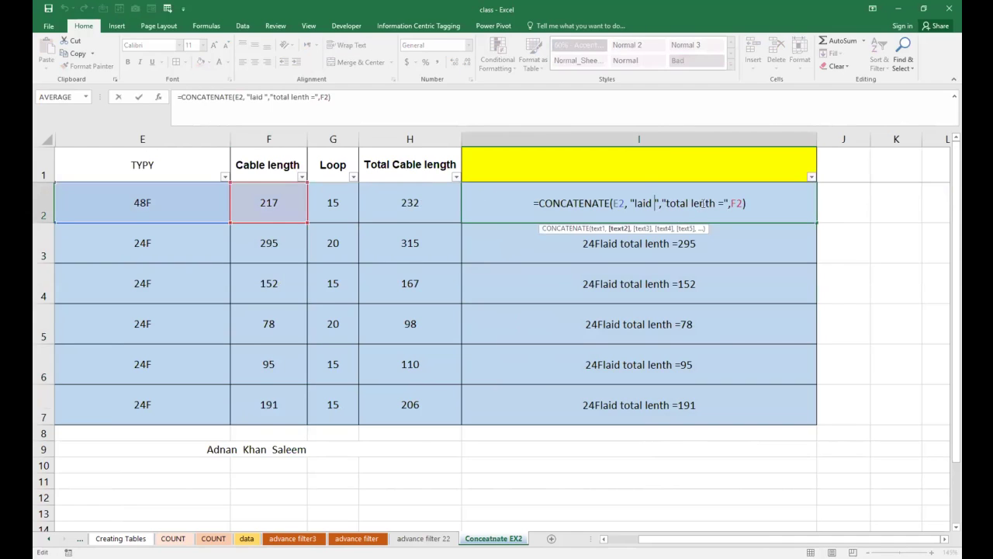
{"action": "key", "text": "Return"}
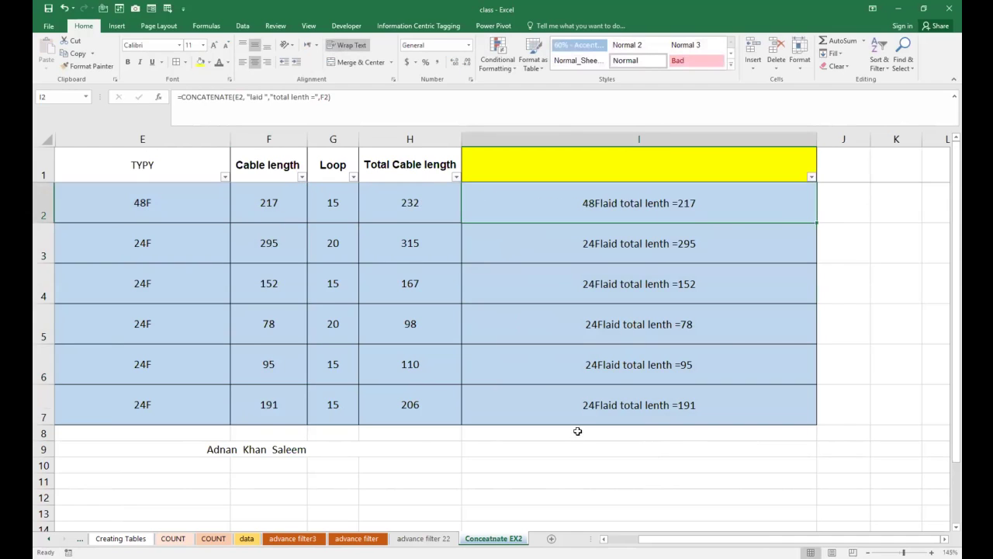
{"action": "left_click", "coordinate": [559, 461]}
{"action": "scroll", "coordinate": [535, 434], "scroll_direction": "down", "scroll_amount": 3}
{"action": "scroll", "coordinate": [533, 423], "scroll_direction": "up", "scroll_amount": 3}
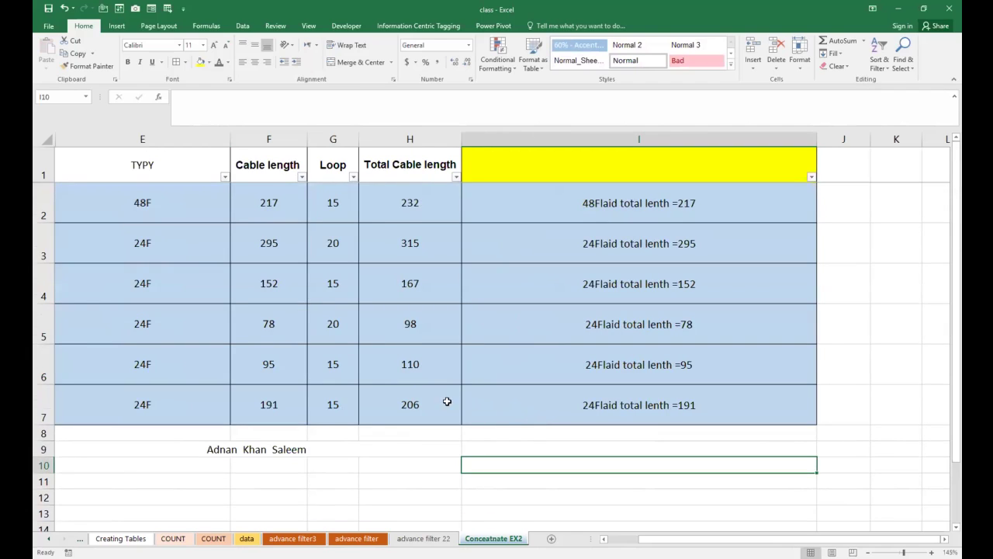
{"action": "scroll", "coordinate": [429, 405], "scroll_direction": "down", "scroll_amount": 1}
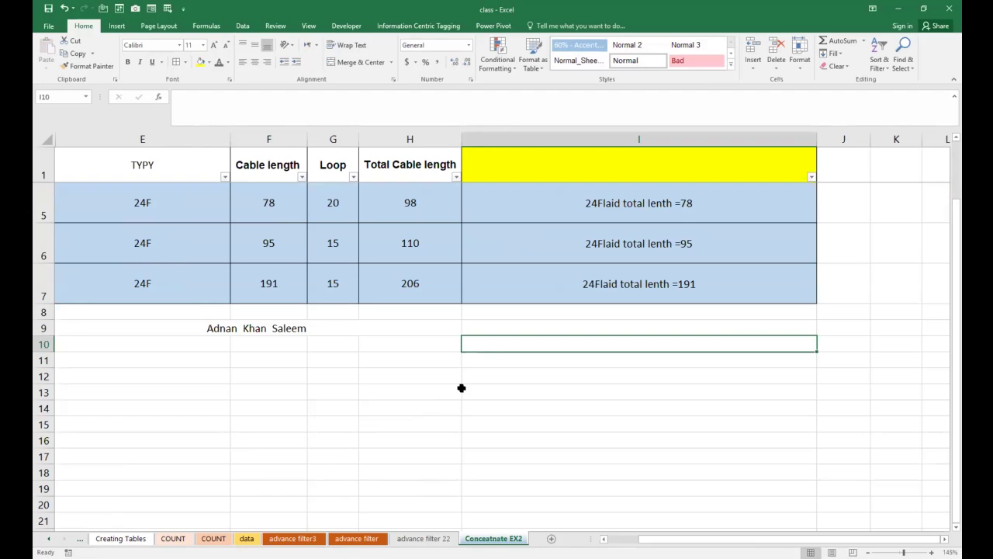
Switch to the second COUNT sheet, which holds the Seat Reservation grid
{"action": "left_click", "coordinate": [425, 538]}
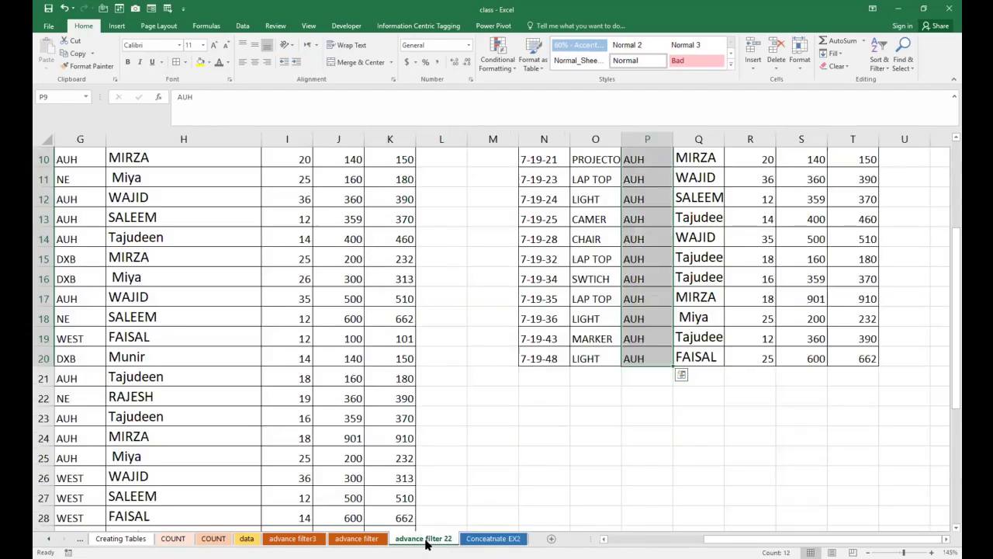
{"action": "left_click", "coordinate": [487, 539]}
{"action": "left_click", "coordinate": [50, 539]}
{"action": "left_click", "coordinate": [50, 538]}
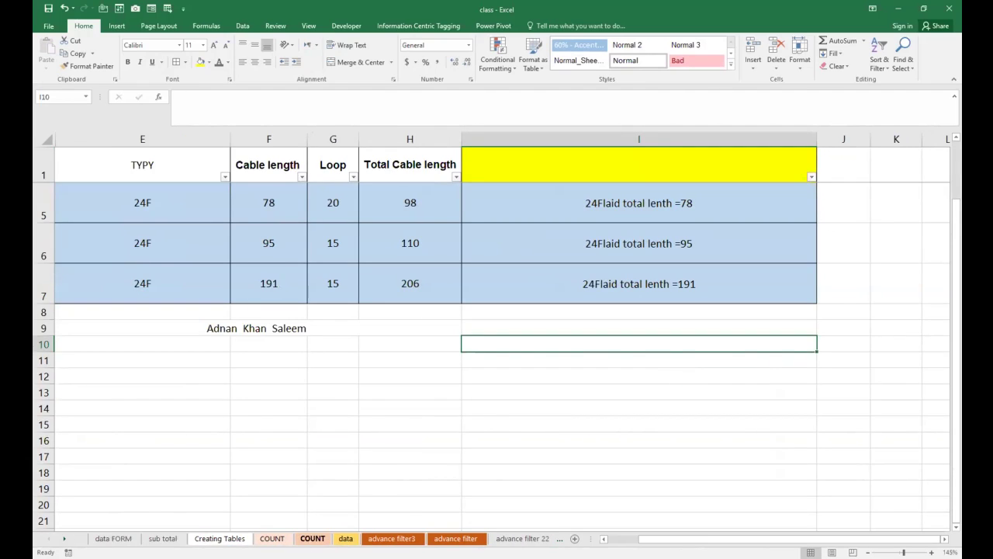
{"action": "left_click", "coordinate": [272, 539]}
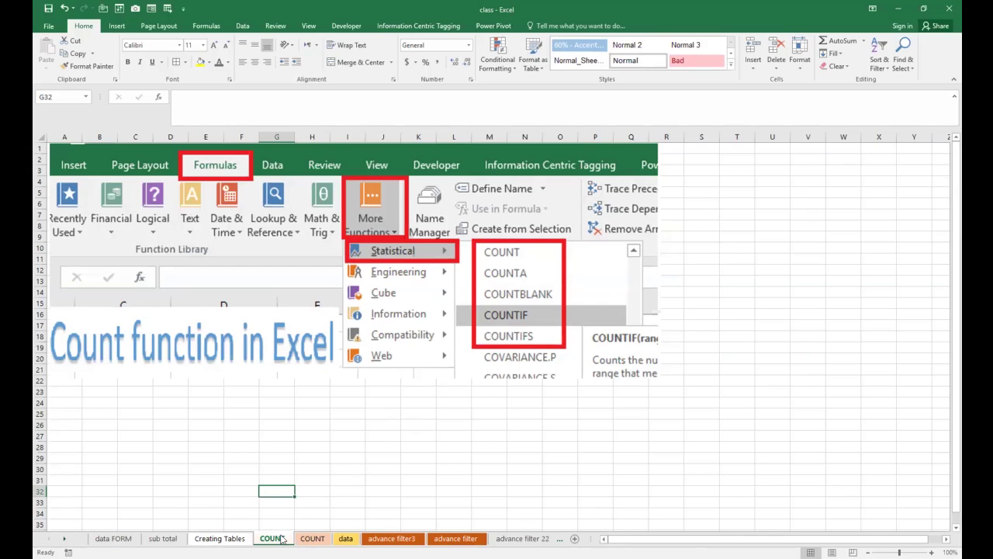
{"action": "left_click", "coordinate": [313, 539]}
{"action": "scroll", "coordinate": [293, 428], "scroll_direction": "up", "scroll_amount": 1}
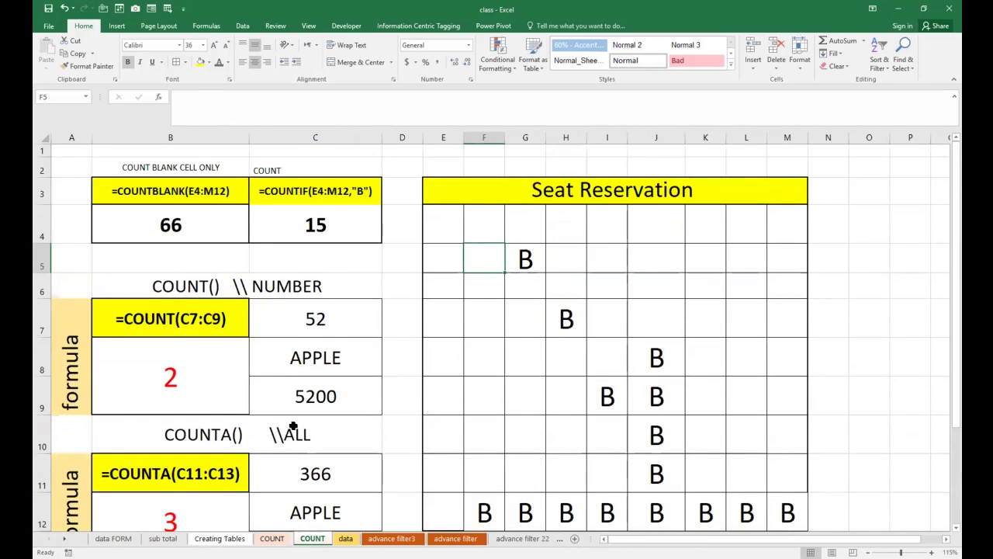
{"action": "scroll", "coordinate": [562, 342], "scroll_direction": "down", "scroll_amount": 1}
{"action": "scroll", "coordinate": [563, 343], "scroll_direction": "up", "scroll_amount": 1}
Clear all the B marks from the Seat Reservation grid in E4:M12
{"action": "left_click", "coordinate": [567, 198]}
{"action": "left_click_drag", "start_coordinate": [453, 228], "coordinate": [774, 513]}
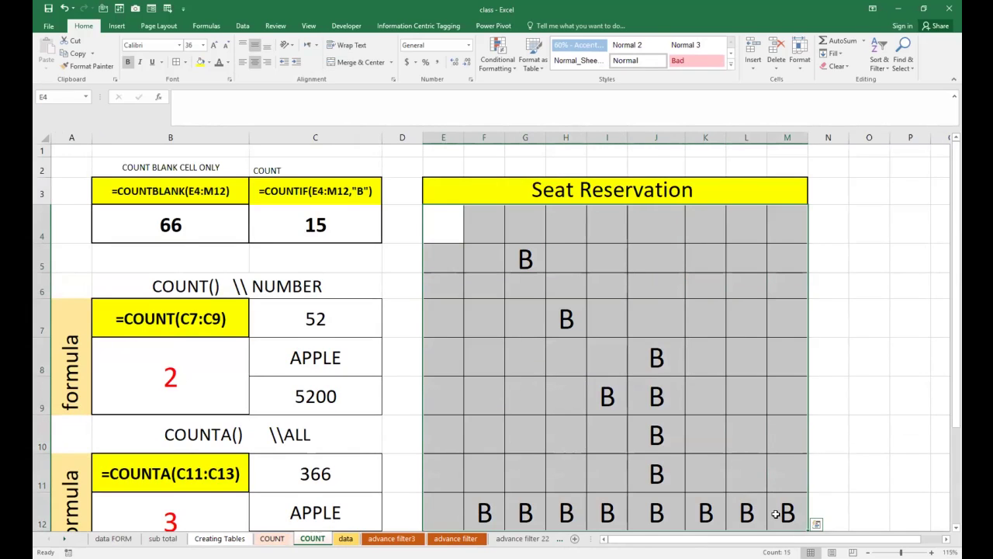
{"action": "key", "text": "Delete"}
{"action": "left_click", "coordinate": [551, 396]}
{"action": "left_click_drag", "start_coordinate": [452, 228], "coordinate": [768, 512]}
{"action": "scroll", "coordinate": [757, 485], "scroll_direction": "down", "scroll_amount": 1}
{"action": "scroll", "coordinate": [715, 416], "scroll_direction": "up", "scroll_amount": 1}
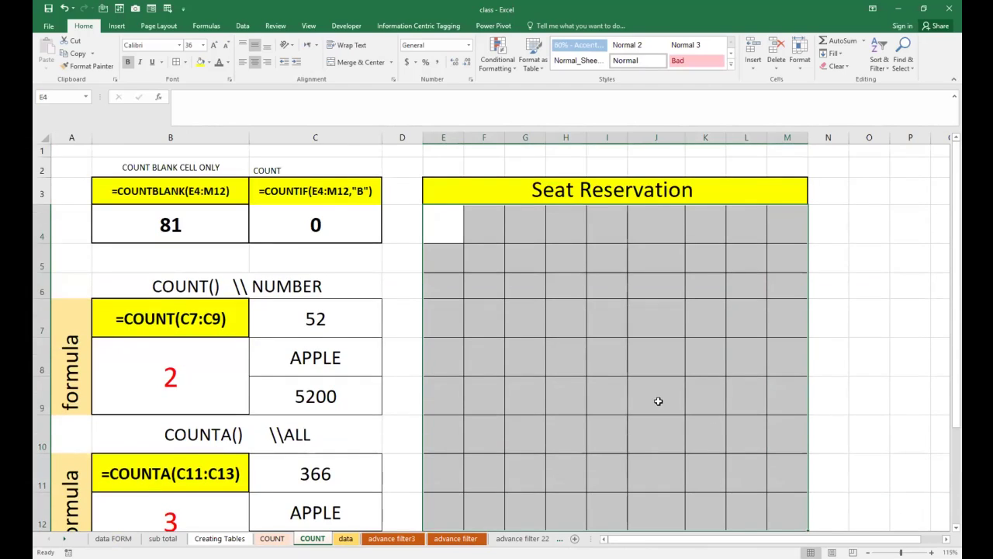
Examine the COUNTBLANK formula in B4 and the seat range it refers to
{"action": "left_click", "coordinate": [182, 227]}
{"action": "double_click", "coordinate": [151, 233]}
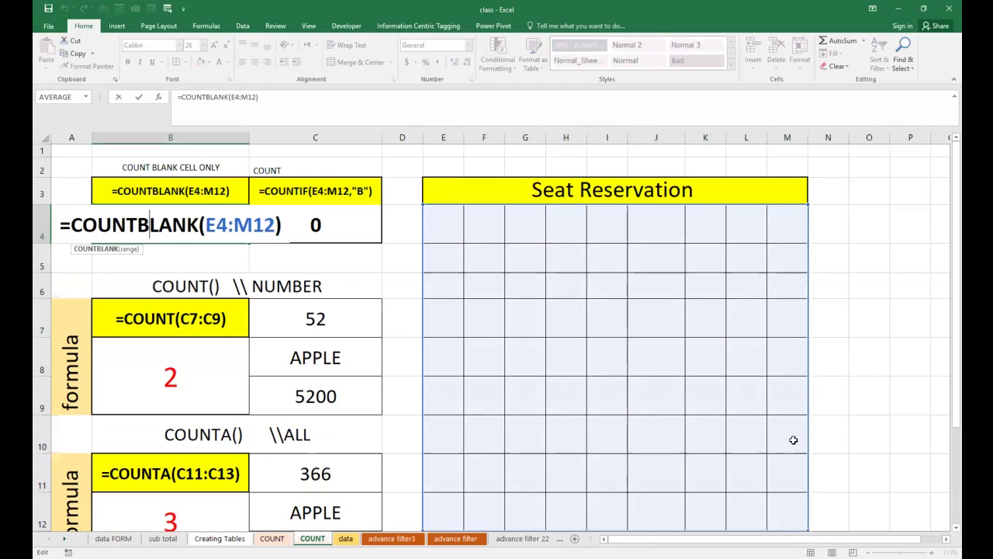
{"action": "type", "text": "`"}
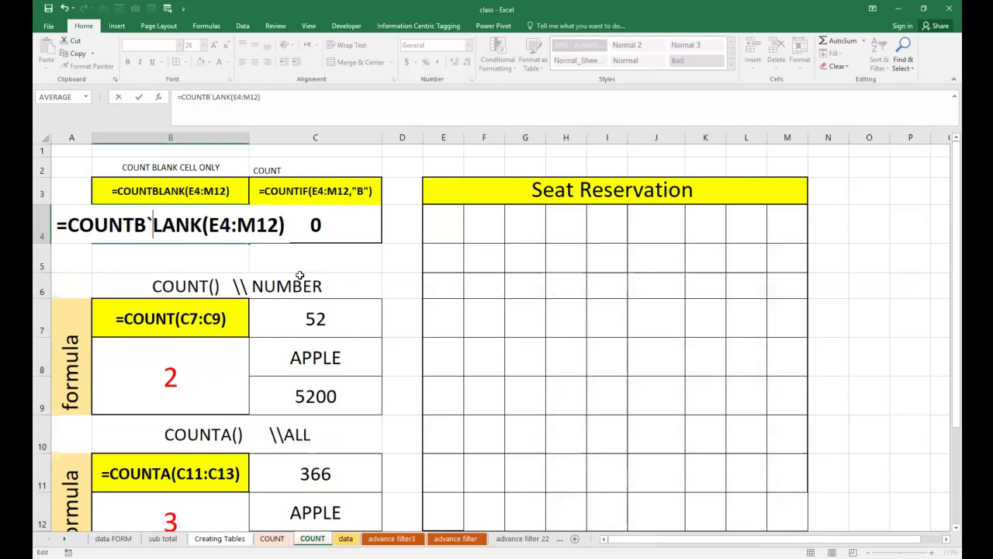
{"action": "key", "text": "BackSpace"}
{"action": "key", "text": "Return"}
Rebuild the formula in B4 as =COUNTBLANK(E4:M12), covering the whole Seat Reservation grid
{"action": "left_click", "coordinate": [142, 225]}
{"action": "type", "text": "="}
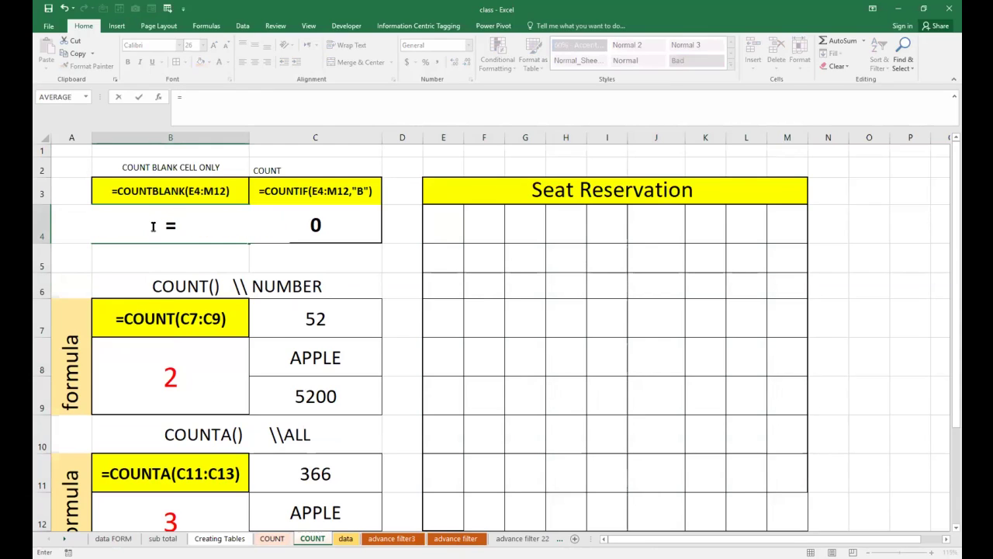
{"action": "type", "text": "c"}
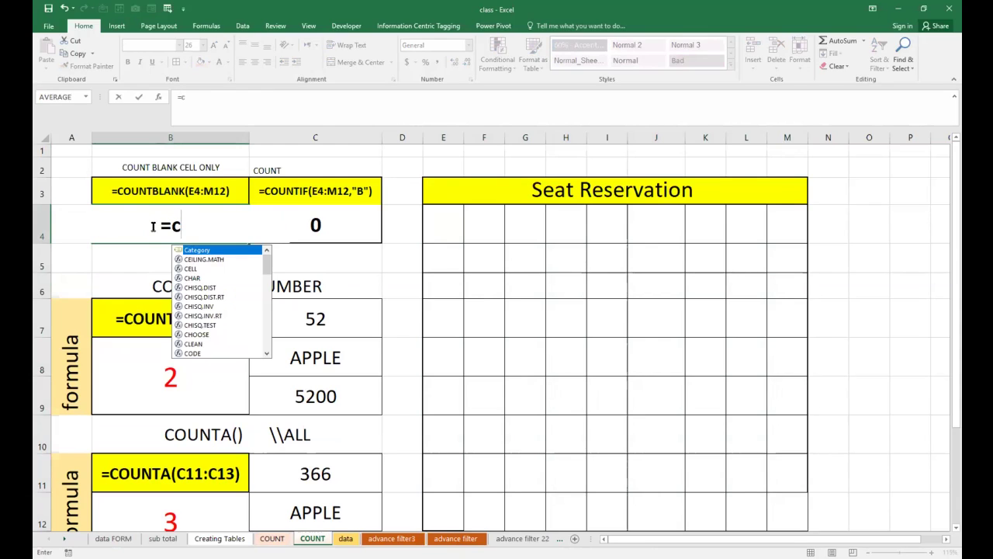
{"action": "type", "text": "oun"}
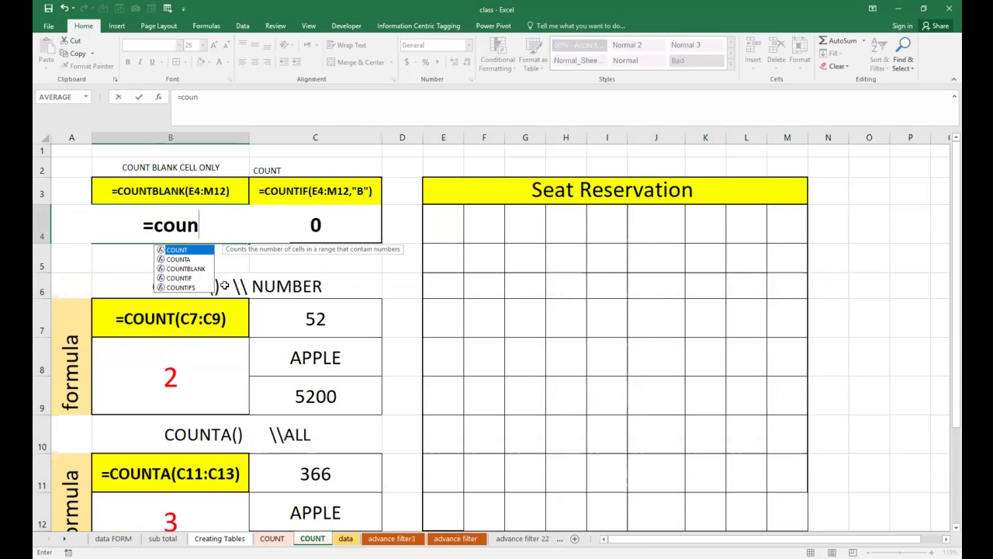
{"action": "left_click", "coordinate": [178, 270]}
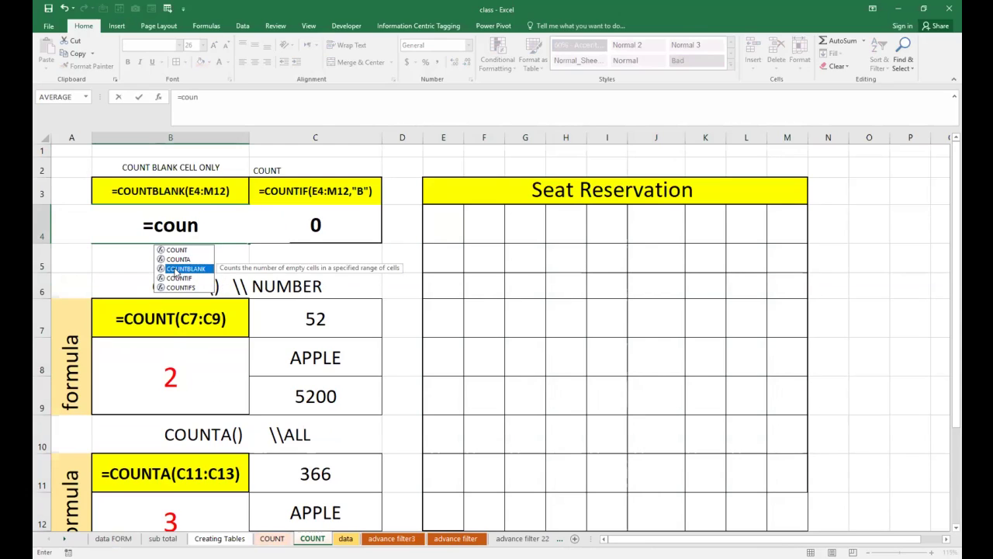
{"action": "double_click", "coordinate": [178, 270]}
{"action": "left_click_drag", "start_coordinate": [448, 217], "coordinate": [787, 515]}
{"action": "type", "text": ")"}
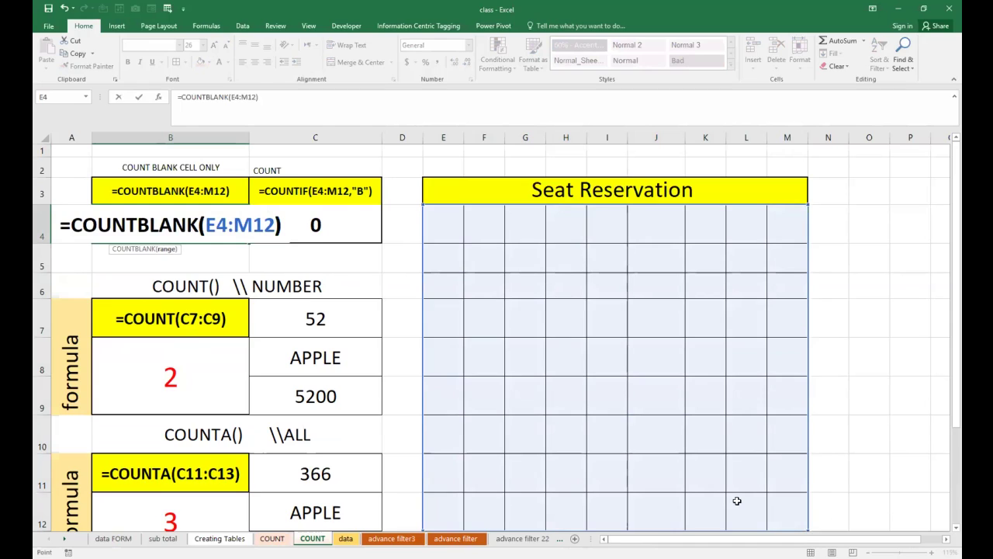
{"action": "key", "text": "Return"}
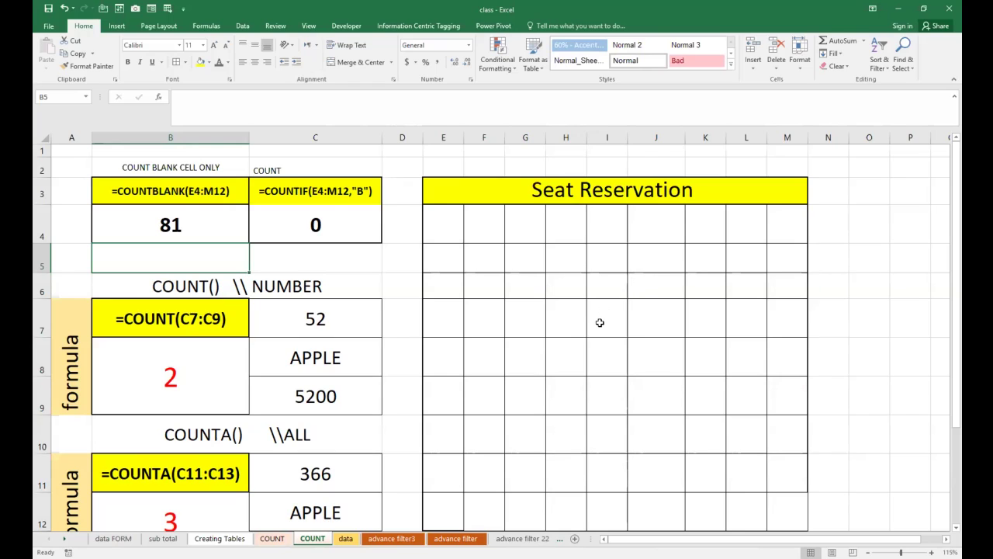
Examine the COUNTIF formula in C4, its seat range and its "B" criterion
{"action": "left_click", "coordinate": [318, 225]}
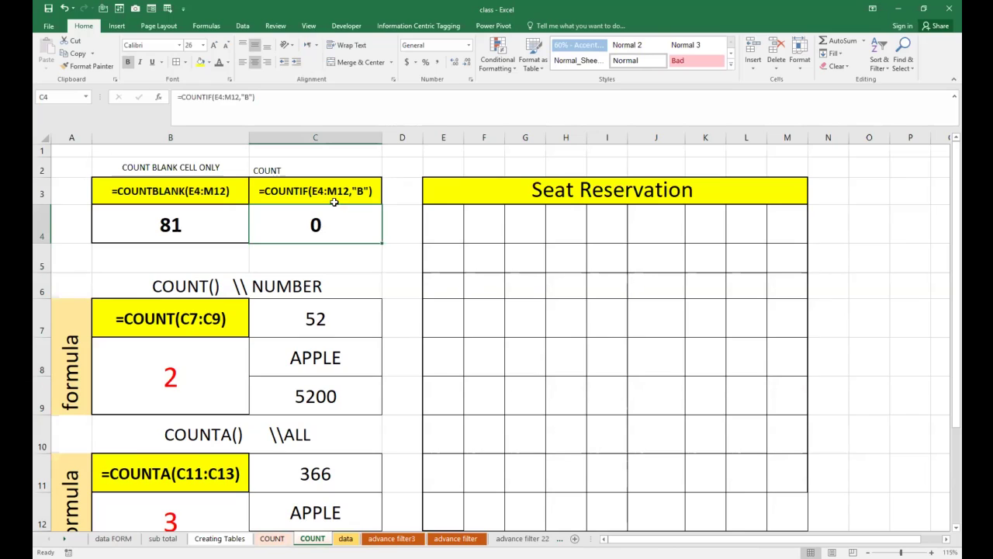
{"action": "left_click", "coordinate": [557, 229]}
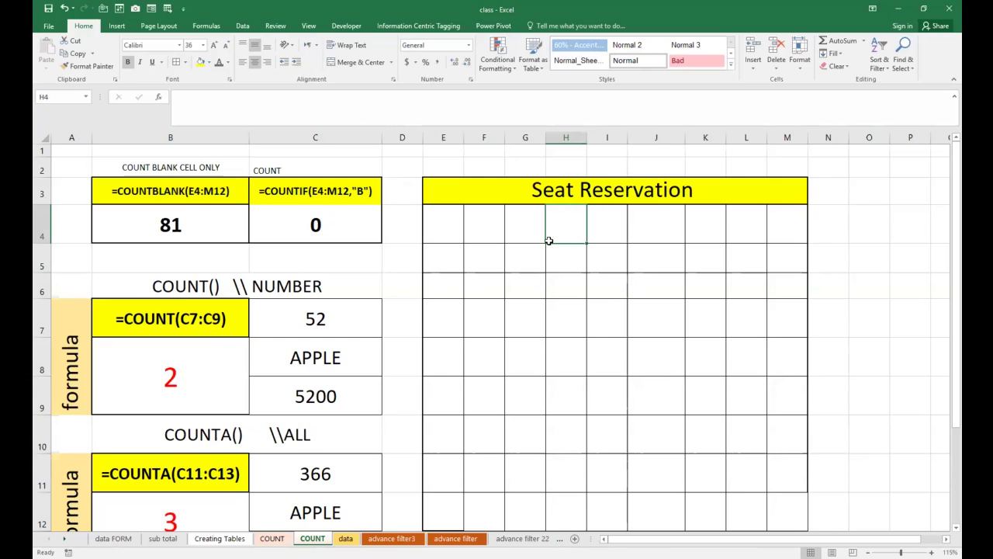
{"action": "left_click", "coordinate": [308, 233]}
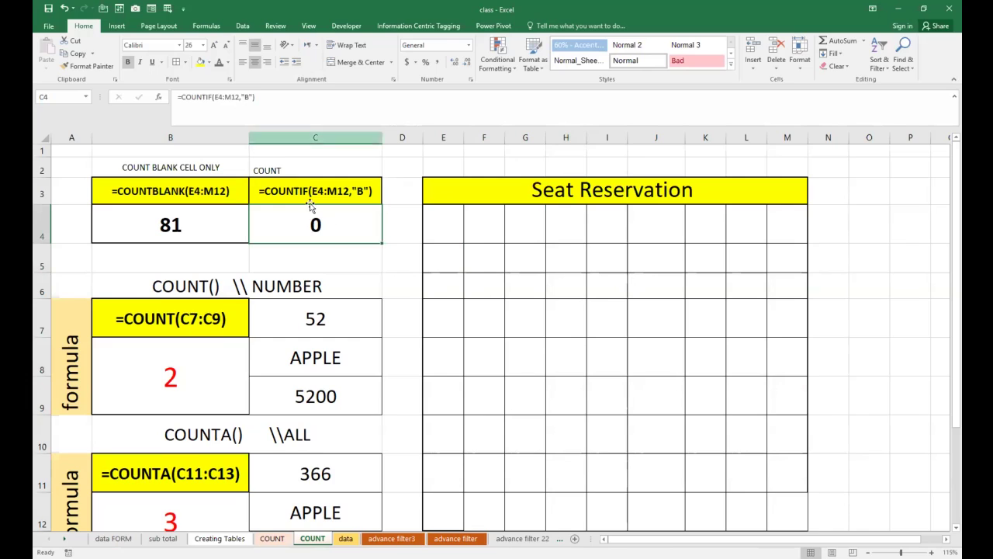
{"action": "double_click", "coordinate": [323, 233]}
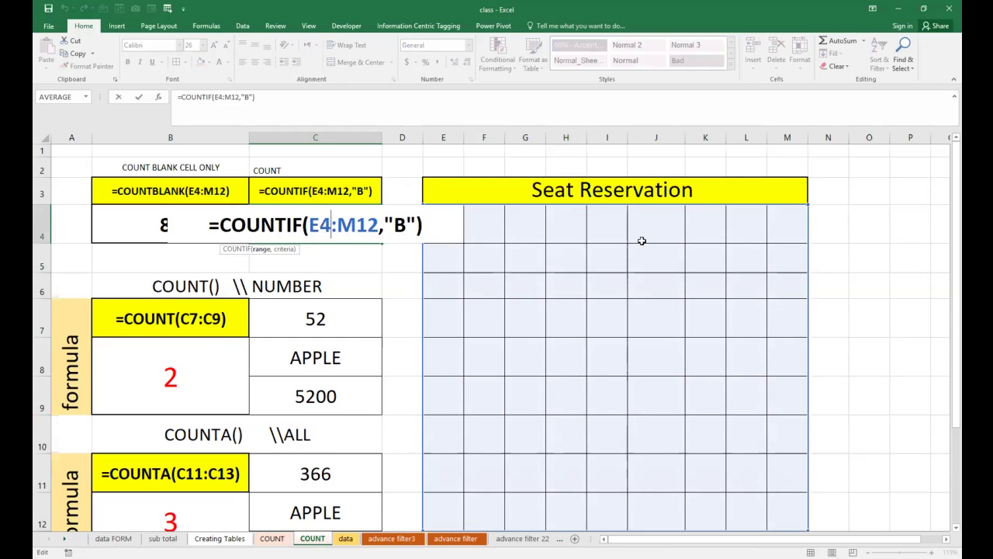
{"action": "key", "text": "Return"}
Mark the seats in I4 and I7 of the Seat Reservation grid with B
{"action": "left_click", "coordinate": [611, 231]}
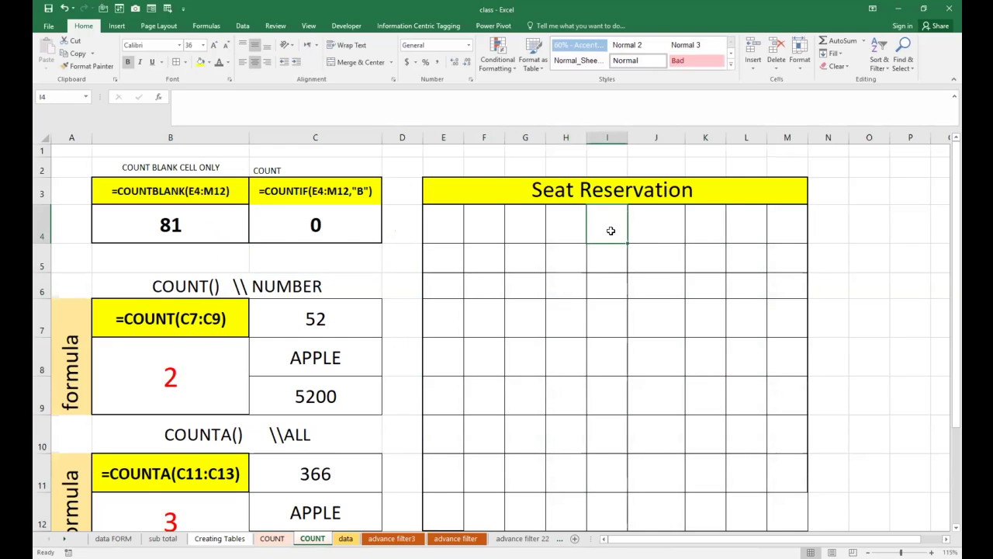
{"action": "type", "text": "B"}
{"action": "left_click", "coordinate": [610, 289]}
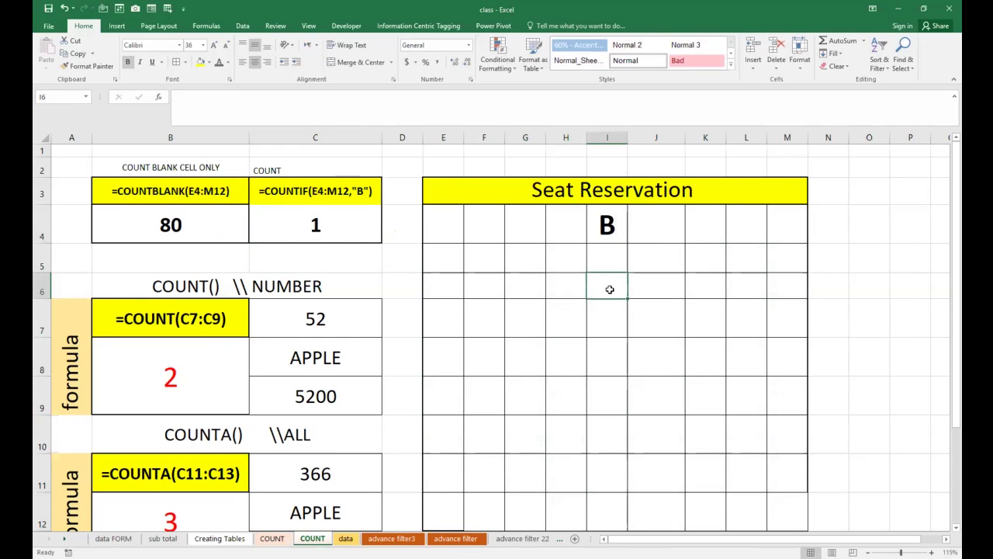
{"action": "left_click", "coordinate": [621, 334]}
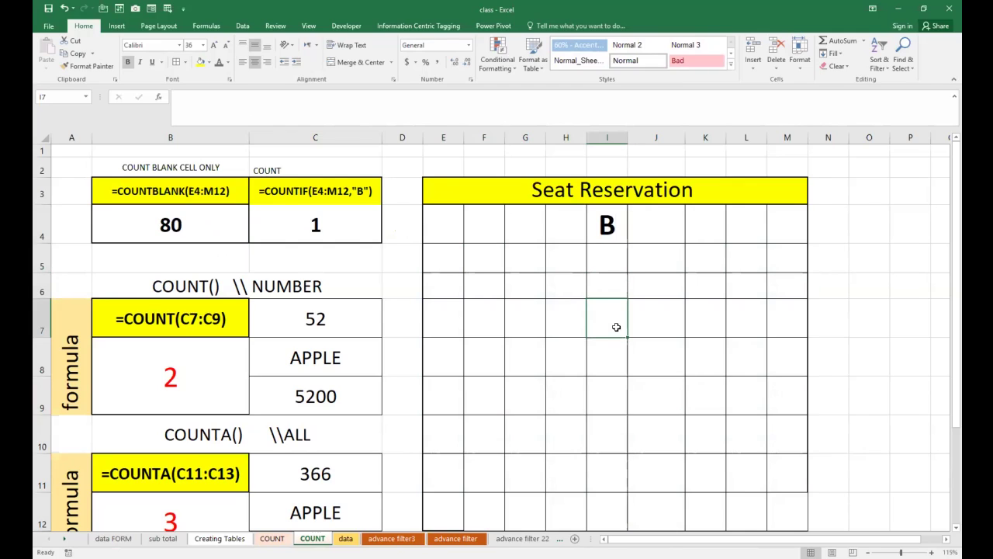
{"action": "type", "text": "B"}
Enter A in seats I9 and K8 to test how the counts treat a different letter
{"action": "left_click", "coordinate": [597, 393]}
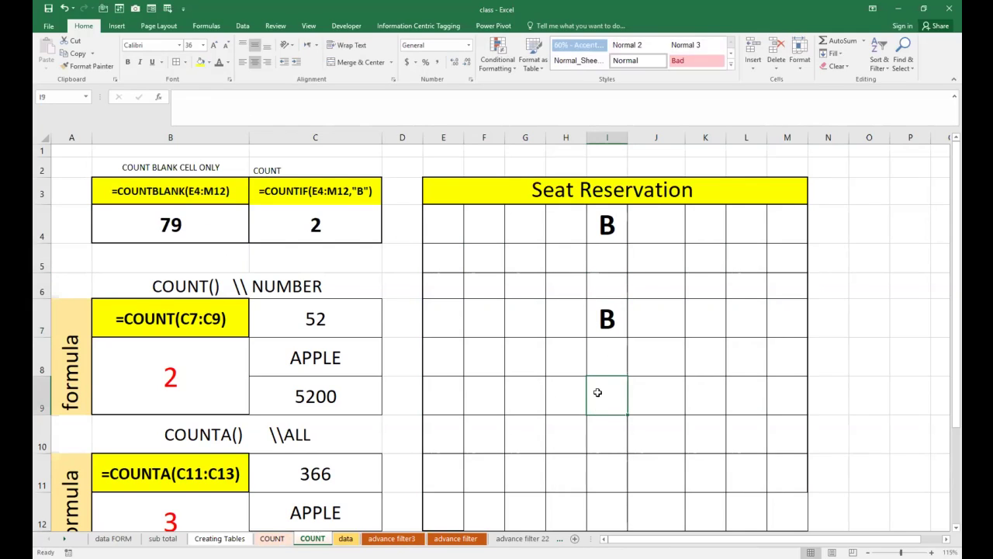
{"action": "type", "text": "A"}
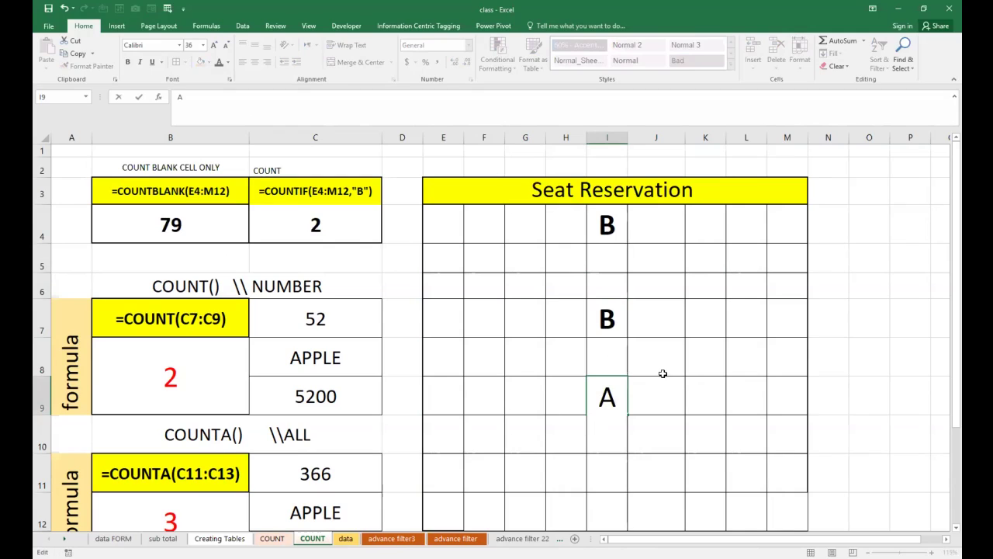
{"action": "left_click", "coordinate": [692, 368]}
{"action": "type", "text": "A"}
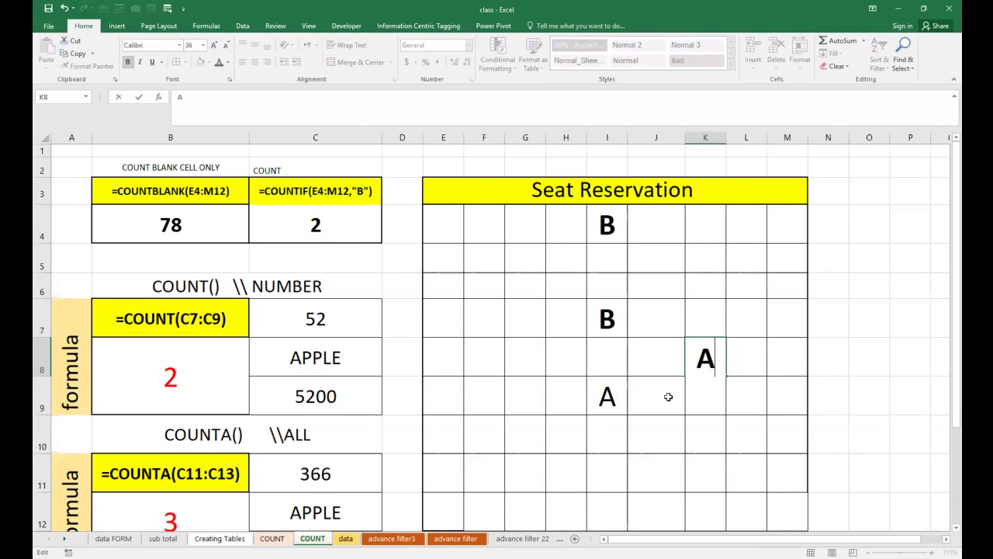
{"action": "left_click", "coordinate": [526, 342]}
{"action": "left_click", "coordinate": [521, 323]}
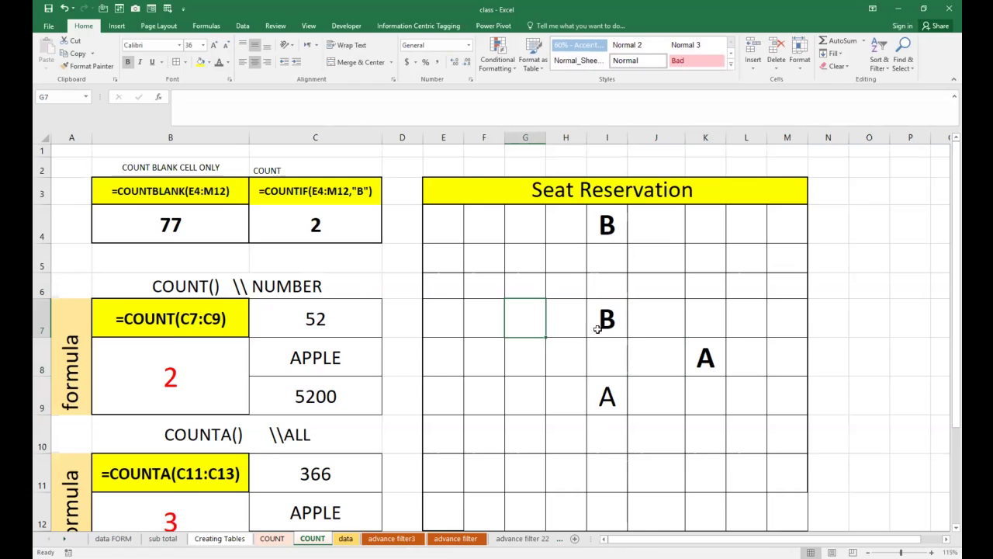
Replace the A entries in seats I9 and K8 with B
{"action": "left_click", "coordinate": [607, 397]}
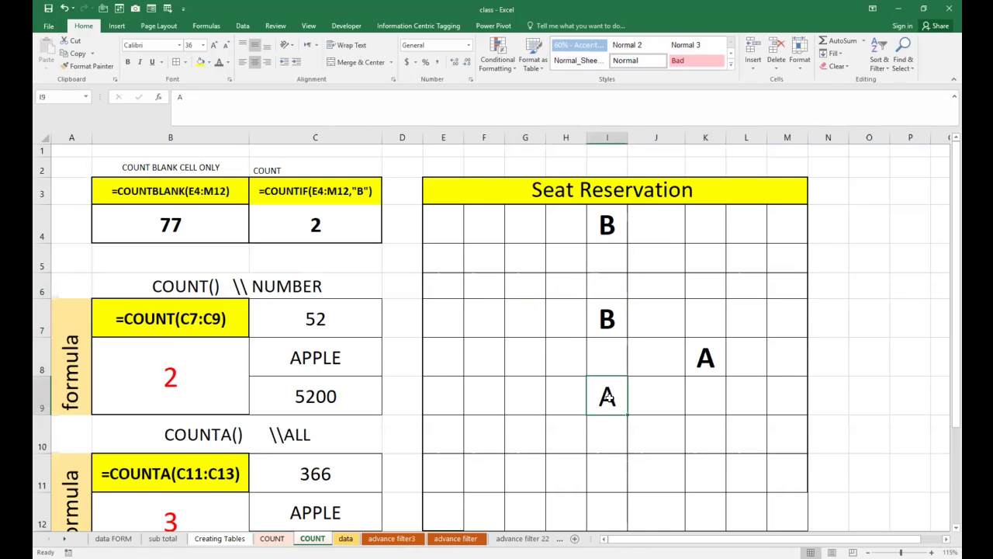
{"action": "type", "text": "B"}
{"action": "left_click", "coordinate": [708, 355]}
{"action": "type", "text": "B"}
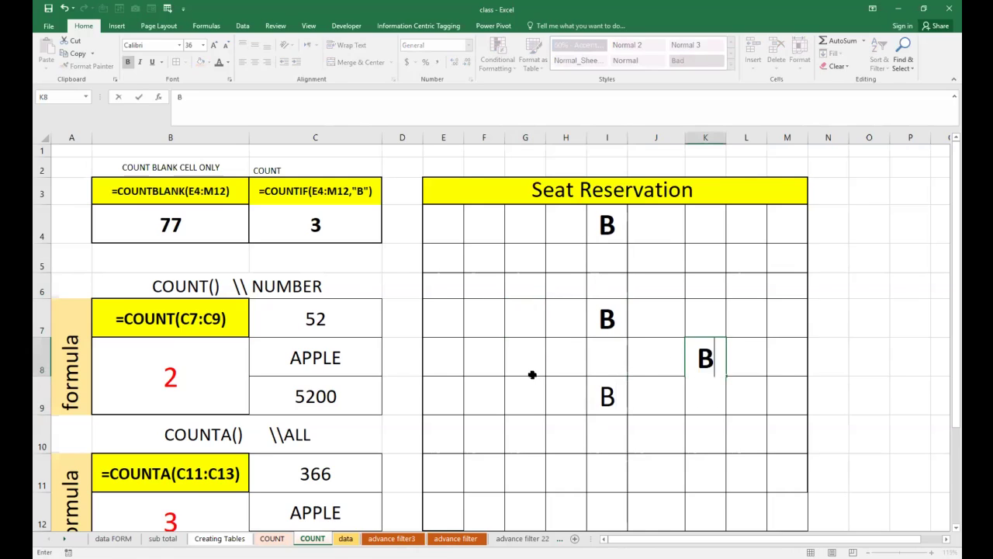
Mark the seats in G8, G7 and G6 with B
{"action": "left_click", "coordinate": [526, 364]}
{"action": "type", "text": "B"}
{"action": "left_click", "coordinate": [541, 306]}
{"action": "type", "text": "B"}
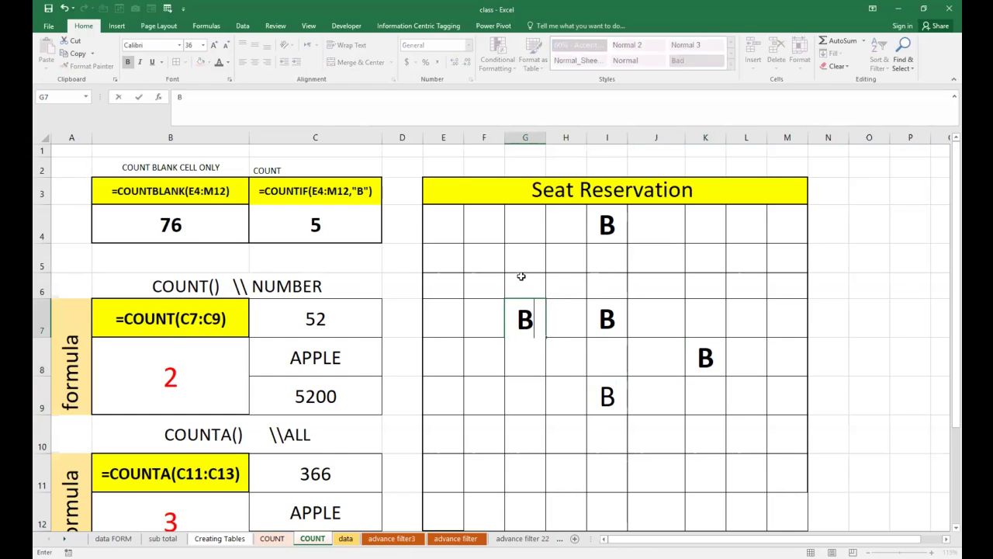
{"action": "left_click", "coordinate": [521, 278]}
{"action": "type", "text": "B"}
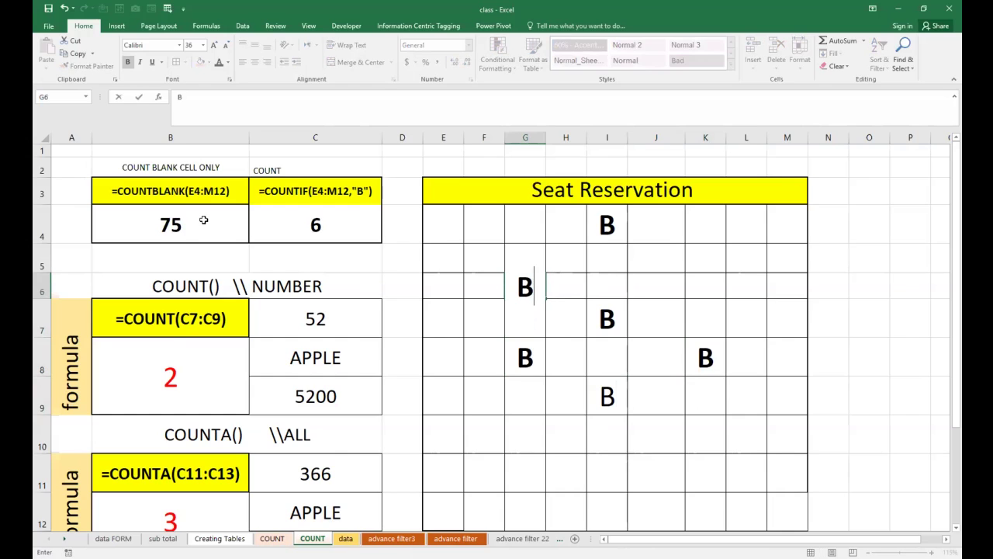
{"action": "left_click", "coordinate": [132, 258]}
Mark the seats in E5, E7 and F5 with B
{"action": "scroll", "coordinate": [140, 245], "scroll_direction": "up", "scroll_amount": 3}
{"action": "scroll", "coordinate": [463, 277], "scroll_direction": "down", "scroll_amount": 1}
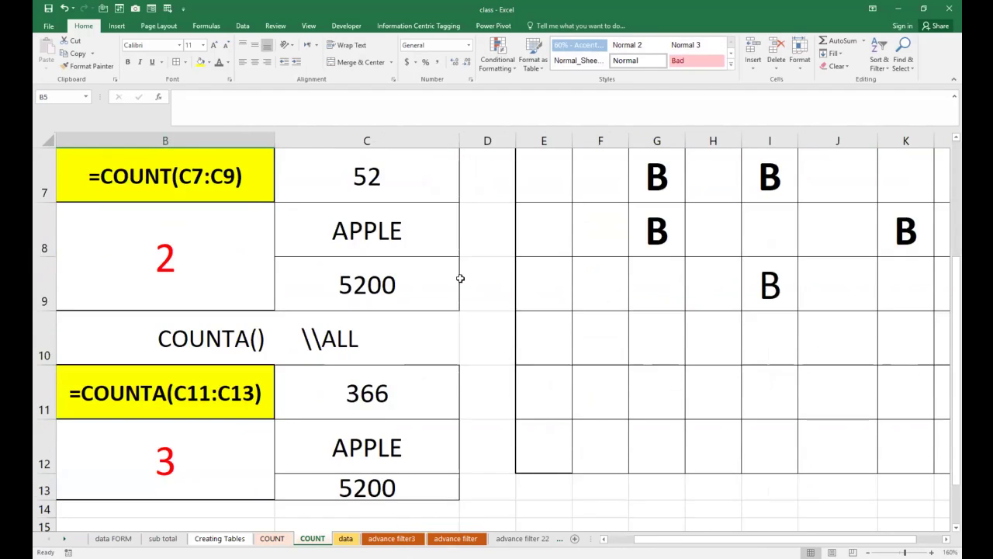
{"action": "scroll", "coordinate": [459, 277], "scroll_direction": "up", "scroll_amount": 2}
{"action": "left_click", "coordinate": [535, 314]}
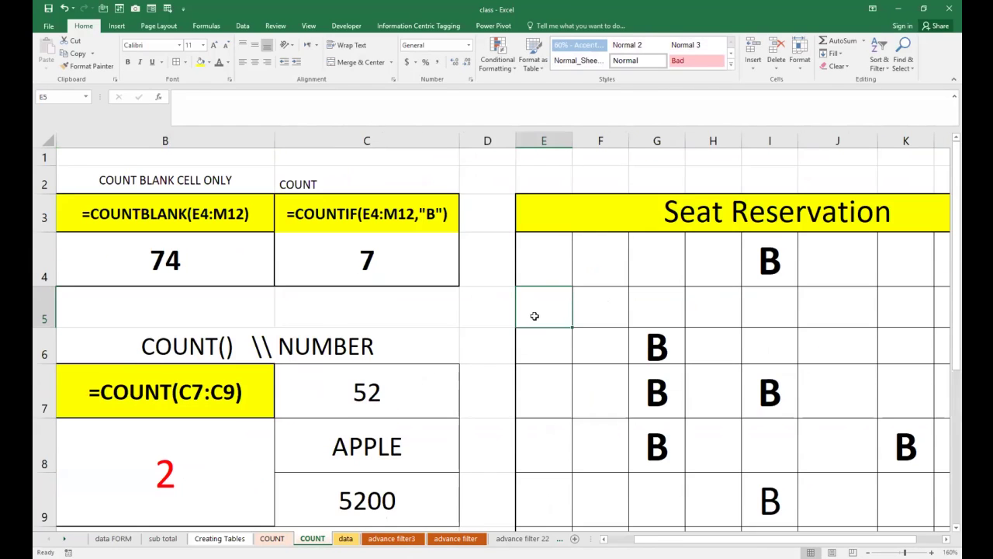
{"action": "type", "text": "B"}
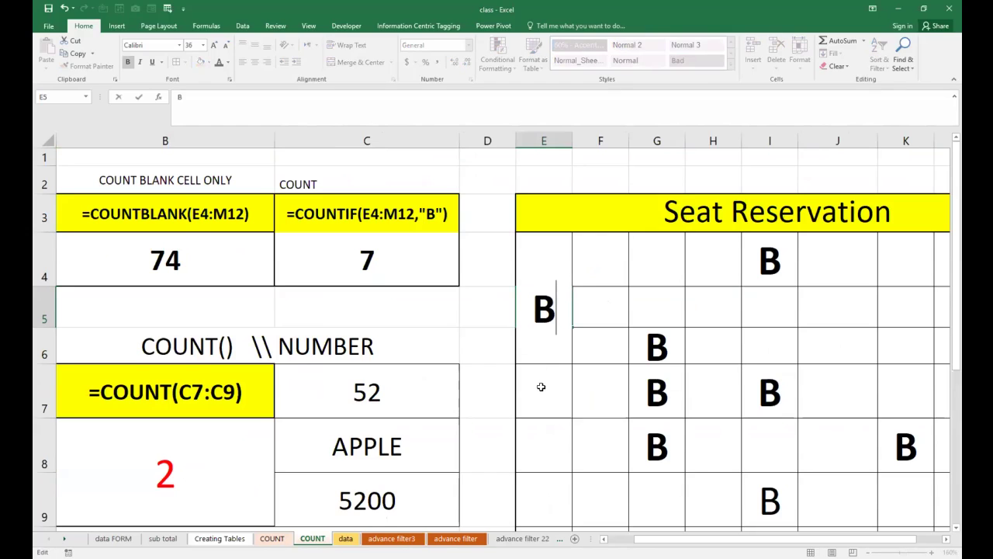
{"action": "left_click", "coordinate": [544, 388]}
{"action": "type", "text": "B"}
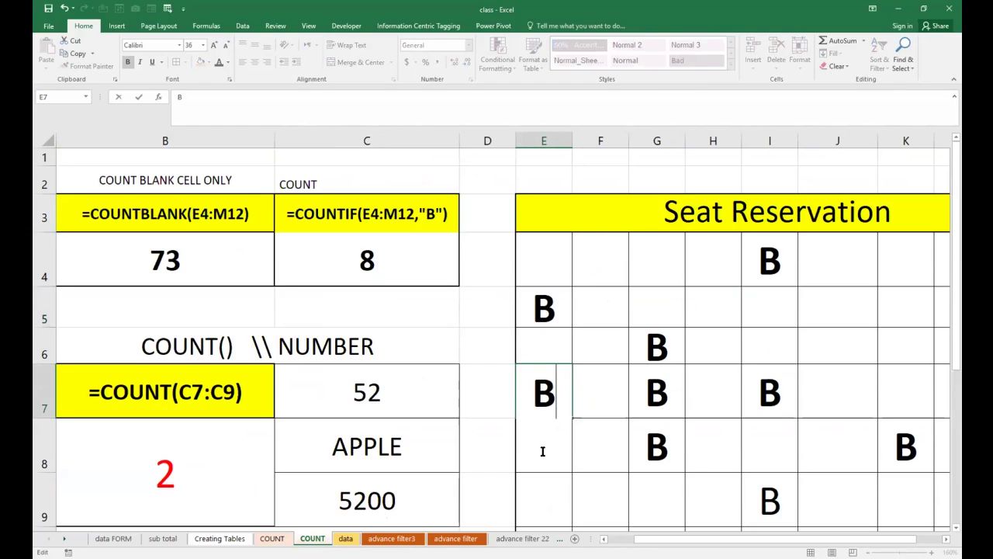
{"action": "type", "text": "B"}
{"action": "key", "text": "BackSpace"}
{"action": "left_click", "coordinate": [603, 316]}
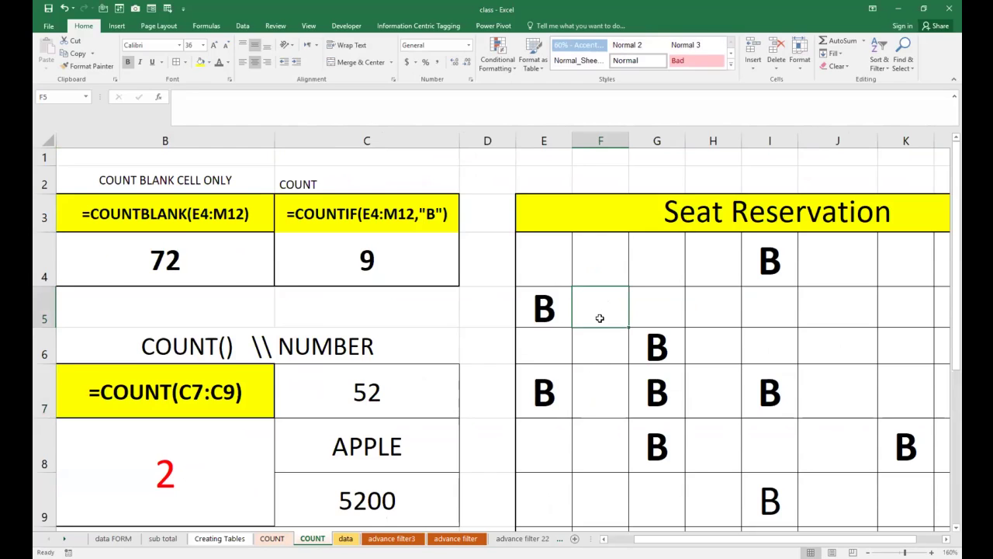
{"action": "double_click", "coordinate": [600, 318]}
{"action": "type", "text": "B"}
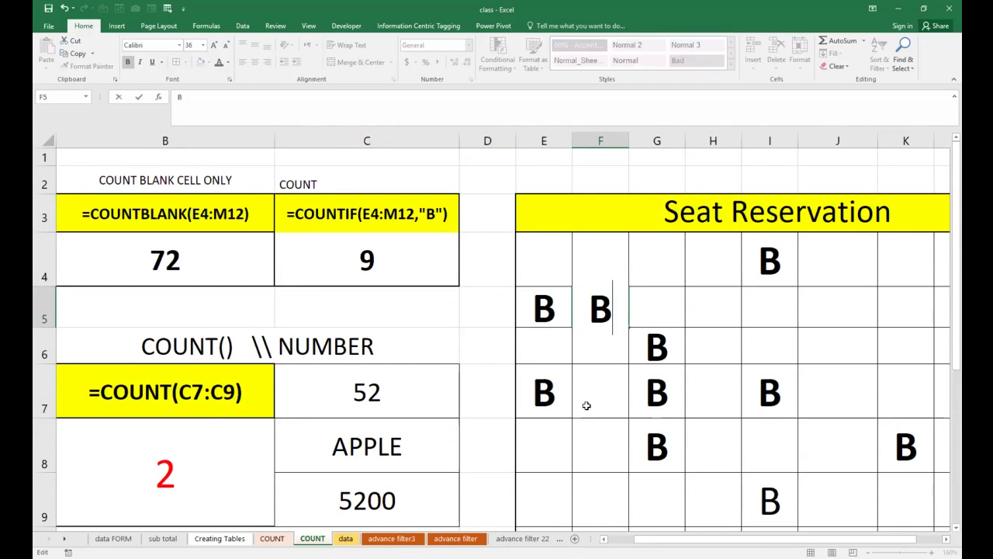
{"action": "left_click", "coordinate": [575, 394]}
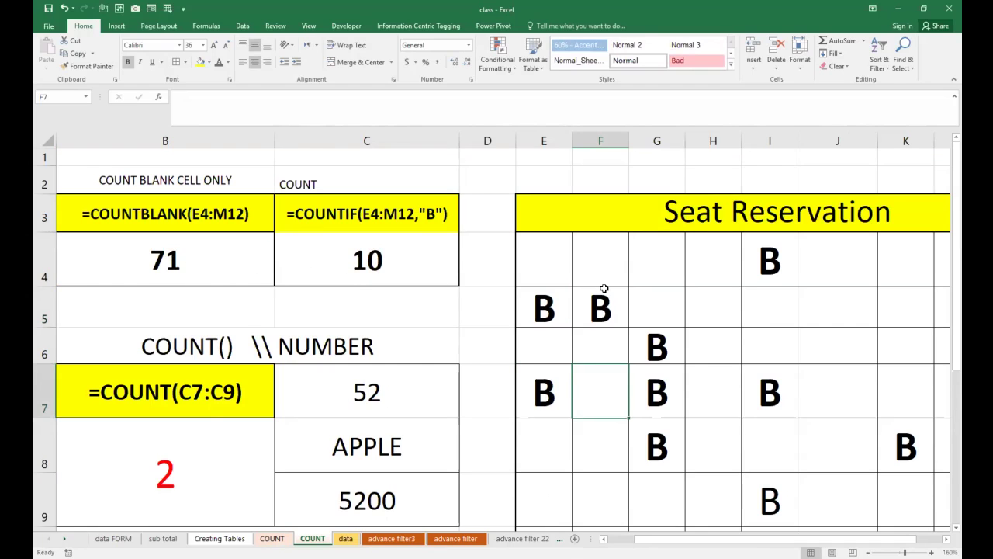
Examine the COUNT formula in B8 and the cells C7:C9 it refers to
{"action": "scroll", "coordinate": [601, 287], "scroll_direction": "down", "scroll_amount": 3}
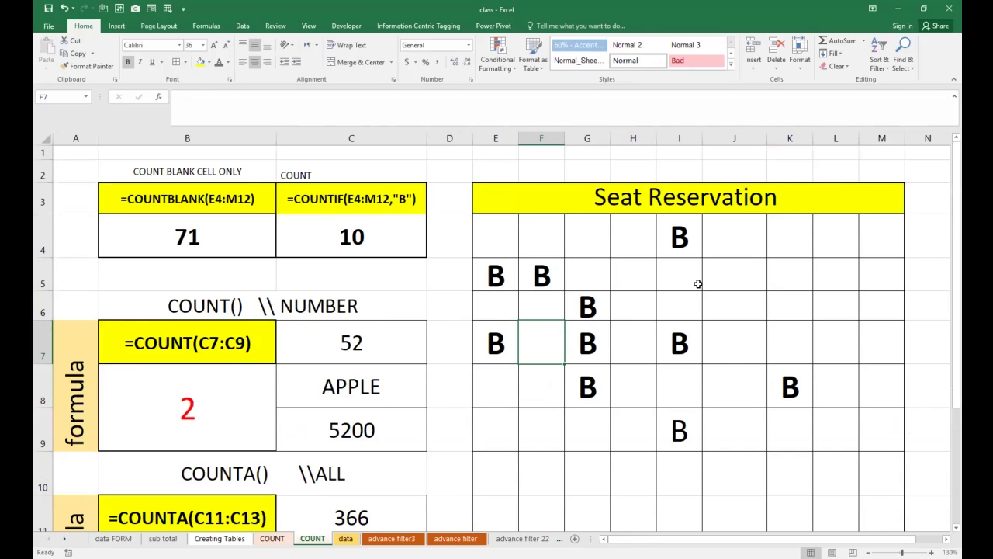
{"action": "left_click", "coordinate": [181, 343]}
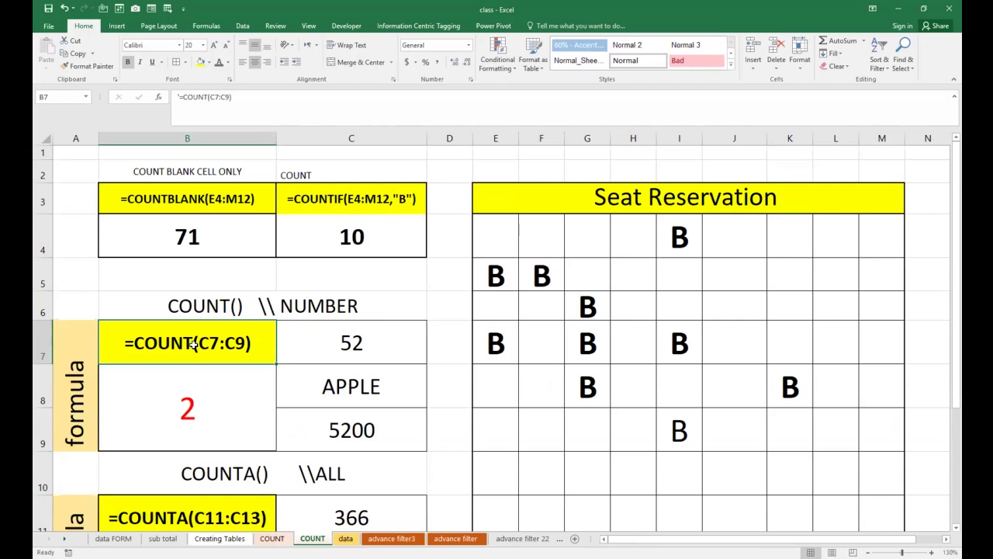
{"action": "left_click", "coordinate": [311, 337]}
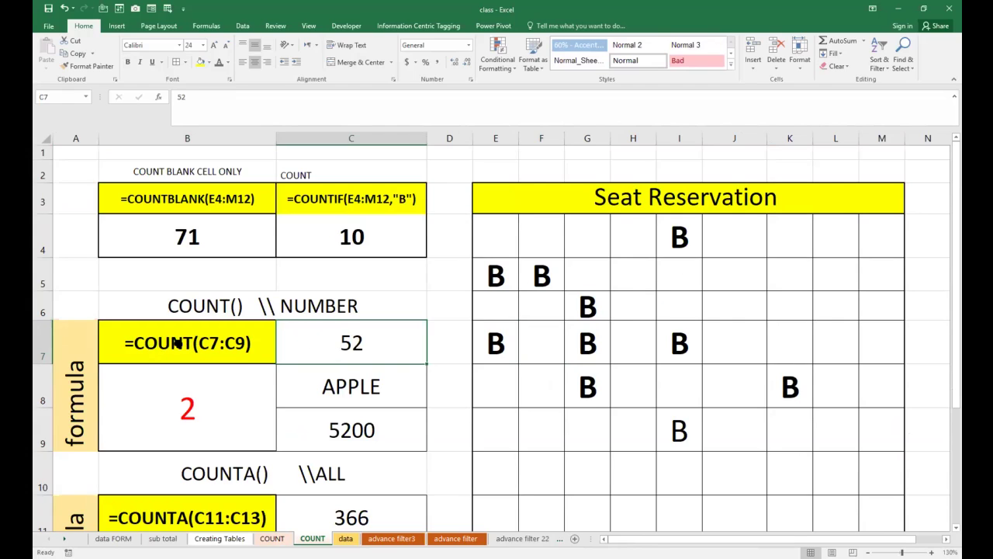
{"action": "double_click", "coordinate": [187, 399]}
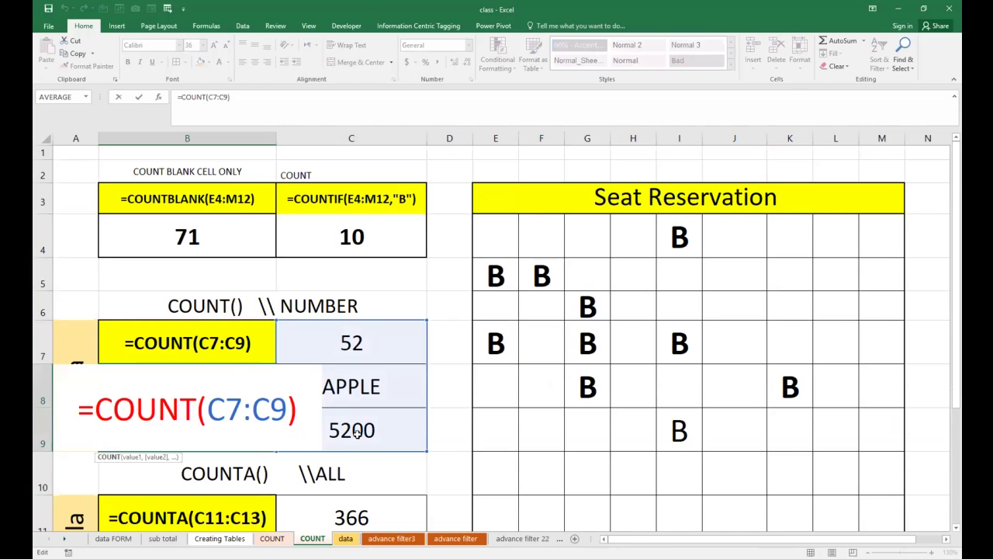
Fill the numeric cells C7 and C9 with light gold to highlight what COUNT includes
{"action": "left_click", "coordinate": [284, 347]}
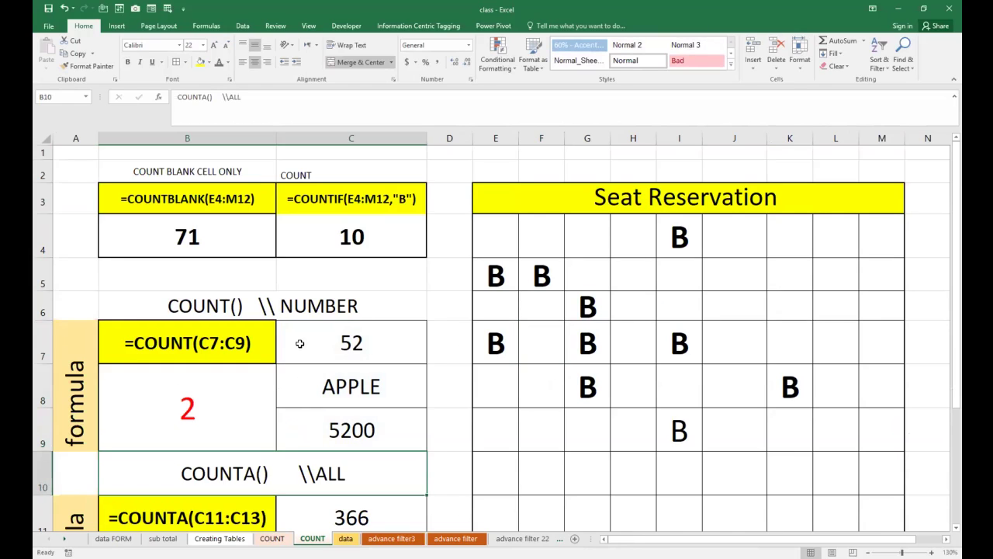
{"action": "left_click", "coordinate": [209, 62]}
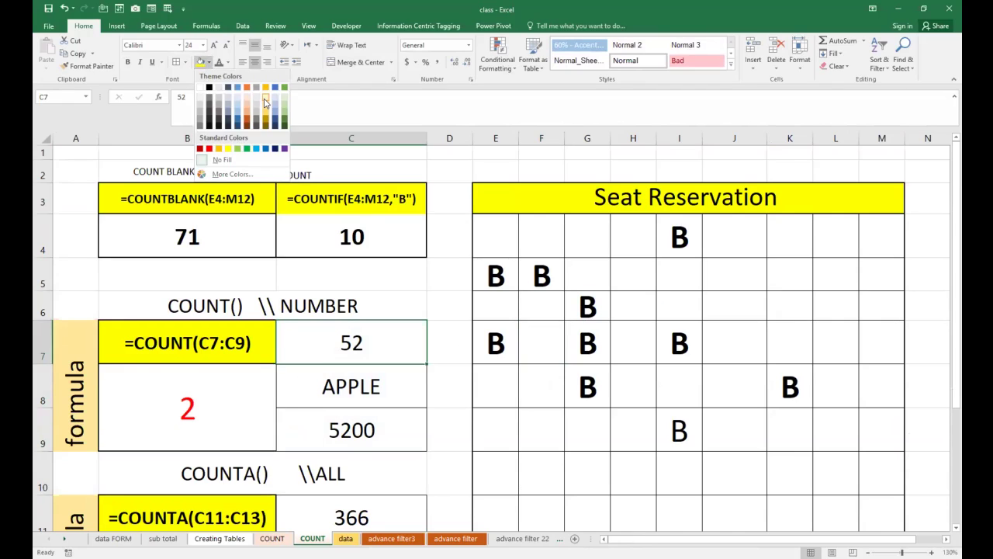
{"action": "left_click", "coordinate": [265, 101]}
{"action": "left_click", "coordinate": [326, 431]}
{"action": "left_click", "coordinate": [200, 62]}
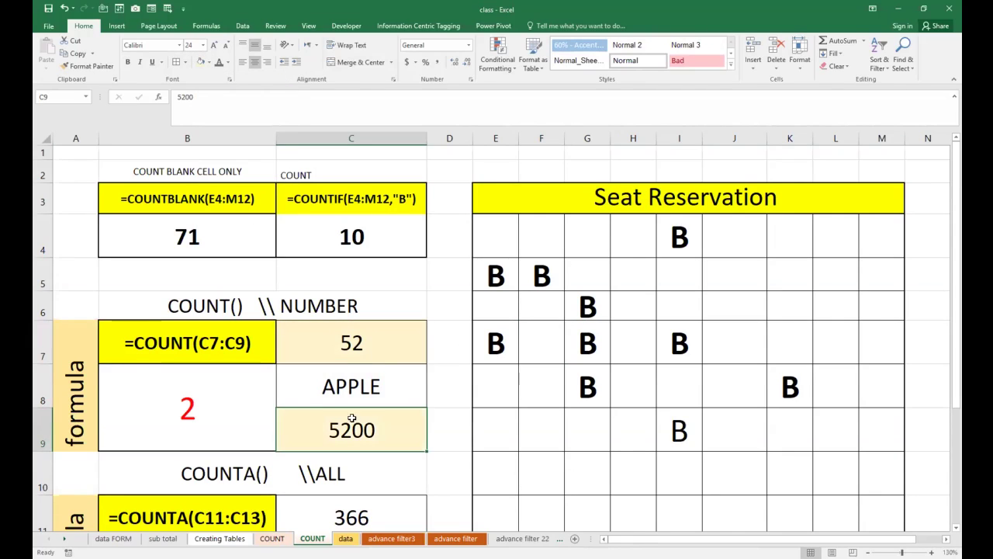
{"action": "left_click", "coordinate": [343, 343]}
{"action": "left_click", "coordinate": [353, 427]}
{"action": "left_click", "coordinate": [327, 356]}
Review the COUNTA example and the mixed values in C11:C13 that it counts
{"action": "scroll", "coordinate": [326, 357], "scroll_direction": "down", "scroll_amount": 1}
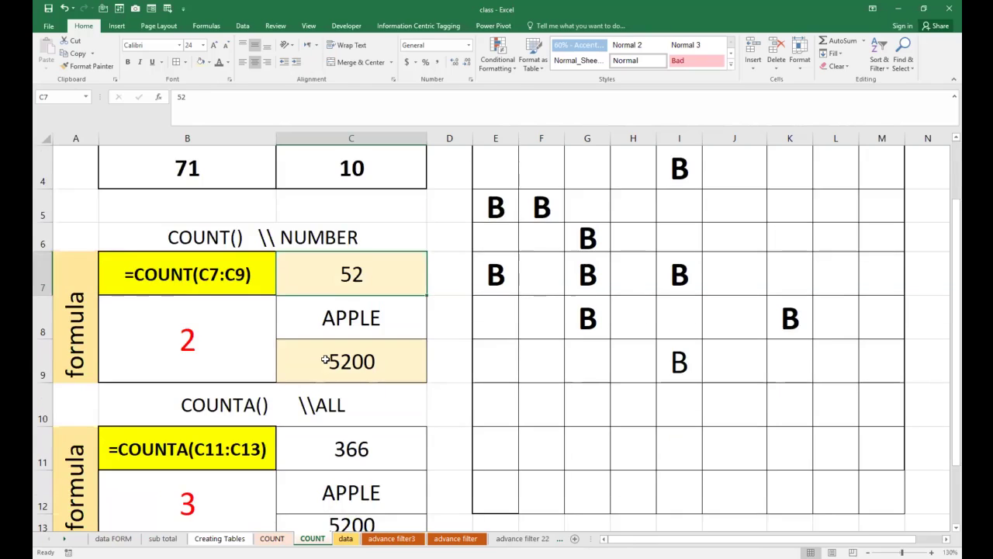
{"action": "scroll", "coordinate": [324, 359], "scroll_direction": "down", "scroll_amount": 1}
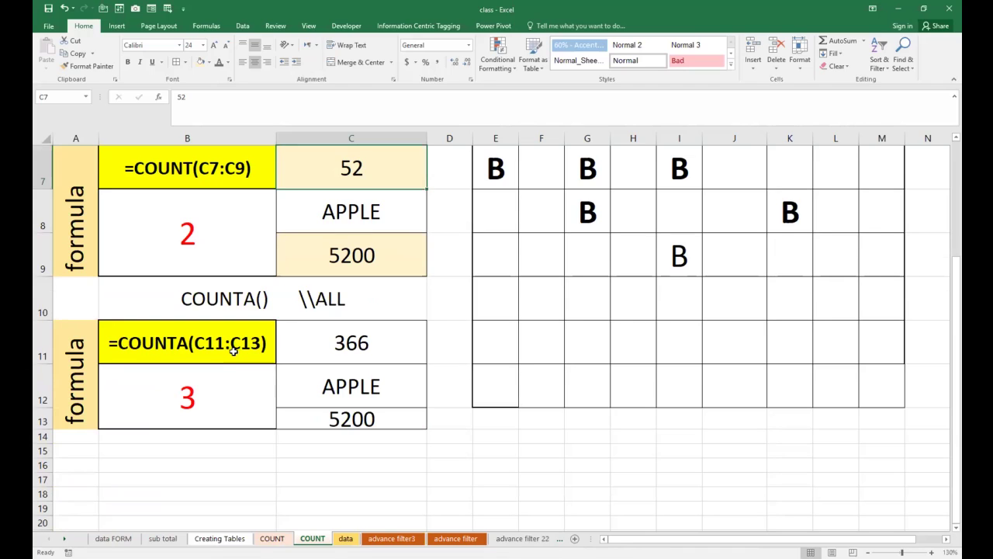
{"action": "left_click", "coordinate": [316, 345]}
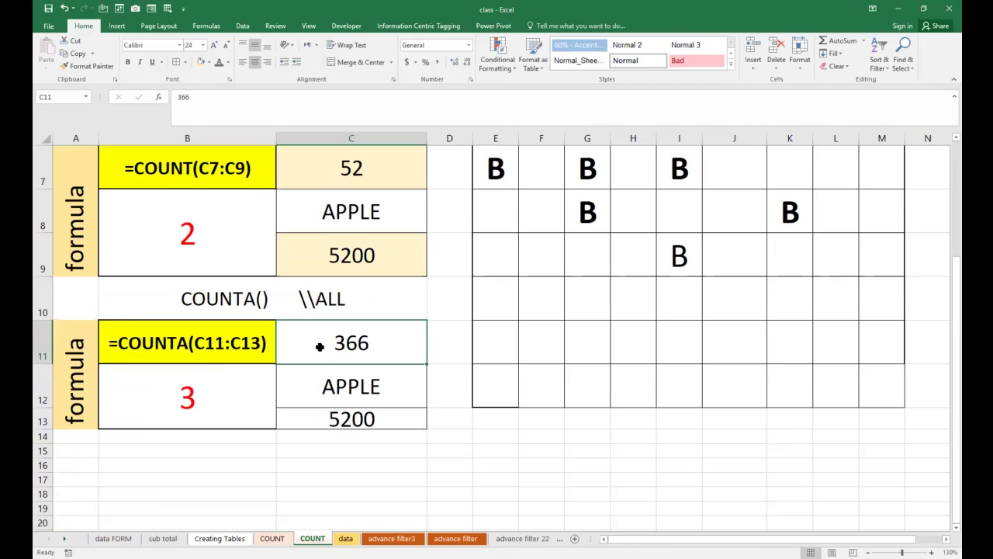
{"action": "scroll", "coordinate": [320, 342], "scroll_direction": "down", "scroll_amount": 1}
{"action": "left_click", "coordinate": [325, 285]}
{"action": "left_click", "coordinate": [347, 212]}
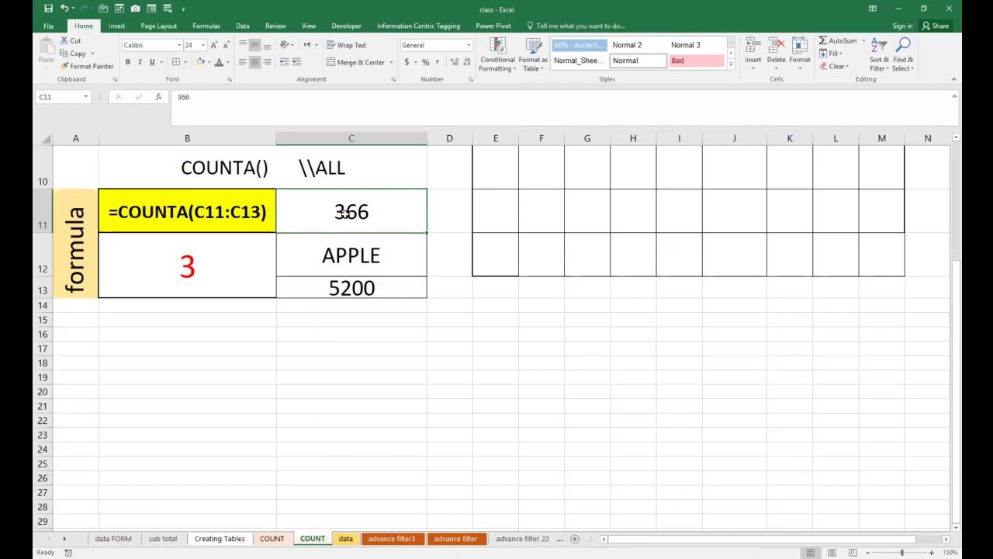
Extend the range of the COUNTA formula in B12 to C11:C17
{"action": "left_click", "coordinate": [345, 253]}
{"action": "left_click", "coordinate": [358, 290]}
{"action": "left_click_drag", "start_coordinate": [344, 213], "coordinate": [346, 286]}
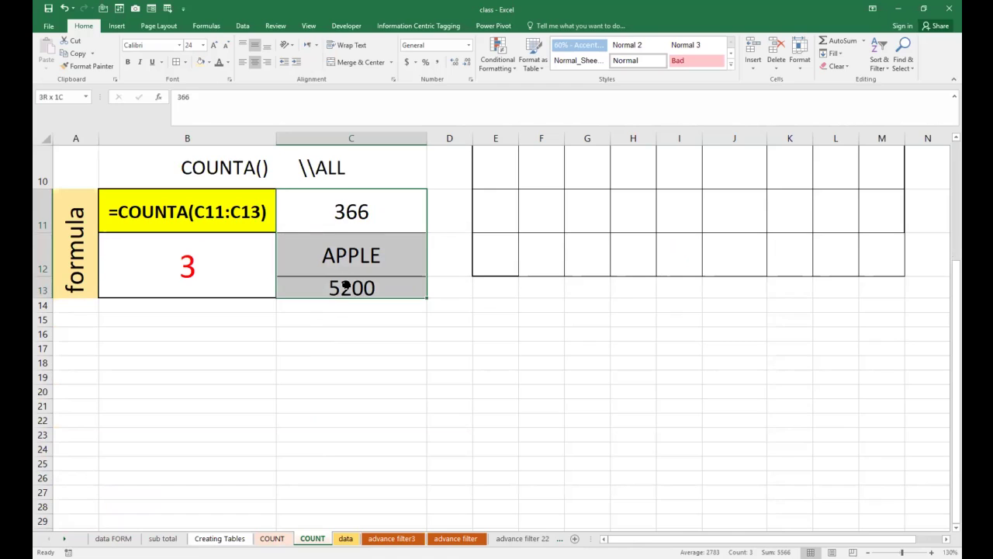
{"action": "double_click", "coordinate": [223, 272]}
{"action": "left_click", "coordinate": [204, 311]}
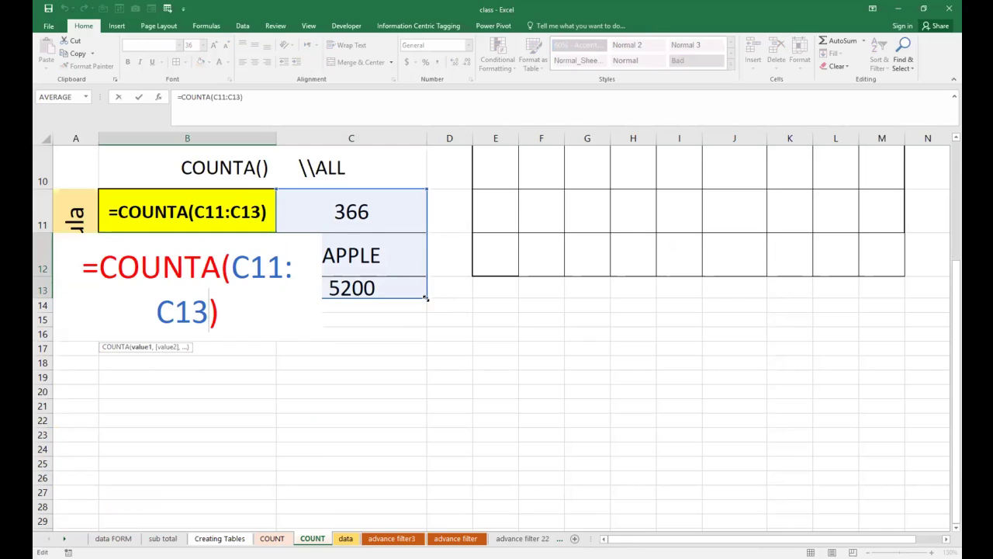
{"action": "left_click_drag", "start_coordinate": [426, 298], "coordinate": [417, 359]}
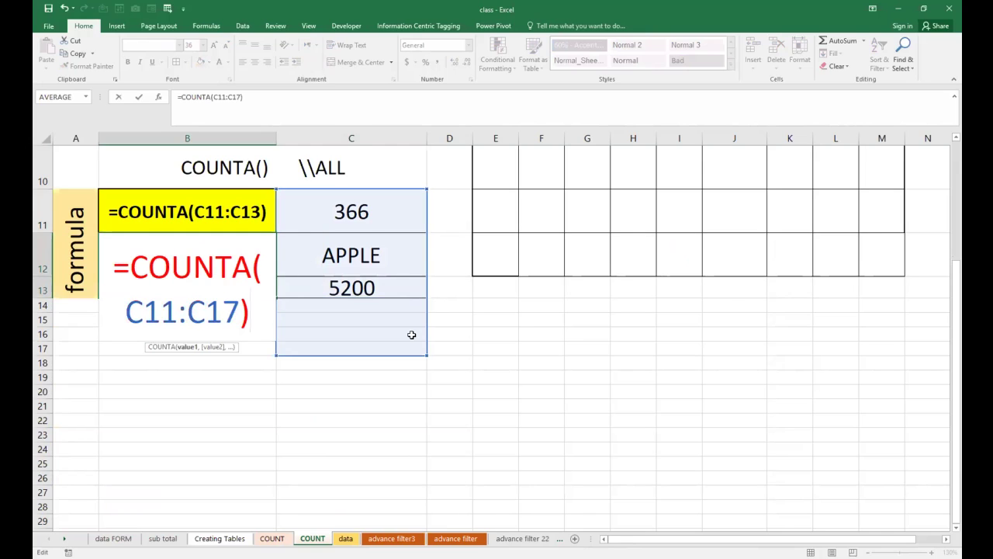
{"action": "key", "text": "Return"}
Add test entries below the COUNTA list: GOOD in C14 and 5000 in C15
{"action": "left_click", "coordinate": [360, 311]}
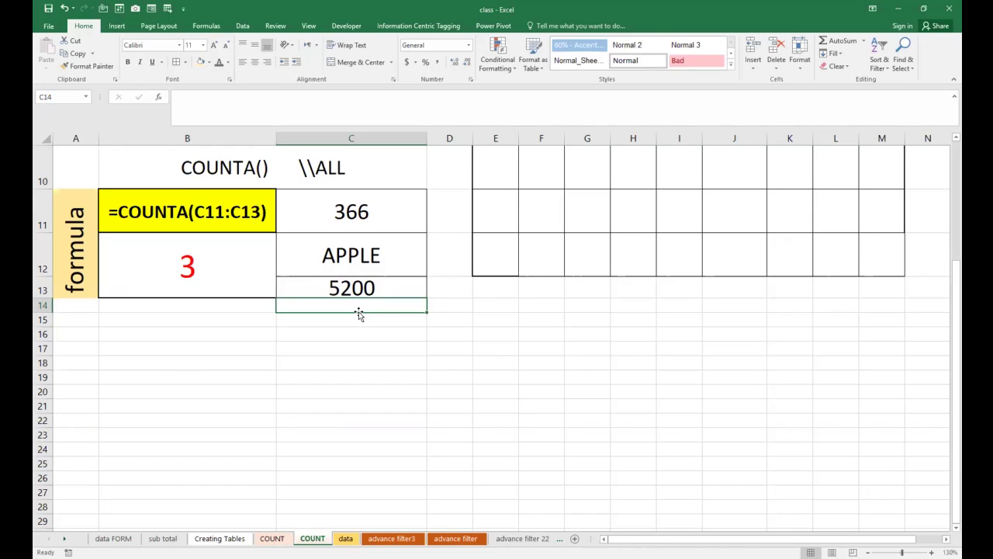
{"action": "type", "text": "GOOD"}
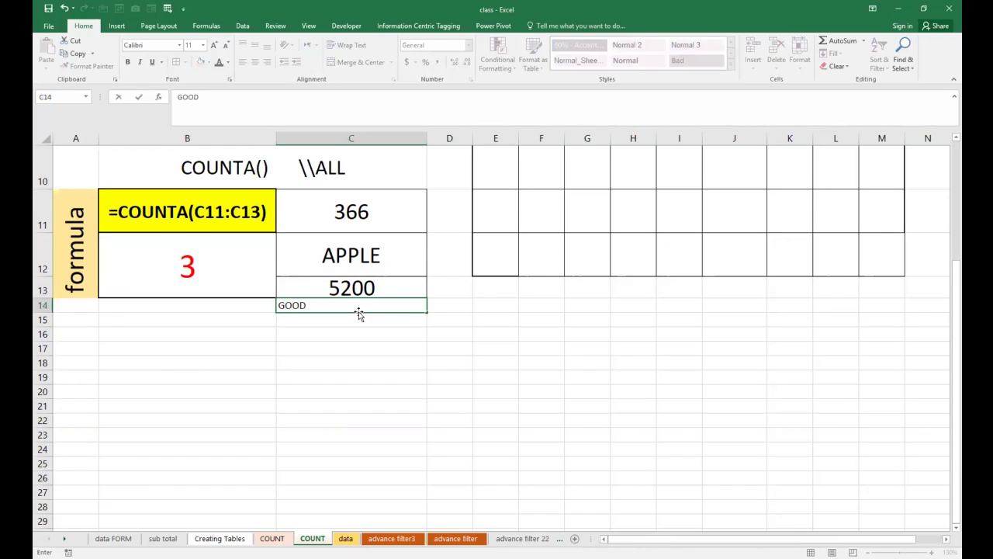
{"action": "key", "text": "Return"}
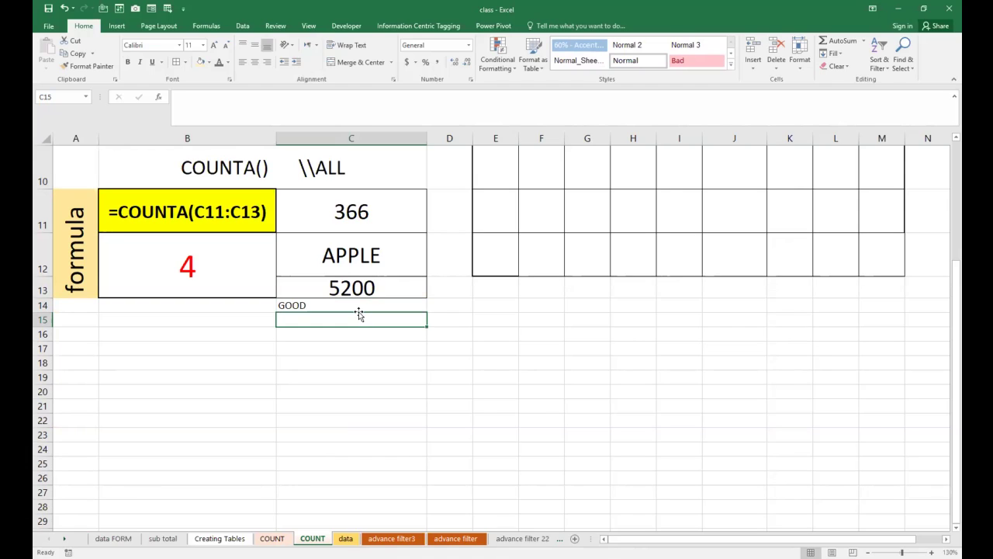
{"action": "type", "text": "5000"}
{"action": "key", "text": "Return"}
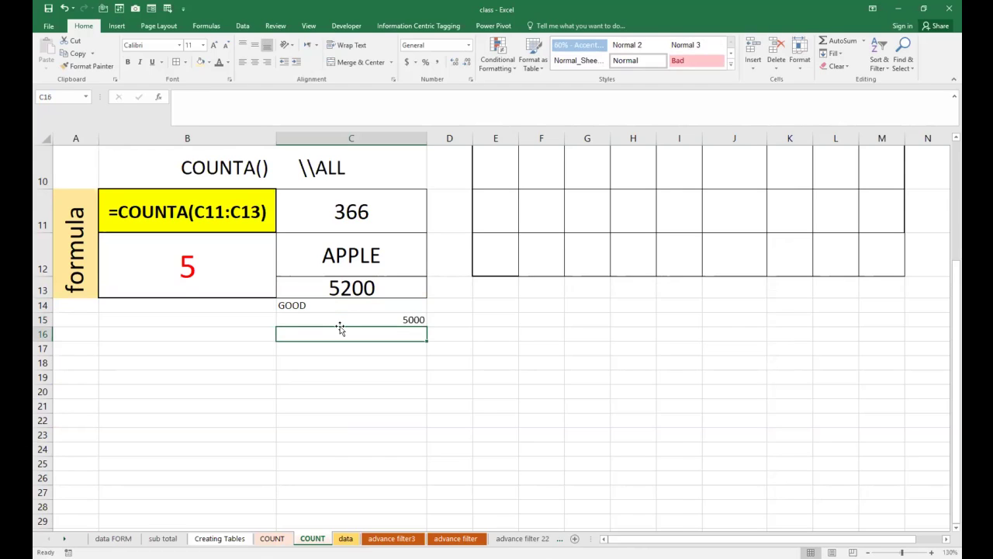
Check the range of the COUNTA formula in B12 and enter 5000 in C17
{"action": "double_click", "coordinate": [262, 281]}
{"action": "left_click", "coordinate": [407, 350]}
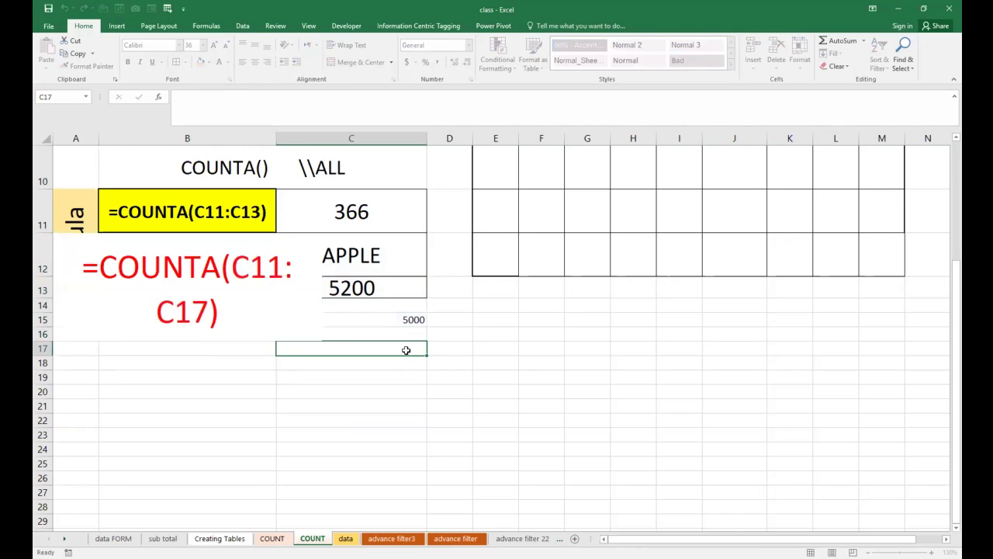
{"action": "type", "text": "5000"}
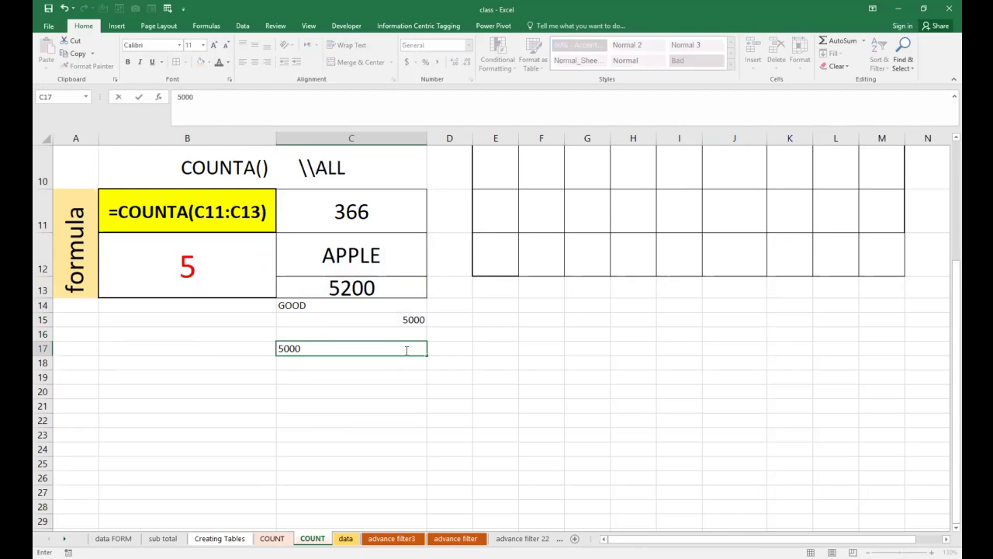
{"action": "key", "text": "Return"}
Enter POLO in the empty cell C16 within the counted range
{"action": "key", "text": "Up"}
{"action": "key", "text": "Up"}
{"action": "type", "text": "PO"}
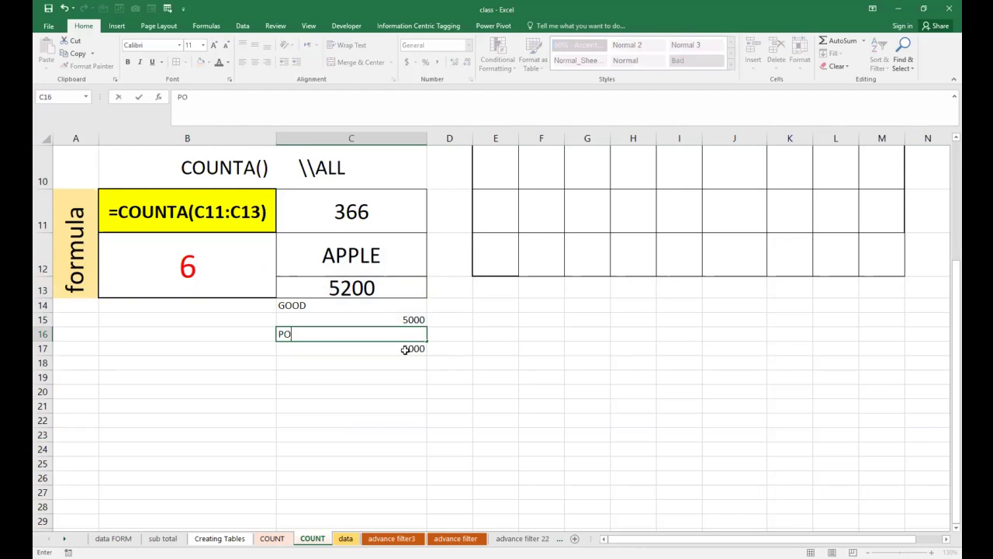
{"action": "type", "text": "ILIO"}
{"action": "key", "text": "BackSpace"}
{"action": "type", "text": "O"}
{"action": "key", "text": "Return"}
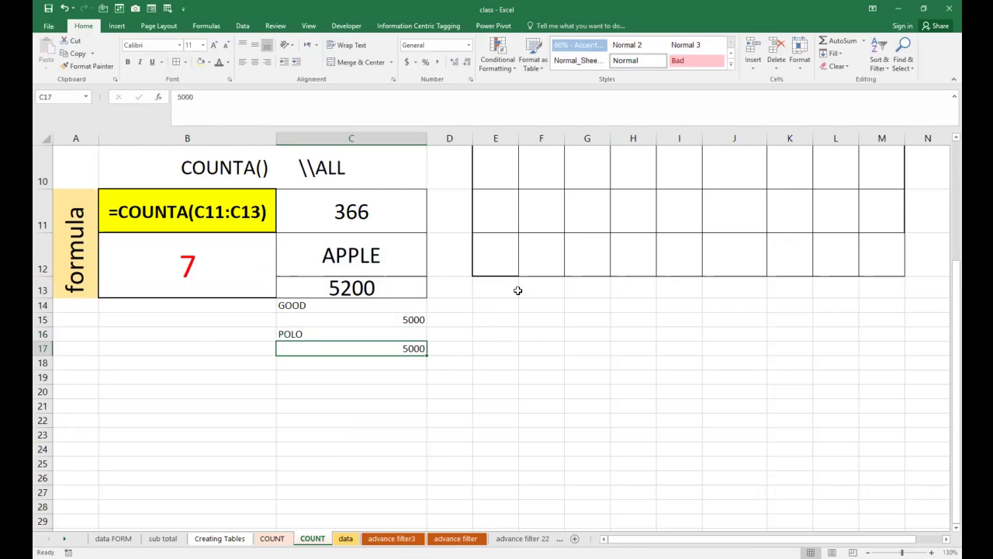
Start a =COUNT formula in C20 to look at the suggested COUNT function variants
{"action": "left_click", "coordinate": [254, 293]}
{"action": "scroll", "coordinate": [238, 276], "scroll_direction": "up", "scroll_amount": 2}
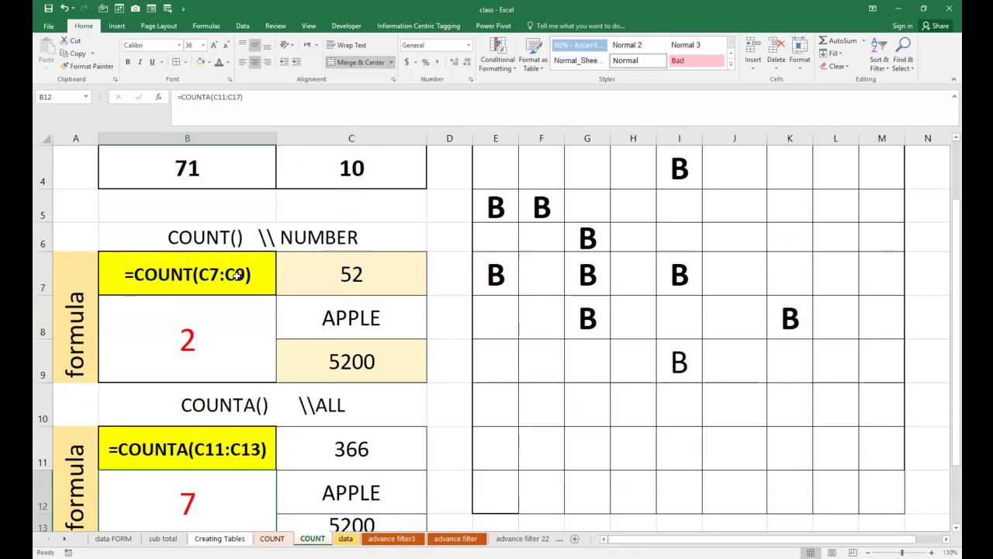
{"action": "scroll", "coordinate": [239, 275], "scroll_direction": "up", "scroll_amount": 2}
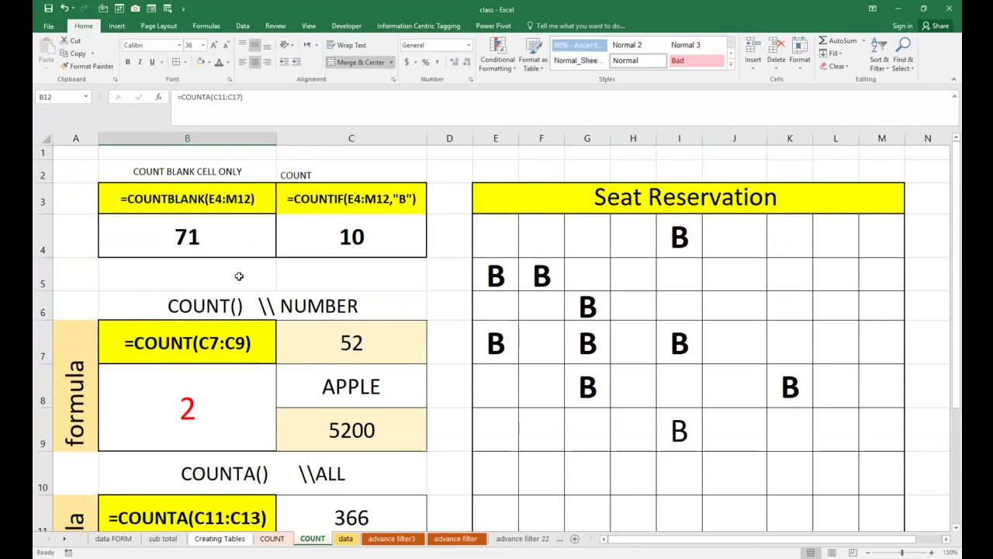
{"action": "scroll", "coordinate": [239, 276], "scroll_direction": "down", "scroll_amount": 4}
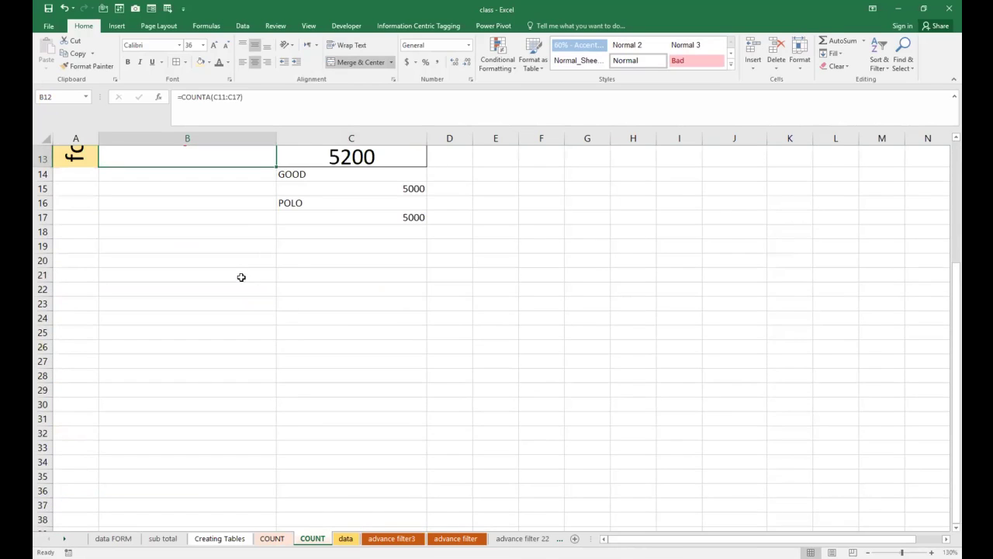
{"action": "left_click", "coordinate": [293, 264]}
{"action": "type", "text": "="}
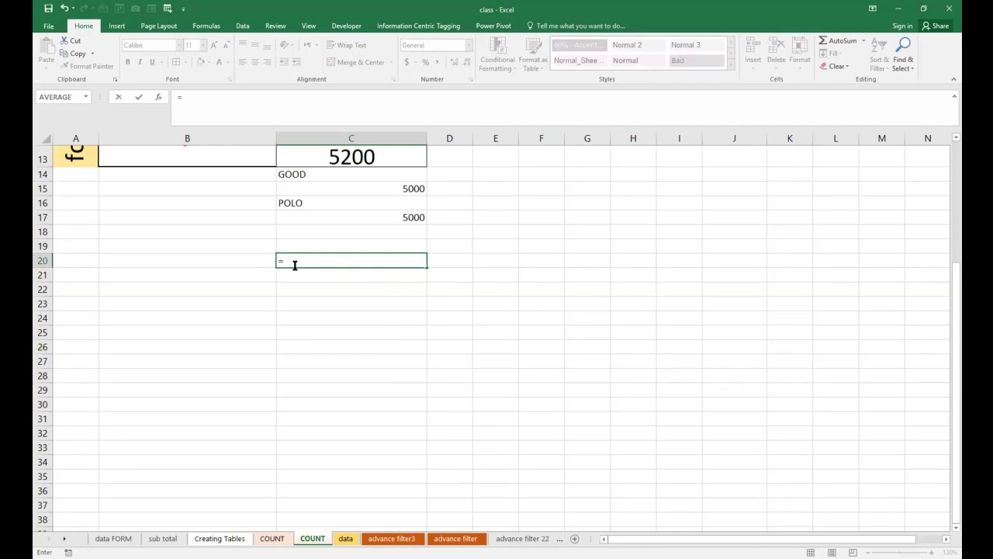
{"action": "type", "text": "C"}
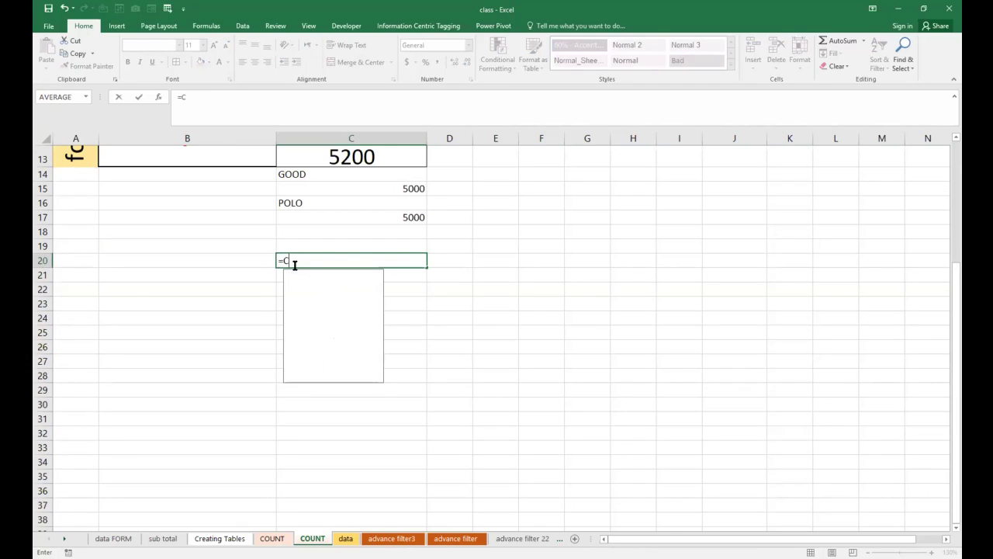
{"action": "type", "text": "OUNT"}
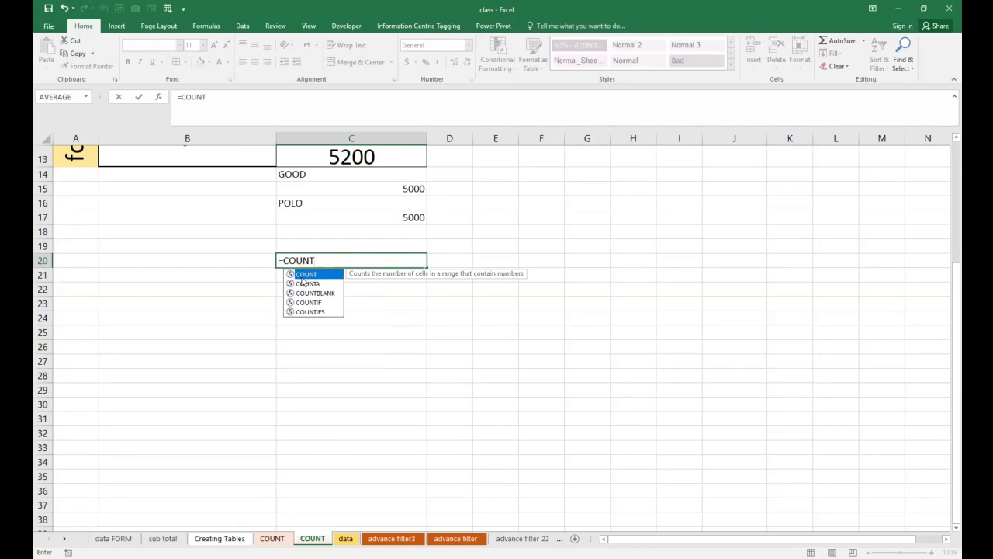
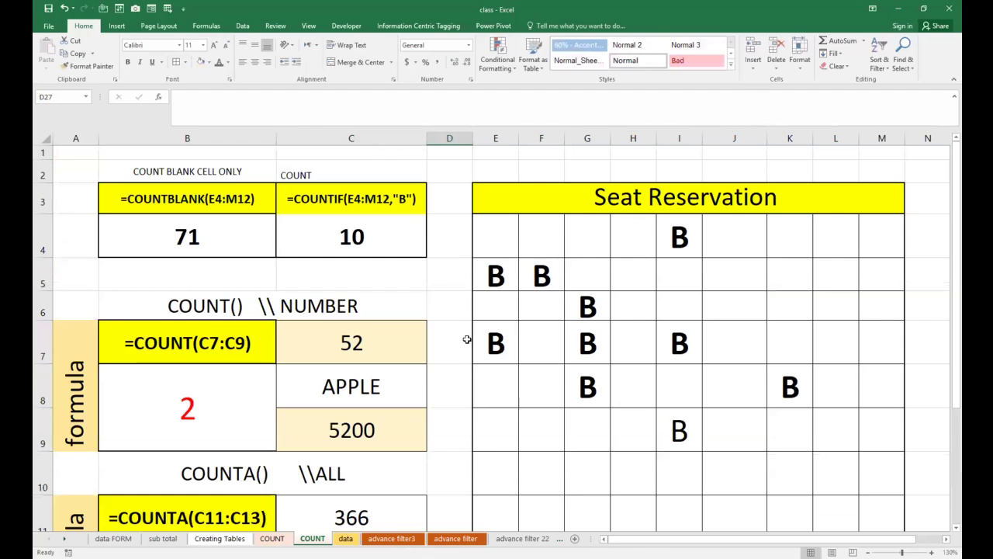
Inspect the COUNTIF formula in C4 and the booked seats marked B in the Seat Reservation grid
{"action": "left_click", "coordinate": [371, 240]}
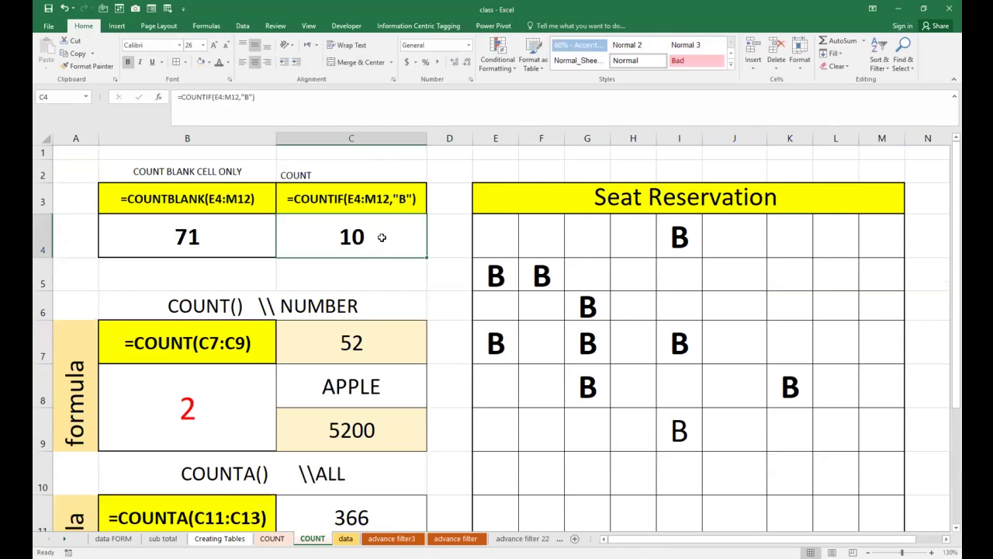
{"action": "left_click", "coordinate": [652, 207]}
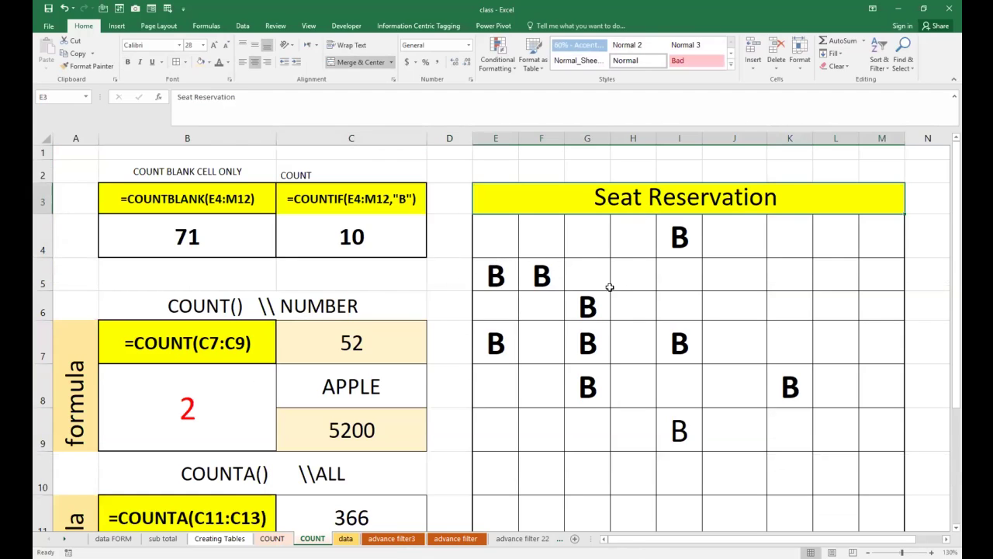
{"action": "left_click_drag", "start_coordinate": [489, 276], "coordinate": [544, 278]}
{"action": "left_click", "coordinate": [581, 310]}
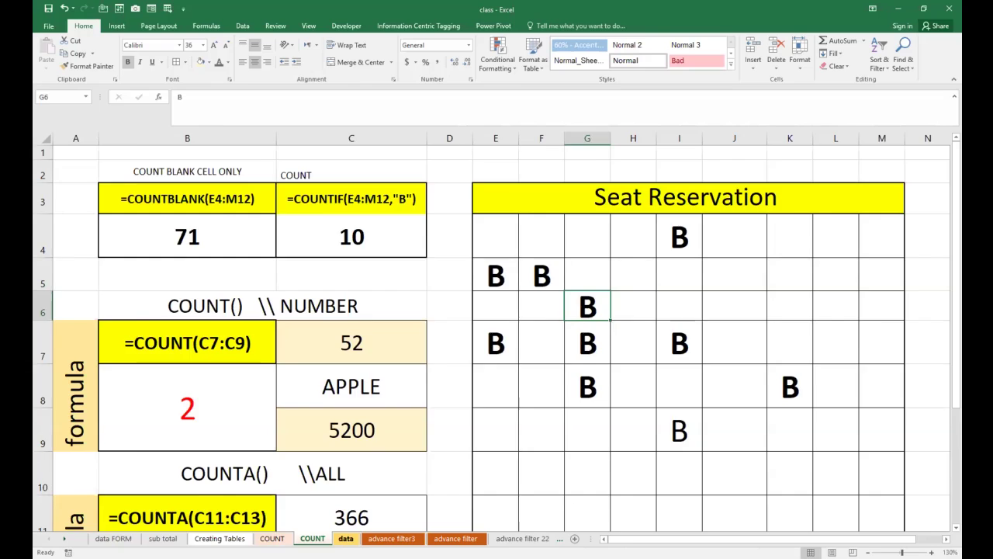
Open the data sheet and examine the satus column entries in B8:B30 of the invoice table
{"action": "left_click", "coordinate": [345, 538]}
{"action": "scroll", "coordinate": [388, 437], "scroll_direction": "down", "scroll_amount": 2}
{"action": "scroll", "coordinate": [392, 438], "scroll_direction": "up", "scroll_amount": 2}
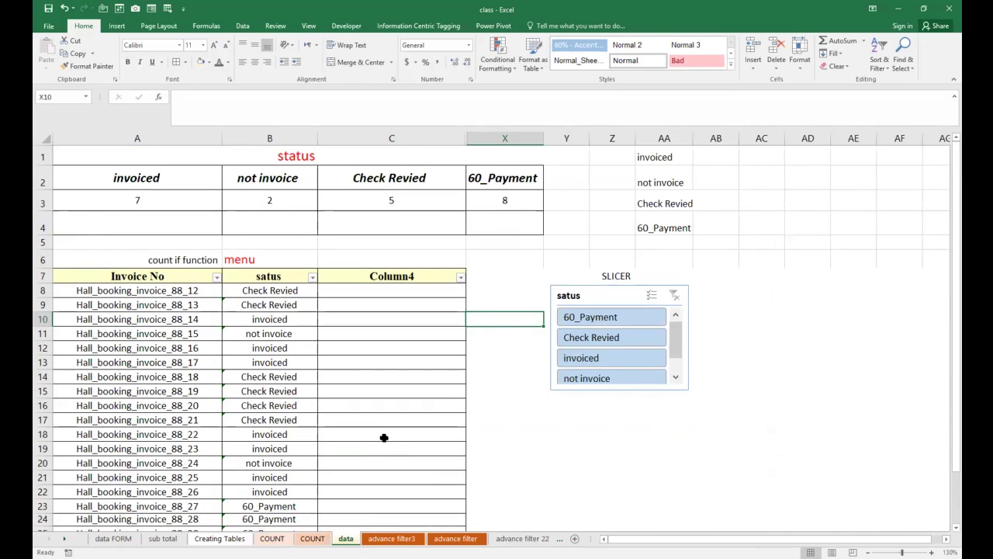
{"action": "scroll", "coordinate": [326, 368], "scroll_direction": "down", "scroll_amount": 1}
{"action": "scroll", "coordinate": [321, 373], "scroll_direction": "up", "scroll_amount": 1}
{"action": "scroll", "coordinate": [288, 338], "scroll_direction": "down", "scroll_amount": 3}
{"action": "scroll", "coordinate": [288, 338], "scroll_direction": "up", "scroll_amount": 3}
{"action": "left_click", "coordinate": [321, 324]}
{"action": "left_click", "coordinate": [269, 290]}
{"action": "left_click", "coordinate": [290, 304]}
{"action": "left_click", "coordinate": [281, 332]}
{"action": "left_click", "coordinate": [296, 306]}
{"action": "left_click_drag", "start_coordinate": [269, 290], "coordinate": [292, 512]}
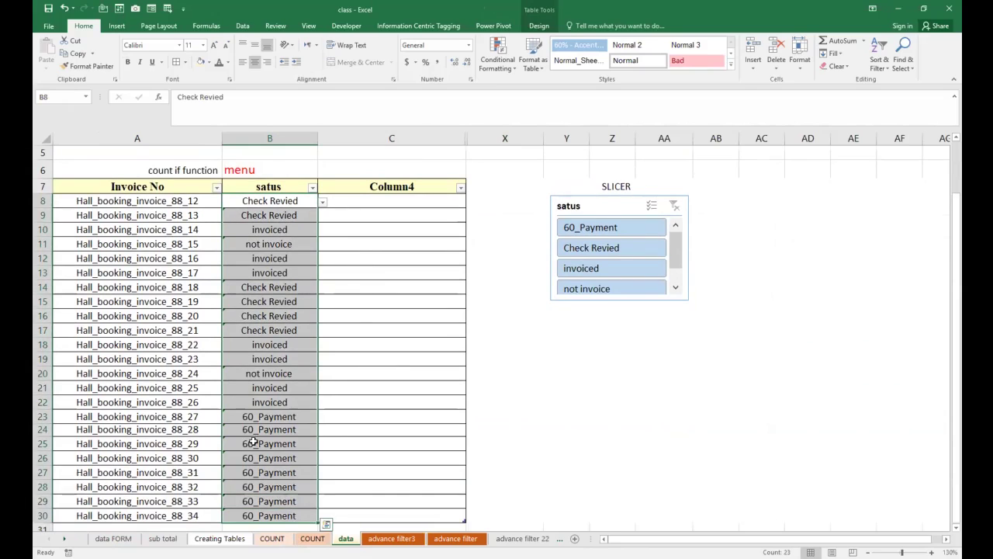
{"action": "scroll", "coordinate": [256, 403], "scroll_direction": "up", "scroll_amount": 2}
{"action": "left_click", "coordinate": [259, 363]}
Fill the status summary cells A2:X3 with light orange and increase their font size by two steps
{"action": "left_click_drag", "start_coordinate": [156, 197], "coordinate": [503, 181]}
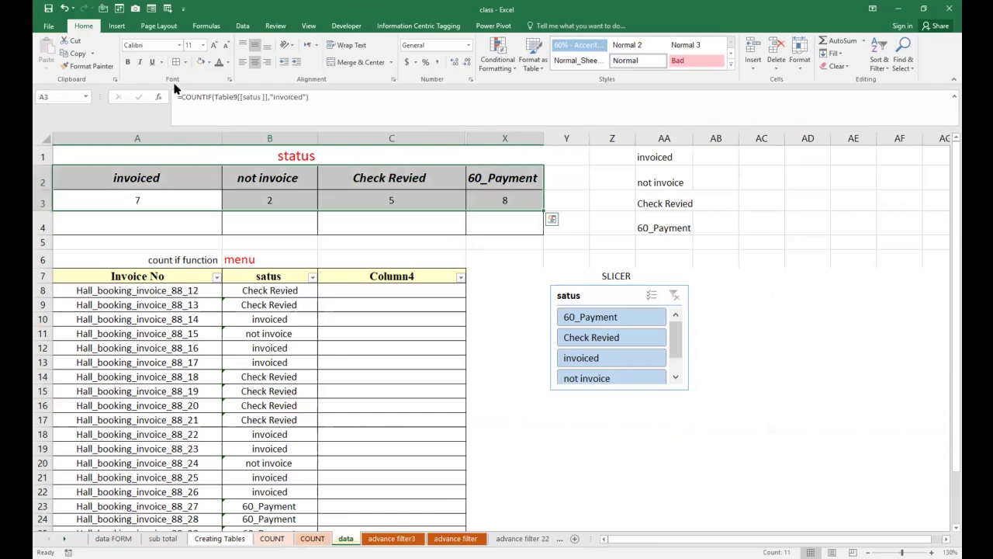
{"action": "left_click", "coordinate": [200, 62]}
{"action": "left_click", "coordinate": [214, 46]}
{"action": "left_click", "coordinate": [214, 46]}
Change the status of Hall_booking_invoice_88_12 in B8 to invoiced using its list of choices
{"action": "left_click", "coordinate": [264, 339]}
{"action": "left_click", "coordinate": [268, 299]}
{"action": "left_click", "coordinate": [273, 291]}
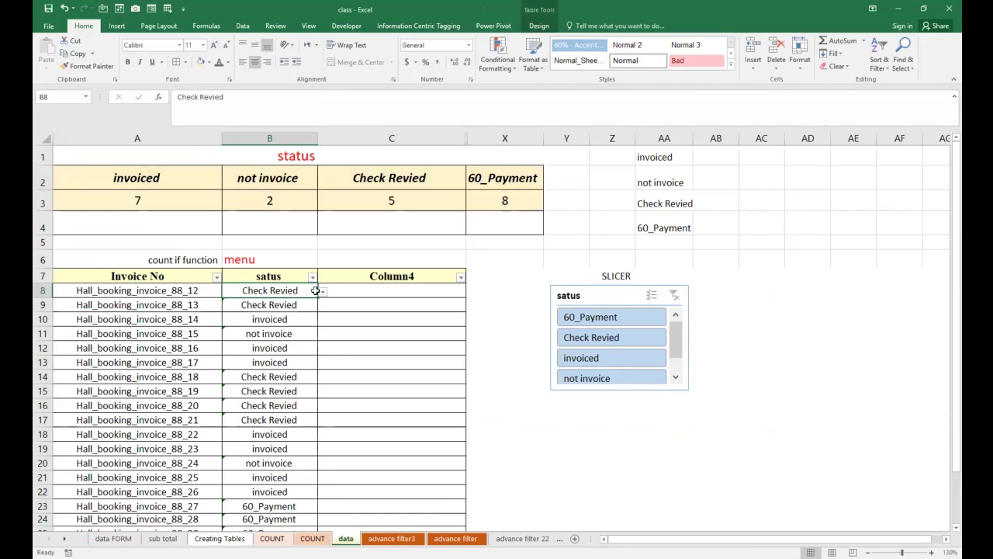
{"action": "left_click", "coordinate": [323, 291]}
{"action": "left_click", "coordinate": [287, 302]}
{"action": "left_click", "coordinate": [273, 321]}
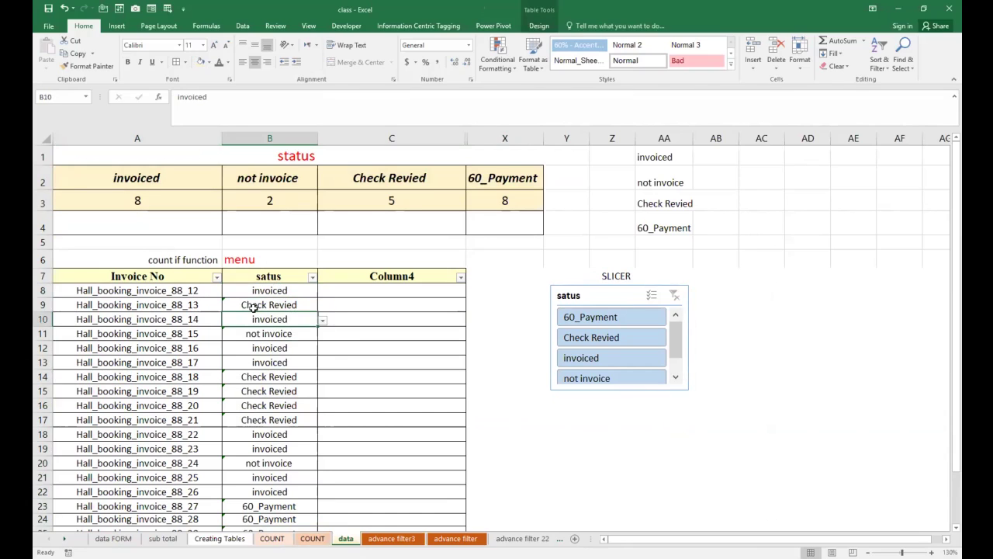
Compare the COUNTIF formulas for invoiced in A3 and not invoice in B3 with the satus column entries
{"action": "left_click", "coordinate": [114, 205]}
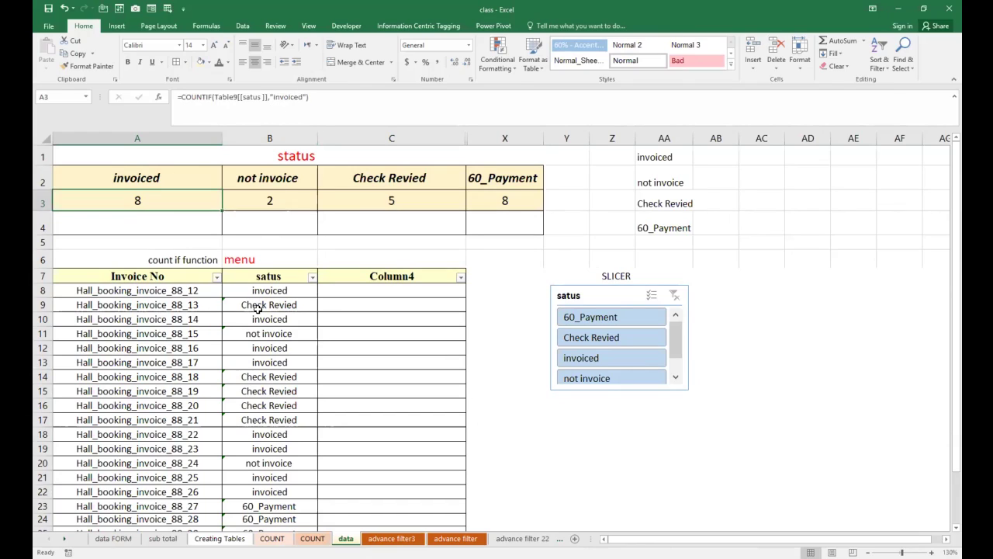
{"action": "left_click", "coordinate": [261, 388]}
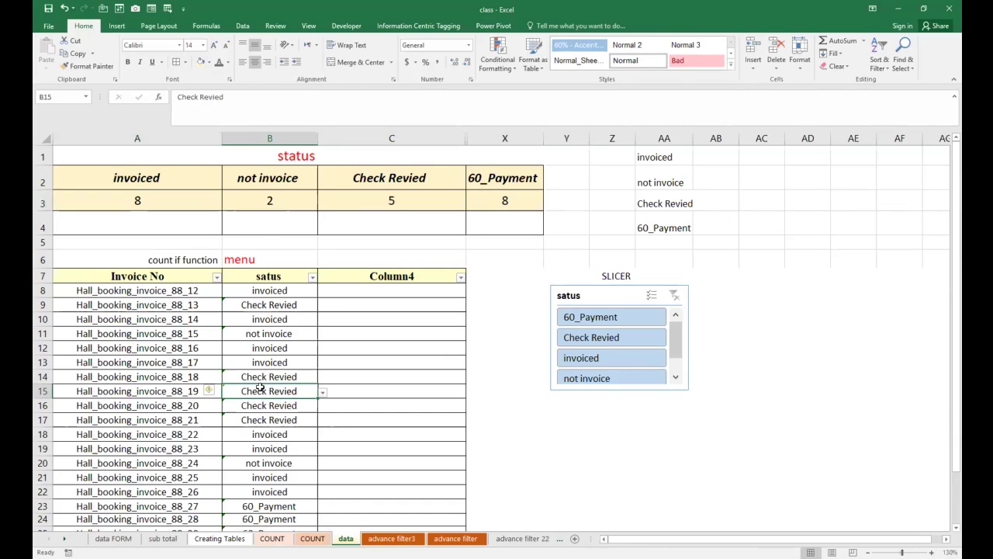
{"action": "scroll", "coordinate": [238, 492], "scroll_direction": "down", "scroll_amount": 2}
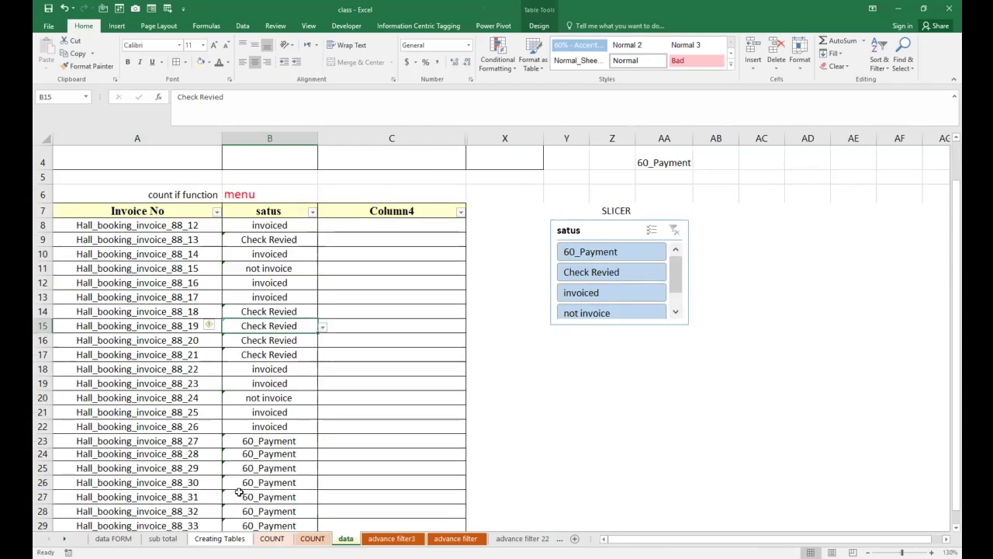
{"action": "scroll", "coordinate": [231, 427], "scroll_direction": "up", "scroll_amount": 2}
{"action": "left_click", "coordinate": [260, 204]}
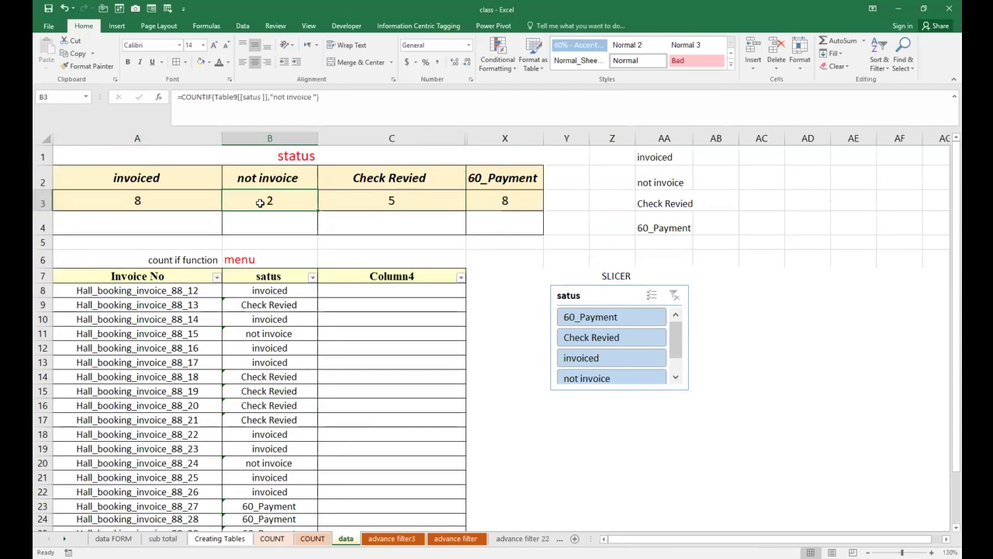
{"action": "left_click", "coordinate": [291, 361]}
{"action": "left_click", "coordinate": [288, 305]}
{"action": "left_click", "coordinate": [334, 317]}
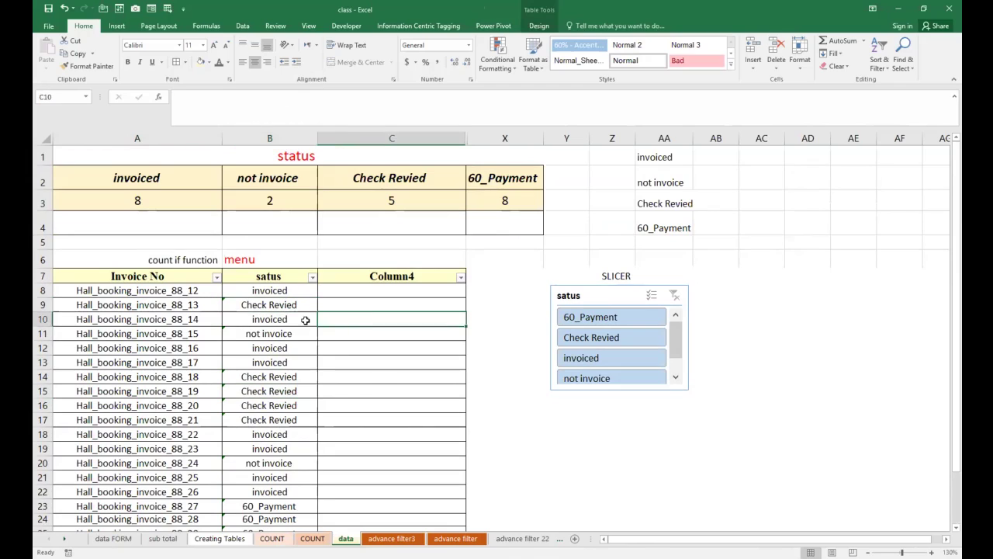
Filter the satus column to show only not invoice, and select the filtered status cells
{"action": "left_click", "coordinate": [312, 277]}
{"action": "left_click", "coordinate": [351, 386]}
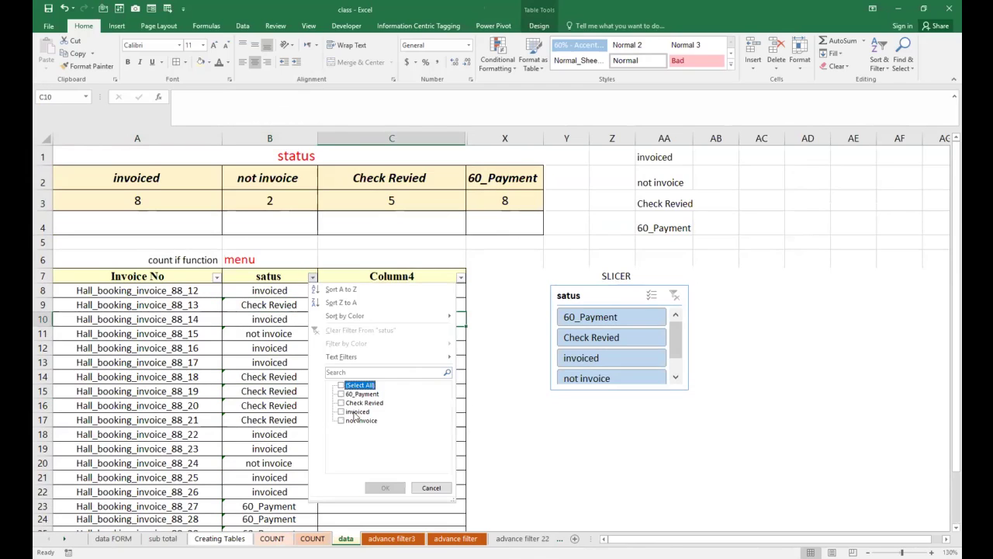
{"action": "left_click", "coordinate": [355, 421]}
{"action": "left_click", "coordinate": [385, 487]}
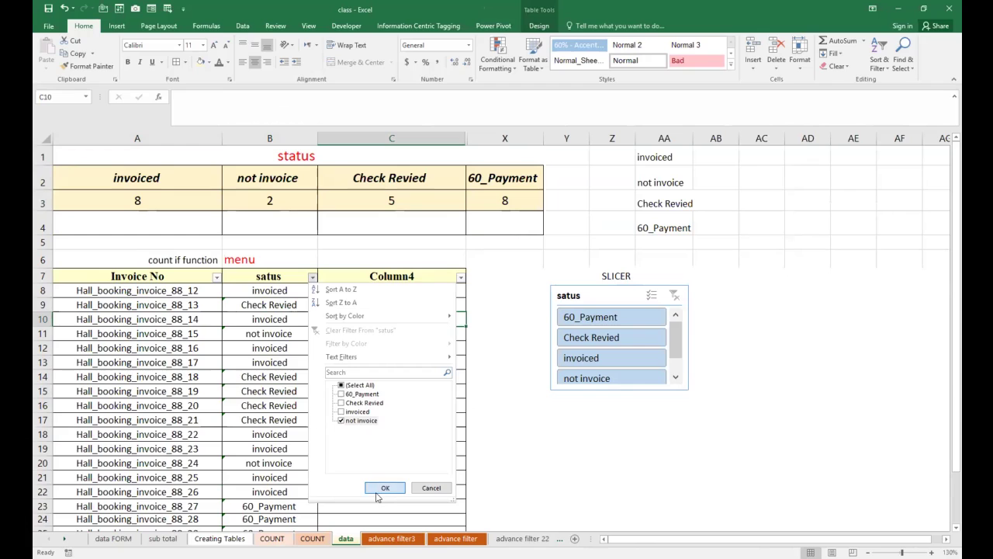
{"action": "left_click_drag", "start_coordinate": [269, 291], "coordinate": [269, 304]}
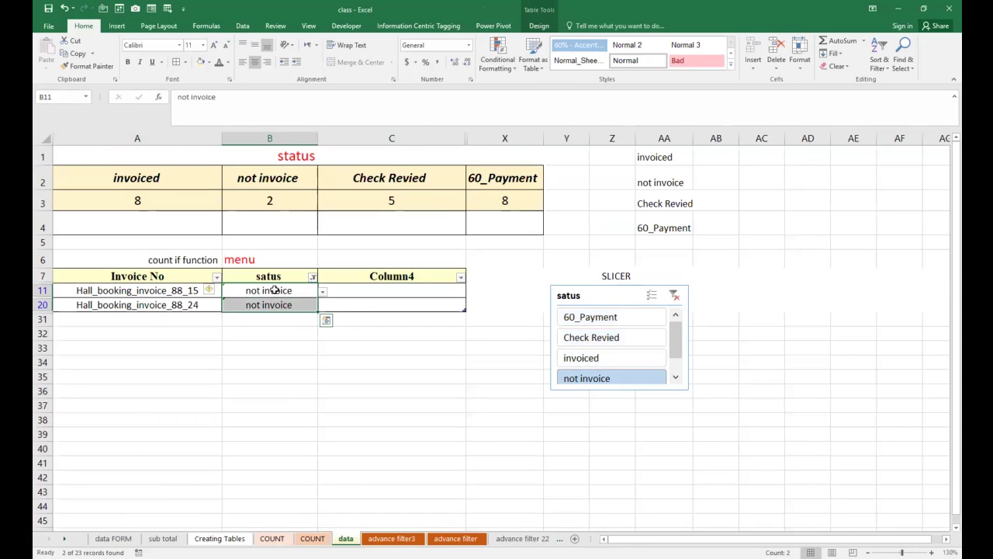
Reset the satus column filter to show every status
{"action": "left_click", "coordinate": [312, 277]}
{"action": "left_click", "coordinate": [341, 385]}
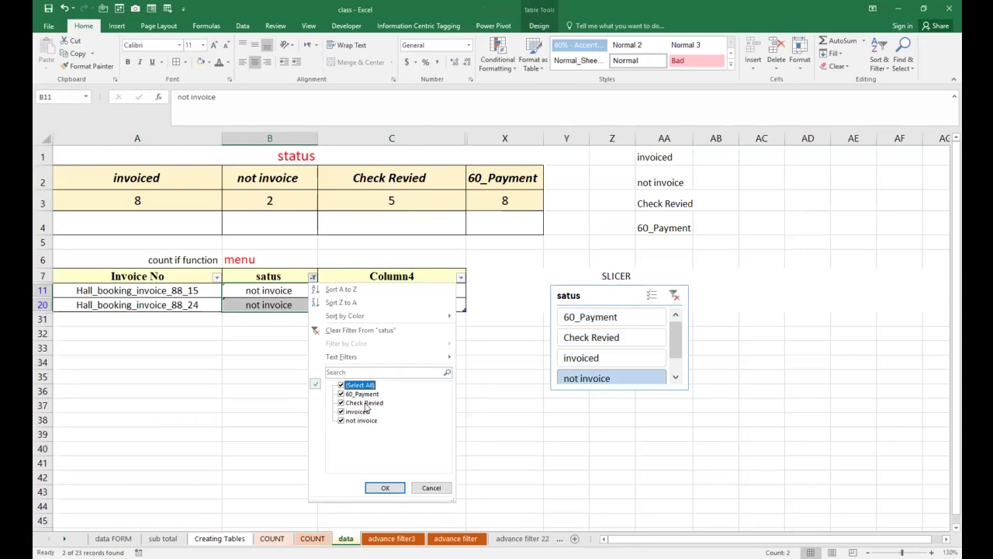
{"action": "left_click", "coordinate": [385, 487]}
Compare the COUNTIF formulas for not invoice in B3 and Check Revied in C3 with the satus column entries
{"action": "left_click", "coordinate": [267, 202]}
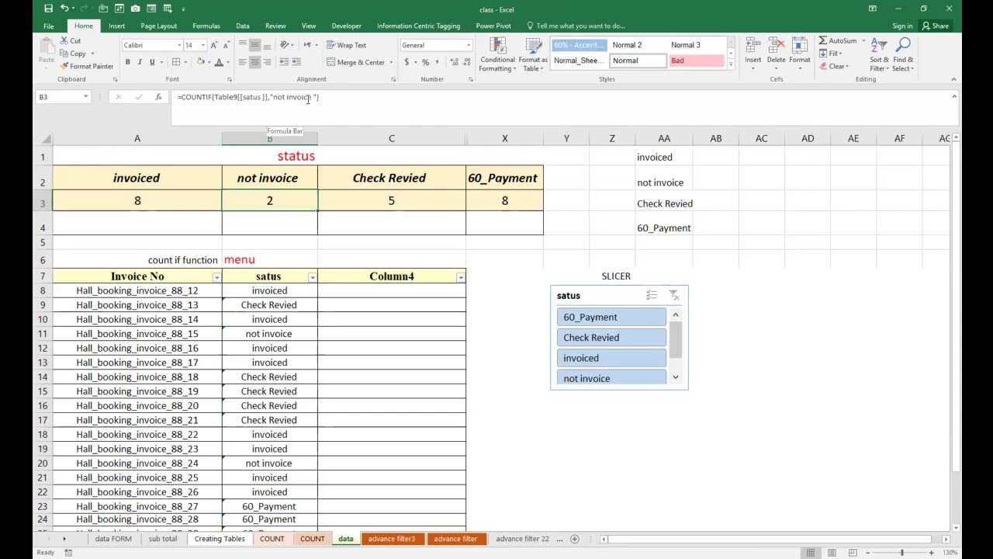
{"action": "left_click", "coordinate": [261, 378]}
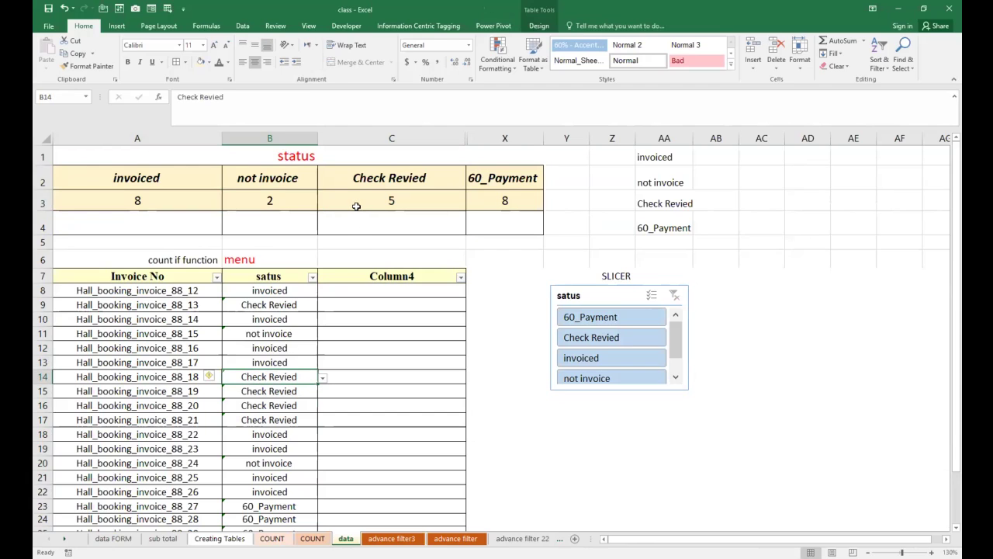
{"action": "double_click", "coordinate": [402, 178]}
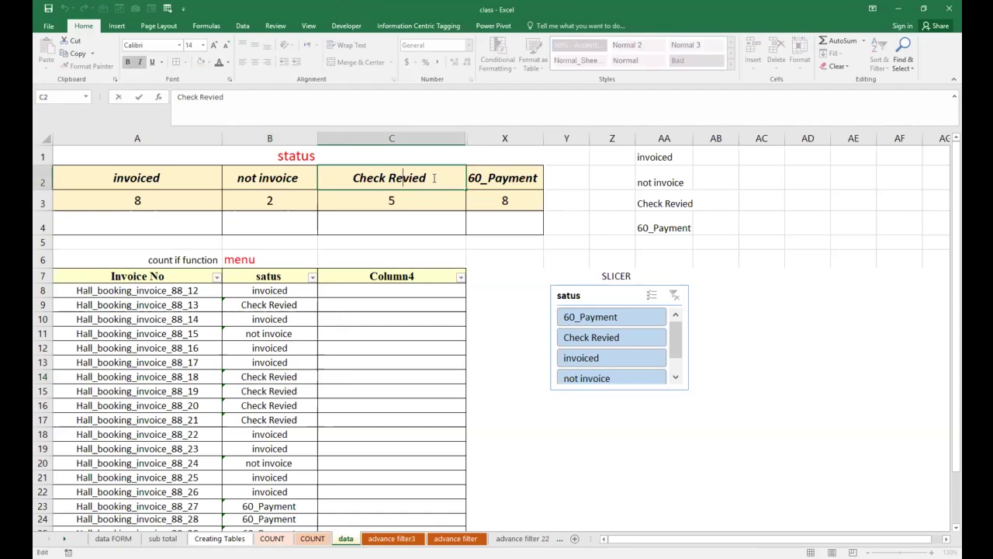
{"action": "scroll", "coordinate": [353, 326], "scroll_direction": "down", "scroll_amount": 3}
{"action": "scroll", "coordinate": [334, 336], "scroll_direction": "up", "scroll_amount": 3}
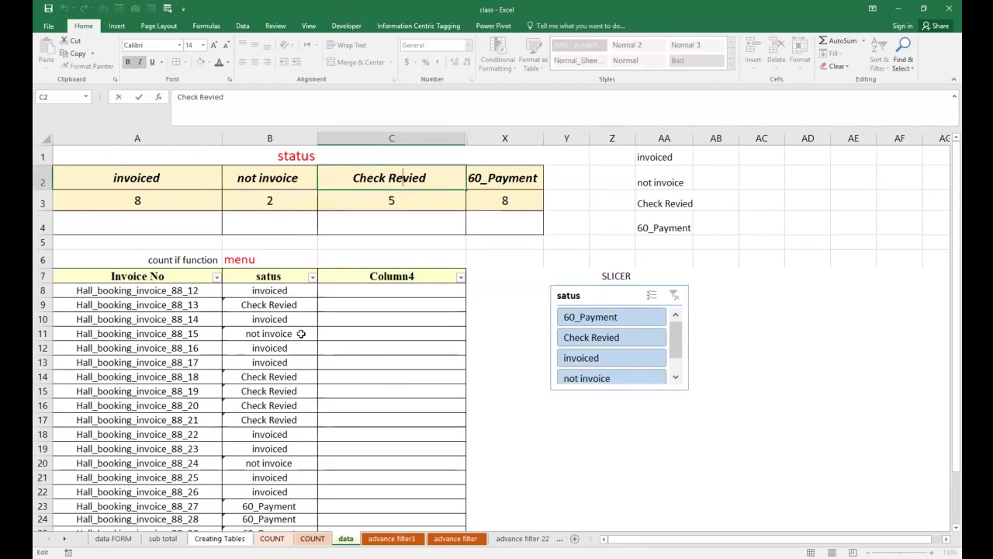
{"action": "left_click", "coordinate": [294, 329]}
{"action": "scroll", "coordinate": [295, 318], "scroll_direction": "down", "scroll_amount": 1}
{"action": "scroll", "coordinate": [310, 310], "scroll_direction": "up", "scroll_amount": 1}
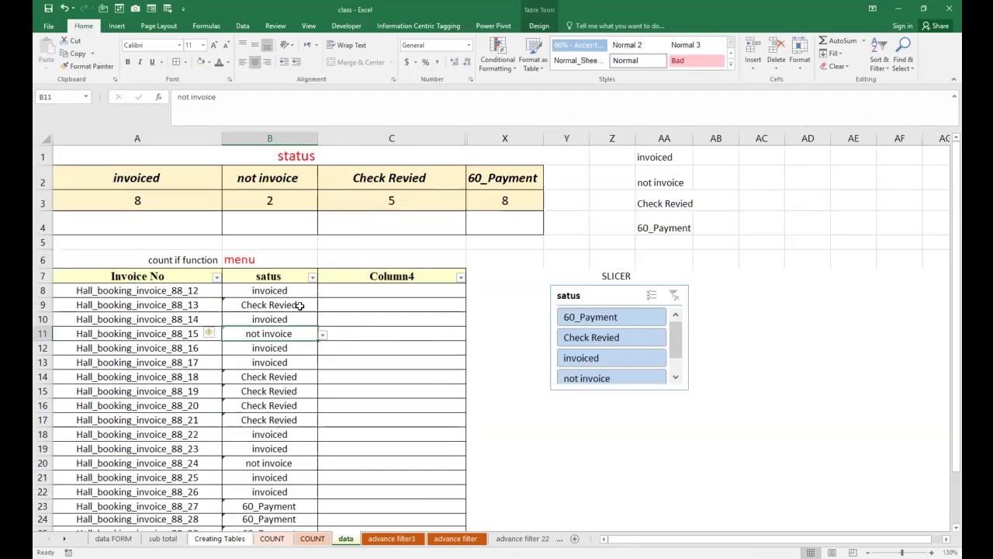
{"action": "left_click", "coordinate": [361, 199]}
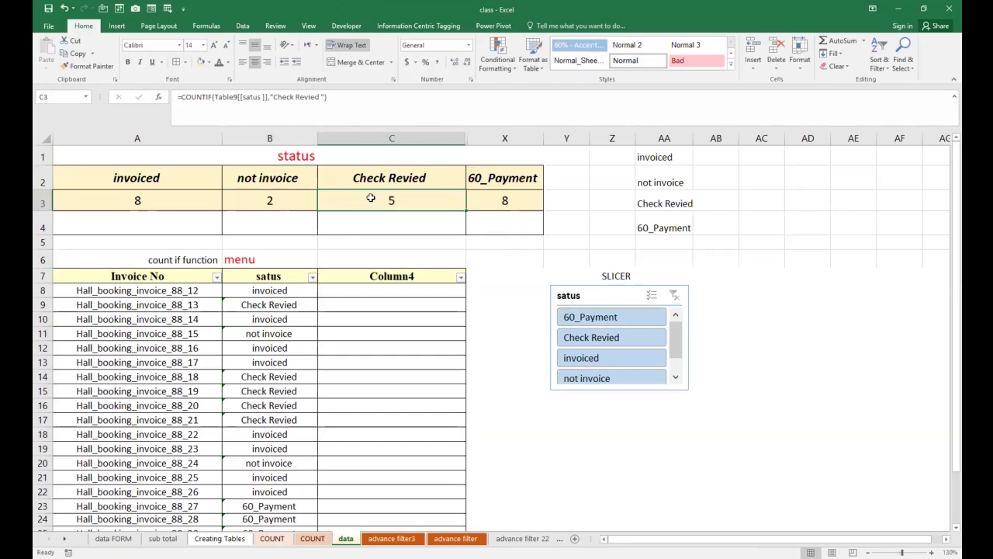
{"action": "left_click", "coordinate": [312, 277]}
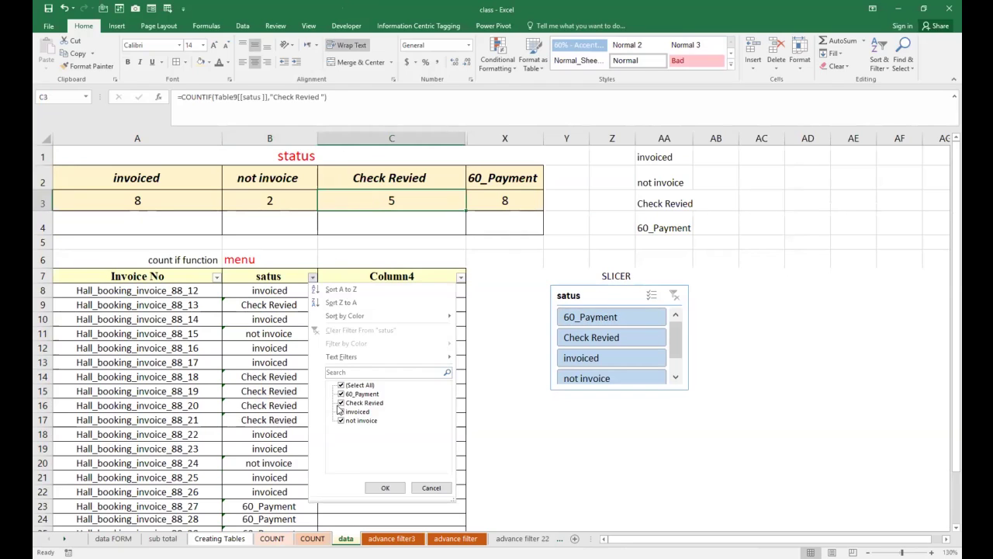
{"action": "left_click", "coordinate": [349, 386]}
{"action": "left_click", "coordinate": [281, 402]}
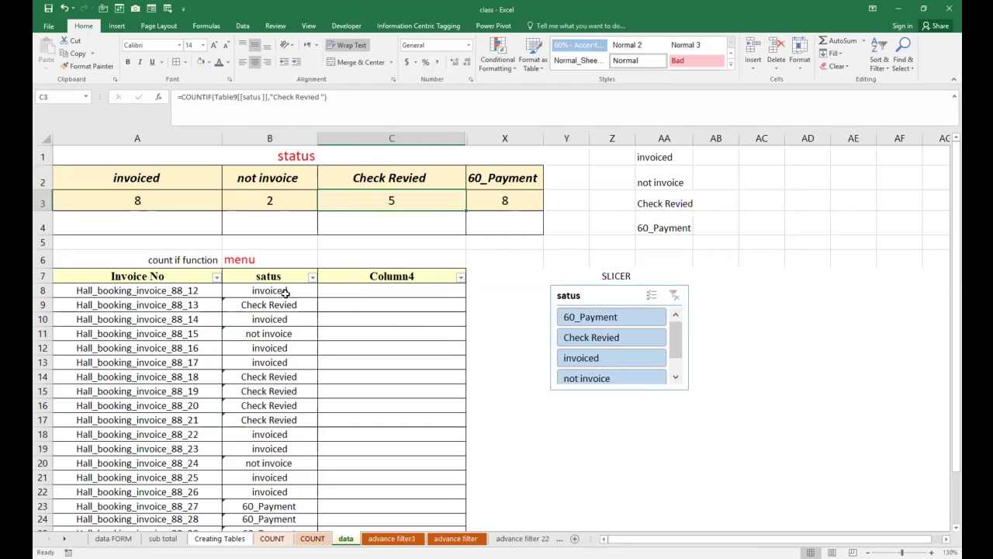
Change the status of Hall_booking_invoice_88_12 in B8 to Check Revied using its list of choices
{"action": "left_click", "coordinate": [285, 295]}
{"action": "left_click", "coordinate": [326, 296]}
{"action": "left_click", "coordinate": [312, 292]}
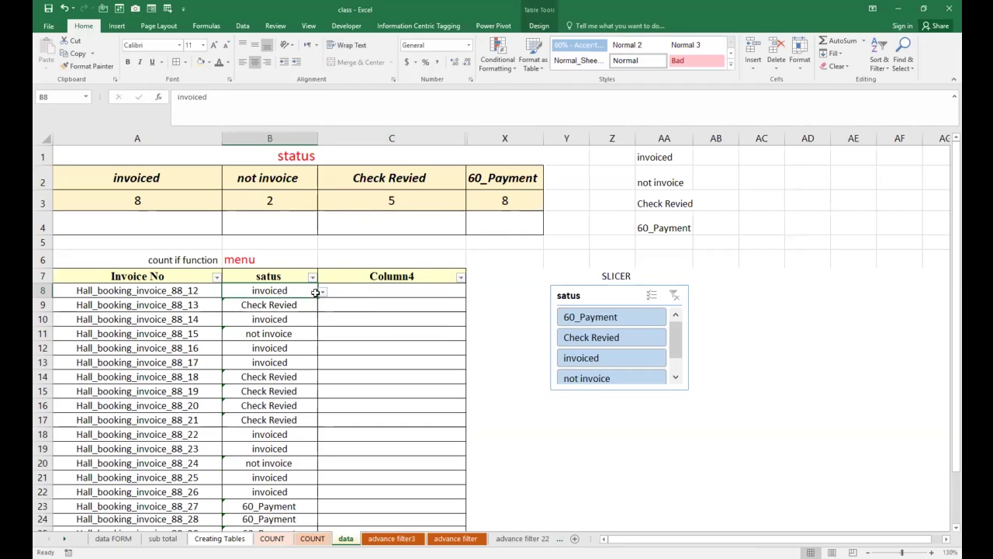
{"action": "left_click", "coordinate": [322, 292]}
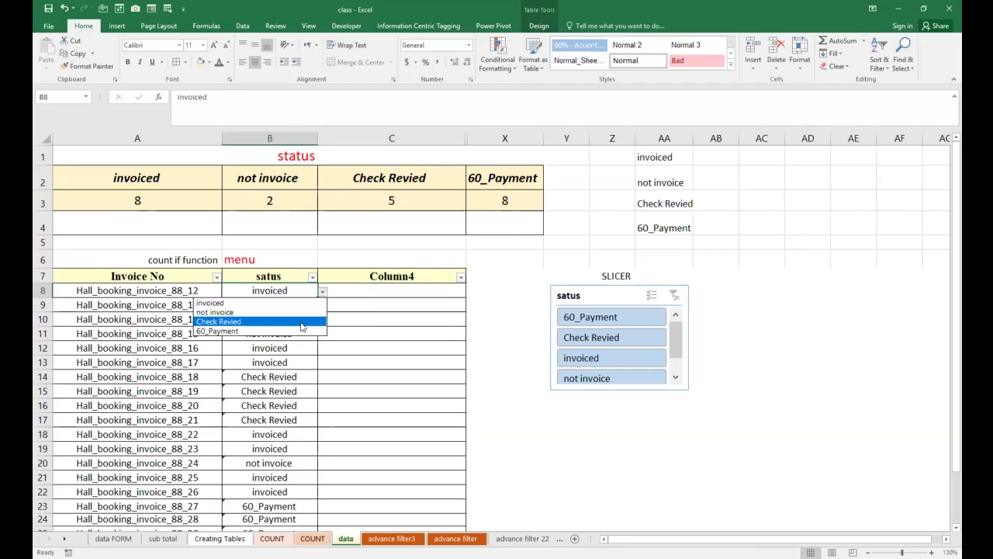
{"action": "left_click", "coordinate": [301, 322]}
Examine the satus column entries and compare them with the COUNTIF formula for 60_Payment in X3
{"action": "left_click", "coordinate": [287, 351]}
{"action": "left_click", "coordinate": [273, 375]}
{"action": "left_click", "coordinate": [291, 331]}
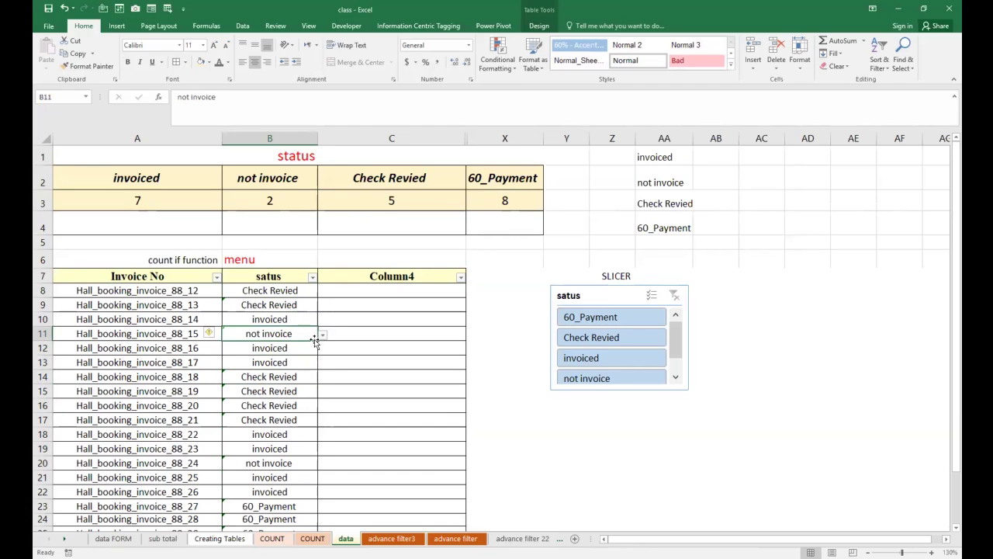
{"action": "left_click", "coordinate": [285, 373]}
{"action": "scroll", "coordinate": [284, 372], "scroll_direction": "down", "scroll_amount": 1}
{"action": "scroll", "coordinate": [281, 364], "scroll_direction": "up", "scroll_amount": 1}
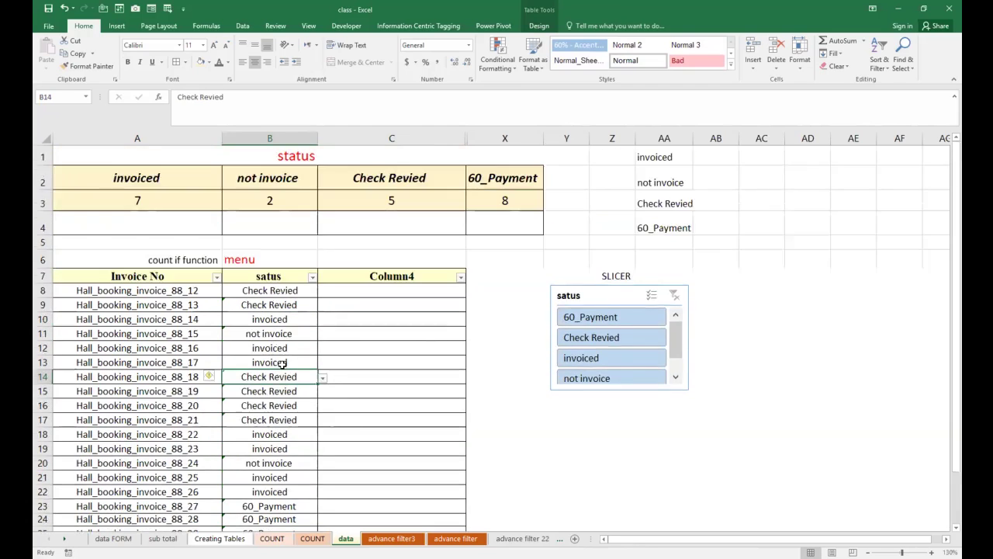
{"action": "left_click", "coordinate": [503, 200]}
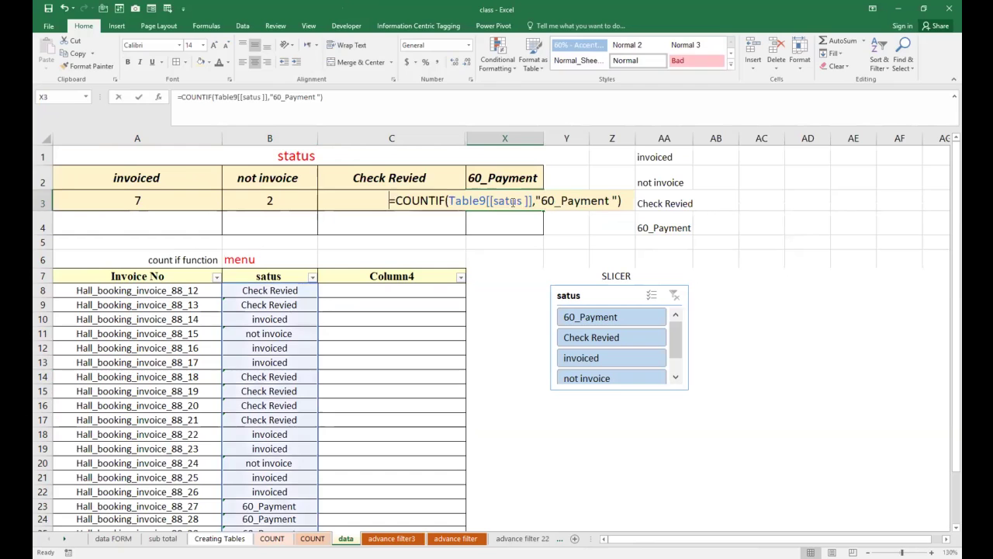
{"action": "double_click", "coordinate": [504, 201]}
{"action": "scroll", "coordinate": [302, 399], "scroll_direction": "down", "scroll_amount": 5}
{"action": "scroll", "coordinate": [302, 377], "scroll_direction": "up", "scroll_amount": 5}
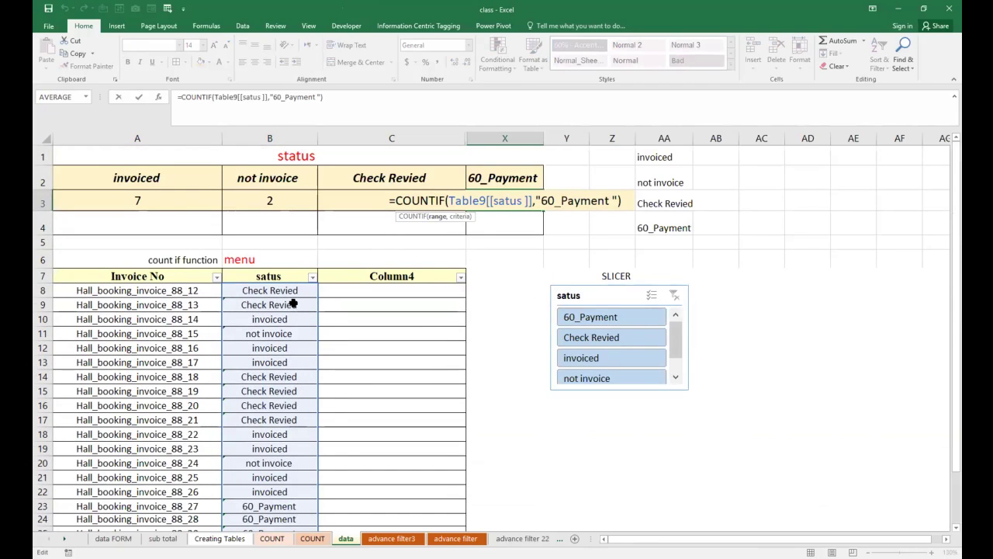
{"action": "scroll", "coordinate": [242, 519], "scroll_direction": "down", "scroll_amount": 2}
{"action": "scroll", "coordinate": [242, 519], "scroll_direction": "up", "scroll_amount": 2}
{"action": "key", "text": "ctrl+Return"}
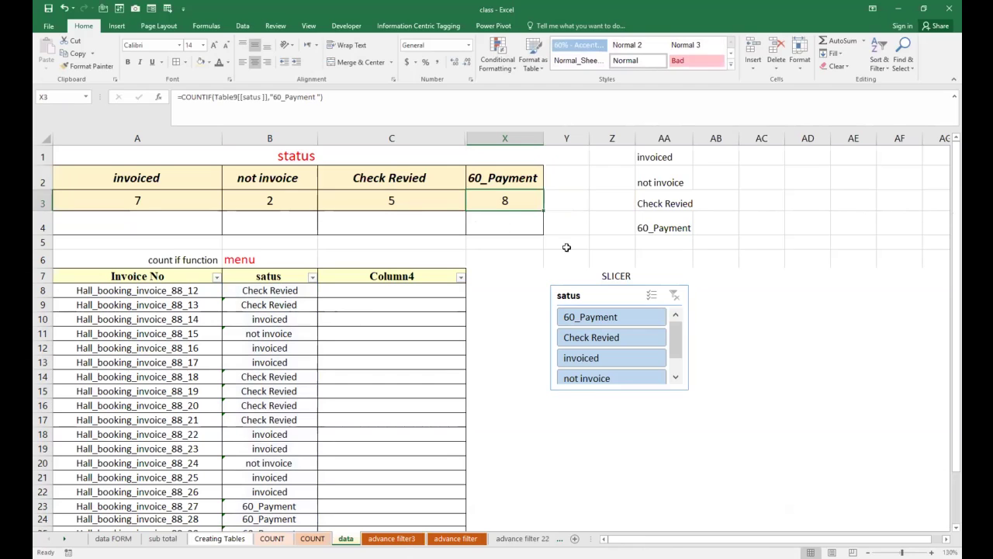
{"action": "left_click", "coordinate": [526, 315]}
{"action": "scroll", "coordinate": [528, 316], "scroll_direction": "down", "scroll_amount": 2}
{"action": "scroll", "coordinate": [528, 316], "scroll_direction": "up", "scroll_amount": 2}
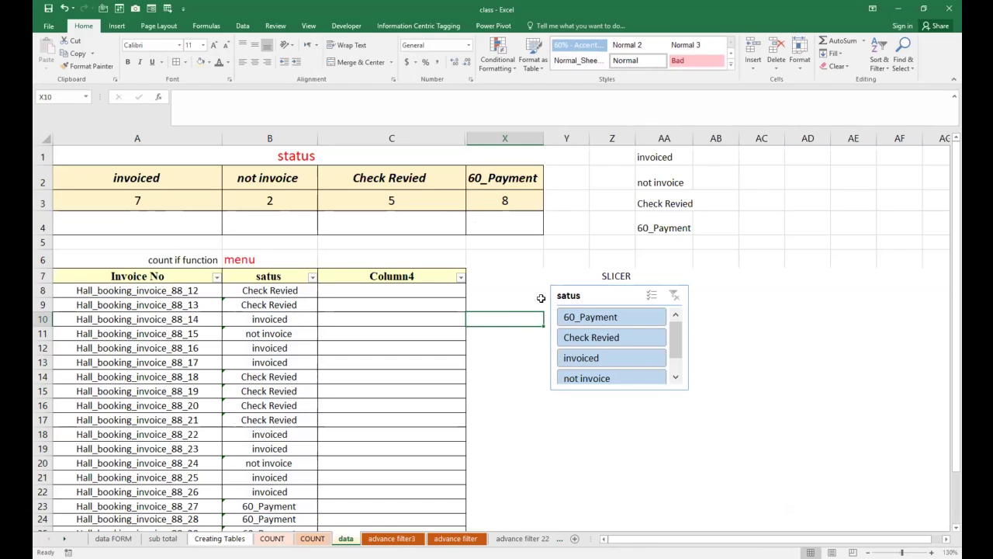
{"action": "scroll", "coordinate": [528, 303], "scroll_direction": "down", "scroll_amount": 1}
{"action": "scroll", "coordinate": [467, 304], "scroll_direction": "up", "scroll_amount": 1}
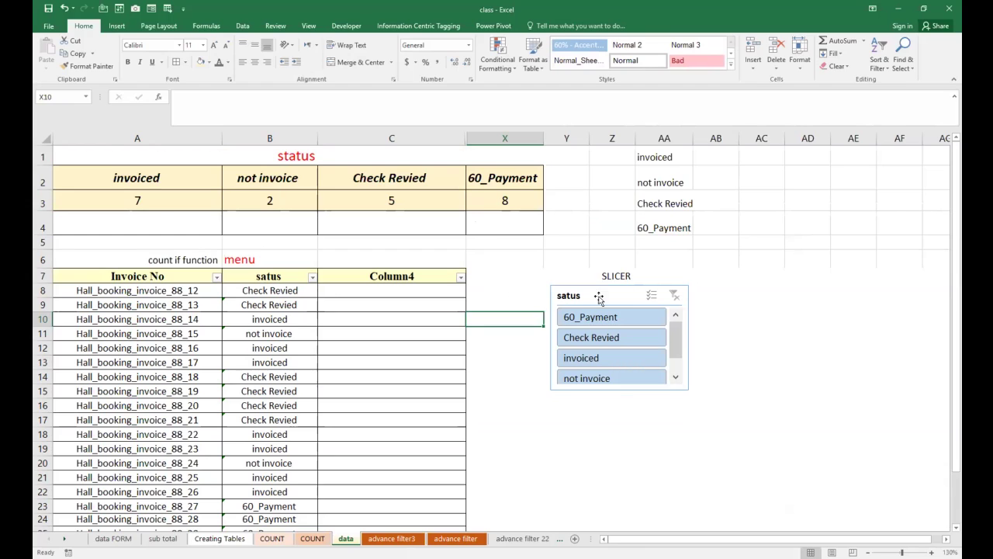
Compare the status source entries in AA1:AA4 with the list of choices offered in B8
{"action": "left_click_drag", "start_coordinate": [660, 157], "coordinate": [660, 229]}
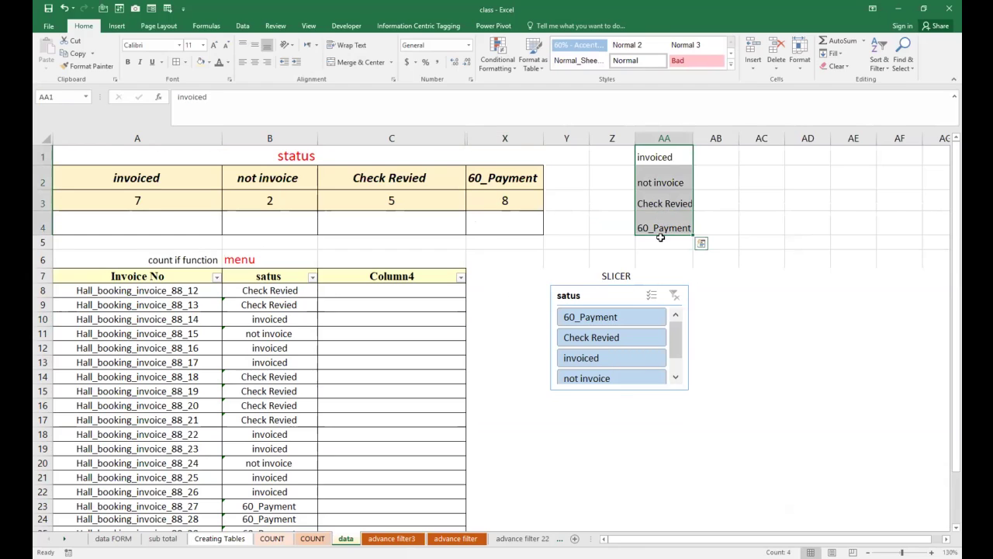
{"action": "left_click", "coordinate": [470, 322]}
{"action": "left_click", "coordinate": [291, 288]}
{"action": "left_click", "coordinate": [322, 294]}
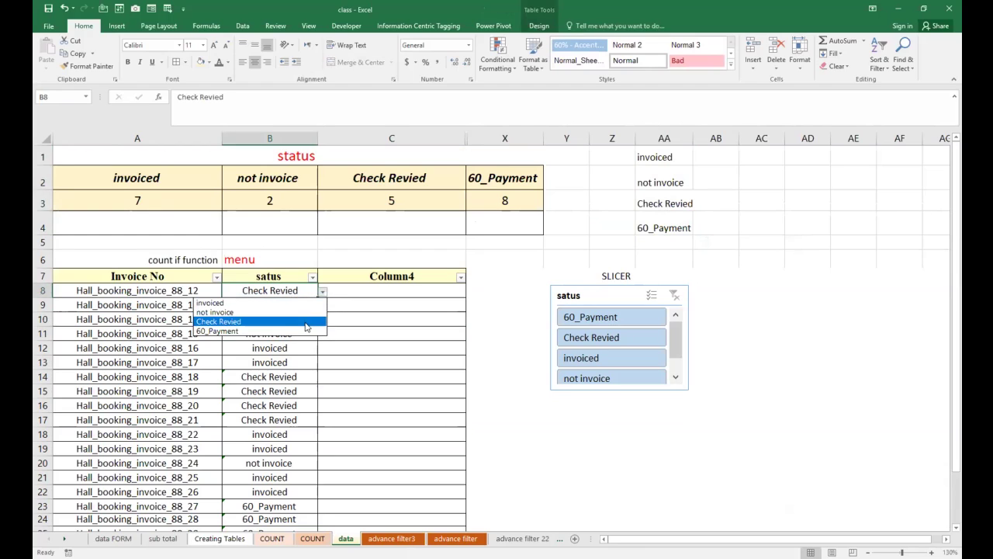
{"action": "left_click", "coordinate": [368, 328]}
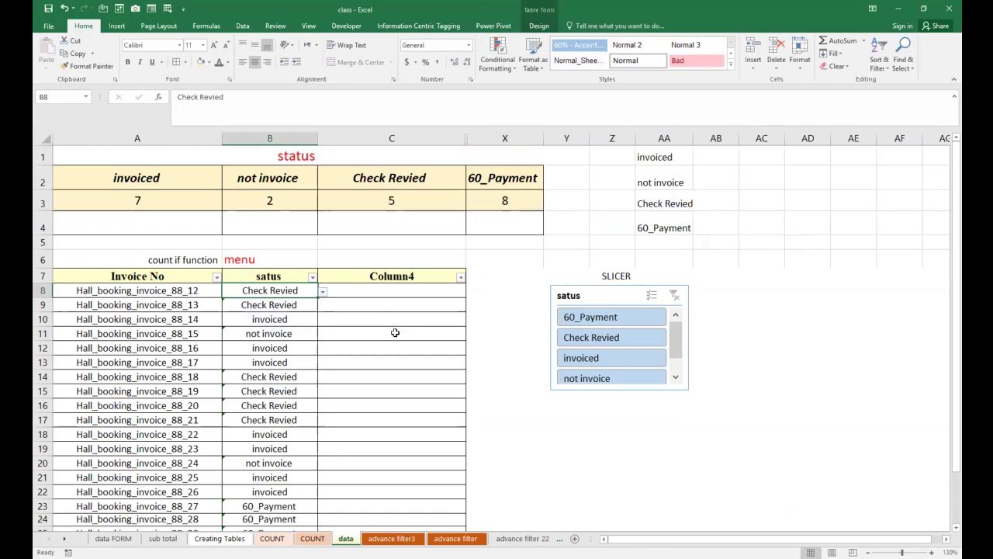
Clear all satus entries in B8:B30 and delete the satus slicer
{"action": "left_click_drag", "start_coordinate": [300, 290], "coordinate": [279, 505]}
{"action": "key", "text": "Delete"}
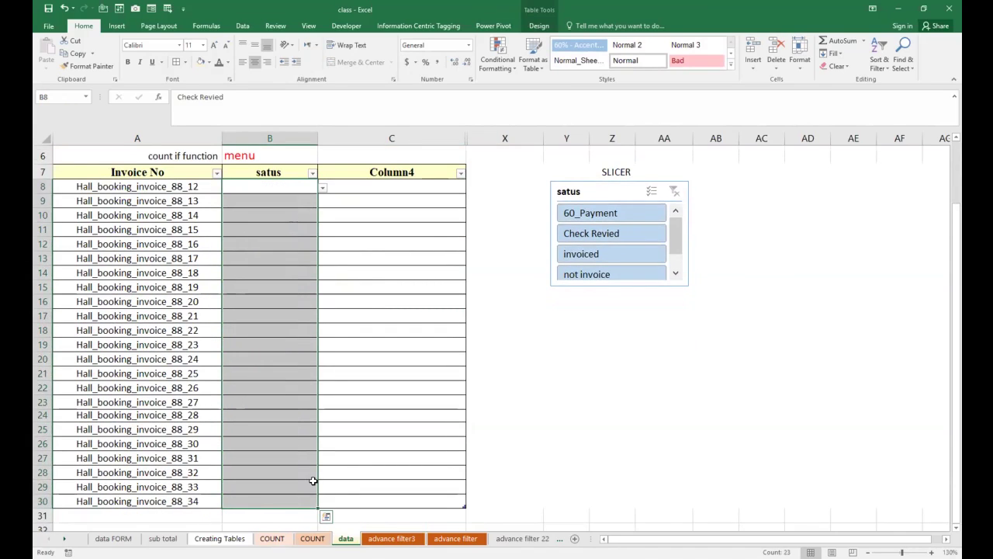
{"action": "scroll", "coordinate": [353, 467], "scroll_direction": "up", "scroll_amount": 2}
{"action": "left_click", "coordinate": [379, 437]}
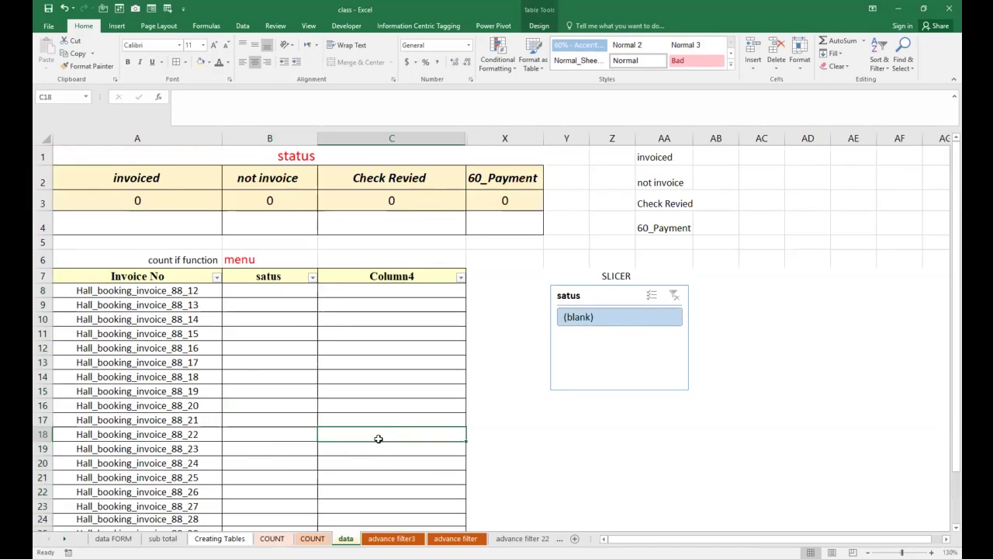
{"action": "left_click", "coordinate": [675, 299]}
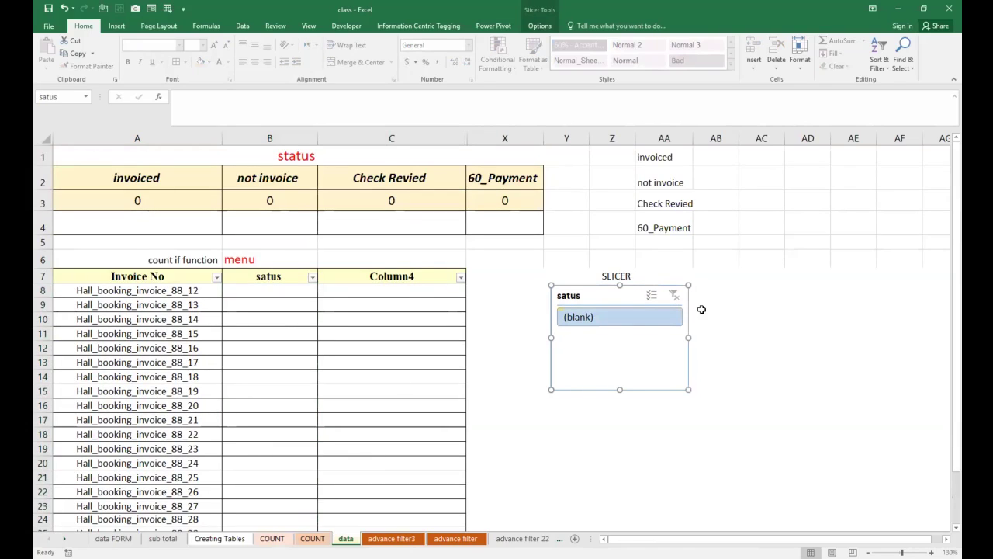
{"action": "key", "text": "Delete"}
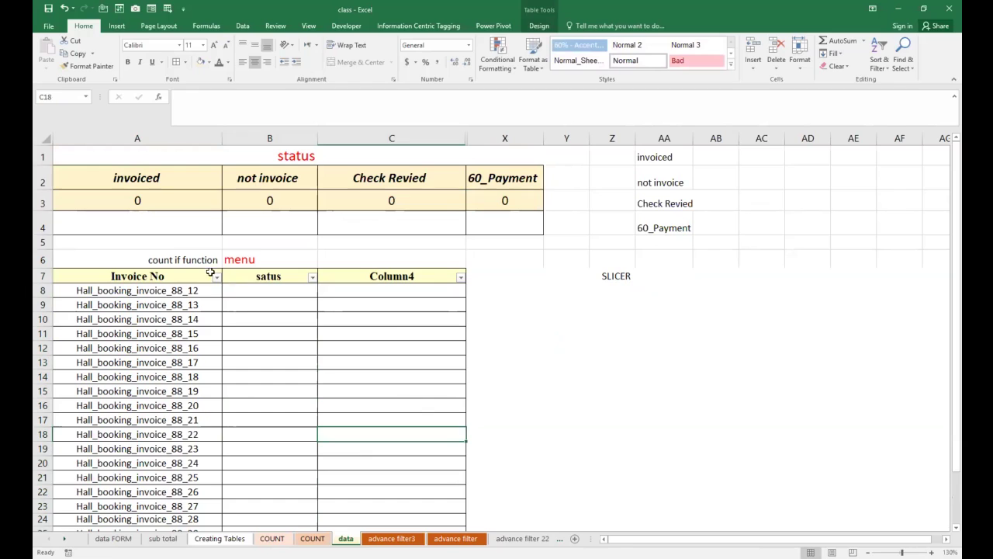
Check the status source entries and change the one in AA3 to Cheq Recvied
{"action": "left_click", "coordinate": [255, 287]}
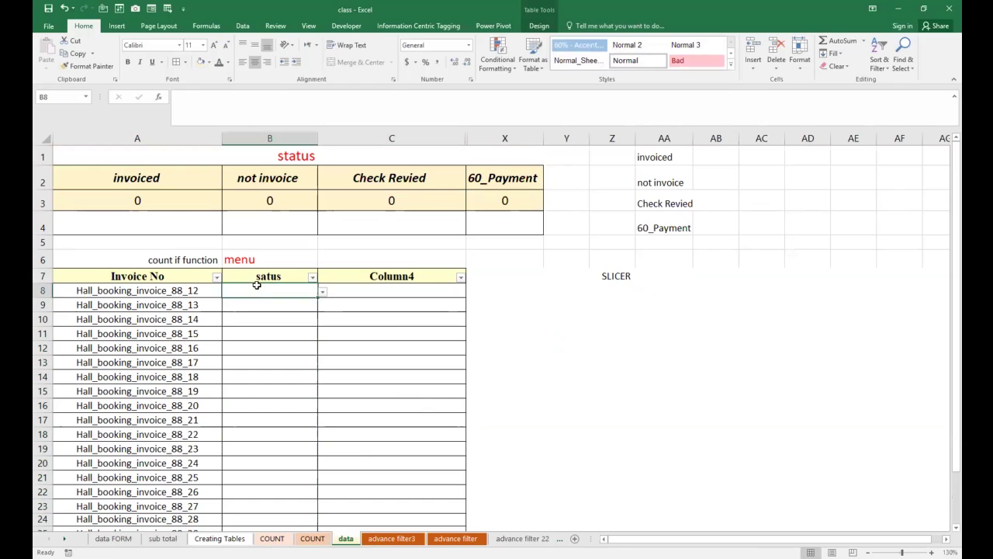
{"action": "double_click", "coordinate": [658, 158]}
{"action": "left_click", "coordinate": [688, 178]}
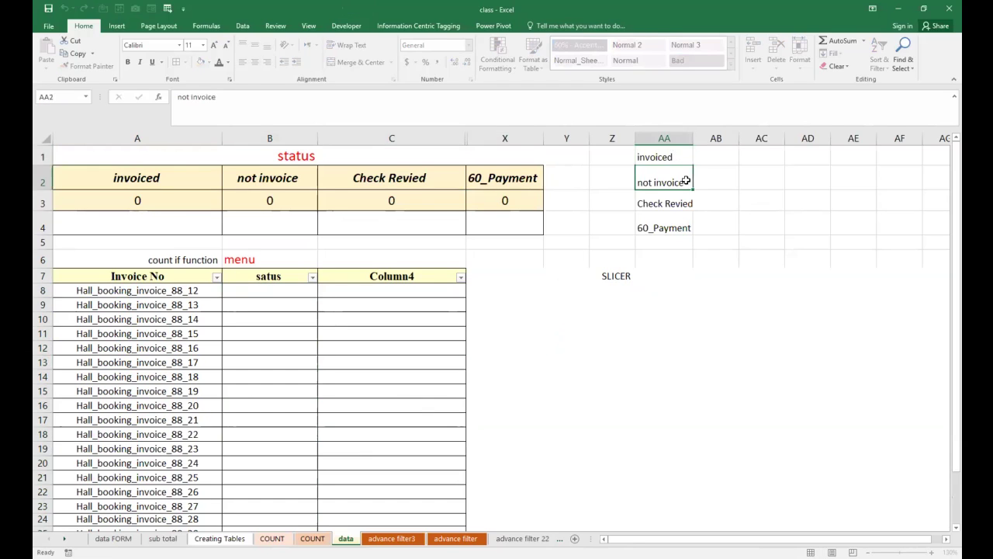
{"action": "double_click", "coordinate": [689, 203]}
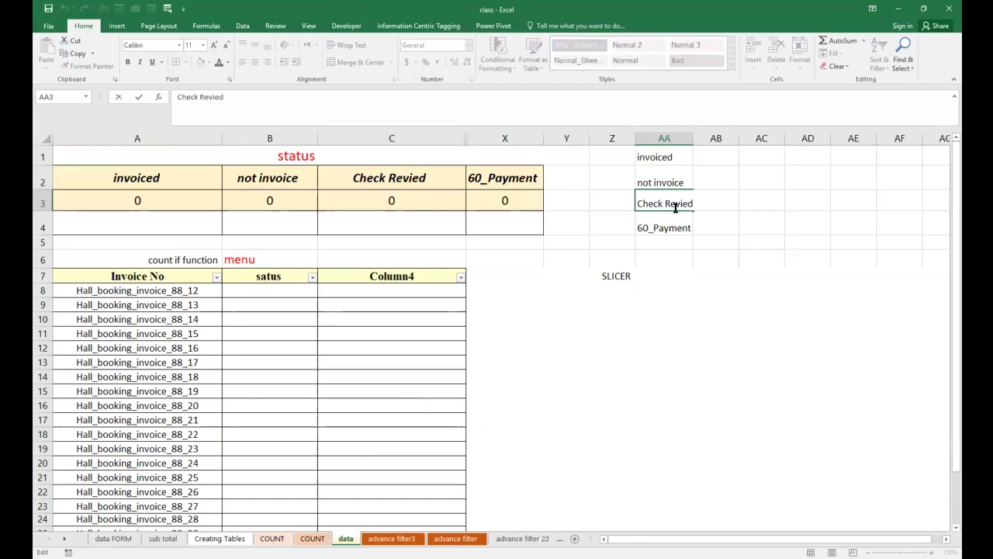
{"action": "left_click_drag", "start_coordinate": [663, 203], "coordinate": [745, 213]}
{"action": "key", "text": "BackSpace"}
{"action": "type", "text": "rECIVED"}
{"action": "key", "text": "BackSpace"}
{"action": "key", "text": "BackSpace"}
{"action": "key", "text": "BackSpace"}
{"action": "key", "text": "BackSpace"}
{"action": "key", "text": "BackSpace"}
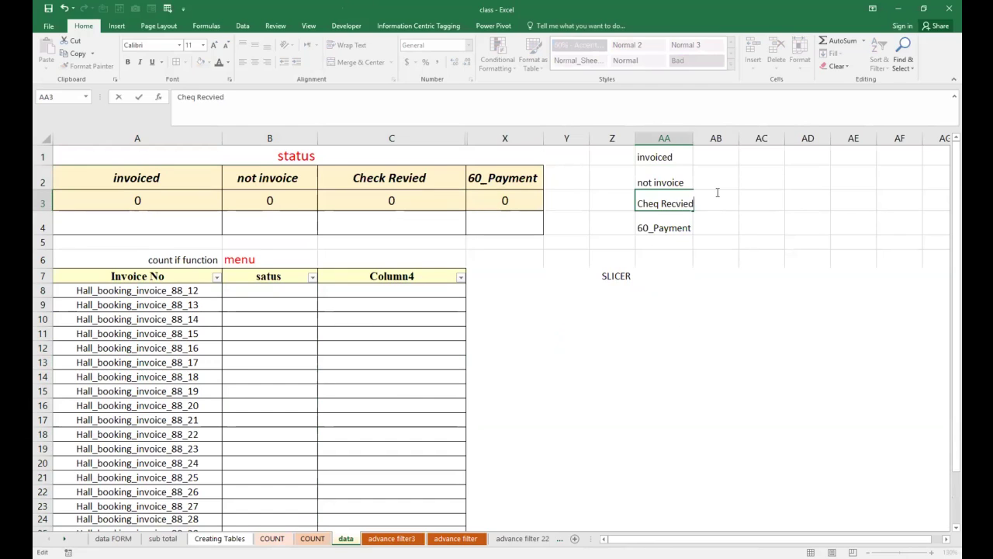
{"action": "key", "text": "Return"}
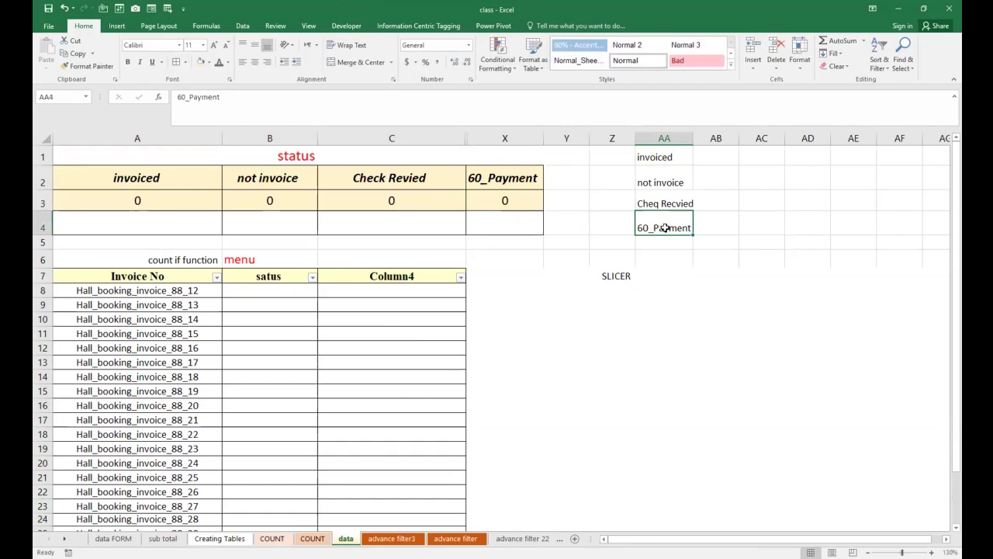
Set the data validation of B8 to allow a List with the source =$AA$1:$AA$4
{"action": "left_click_drag", "start_coordinate": [661, 157], "coordinate": [661, 226]}
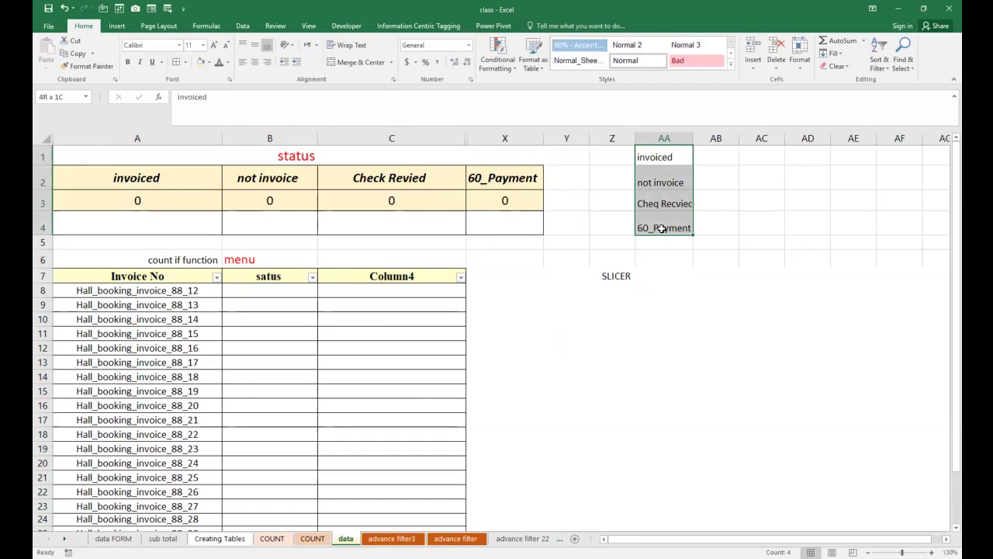
{"action": "left_click", "coordinate": [284, 290]}
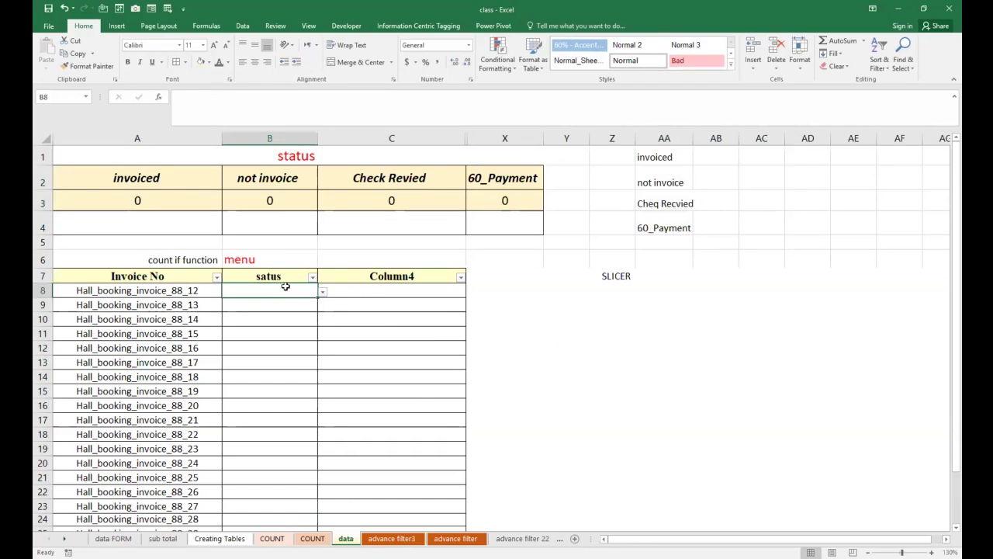
{"action": "left_click", "coordinate": [242, 26]}
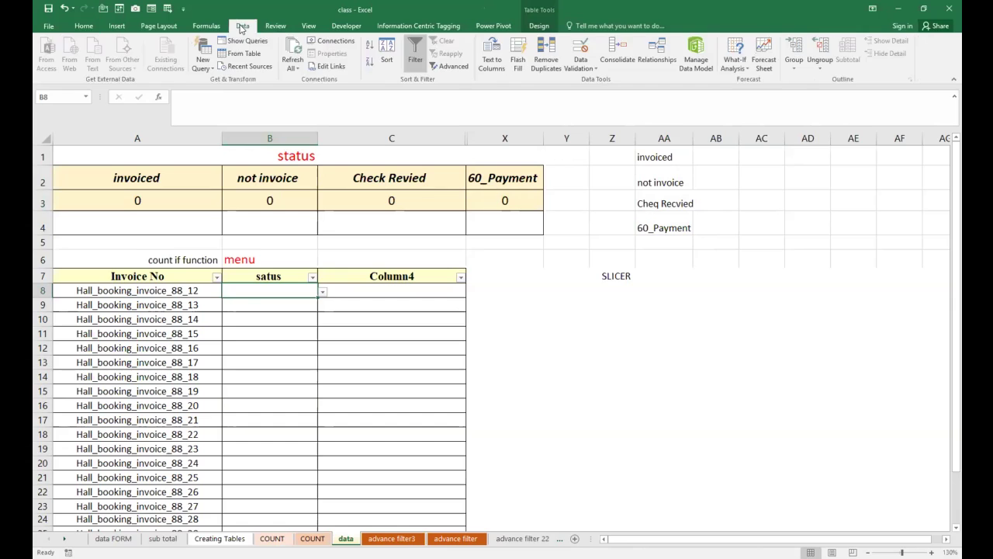
{"action": "left_click", "coordinate": [577, 72]}
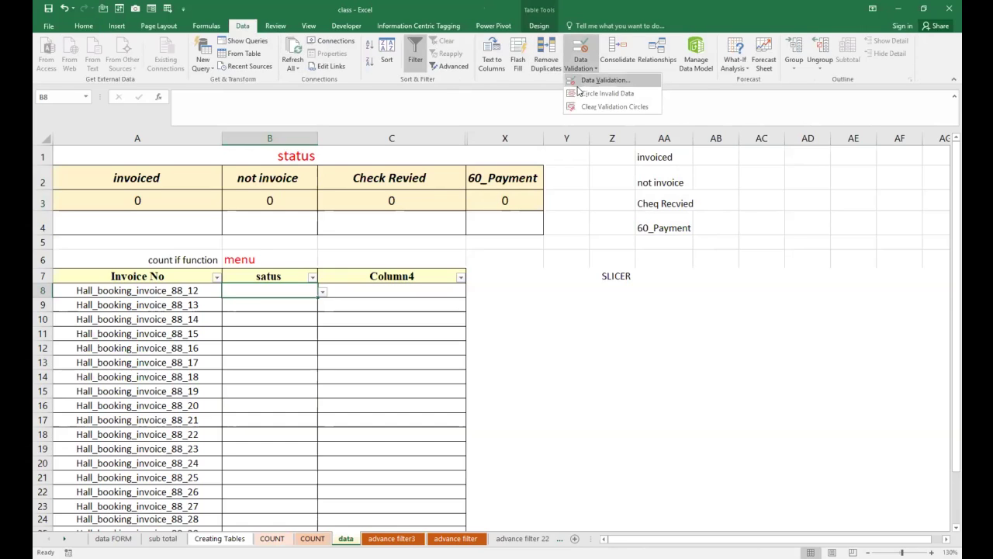
{"action": "left_click", "coordinate": [926, 105]}
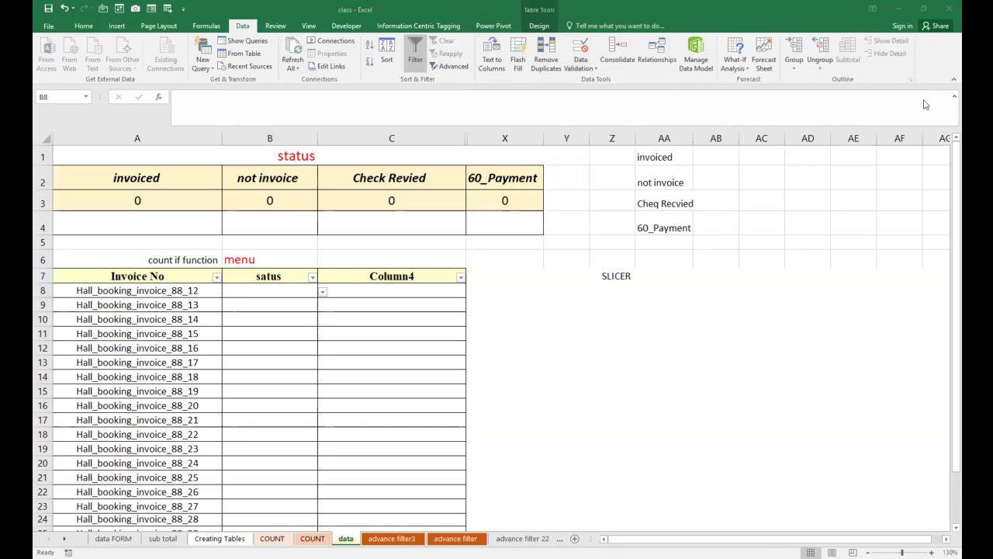
{"action": "left_click", "coordinate": [583, 70]}
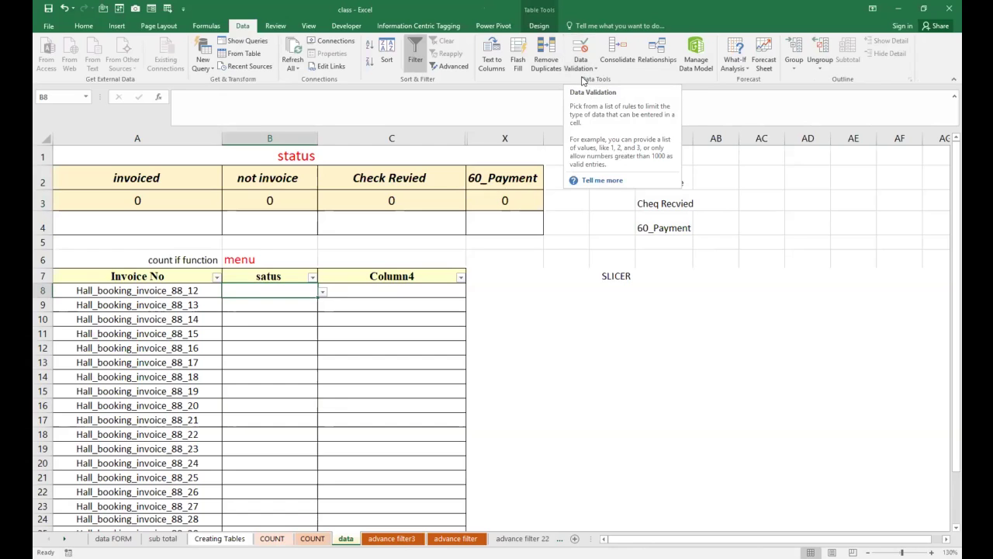
{"action": "left_click", "coordinate": [590, 69]}
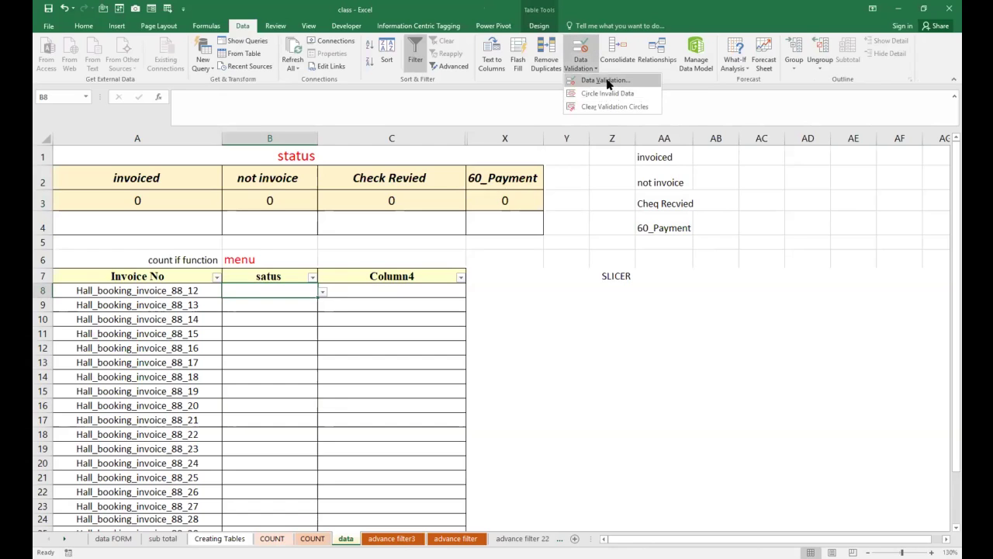
{"action": "left_click", "coordinate": [608, 82]}
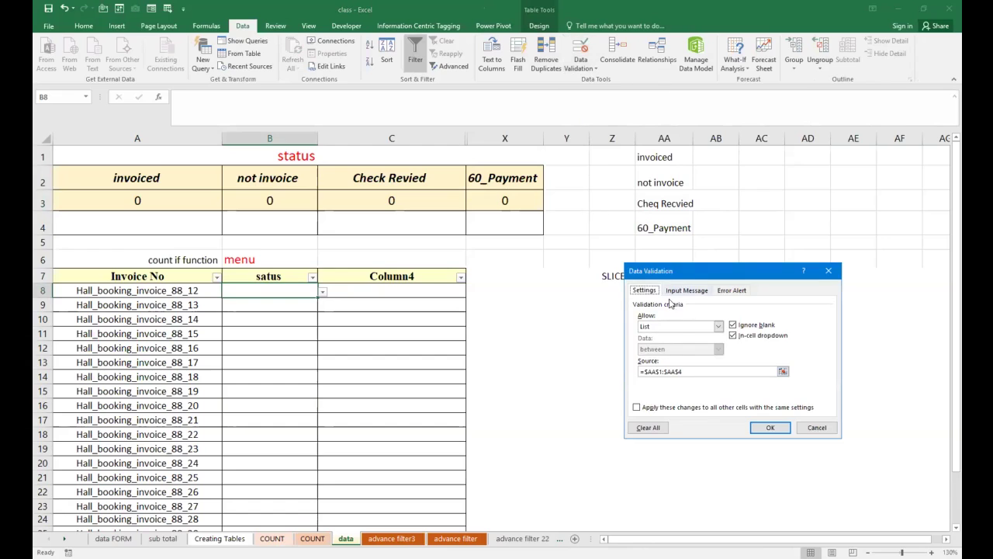
{"action": "left_click", "coordinate": [718, 326]}
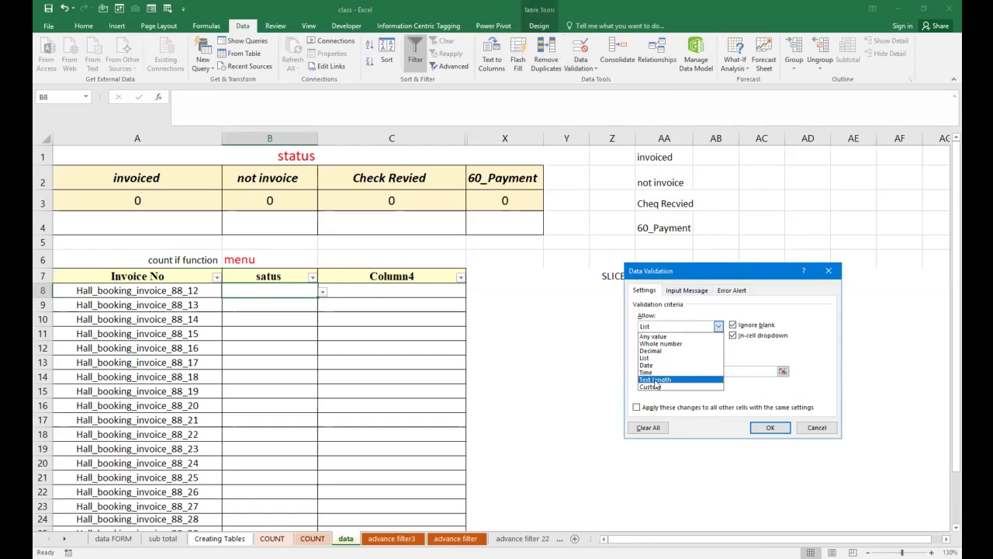
{"action": "left_click", "coordinate": [651, 357]}
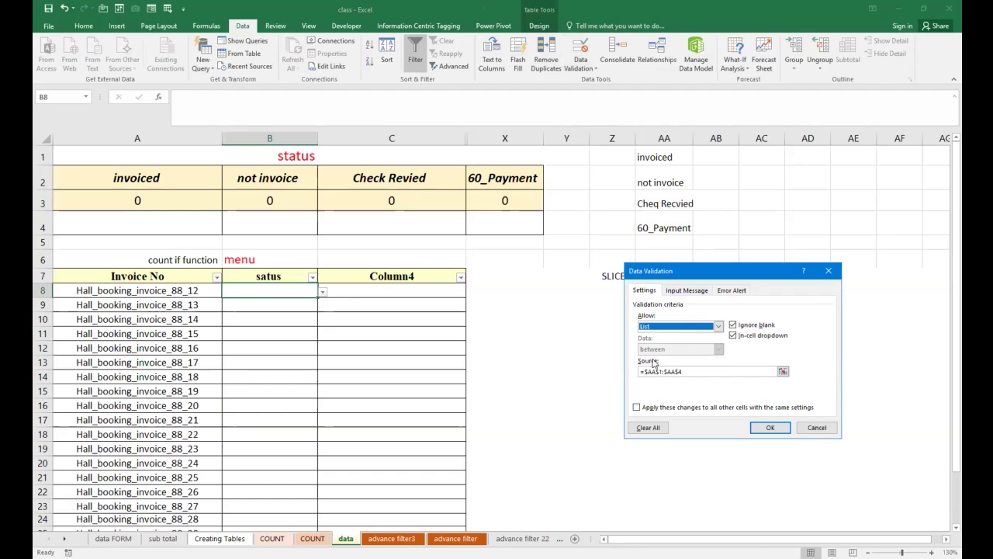
{"action": "left_click_drag", "start_coordinate": [698, 371], "coordinate": [638, 373]}
{"action": "key", "text": "BackSpace"}
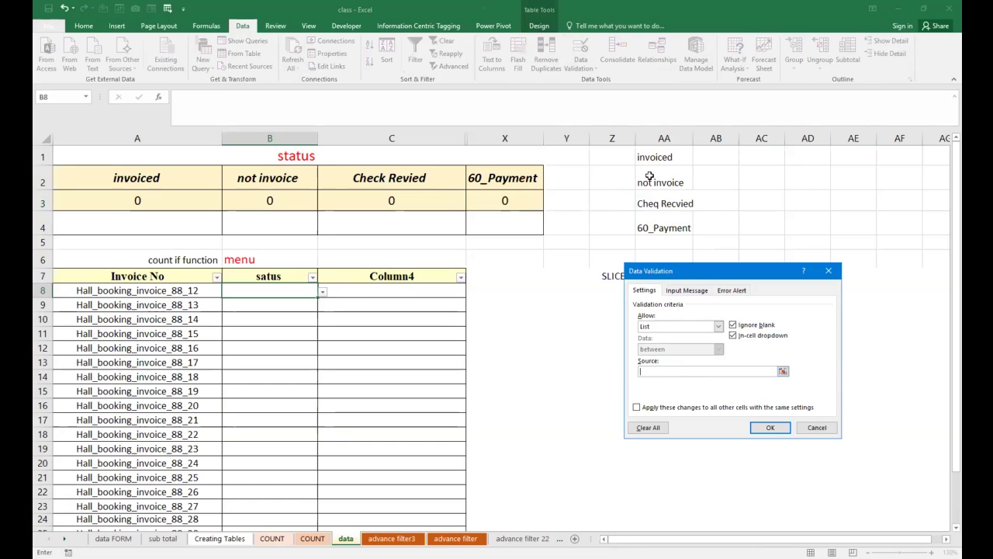
{"action": "left_click_drag", "start_coordinate": [650, 157], "coordinate": [652, 221]}
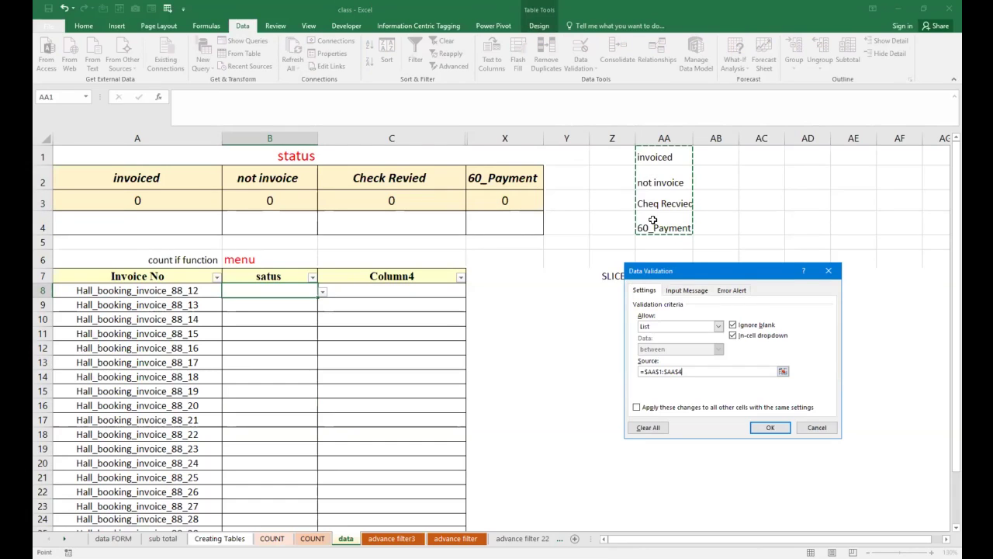
{"action": "left_click", "coordinate": [771, 429]}
Choose invoiced as the status in B8 and not invoice in B9
{"action": "left_click", "coordinate": [309, 319]}
{"action": "left_click", "coordinate": [312, 277]}
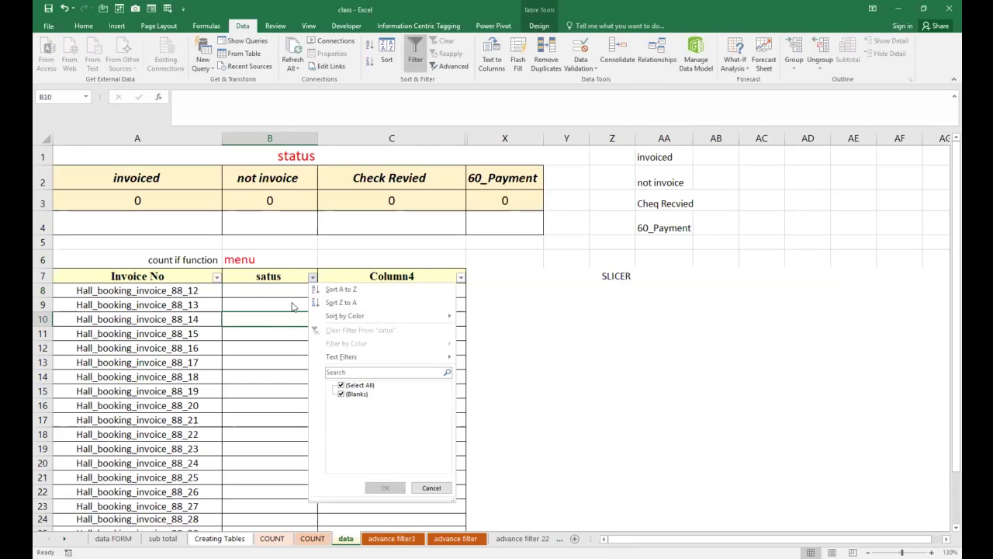
{"action": "left_click", "coordinate": [310, 291]}
{"action": "left_click", "coordinate": [322, 294]}
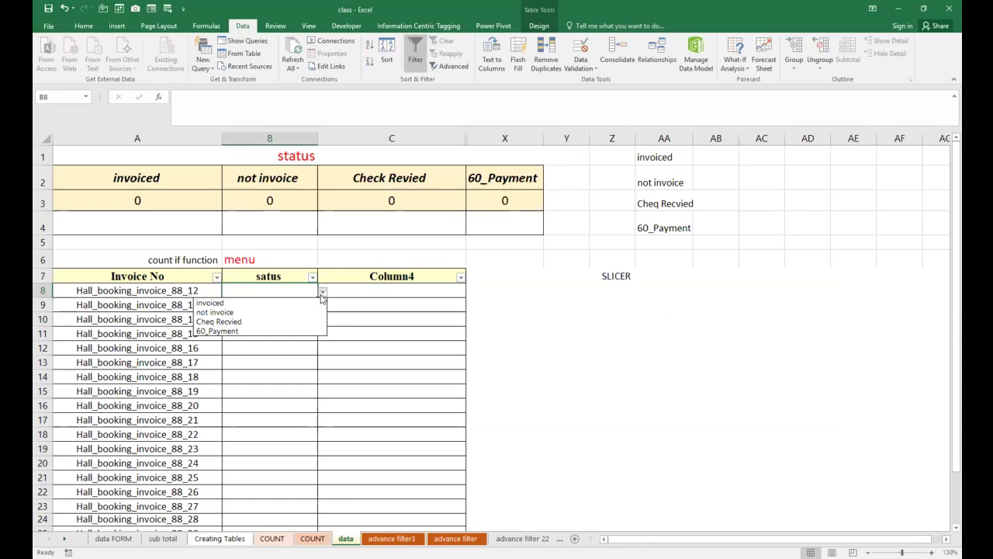
{"action": "left_click", "coordinate": [312, 302]}
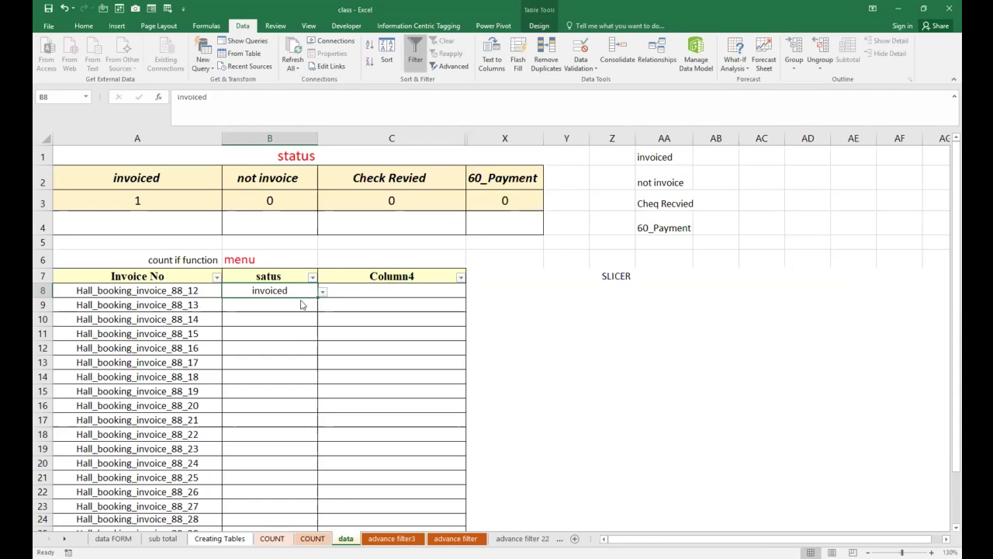
{"action": "left_click", "coordinate": [311, 301]}
{"action": "left_click", "coordinate": [323, 308]}
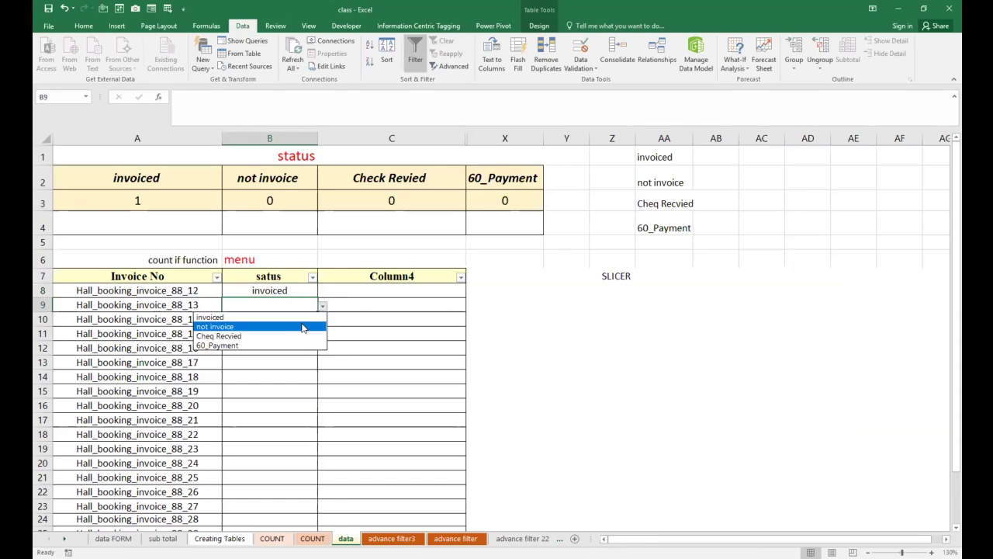
{"action": "left_click", "coordinate": [302, 326]}
Choose 60_Payment as the status in B10 and keep not invoice in B9
{"action": "left_click", "coordinate": [302, 320]}
{"action": "left_click", "coordinate": [322, 320]}
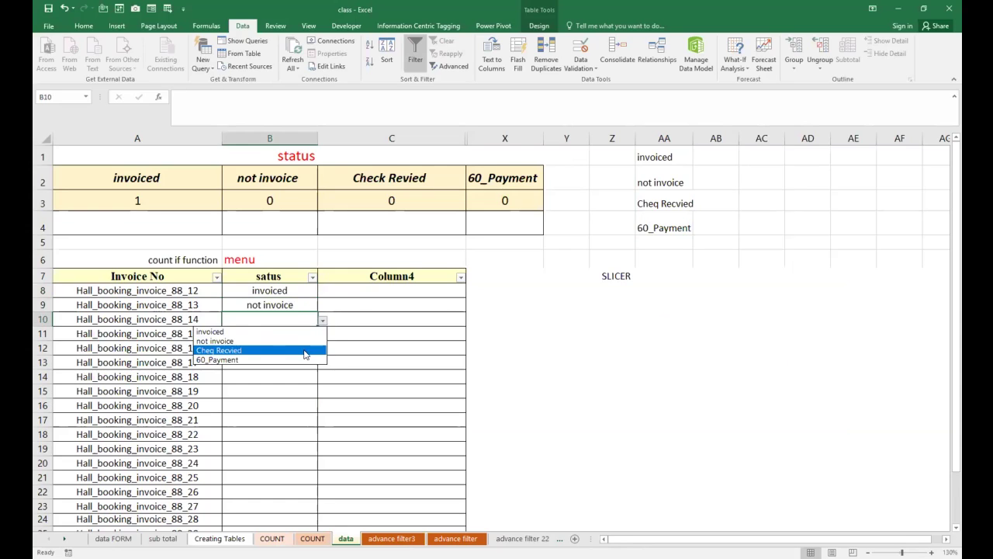
{"action": "left_click", "coordinate": [305, 350]}
{"action": "left_click", "coordinate": [323, 321]}
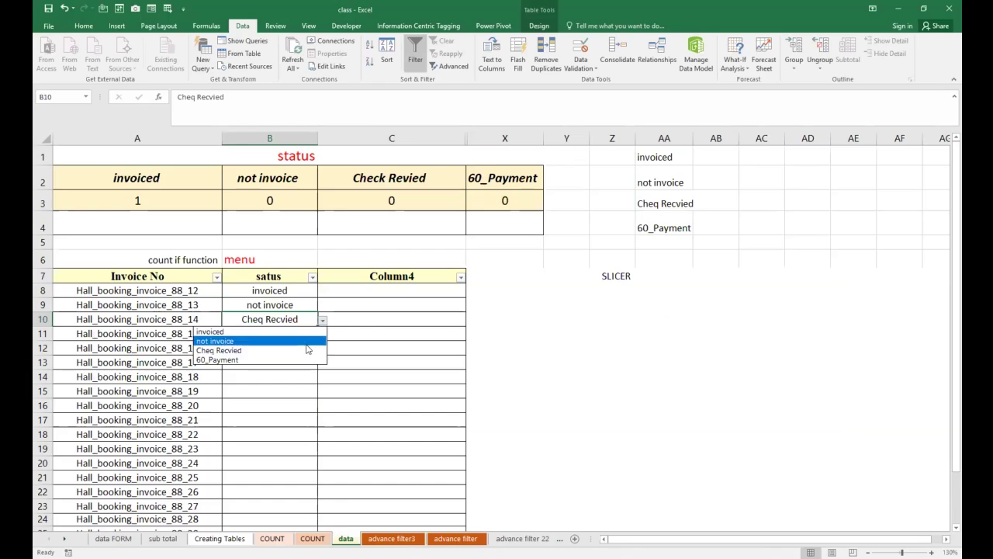
{"action": "left_click", "coordinate": [301, 360]}
{"action": "left_click", "coordinate": [287, 351]}
{"action": "left_click", "coordinate": [287, 305]}
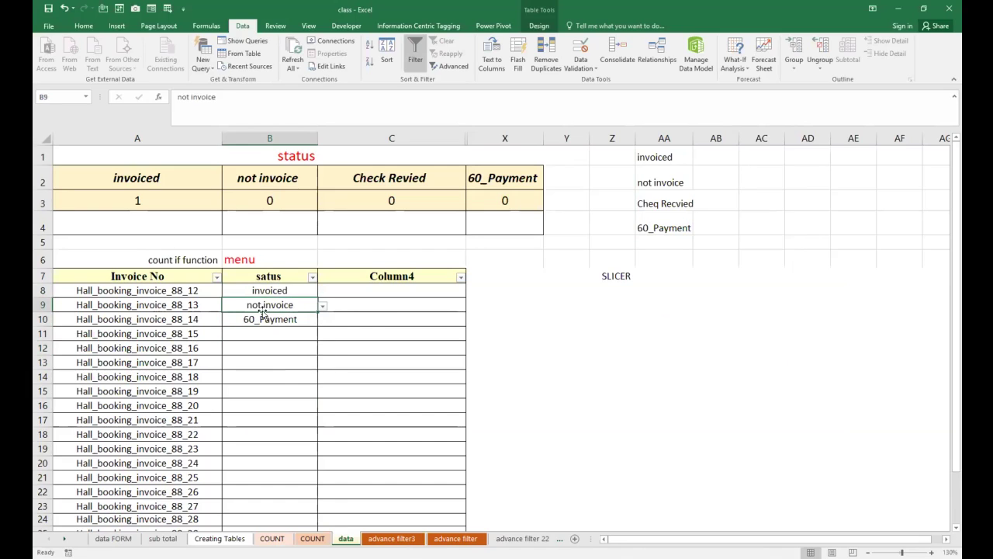
{"action": "left_click", "coordinate": [324, 308]}
{"action": "left_click", "coordinate": [301, 353]}
Choose Cheq Recvied as the status in B11 and not invoice in B12
{"action": "left_click", "coordinate": [281, 338]}
{"action": "left_click", "coordinate": [323, 338]}
{"action": "left_click", "coordinate": [271, 365]}
{"action": "left_click", "coordinate": [310, 348]}
{"action": "left_click", "coordinate": [323, 351]}
{"action": "left_click", "coordinate": [270, 365]}
Copy the statuses in B8:B12 and paste them repeatedly down the satus column to fill B13:B27
{"action": "left_click_drag", "start_coordinate": [267, 293], "coordinate": [273, 349]}
{"action": "key", "text": "ctrl+c"}
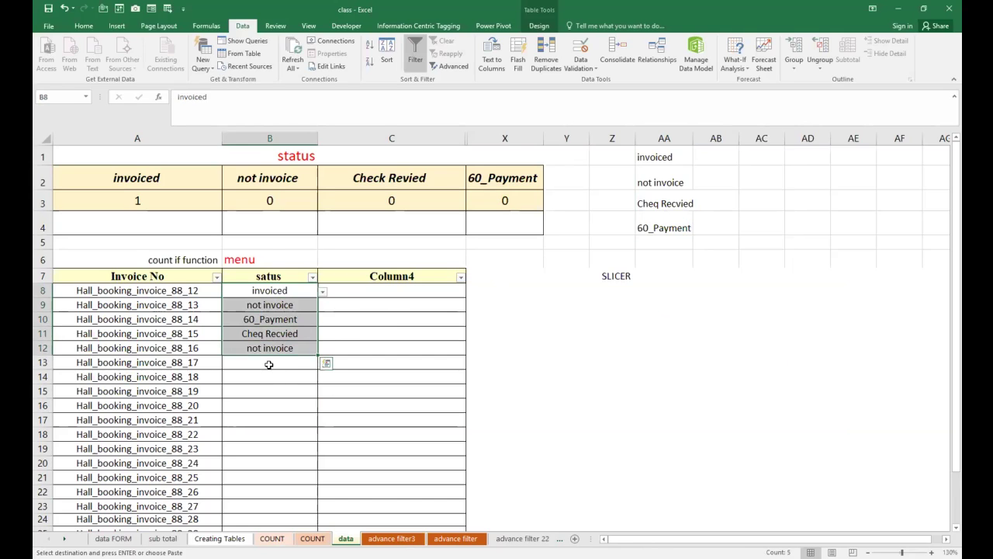
{"action": "left_click", "coordinate": [268, 364]}
{"action": "key", "text": "ctrl+v"}
{"action": "left_click", "coordinate": [260, 434]}
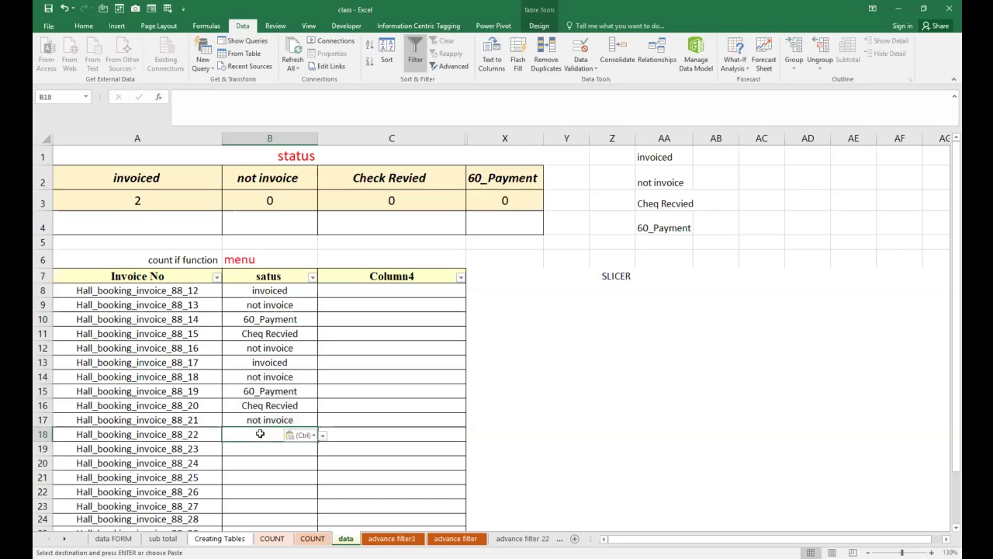
{"action": "key", "text": "ctrl+v"}
{"action": "scroll", "coordinate": [259, 431], "scroll_direction": "down", "scroll_amount": 3}
{"action": "left_click", "coordinate": [262, 340]}
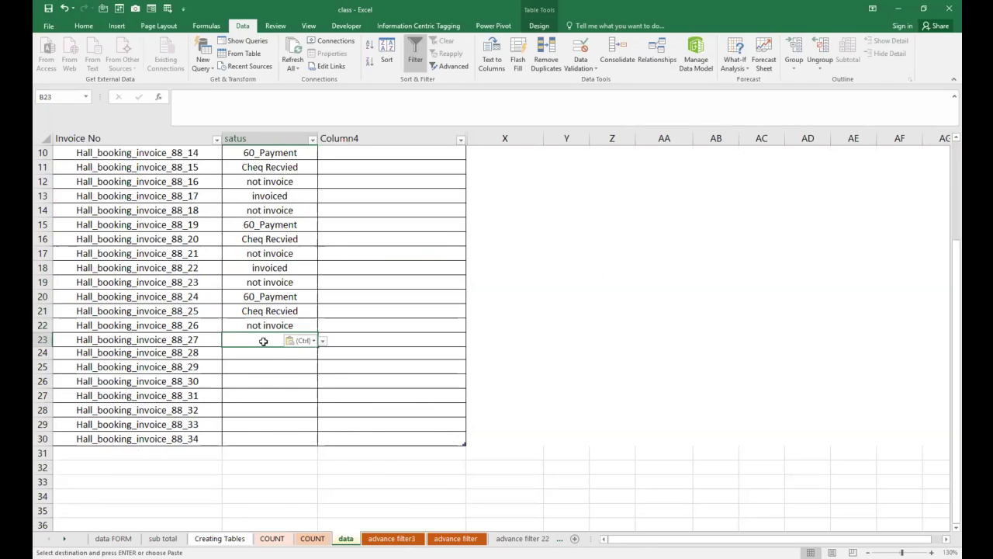
{"action": "key", "text": "ctrl+v"}
Copy the statuses in B25:B27 into the remaining satus cells B28:B30
{"action": "left_click", "coordinate": [255, 412]}
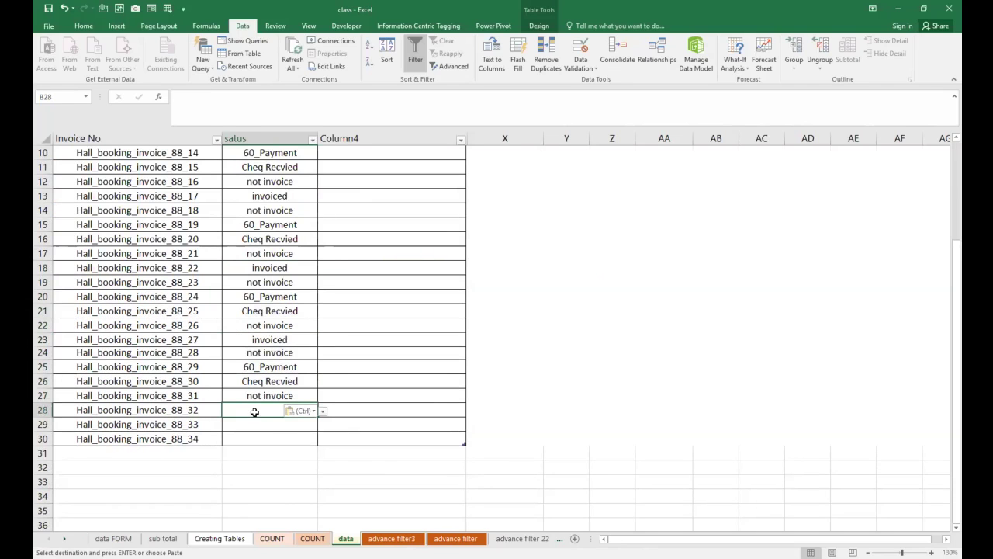
{"action": "left_click", "coordinate": [258, 371]}
{"action": "left_click_drag", "start_coordinate": [259, 374], "coordinate": [262, 395]}
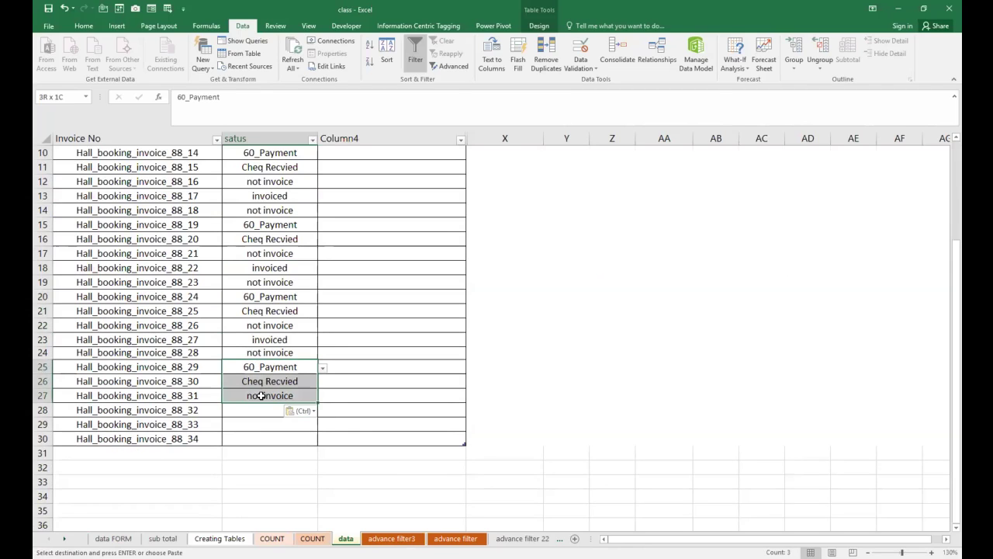
{"action": "left_click", "coordinate": [254, 411]}
{"action": "key", "text": "ctrl+v"}
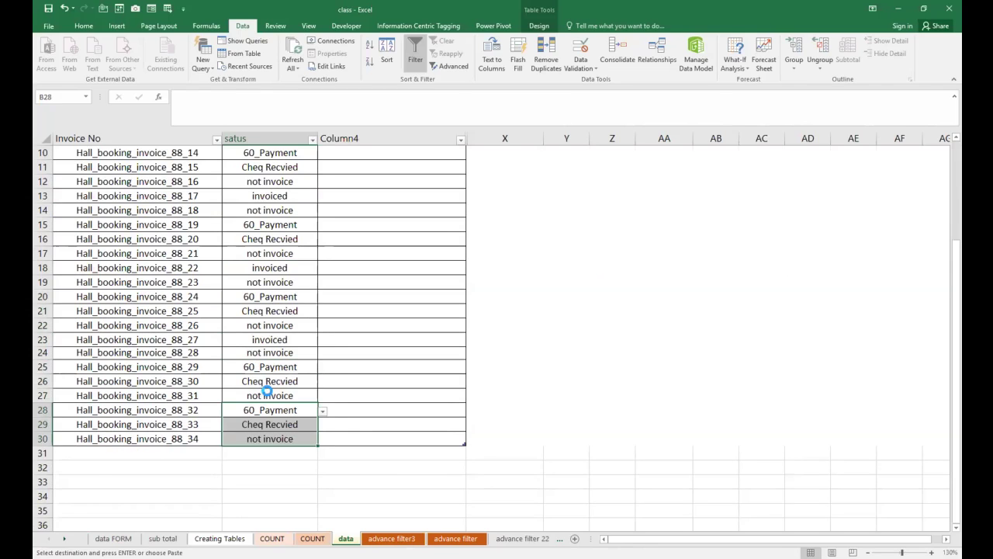
{"action": "scroll", "coordinate": [404, 310], "scroll_direction": "up", "scroll_amount": 3}
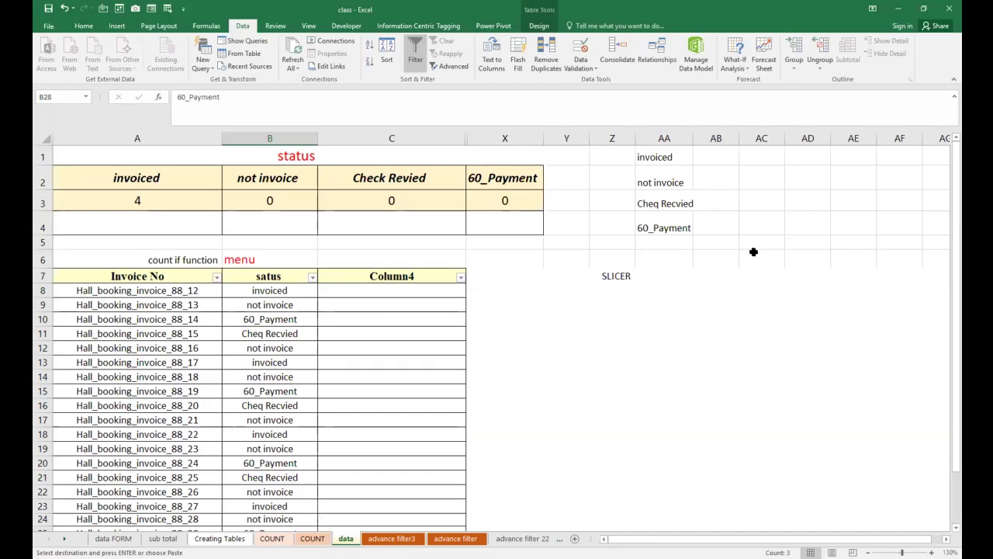
Insert a slicer for the satus field of the invoice table in A7:C30
{"action": "left_click", "coordinate": [875, 114]}
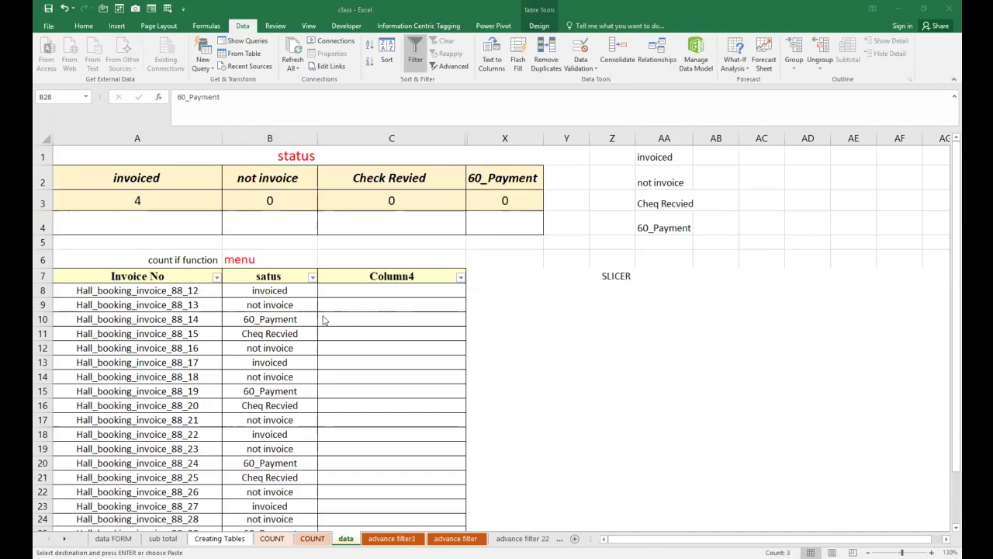
{"action": "scroll", "coordinate": [314, 322], "scroll_direction": "down", "scroll_amount": 1}
{"action": "scroll", "coordinate": [314, 322], "scroll_direction": "up", "scroll_amount": 1}
{"action": "left_click", "coordinate": [103, 293]}
{"action": "left_click_drag", "start_coordinate": [99, 278], "coordinate": [413, 504]}
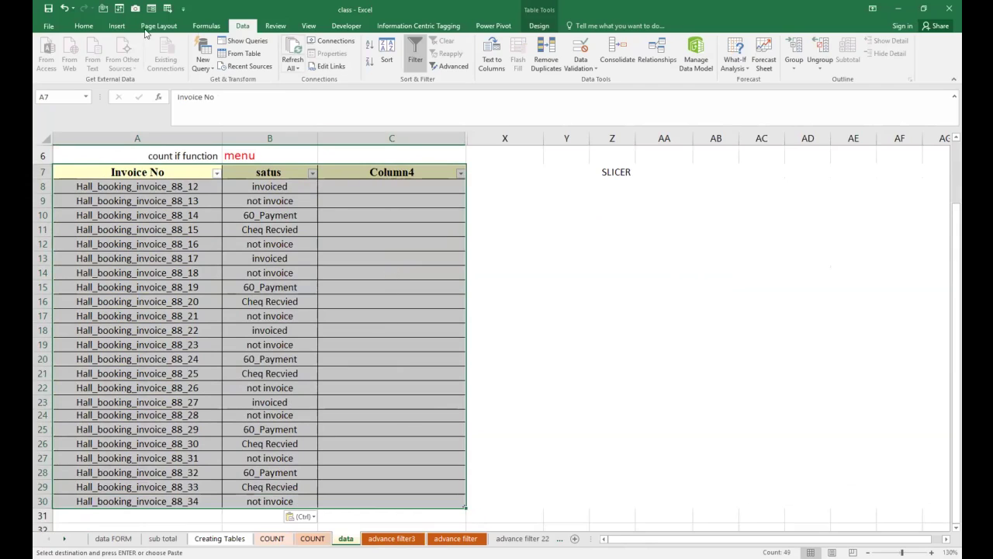
{"action": "left_click", "coordinate": [84, 26]}
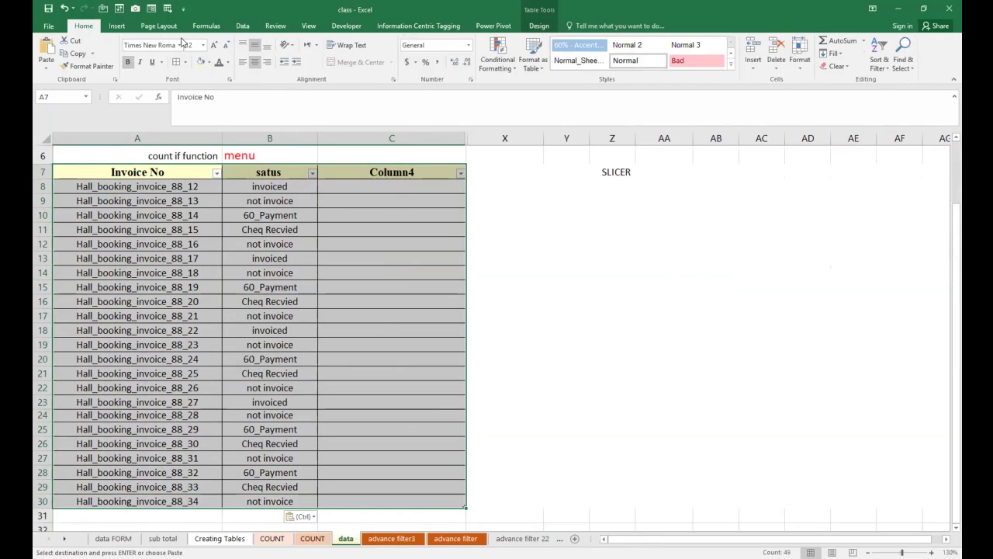
{"action": "left_click", "coordinate": [117, 27]}
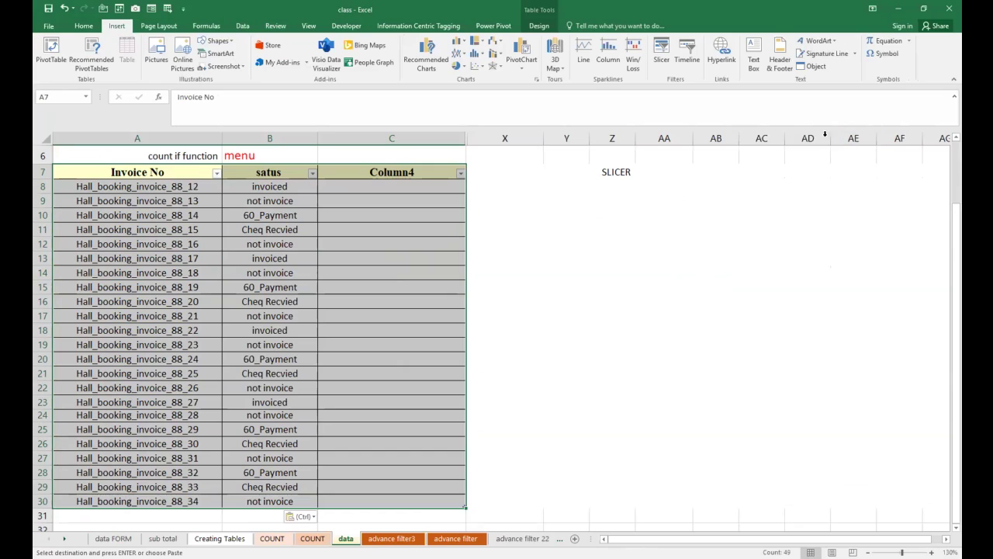
{"action": "left_click", "coordinate": [662, 59]}
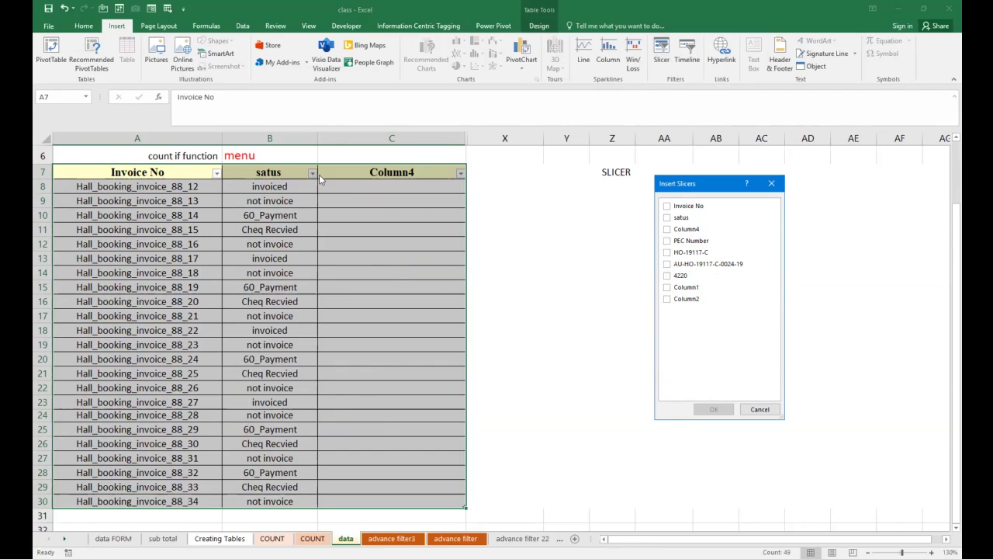
{"action": "left_click", "coordinate": [670, 219]}
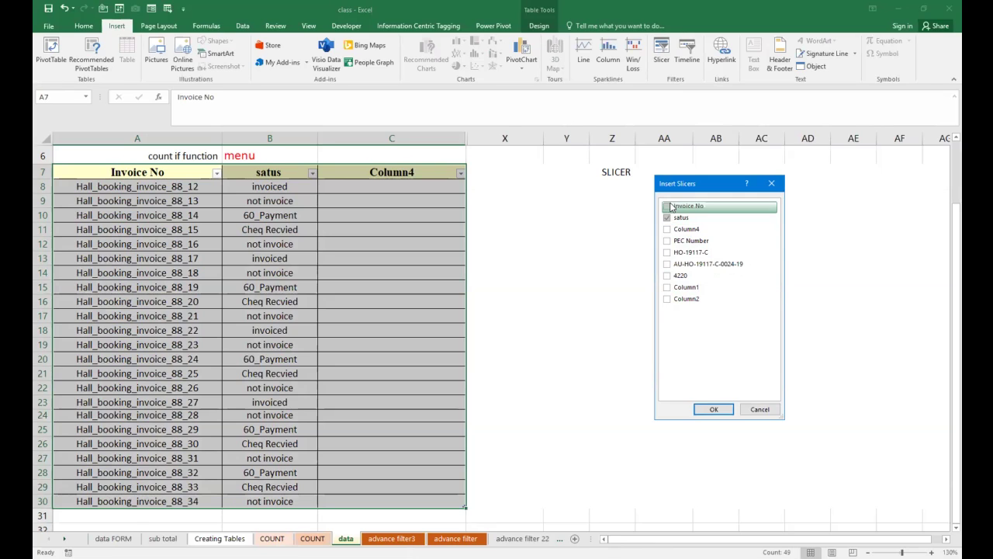
{"action": "left_click", "coordinate": [720, 411]}
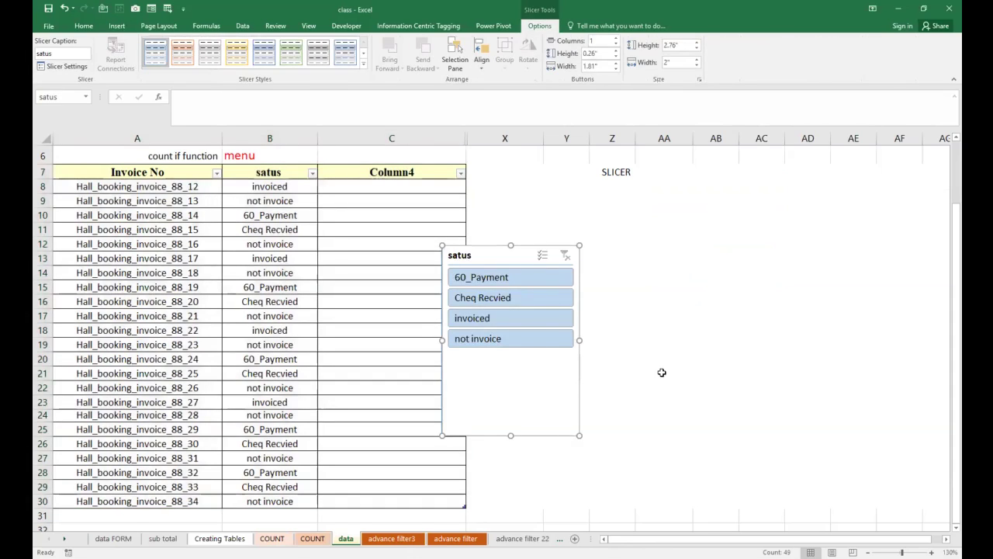
Move the satus slicer beside the table's header row and shorten it to a height of about 1.54"
{"action": "left_click_drag", "start_coordinate": [492, 244], "coordinate": [520, 175]}
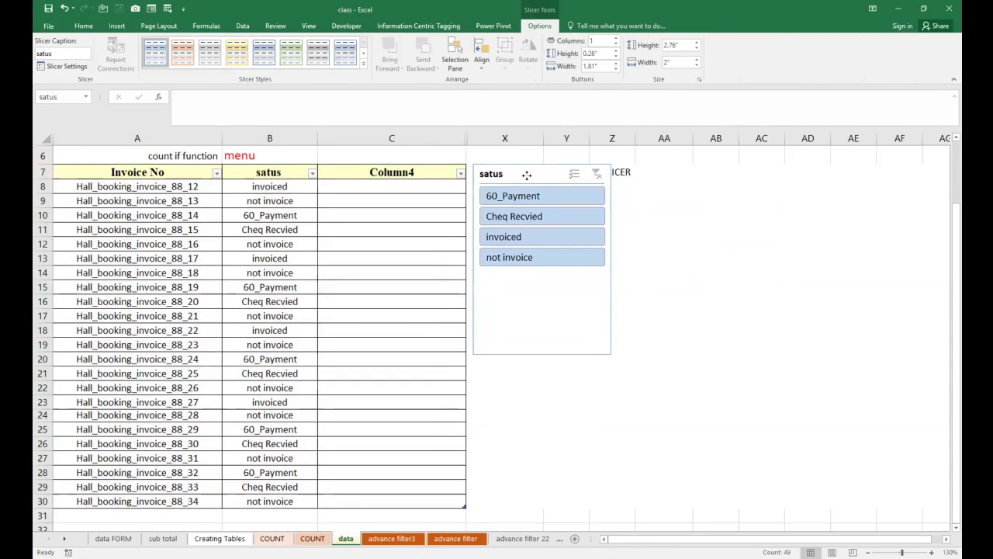
{"action": "left_click_drag", "start_coordinate": [542, 353], "coordinate": [542, 271]}
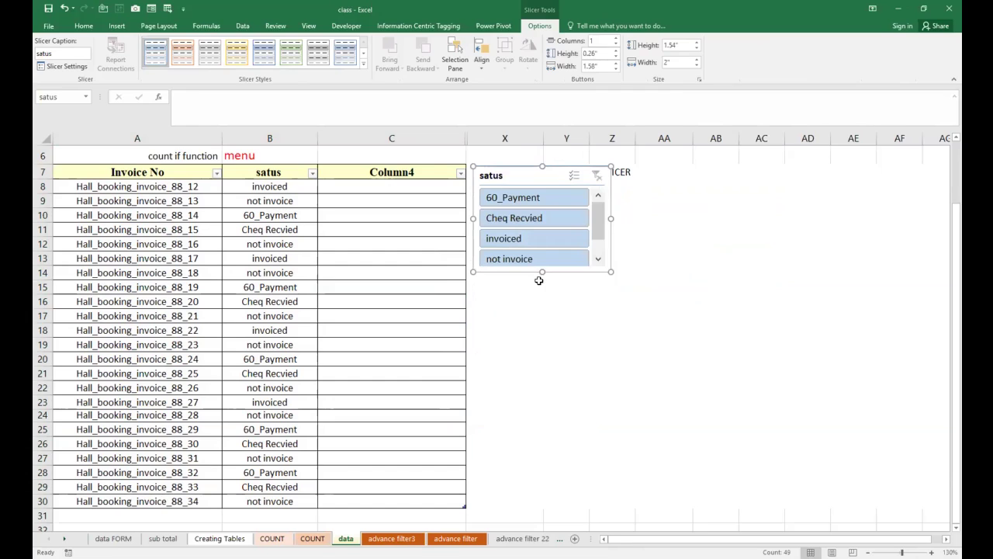
Filter the invoice table with the satus slicer by invoiced, Cheq Recvied, 60_Payment and finally not invoice
{"action": "left_click", "coordinate": [513, 240]}
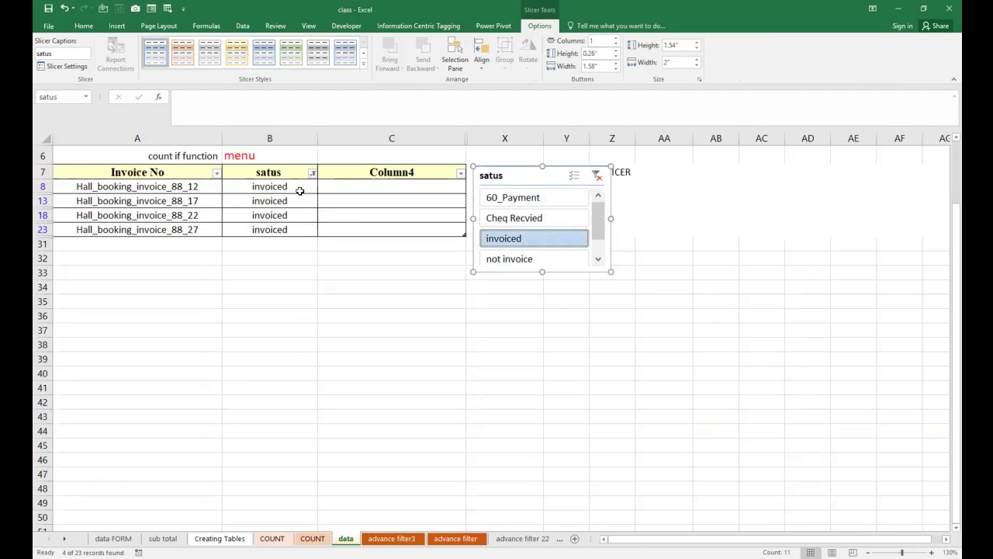
{"action": "left_click_drag", "start_coordinate": [282, 187], "coordinate": [288, 230]}
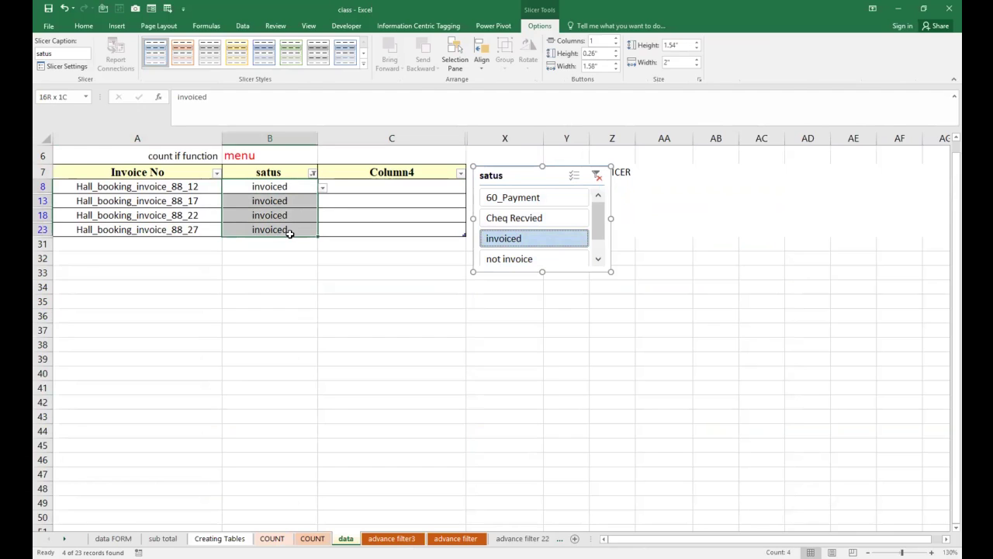
{"action": "left_click", "coordinate": [526, 219]}
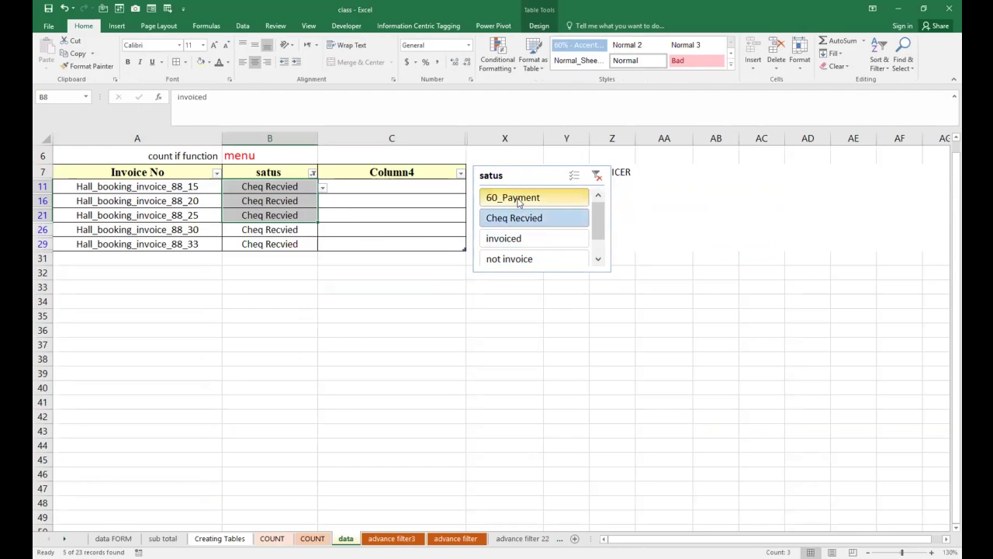
{"action": "left_click", "coordinate": [513, 199]}
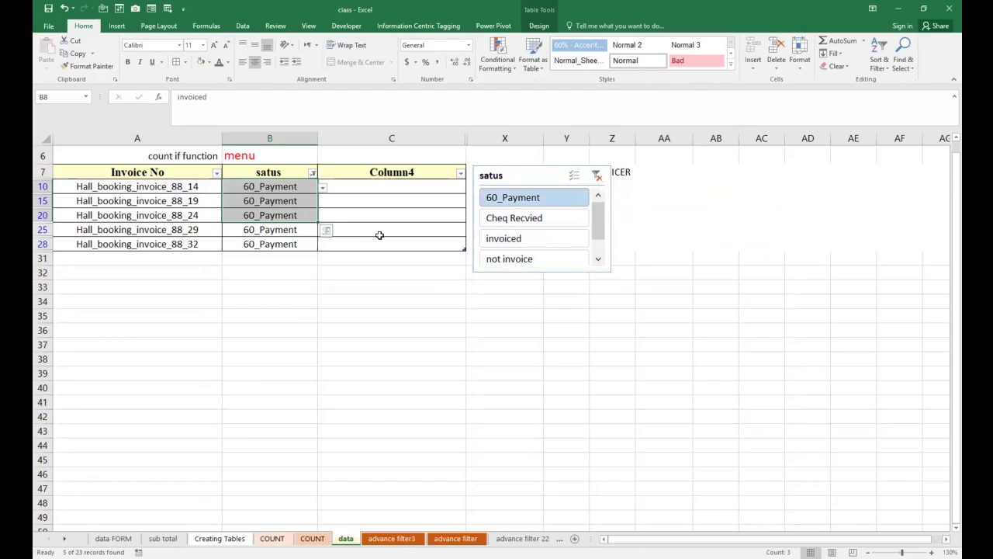
{"action": "left_click", "coordinate": [505, 261]}
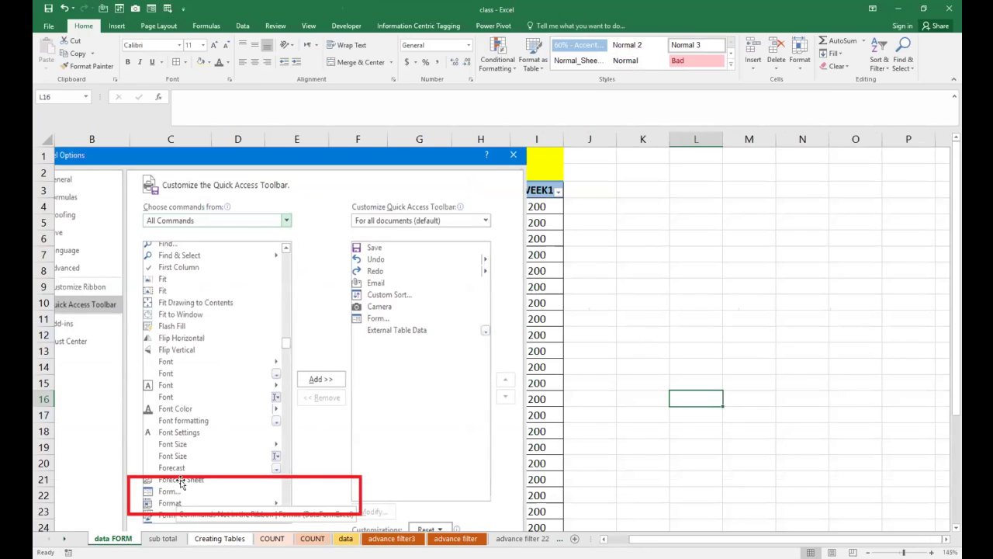
{"action": "left_click", "coordinate": [386, 374]}
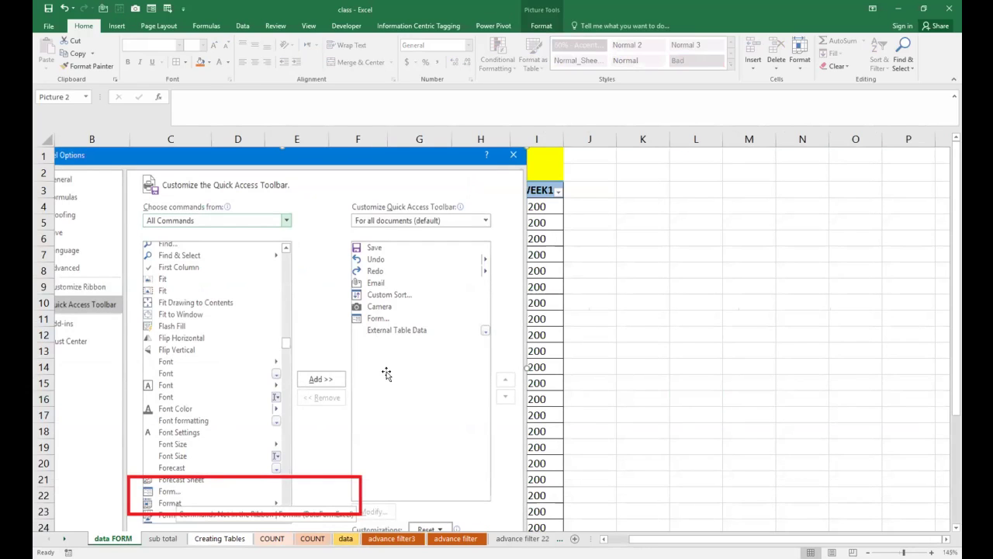
{"action": "key", "text": "Delete"}
{"action": "scroll", "coordinate": [373, 323], "scroll_direction": "down", "scroll_amount": 2}
{"action": "scroll", "coordinate": [373, 324], "scroll_direction": "up", "scroll_amount": 2}
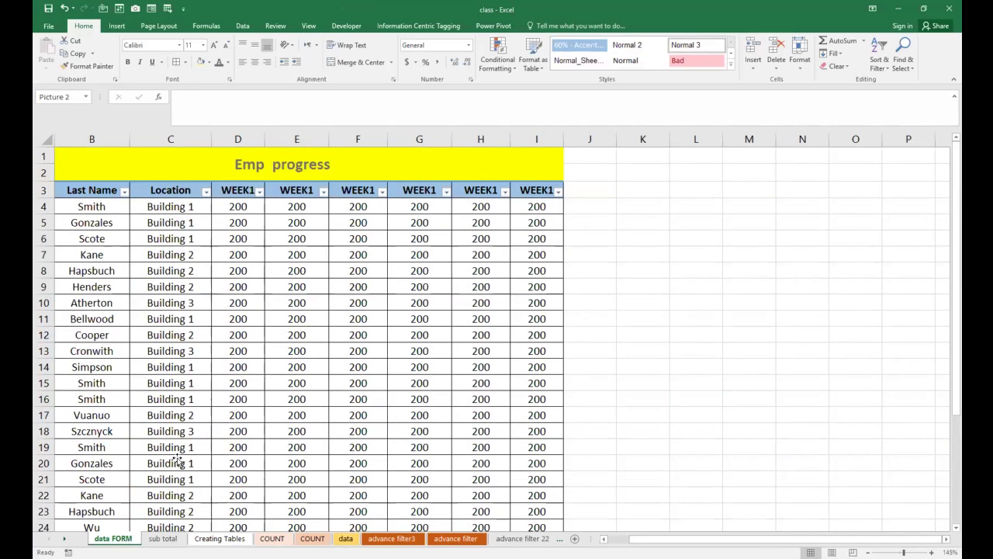
{"action": "key", "text": "ctrl+z"}
Look through the sub total, advance filter and COUNT sheets and return to the data FORM sheet
{"action": "left_click", "coordinate": [167, 539]}
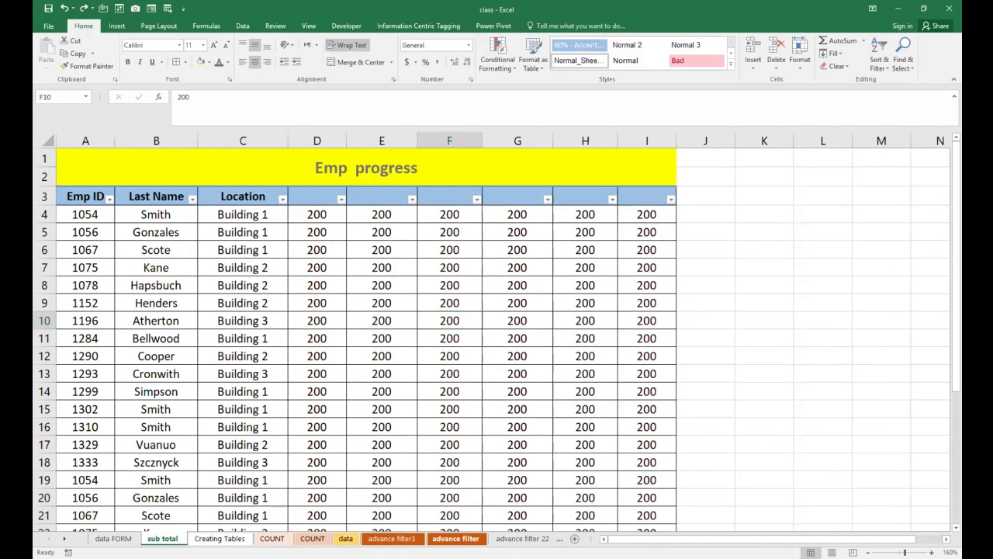
{"action": "left_click", "coordinate": [456, 539]}
{"action": "left_click", "coordinate": [312, 539]}
{"action": "left_click", "coordinate": [271, 538]}
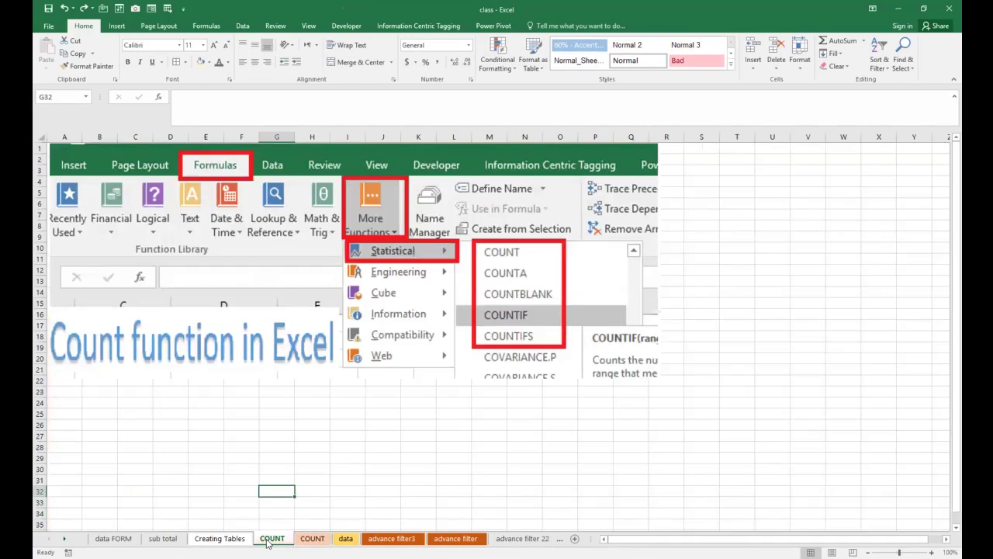
{"action": "left_click", "coordinate": [163, 538]}
{"action": "scroll", "coordinate": [238, 472], "scroll_direction": "down", "scroll_amount": 4}
{"action": "scroll", "coordinate": [232, 475], "scroll_direction": "up", "scroll_amount": 4}
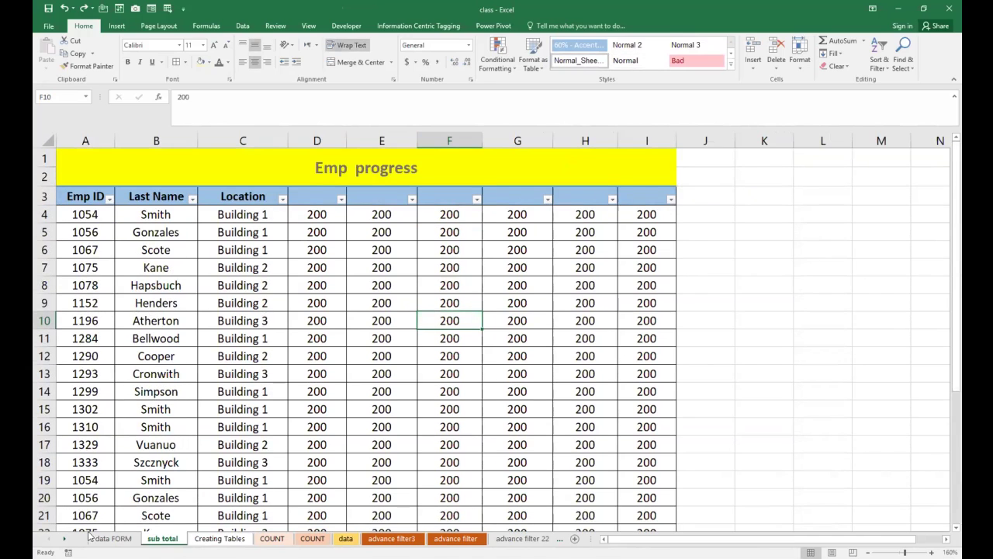
{"action": "left_click", "coordinate": [65, 538]}
{"action": "left_click", "coordinate": [49, 539]}
{"action": "left_click", "coordinate": [96, 541]}
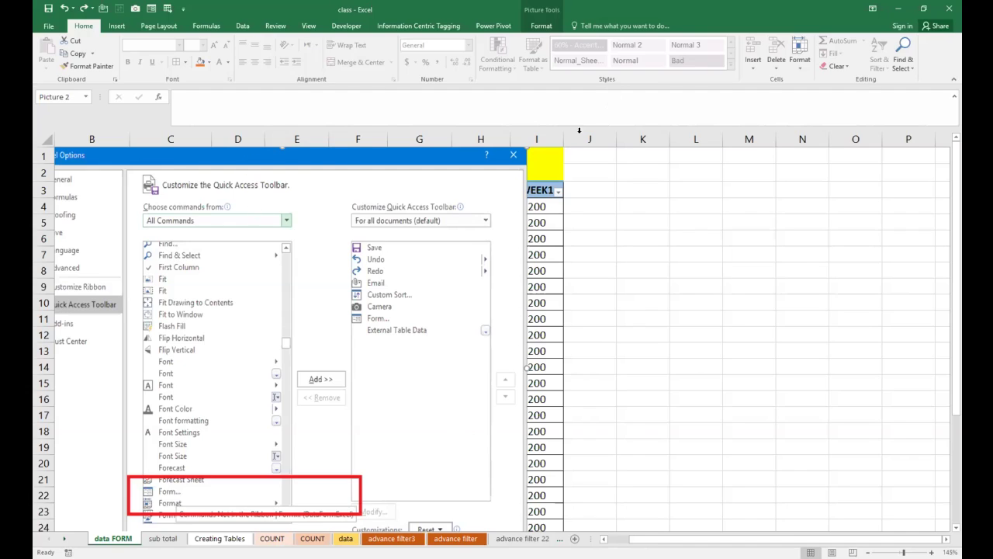
Remove the Customize the Quick Access Toolbar picture covering the Emp progress table and look over the uncovered rows
{"action": "left_click_drag", "start_coordinate": [241, 157], "coordinate": [375, 158]}
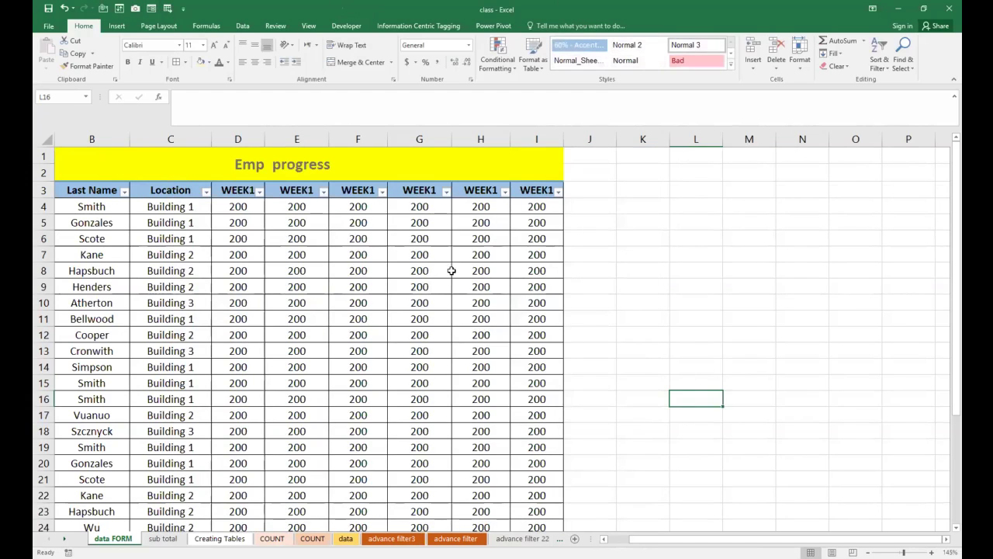
{"action": "scroll", "coordinate": [359, 315], "scroll_direction": "down", "scroll_amount": 4}
{"action": "scroll", "coordinate": [222, 525], "scroll_direction": "up", "scroll_amount": 4}
Clear the WEEK1 values in D5:I32 of the Emp progress table on the data FORM sheet
{"action": "left_click", "coordinate": [163, 538]}
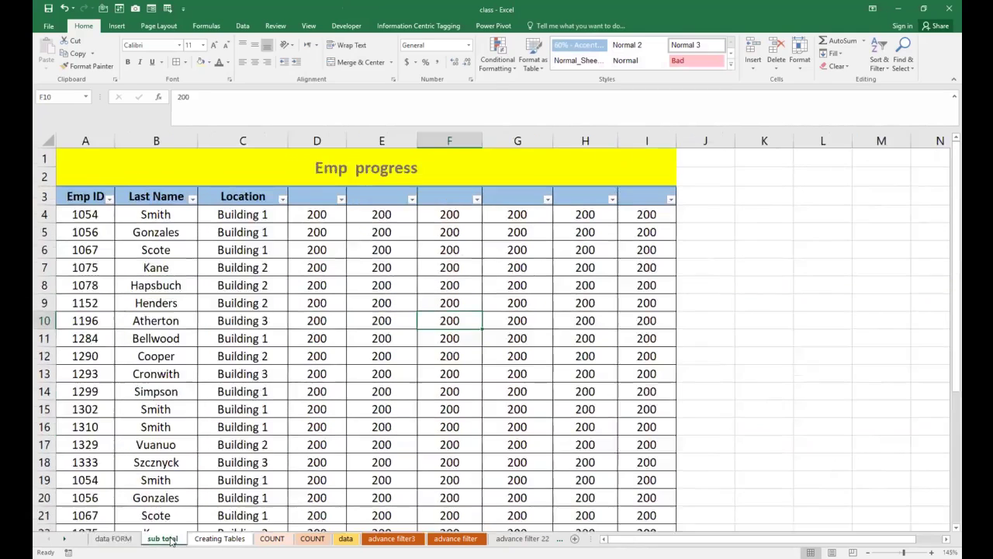
{"action": "left_click", "coordinate": [113, 538]}
{"action": "left_click", "coordinate": [291, 224]}
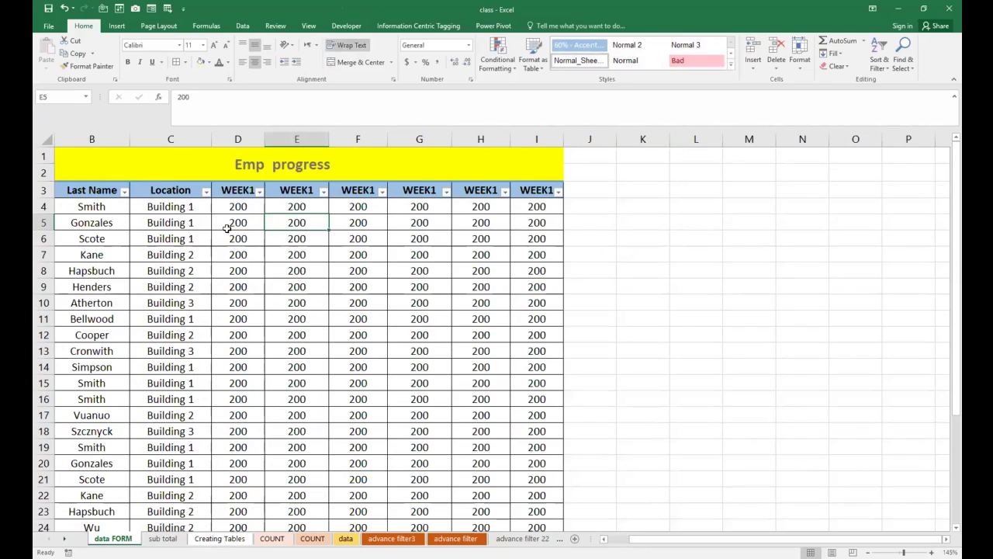
{"action": "left_click", "coordinate": [82, 223]}
{"action": "left_click_drag", "start_coordinate": [225, 225], "coordinate": [533, 474]}
{"action": "key", "text": "Delete"}
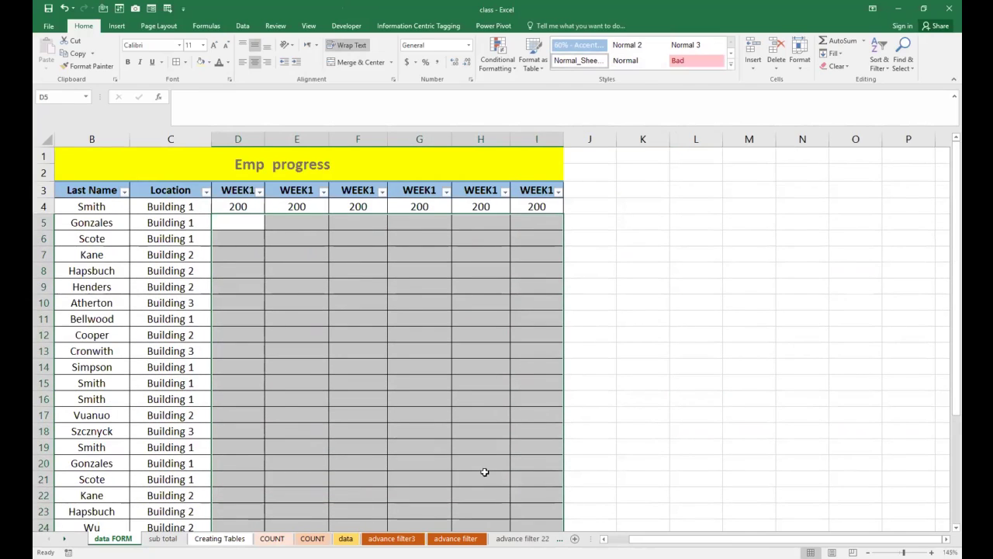
{"action": "left_click", "coordinate": [382, 369]}
Open the data entry form for the range B3:I32 and place it beside the table
{"action": "left_click_drag", "start_coordinate": [75, 196], "coordinate": [530, 488]}
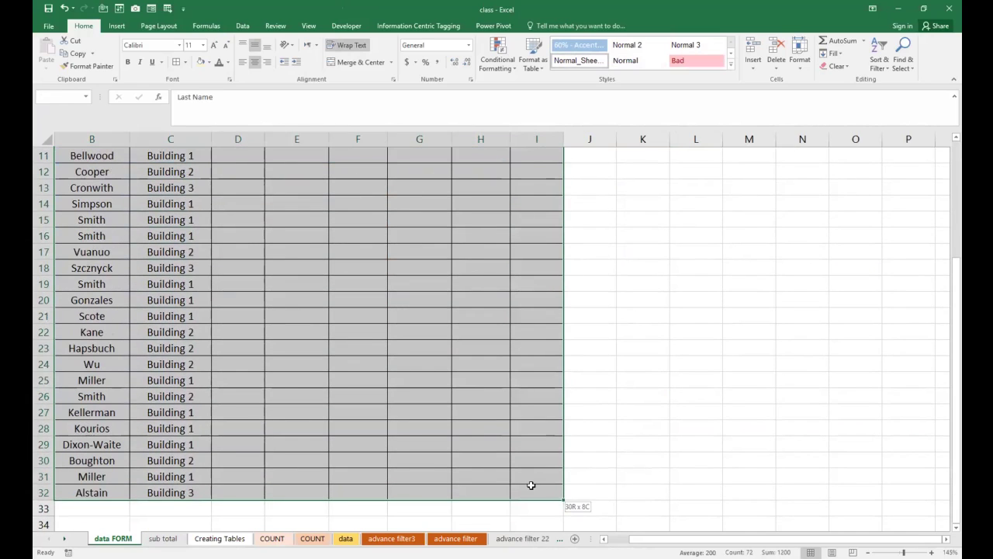
{"action": "left_click", "coordinate": [152, 10]}
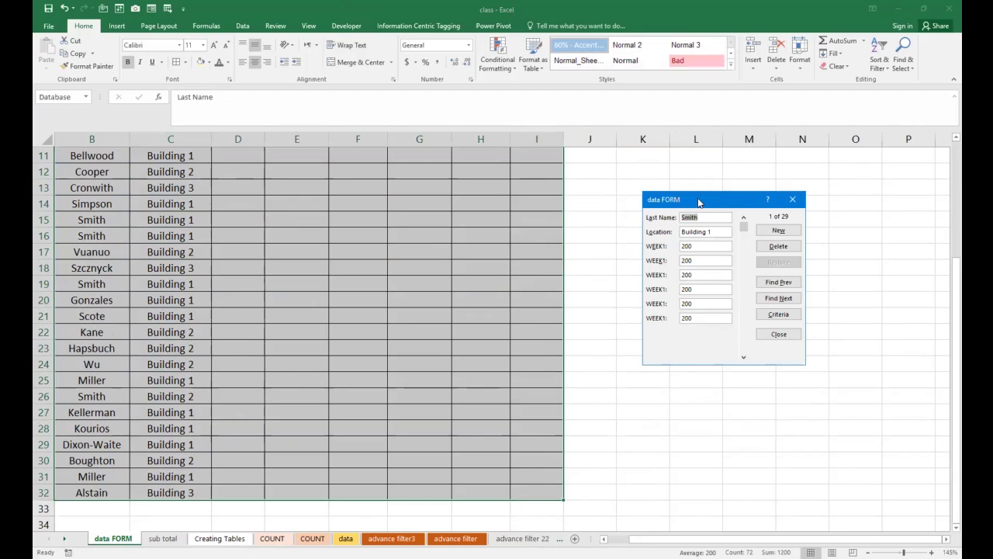
{"action": "left_click_drag", "start_coordinate": [698, 202], "coordinate": [438, 211]}
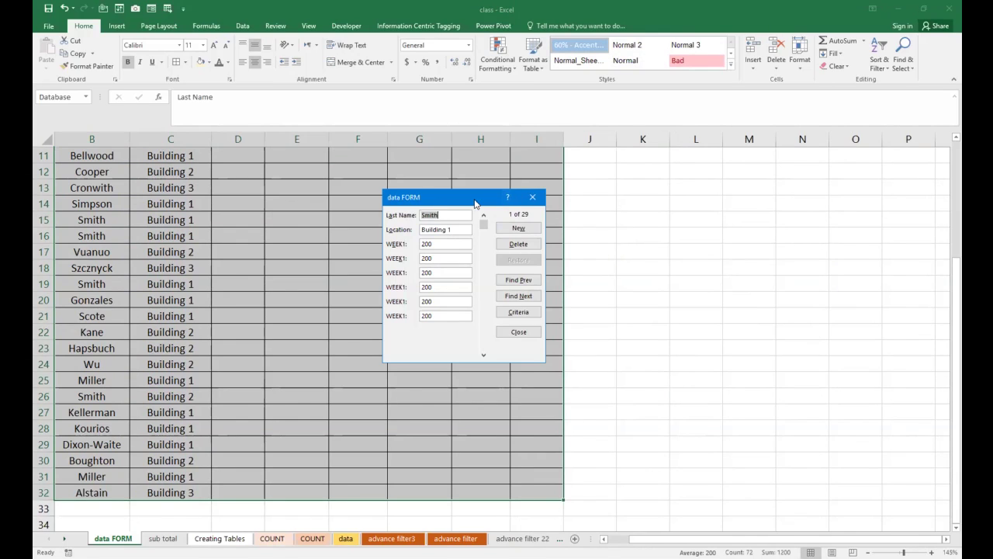
{"action": "left_click_drag", "start_coordinate": [475, 204], "coordinate": [678, 222]}
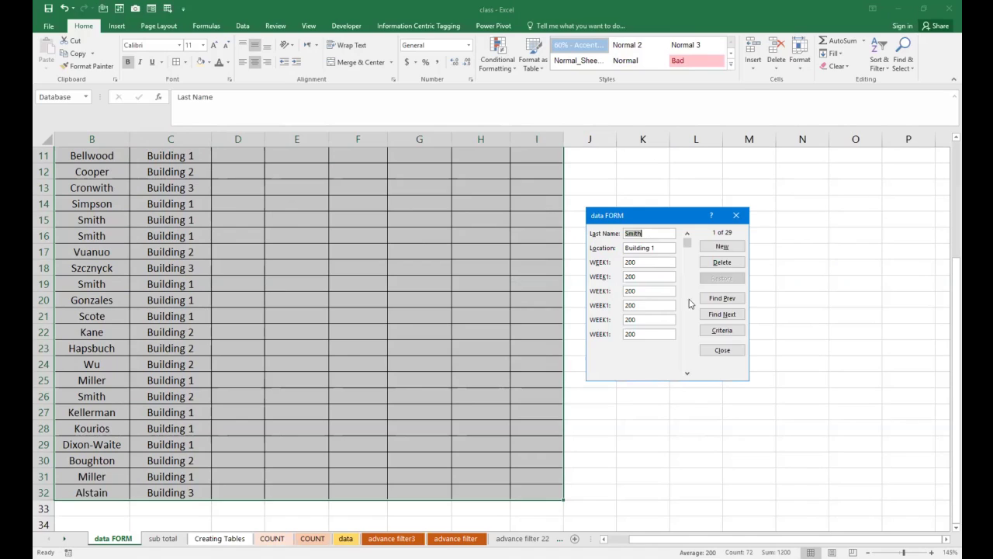
Fill the second record's WEEK1 fields with 450, 5100, 210, 210, 2100 and 2140 and commit the record
{"action": "left_click", "coordinate": [735, 317]}
{"action": "left_click", "coordinate": [641, 262]}
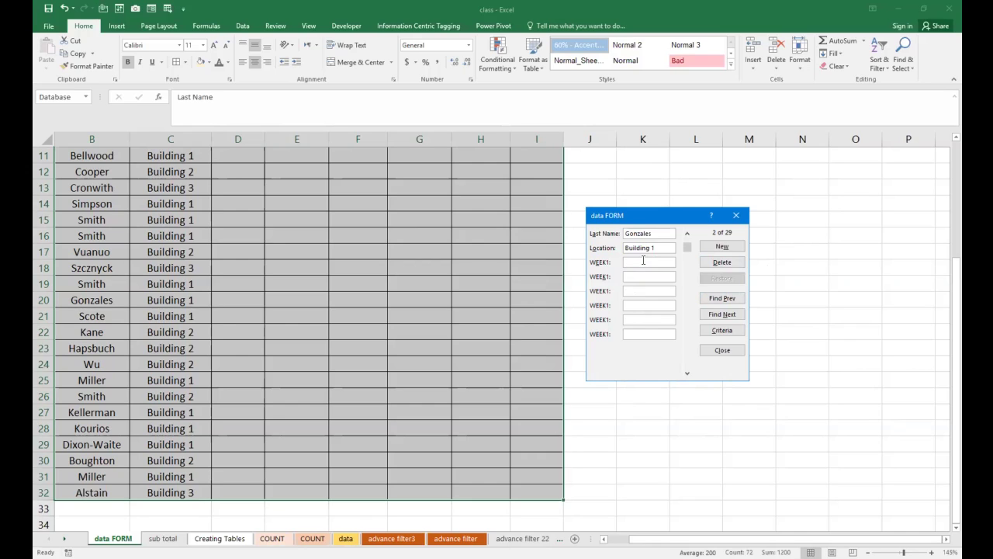
{"action": "type", "text": "450"}
{"action": "key", "text": "Tab"}
{"action": "type", "text": "5100"}
{"action": "type", "text": "2140"}
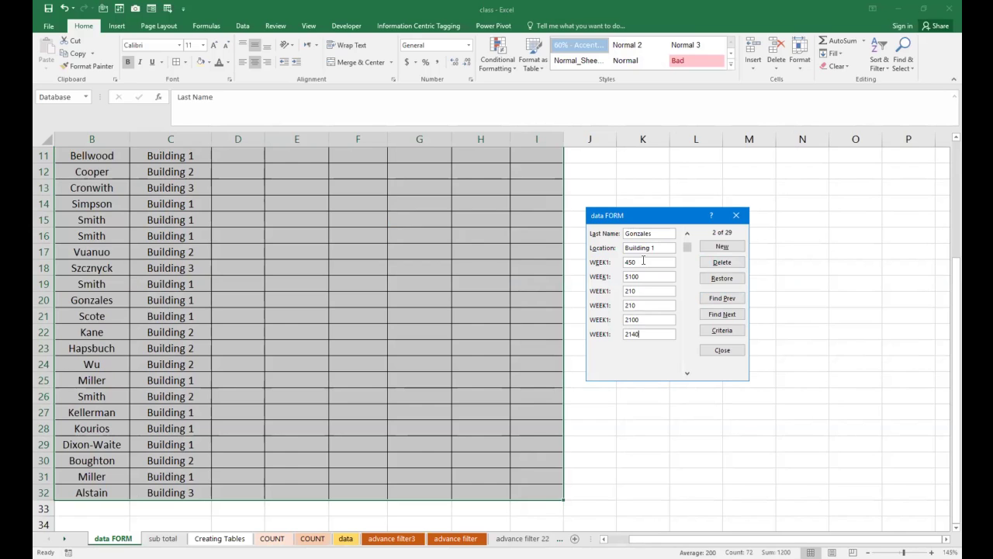
{"action": "key", "text": "Return"}
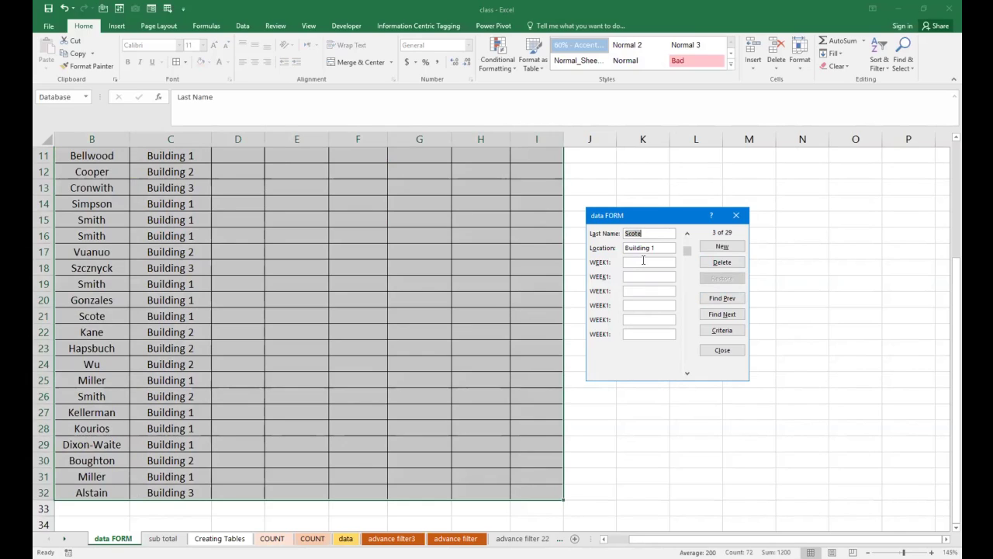
Fill the third record's first WEEK1 field with 2500 and its other five WEEK1 fields with 5000
{"action": "left_click", "coordinate": [644, 262]}
{"action": "type", "text": "2500"}
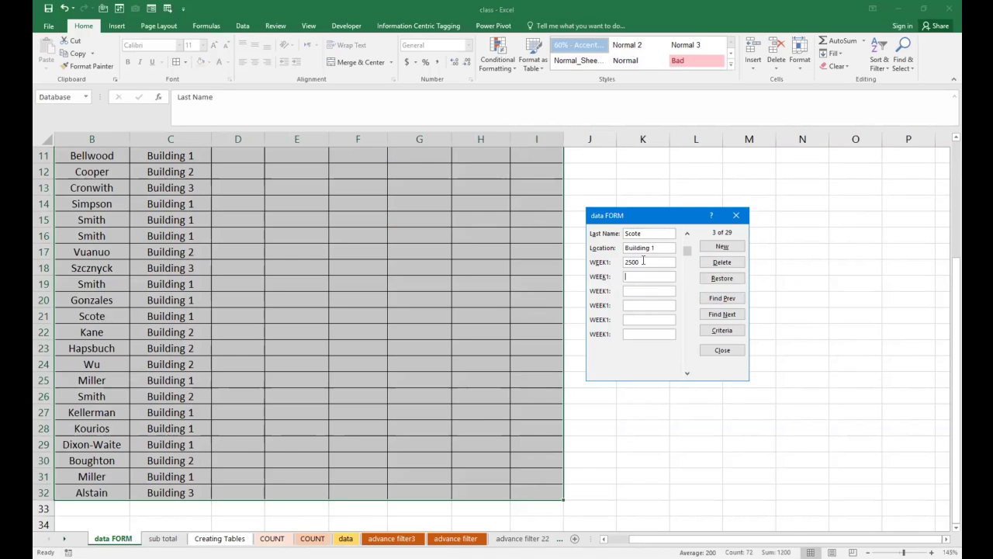
{"action": "type", "text": "5000"}
{"action": "key", "text": "Tab"}
{"action": "type", "text": "5000"}
{"action": "key", "text": "Tab"}
{"action": "type", "text": "5000"}
{"action": "key", "text": "Tab"}
{"action": "type", "text": "5000"}
{"action": "key", "text": "Tab"}
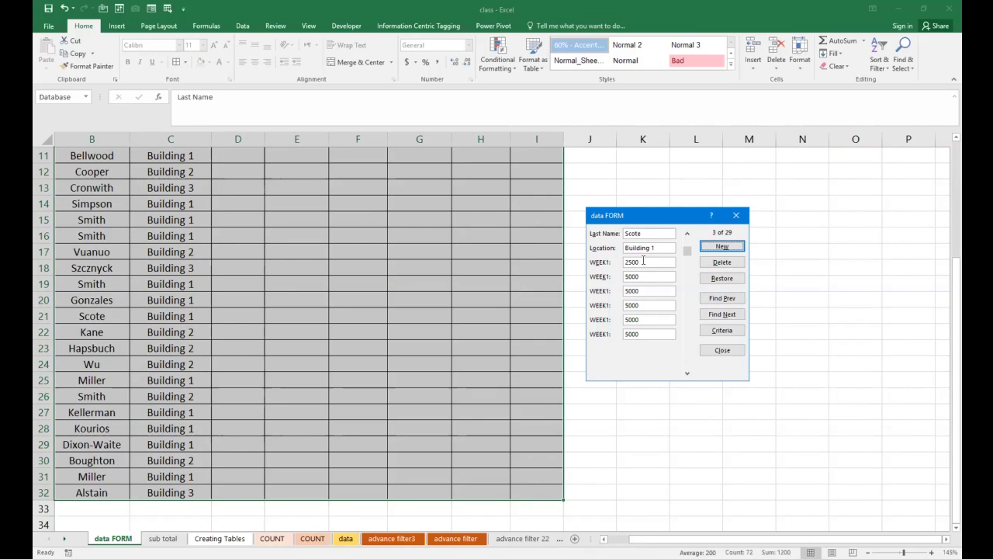
Start a new record in the data form with the employee's last name and the location Building -1
{"action": "left_click", "coordinate": [716, 249]}
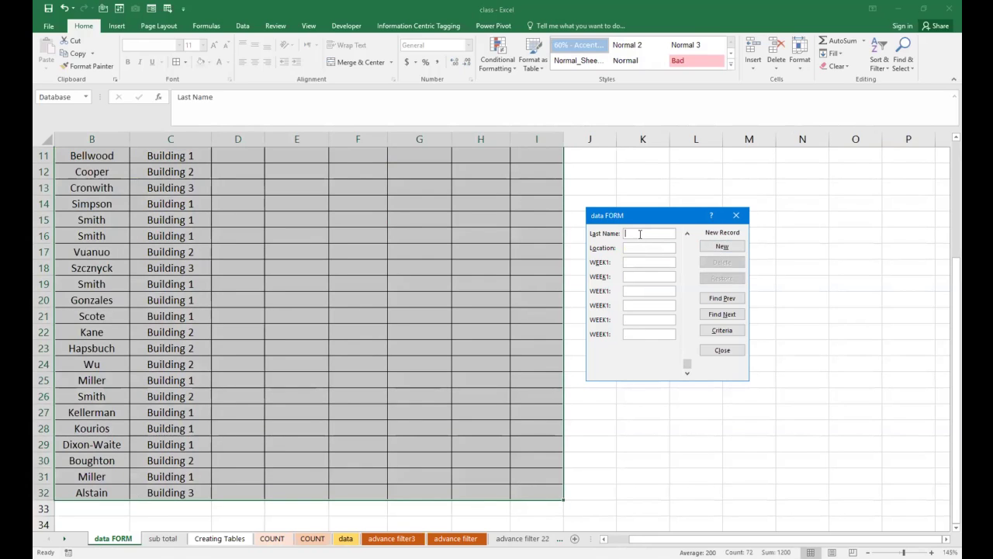
{"action": "type", "text": "azhar"}
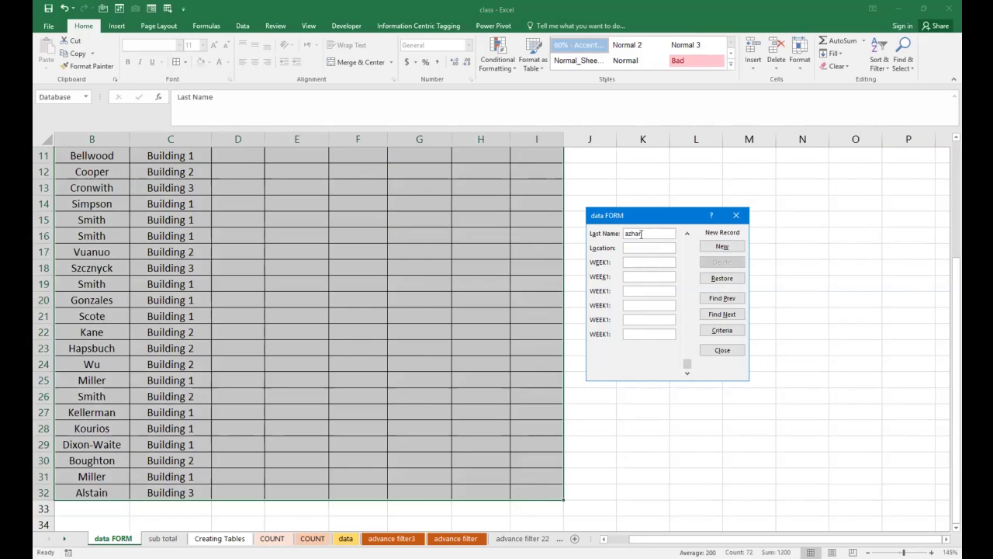
{"action": "type", "text": "Buildin"}
{"action": "type", "text": "g -1"}
Enter 2500, 144, 2556, 2555, 3666 and 3666 in the new record's WEEK1 fields and close the form
{"action": "type", "text": "2500"}
{"action": "type", "text": "144"}
{"action": "type", "text": "2556"}
{"action": "key", "text": "Tab"}
{"action": "type", "text": "2555"}
{"action": "key", "text": "Tab"}
{"action": "type", "text": "3666"}
{"action": "key", "text": "Tab"}
{"action": "type", "text": "3666"}
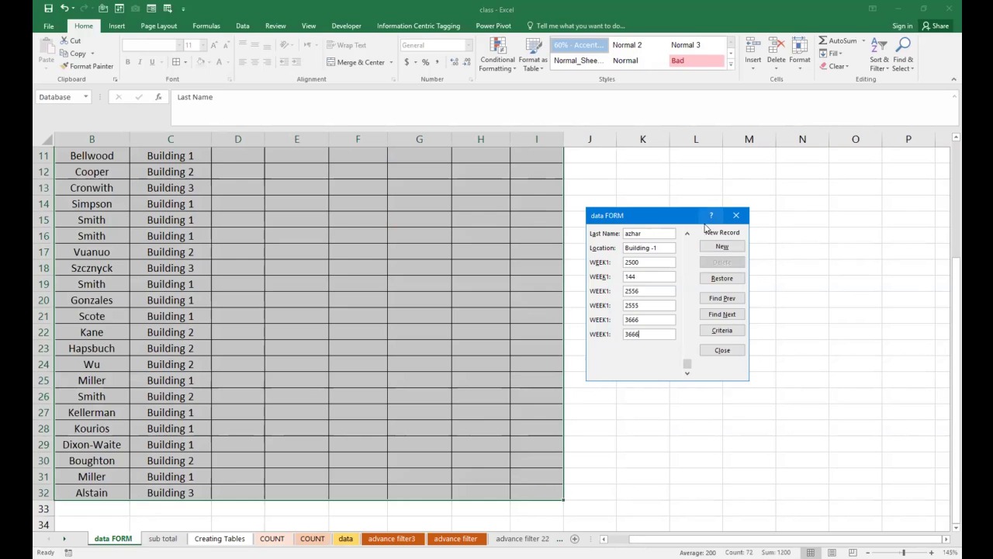
{"action": "left_click", "coordinate": [725, 352]}
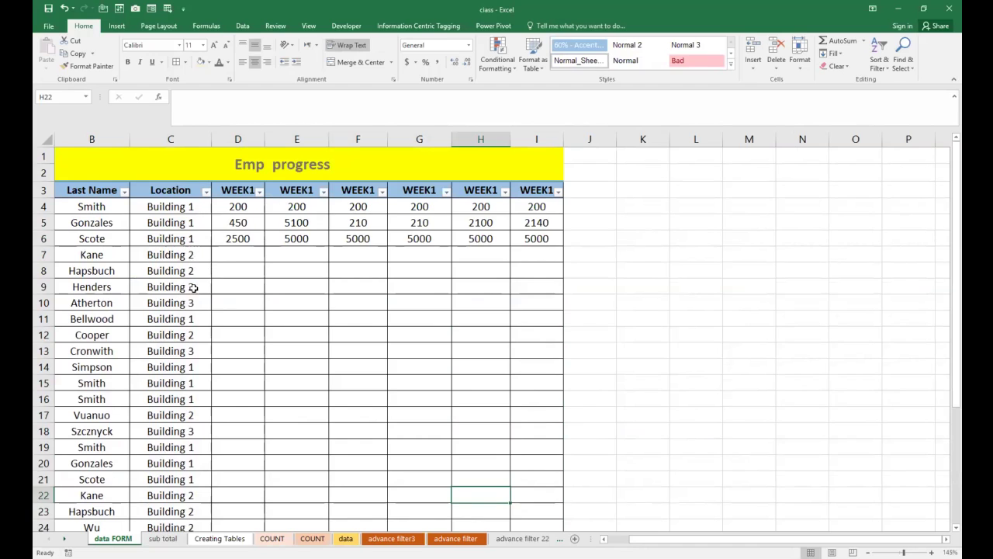
Check the new record in row 33 and the edited record in row 5 of the table
{"action": "scroll", "coordinate": [193, 277], "scroll_direction": "down", "scroll_amount": 6}
{"action": "left_click_drag", "start_coordinate": [100, 381], "coordinate": [547, 382]}
{"action": "scroll", "coordinate": [437, 383], "scroll_direction": "up", "scroll_amount": 6}
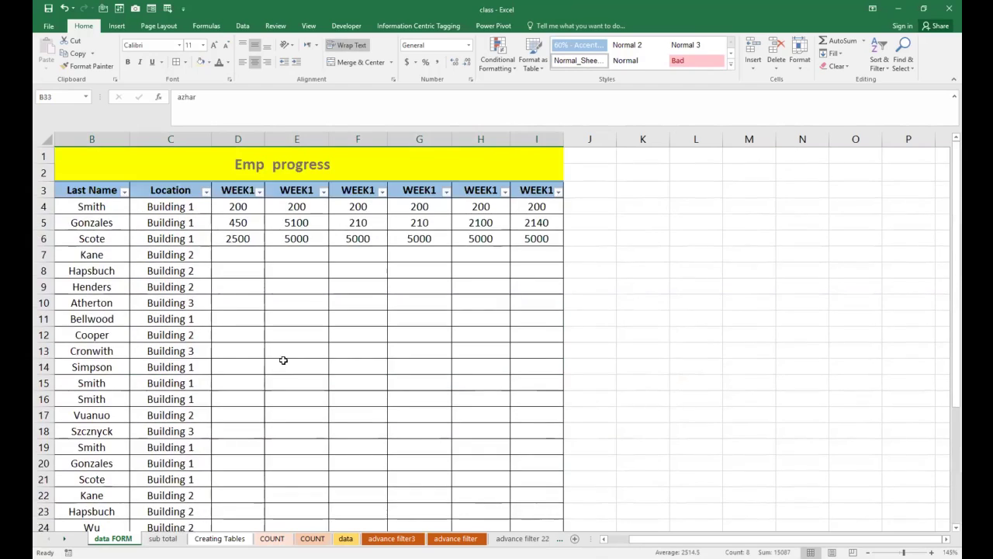
{"action": "scroll", "coordinate": [285, 377], "scroll_direction": "down", "scroll_amount": 6}
{"action": "scroll", "coordinate": [225, 380], "scroll_direction": "up", "scroll_amount": 6}
{"action": "left_click_drag", "start_coordinate": [62, 222], "coordinate": [535, 222]}
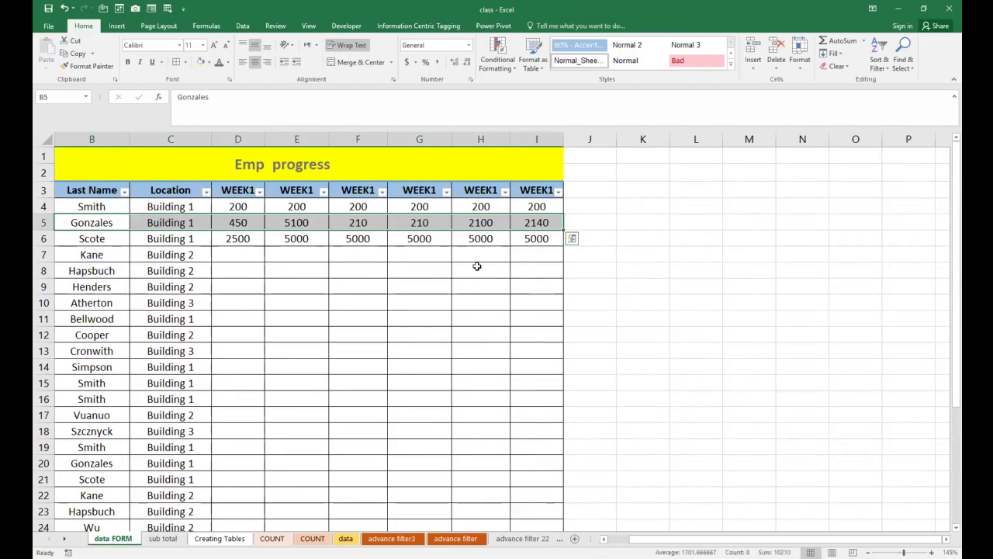
{"action": "left_click", "coordinate": [435, 284]}
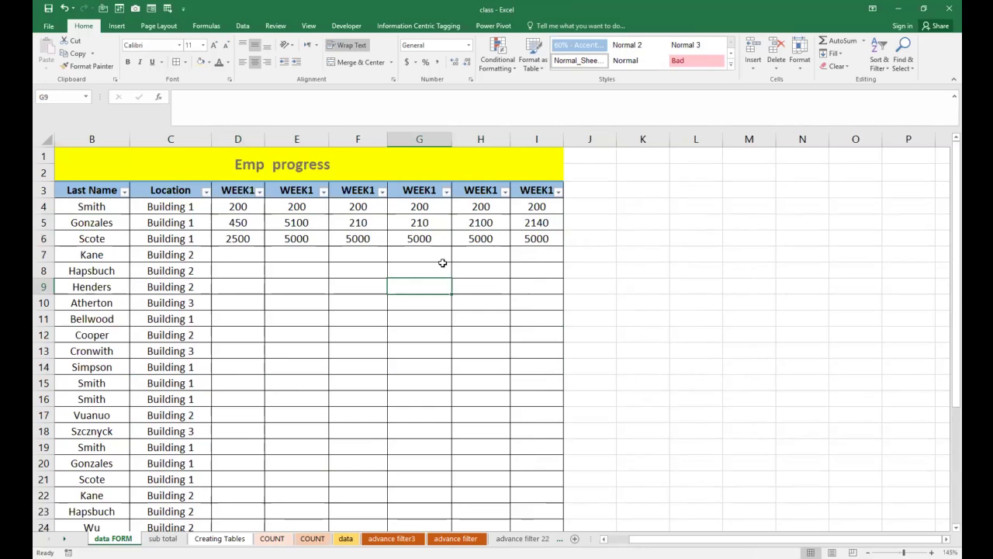
Reopen the data entry form for the extended table range B3:I33
{"action": "left_click", "coordinate": [152, 8]}
{"action": "left_click", "coordinate": [491, 317]}
{"action": "left_click_drag", "start_coordinate": [94, 191], "coordinate": [535, 489]}
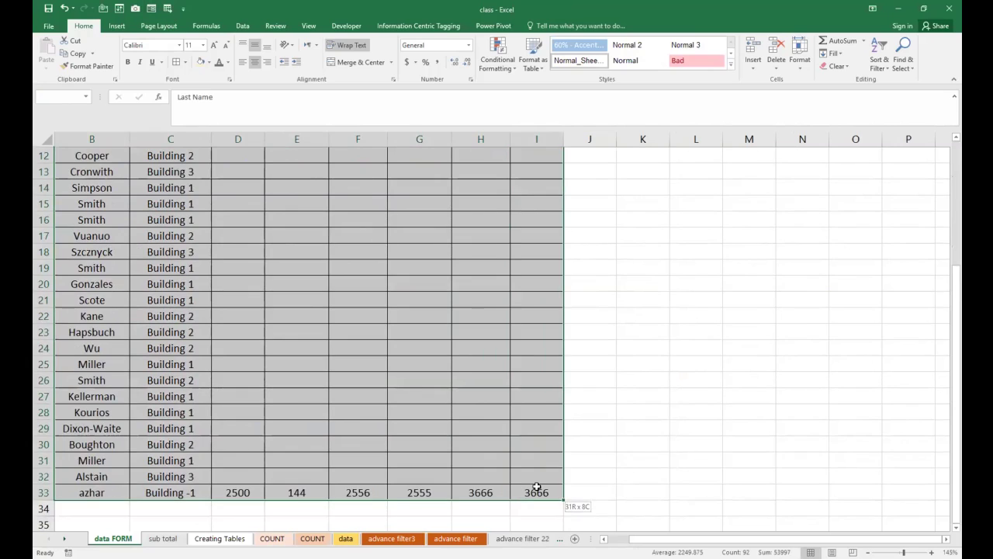
{"action": "left_click", "coordinate": [155, 8]}
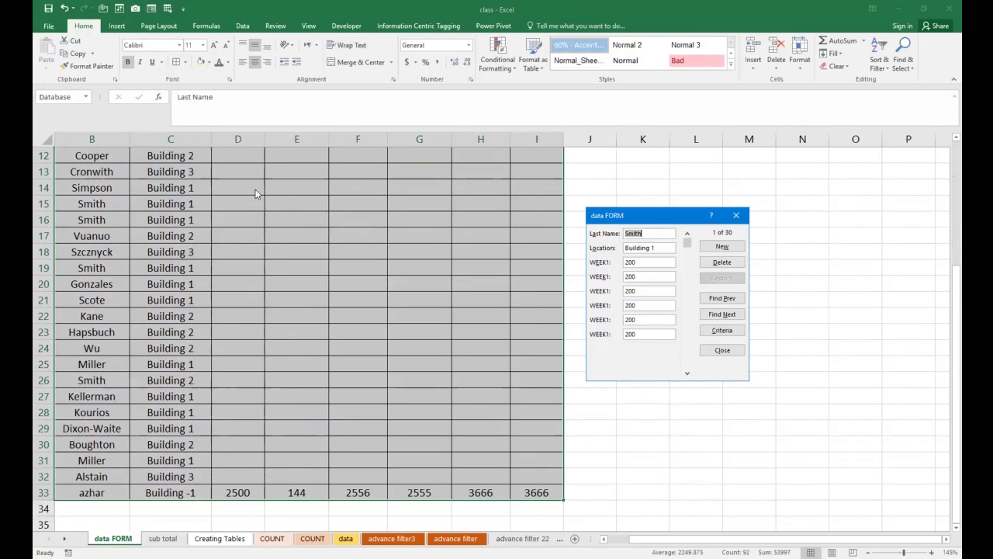
Browse the records in the data form from the first to the seventh
{"action": "left_click", "coordinate": [710, 299]}
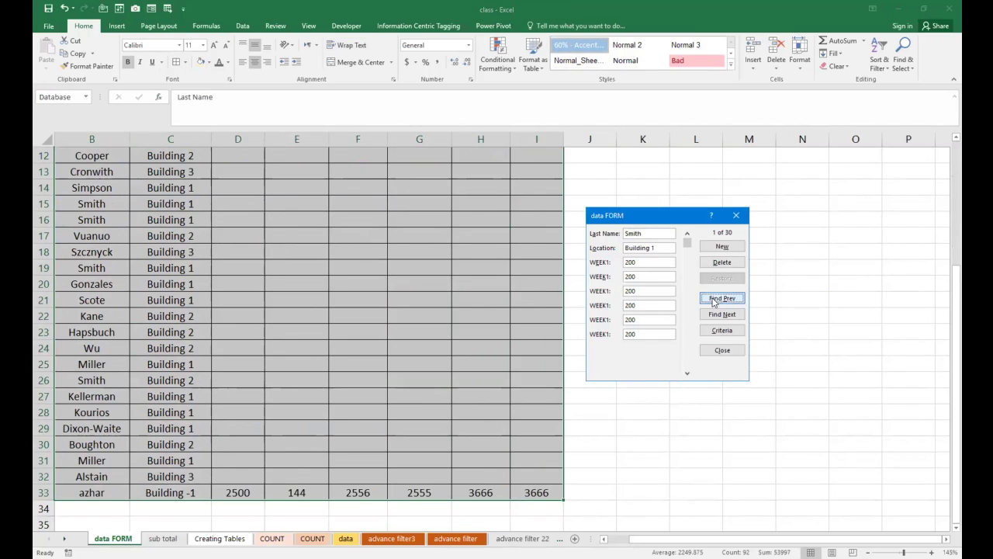
{"action": "left_click", "coordinate": [711, 315]}
{"action": "left_click", "coordinate": [711, 316]}
{"action": "left_click", "coordinate": [711, 316]}
{"action": "left_click", "coordinate": [711, 316]}
{"action": "left_click", "coordinate": [711, 316]}
{"action": "left_click", "coordinate": [711, 316]}
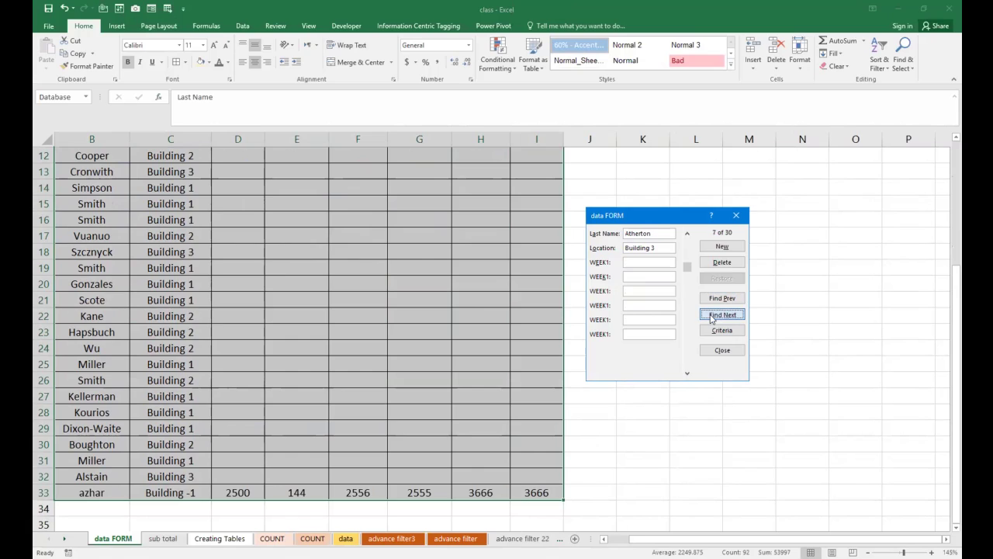
Move to the ninth record in the data form and enter 200 in its first WEEK1 field and 2000 in its fifth
{"action": "left_click", "coordinate": [710, 315]}
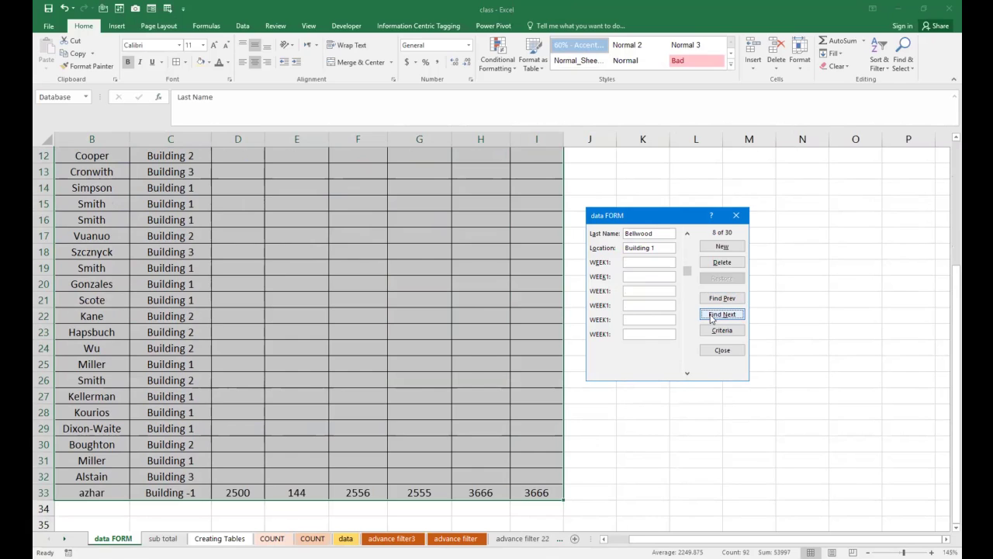
{"action": "left_click", "coordinate": [711, 316]}
{"action": "left_click", "coordinate": [636, 262]}
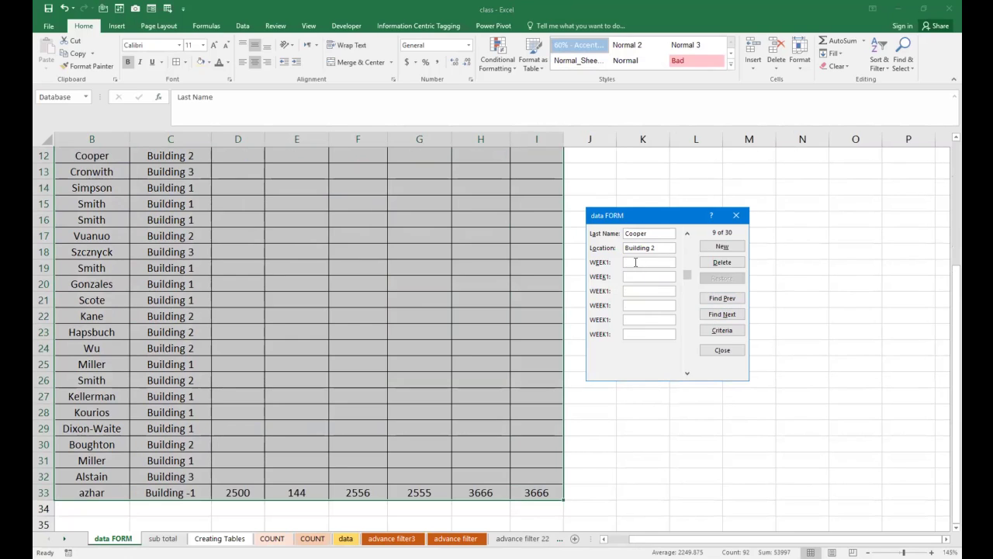
{"action": "type", "text": "200"}
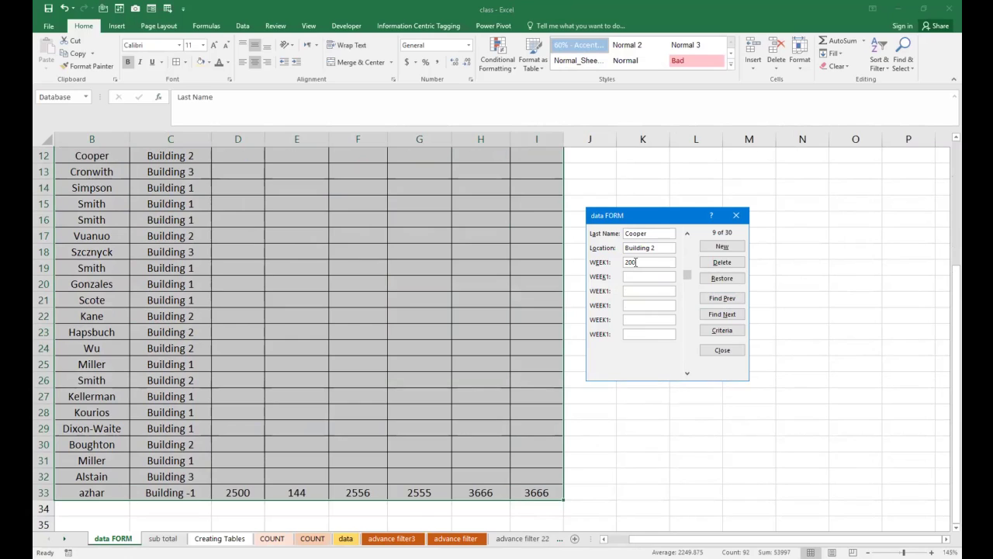
{"action": "key", "text": "Tab"}
{"action": "key", "text": "Tab"}
{"action": "key", "text": "Tab"}
{"action": "key", "text": "Tab"}
{"action": "type", "text": "2000"}
{"action": "key", "text": "Tab"}
Fill the record's remaining WEEK1 fields with nil, na, na and na, close the form, and select row 12 to check it
{"action": "left_click", "coordinate": [631, 277]}
{"action": "type", "text": "nana"}
{"action": "key", "text": "Tab"}
{"action": "key", "text": "Tab"}
{"action": "type", "text": "na"}
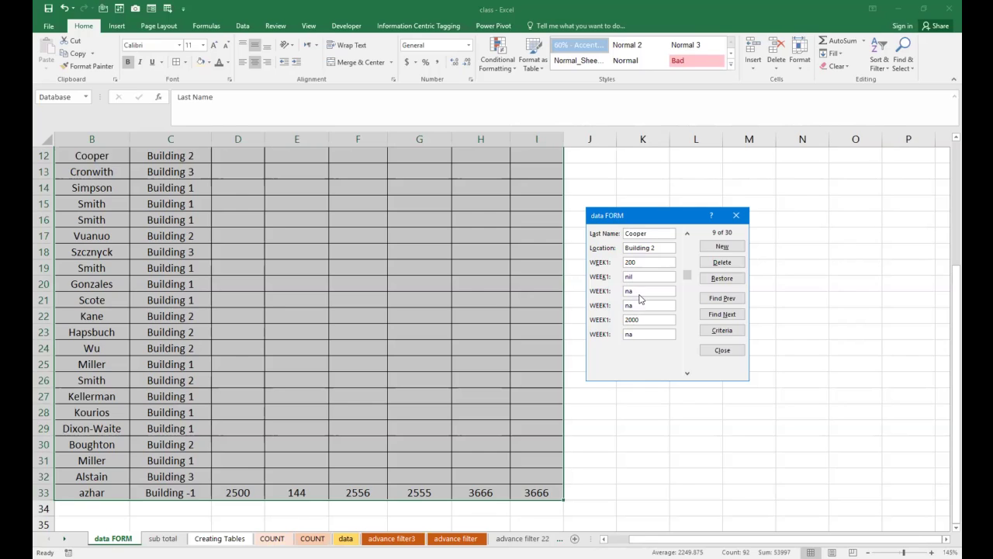
{"action": "left_click", "coordinate": [722, 350]}
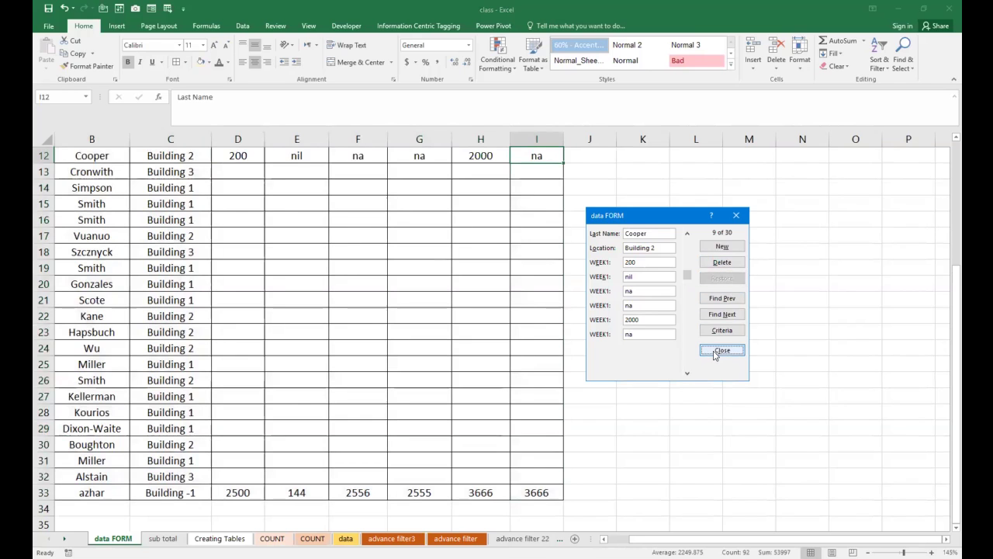
{"action": "scroll", "coordinate": [435, 361], "scroll_direction": "up", "scroll_amount": 4}
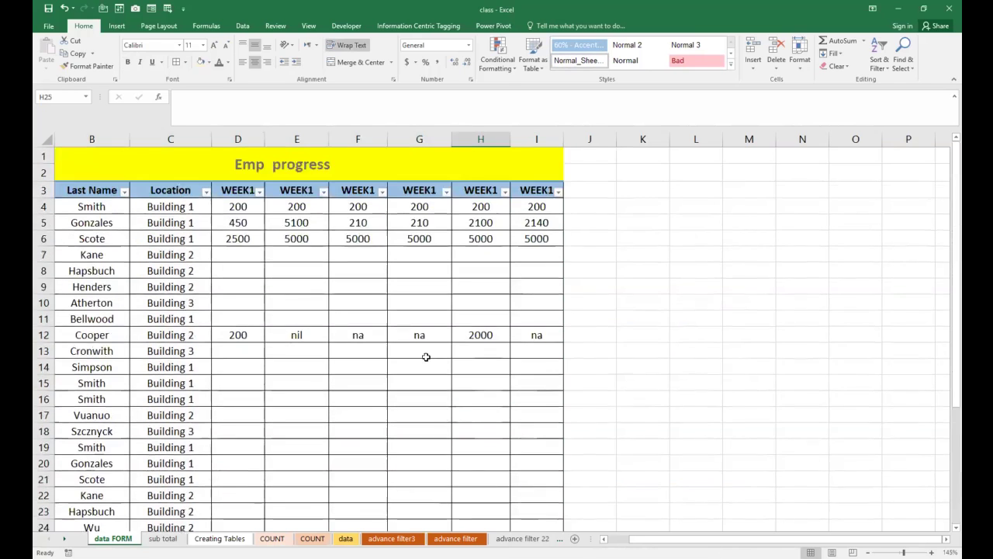
{"action": "left_click", "coordinate": [42, 334]}
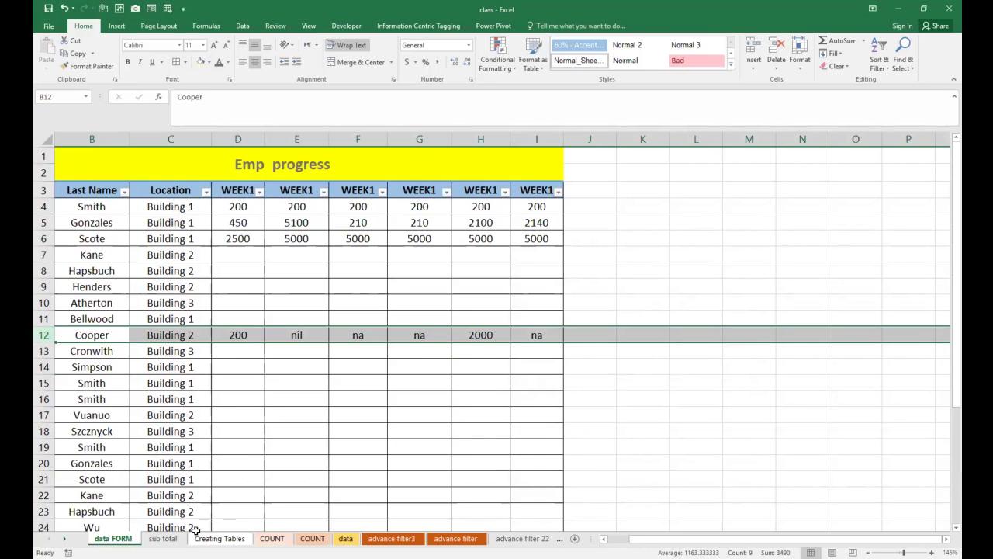
Switch to the sub total sheet and look over its Emp progress table down to the last row
{"action": "left_click", "coordinate": [163, 539]}
{"action": "scroll", "coordinate": [287, 394], "scroll_direction": "down", "scroll_amount": 6}
{"action": "scroll", "coordinate": [293, 390], "scroll_direction": "up", "scroll_amount": 6}
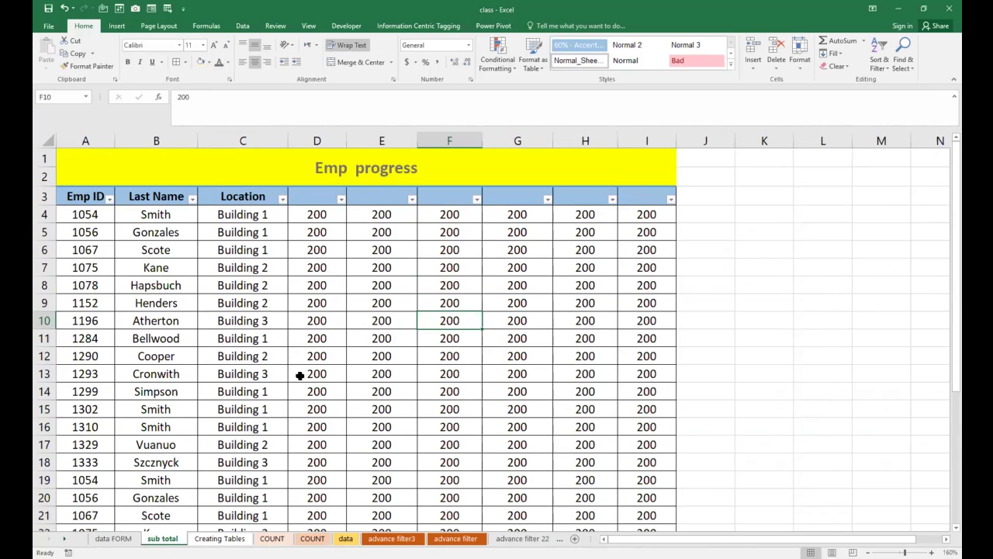
{"action": "scroll", "coordinate": [318, 374], "scroll_direction": "down", "scroll_amount": 6}
{"action": "scroll", "coordinate": [291, 373], "scroll_direction": "up", "scroll_amount": 6}
{"action": "scroll", "coordinate": [289, 374], "scroll_direction": "down", "scroll_amount": 5}
{"action": "left_click", "coordinate": [308, 454]}
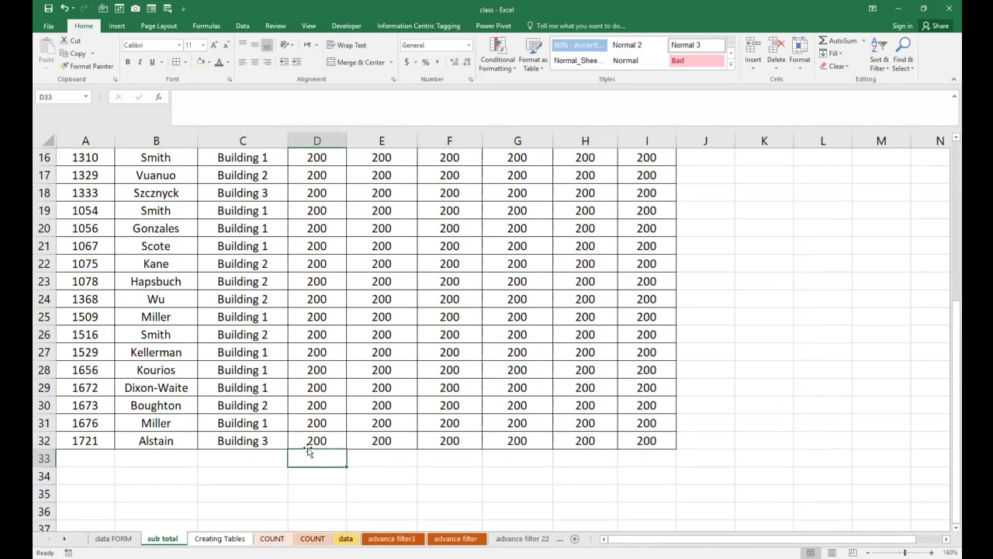
{"action": "type", "text": "=s"}
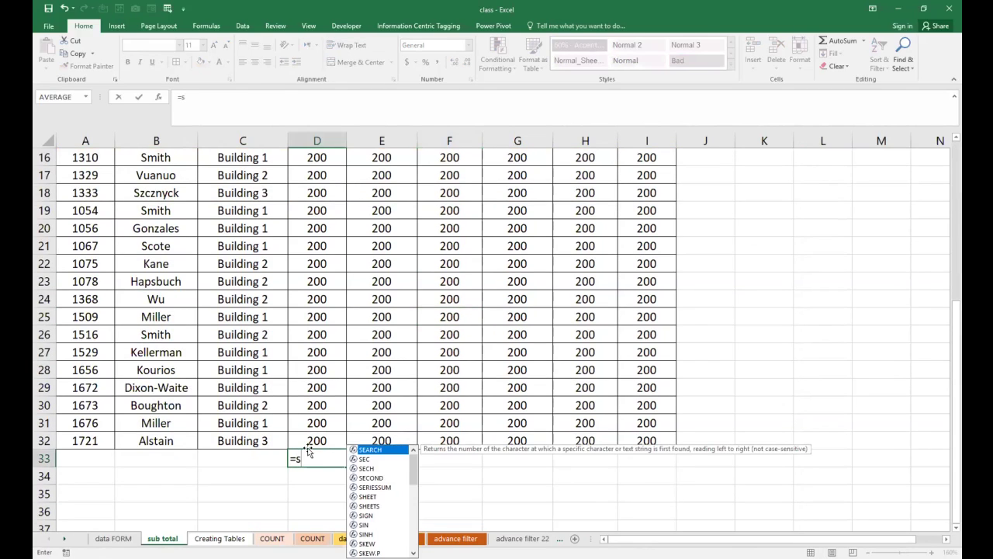
{"action": "type", "text": "ubt"}
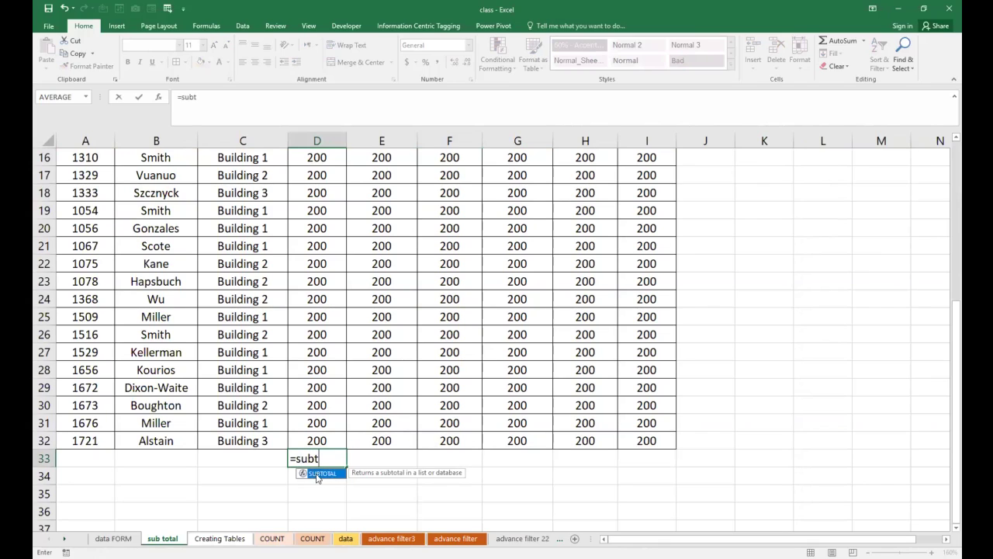
{"action": "double_click", "coordinate": [318, 473]}
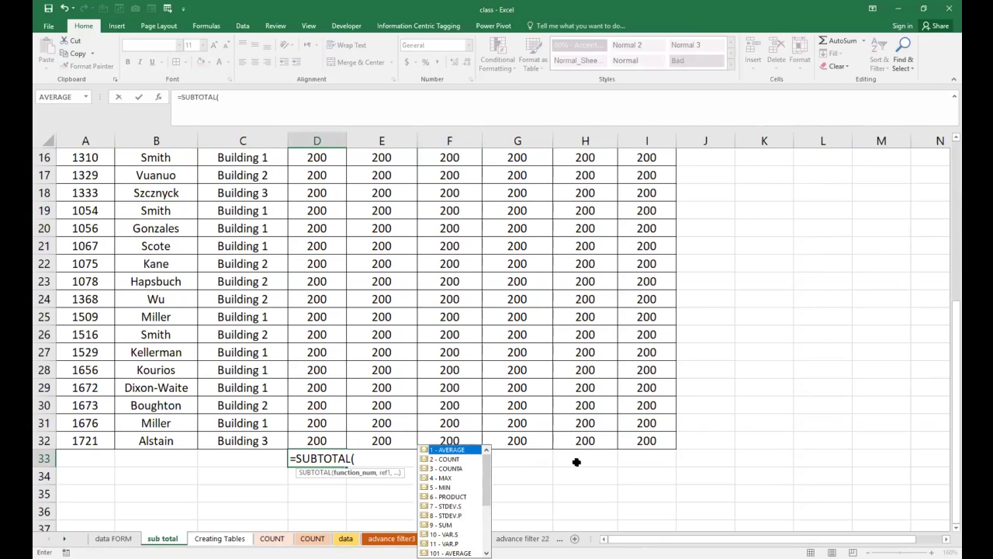
{"action": "scroll", "coordinate": [945, 332], "scroll_direction": "down", "scroll_amount": 1}
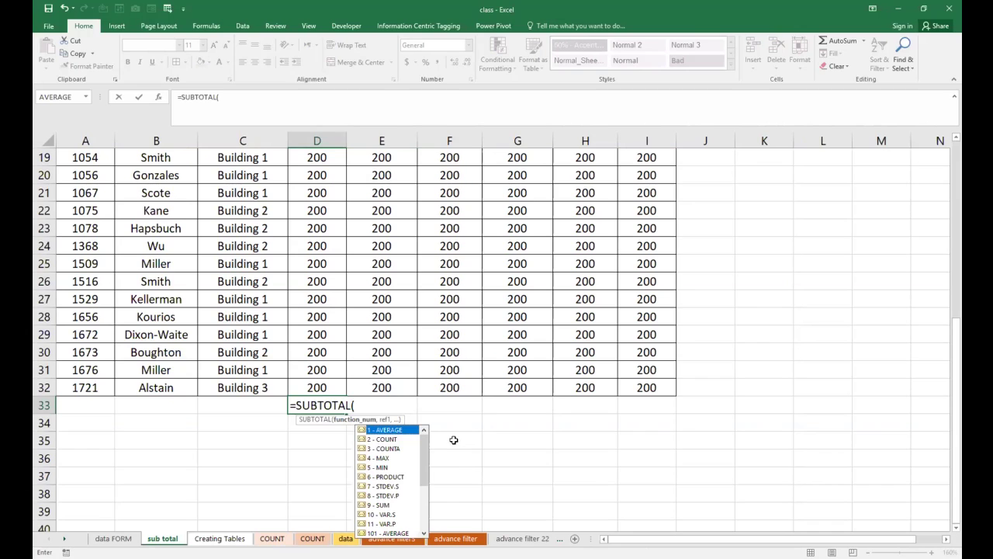
{"action": "scroll", "coordinate": [454, 440], "scroll_direction": "up", "scroll_amount": 6}
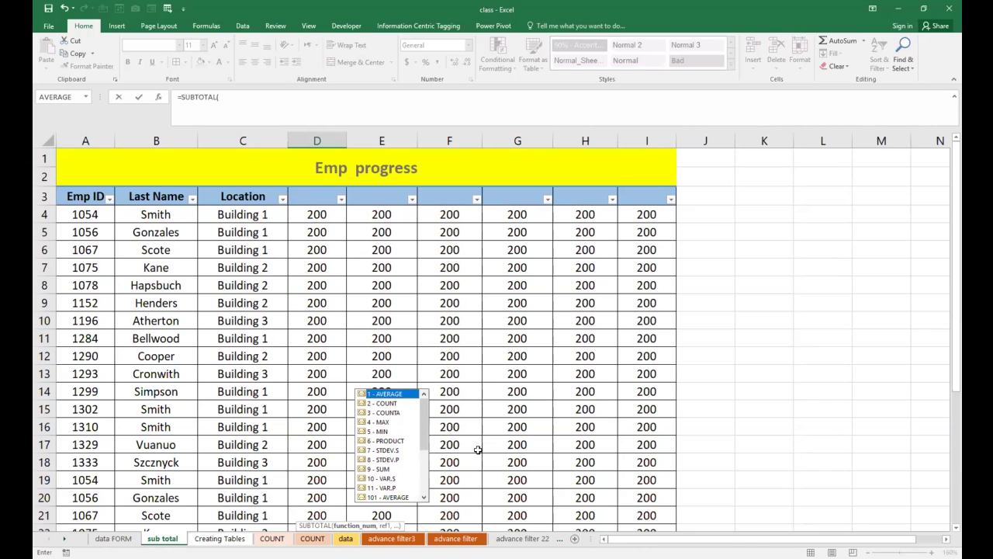
{"action": "scroll", "coordinate": [470, 449], "scroll_direction": "down", "scroll_amount": 5}
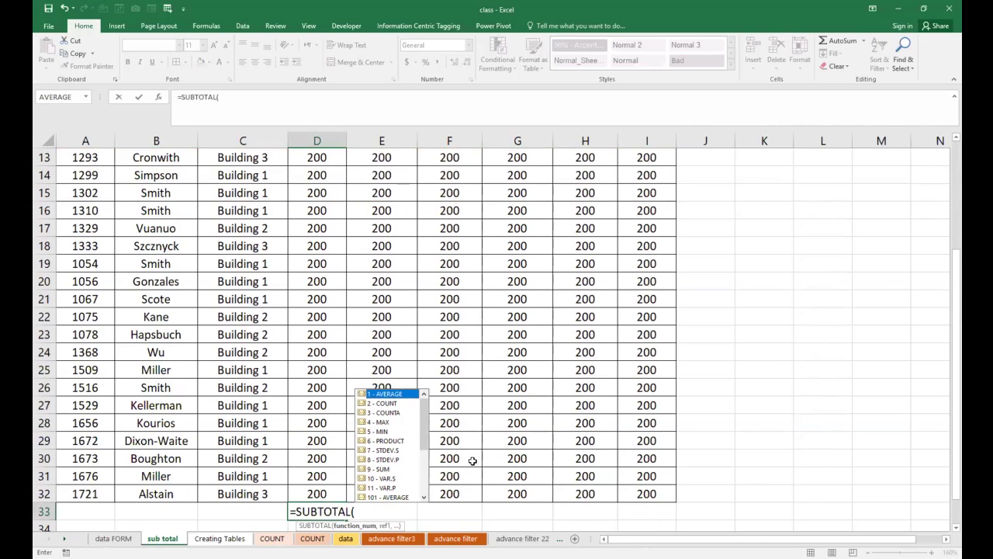
{"action": "scroll", "coordinate": [626, 464], "scroll_direction": "up", "scroll_amount": 5}
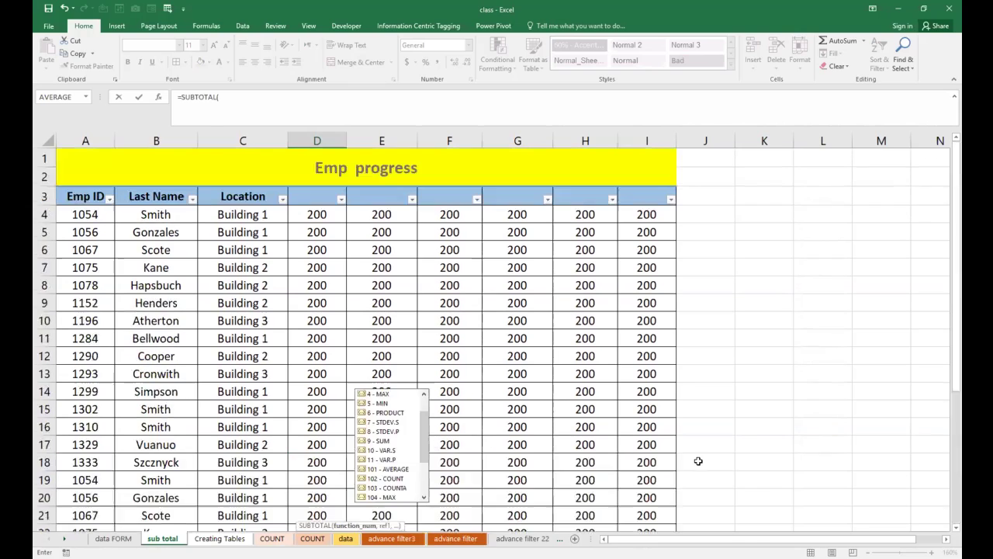
{"action": "left_click", "coordinate": [315, 285]}
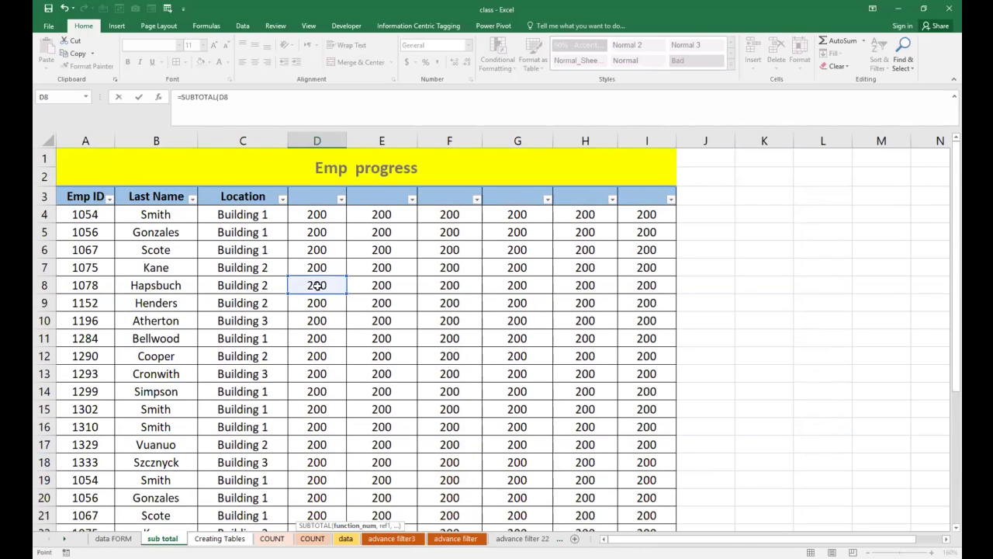
{"action": "scroll", "coordinate": [315, 225], "scroll_direction": "down", "scroll_amount": 3}
{"action": "key", "text": "Escape"}
{"action": "scroll", "coordinate": [302, 256], "scroll_direction": "up", "scroll_amount": 3}
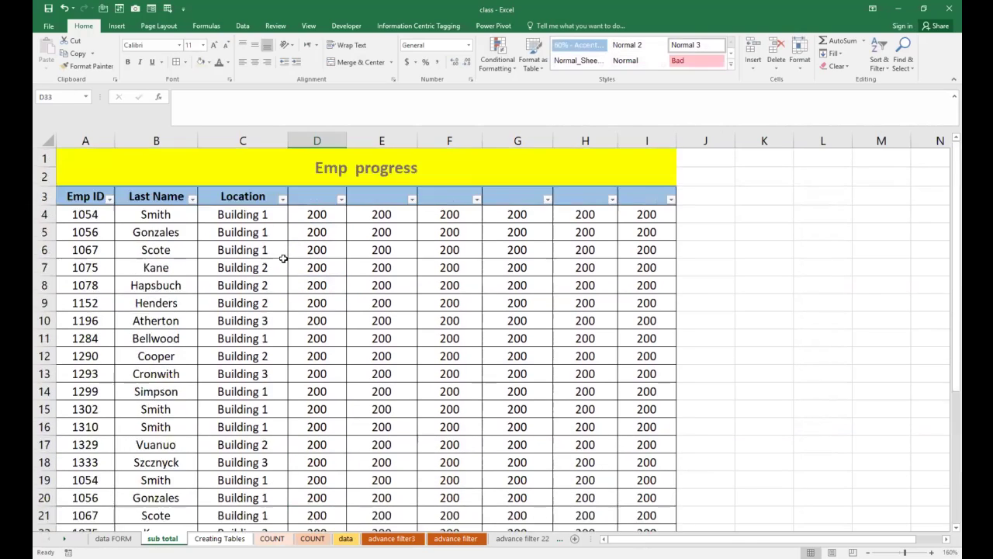
Merge and center cells A33:C33 below the table and enter the label total
{"action": "scroll", "coordinate": [519, 316], "scroll_direction": "down", "scroll_amount": 6}
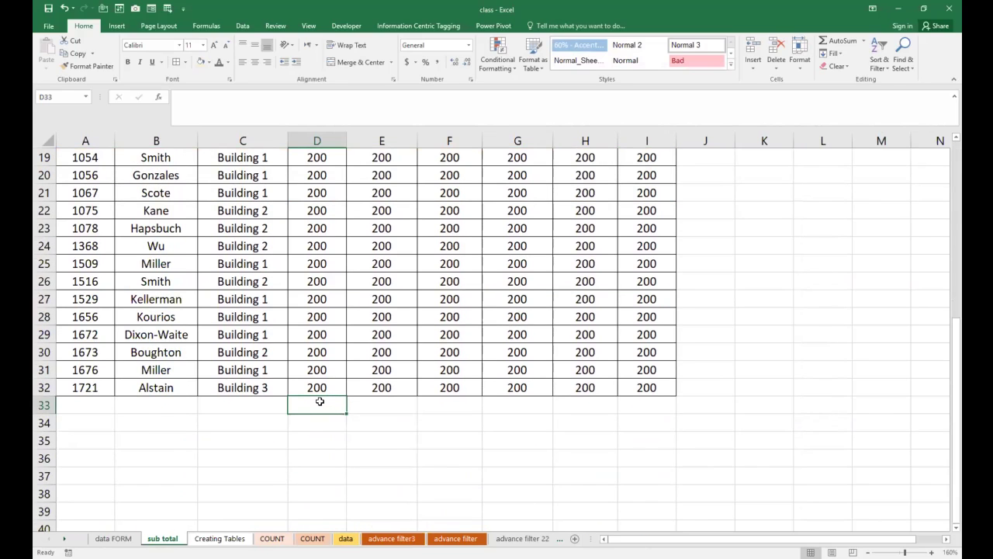
{"action": "left_click_drag", "start_coordinate": [242, 400], "coordinate": [70, 401]}
{"action": "left_click", "coordinate": [357, 62]}
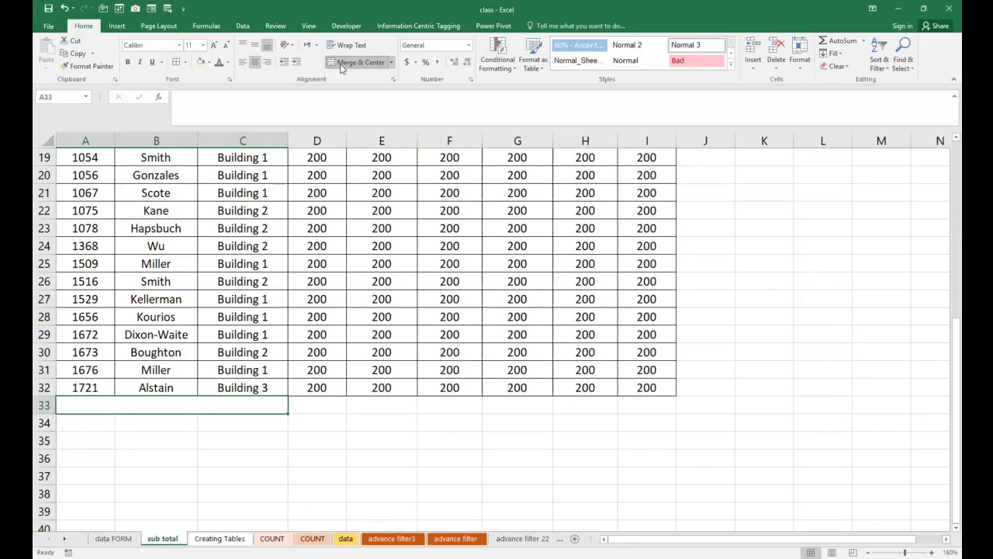
{"action": "type", "text": "total"}
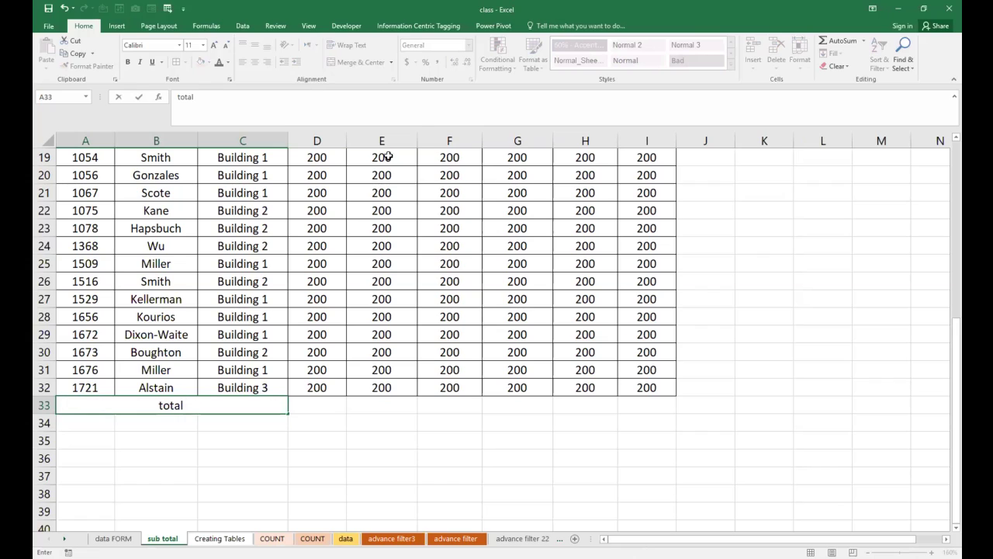
Enter =SUBTOTAL(9,D4:D32) in cell D33 and copy the formula across to I33
{"action": "left_click", "coordinate": [325, 403]}
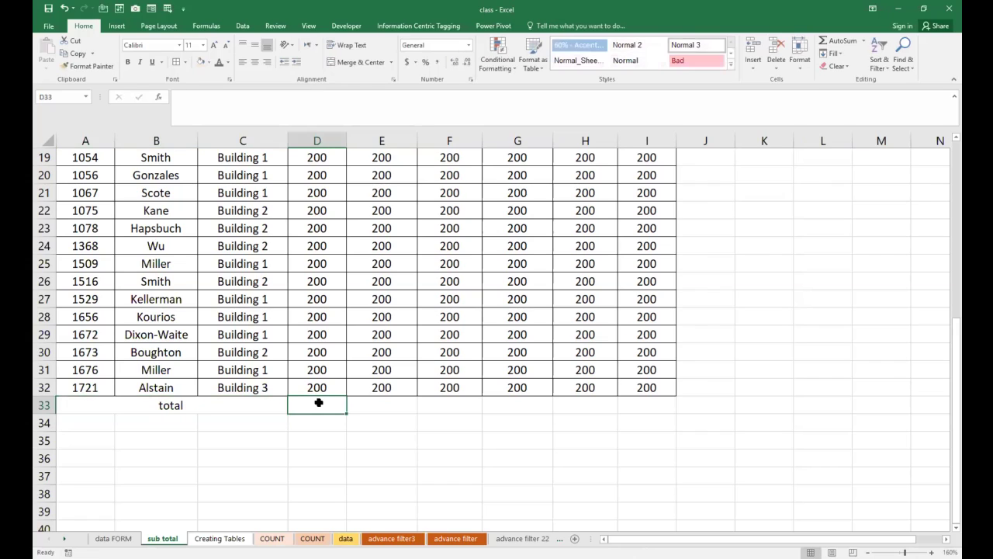
{"action": "type", "text": "=s"}
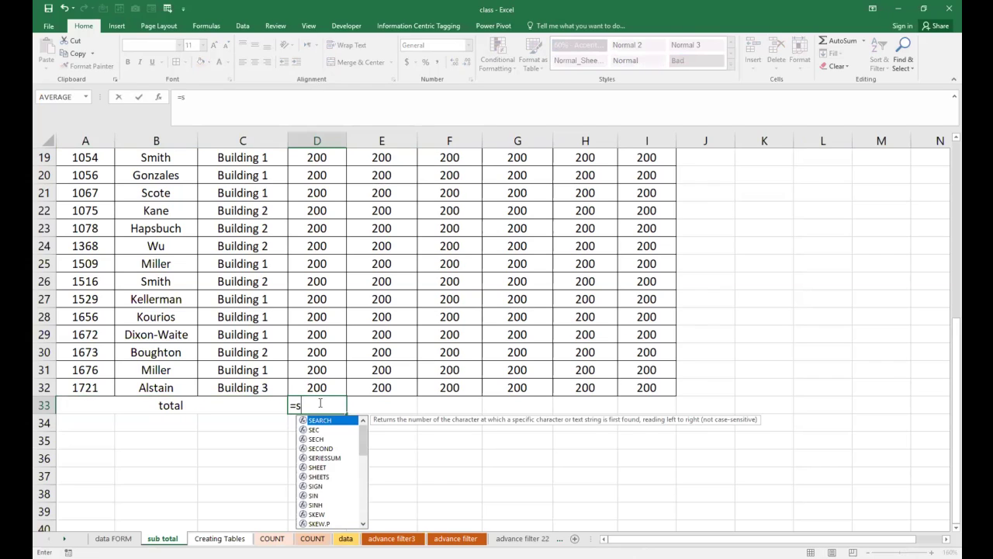
{"action": "type", "text": "ubto"}
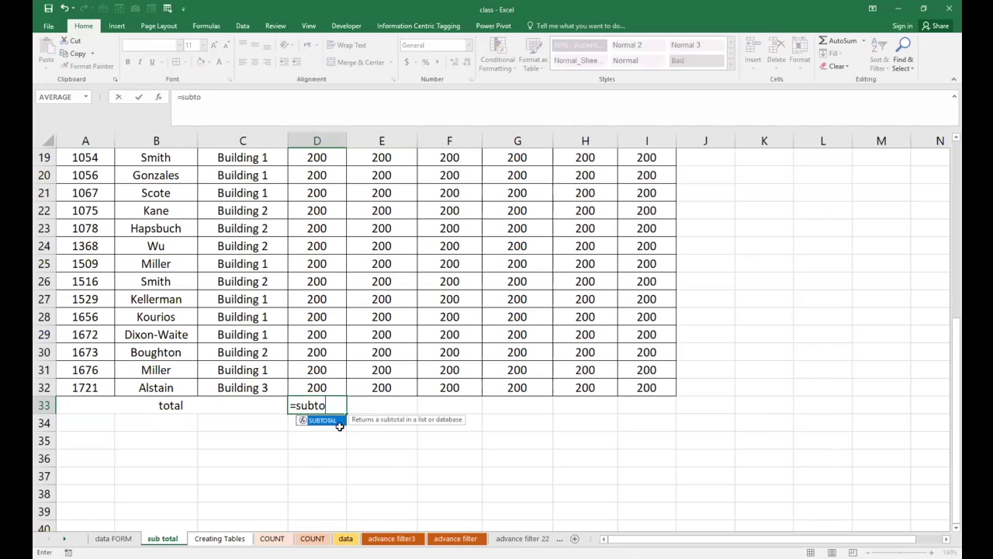
{"action": "double_click", "coordinate": [329, 421]}
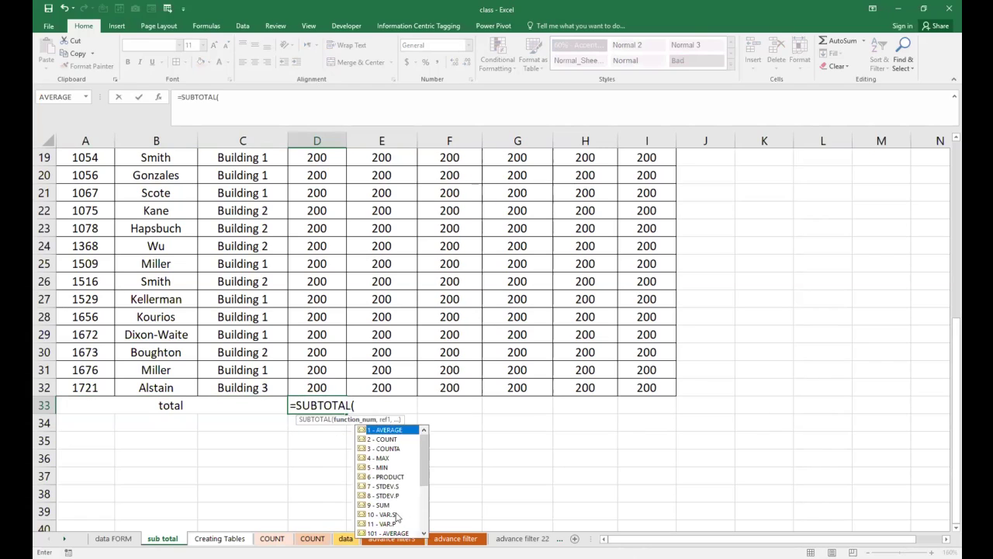
{"action": "left_click", "coordinate": [381, 506]}
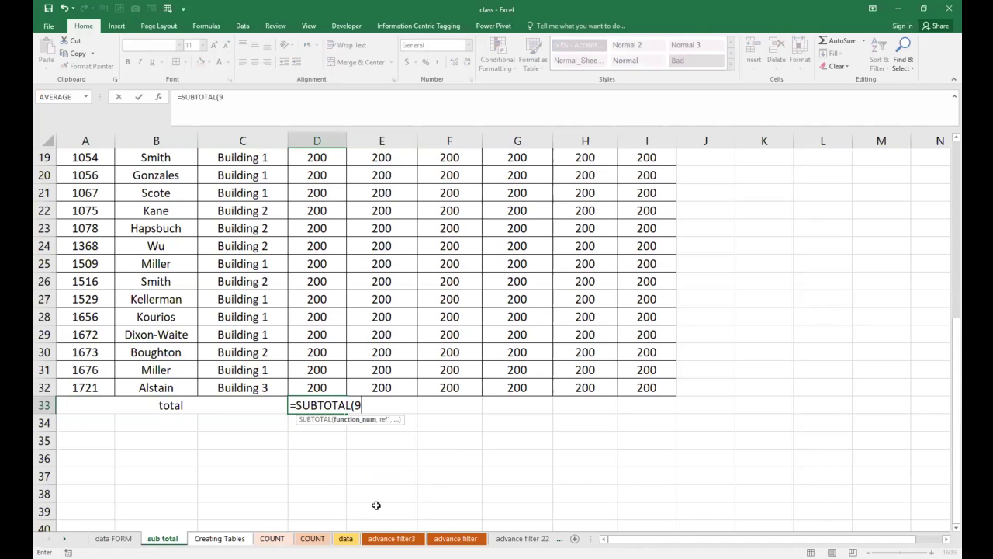
{"action": "type", "text": ","}
{"action": "scroll", "coordinate": [376, 505], "scroll_direction": "up", "scroll_amount": 6}
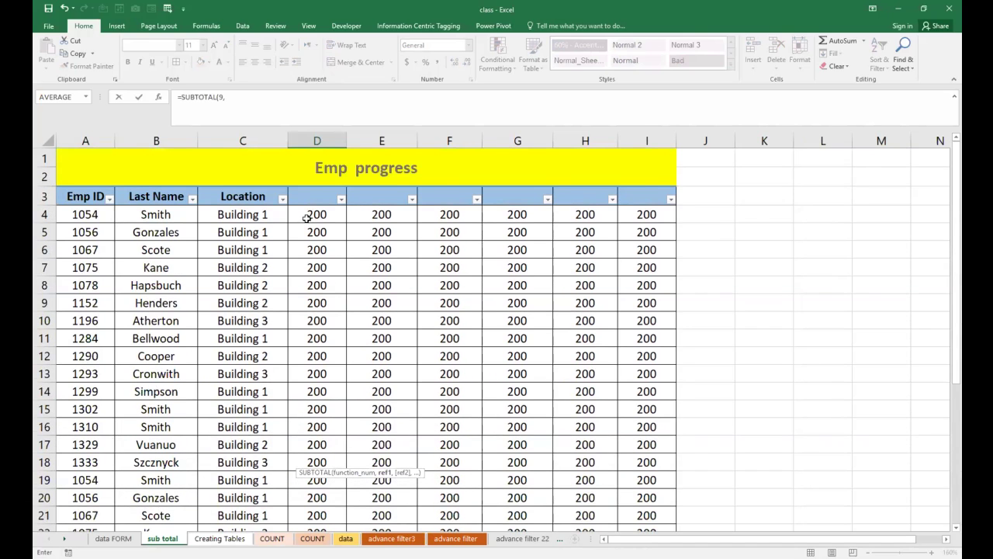
{"action": "left_click_drag", "start_coordinate": [308, 215], "coordinate": [309, 476]}
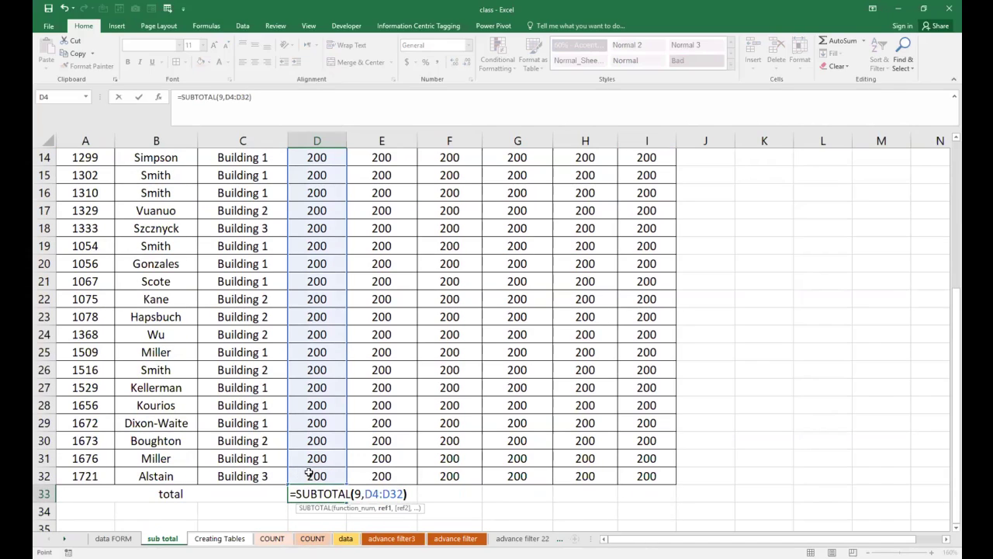
{"action": "key", "text": "Return"}
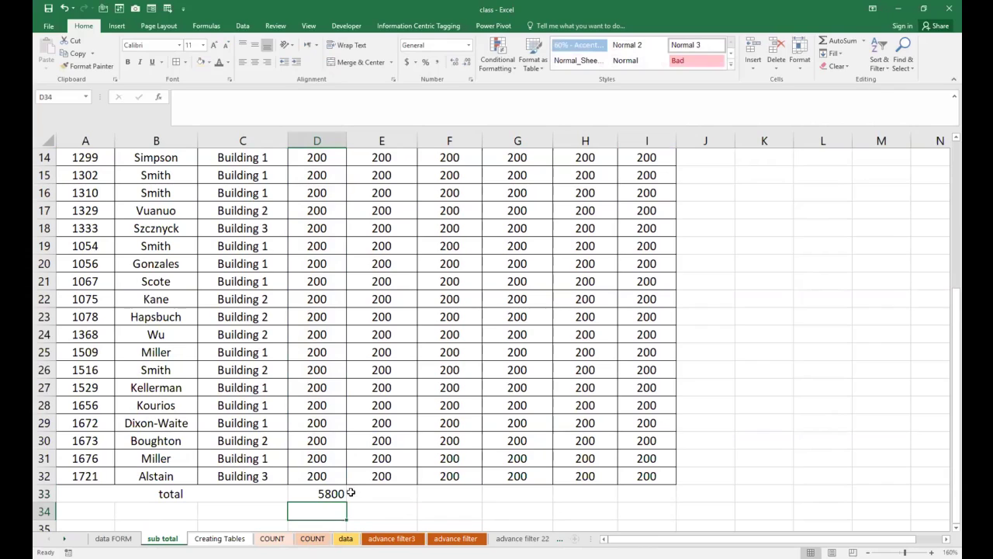
{"action": "left_click", "coordinate": [317, 494]}
{"action": "left_click_drag", "start_coordinate": [347, 504], "coordinate": [660, 510]}
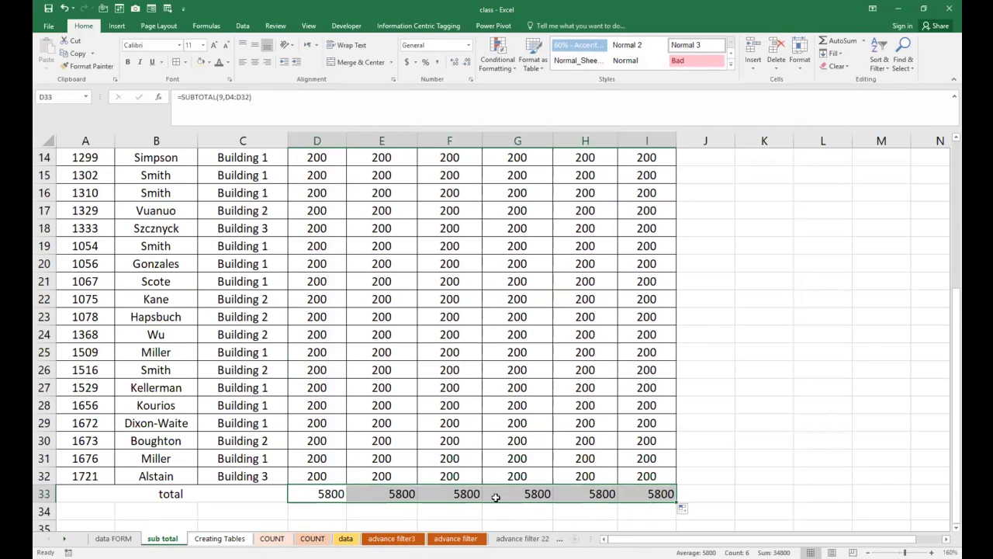
Shade the total row A33:I33 light gold and add borders to its cells
{"action": "left_click_drag", "start_coordinate": [89, 495], "coordinate": [658, 495]}
{"action": "left_click", "coordinate": [201, 62]}
{"action": "left_click", "coordinate": [250, 320]}
{"action": "left_click_drag", "start_coordinate": [78, 494], "coordinate": [660, 495]}
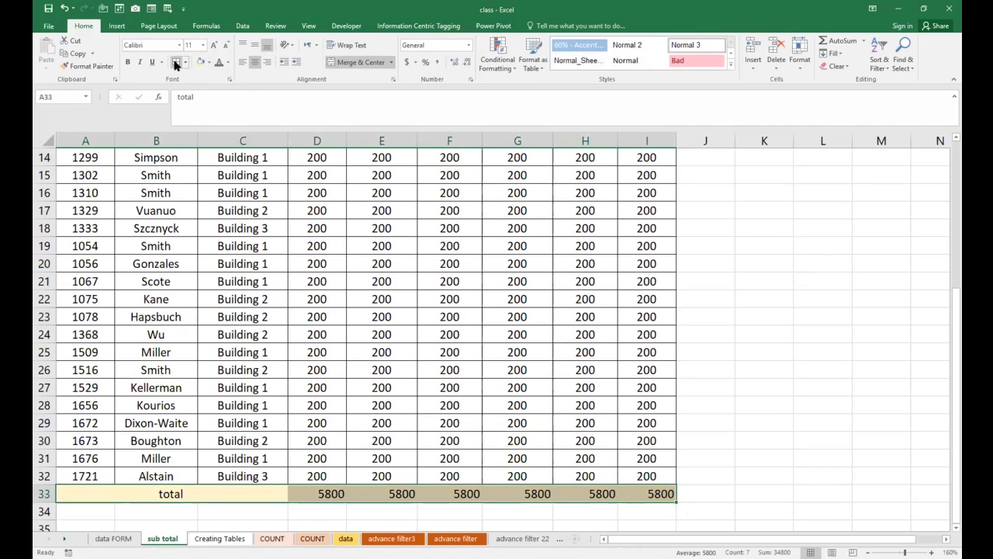
{"action": "left_click", "coordinate": [234, 280]}
Filter the Location column to show only Building 1 and select the visible values in column D to check their sum
{"action": "scroll", "coordinate": [234, 280], "scroll_direction": "up", "scroll_amount": 4}
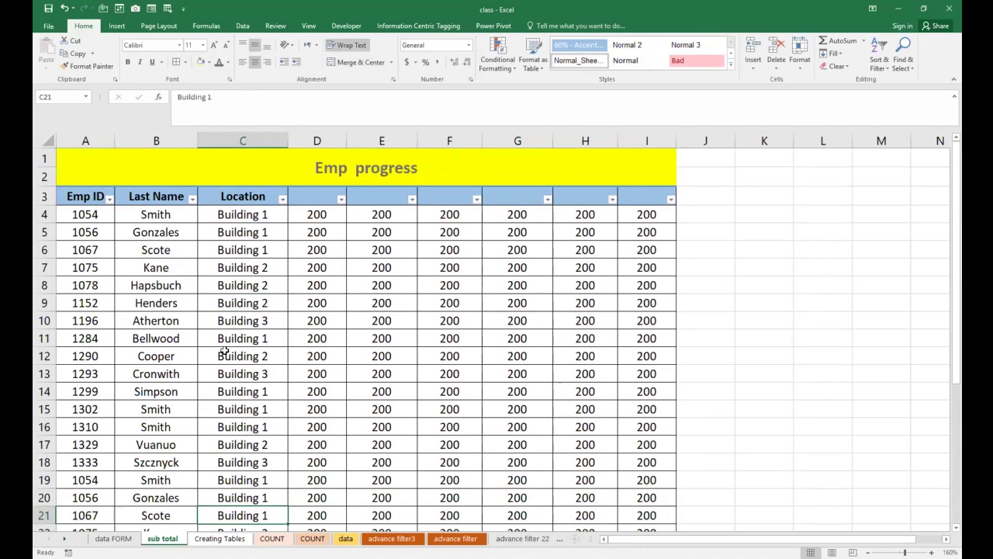
{"action": "left_click", "coordinate": [282, 200]}
{"action": "left_click", "coordinate": [330, 307]}
{"action": "left_click", "coordinate": [330, 315]}
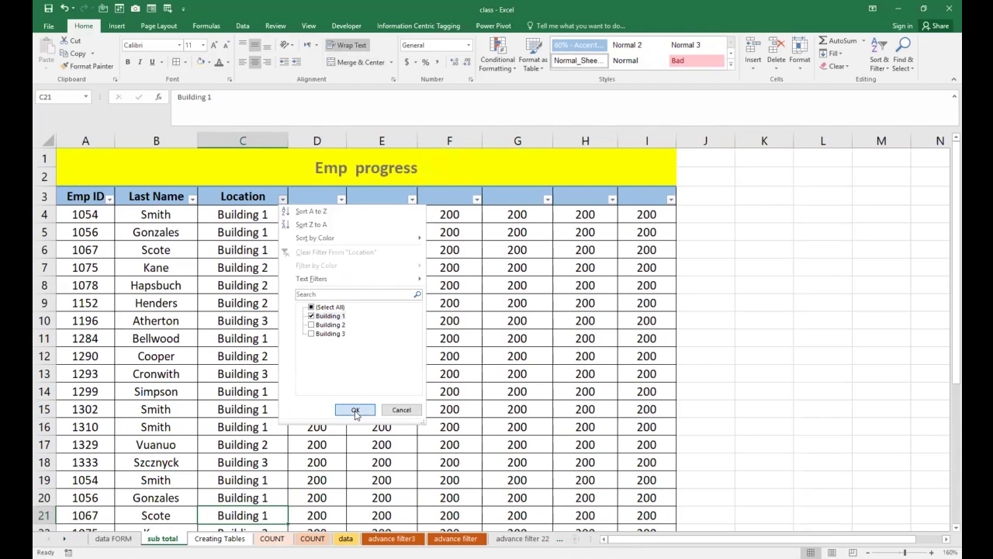
{"action": "left_click", "coordinate": [355, 411]}
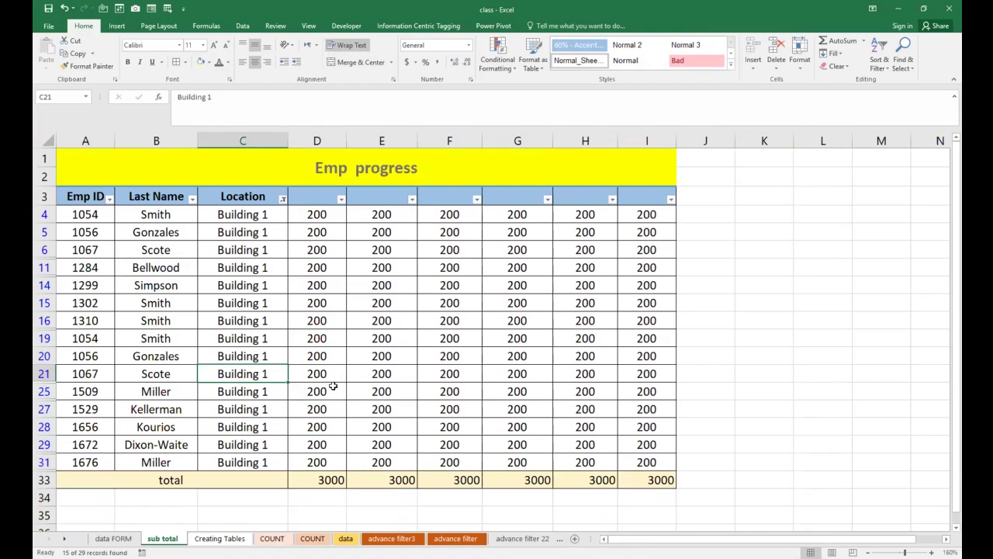
{"action": "left_click_drag", "start_coordinate": [313, 214], "coordinate": [320, 462]}
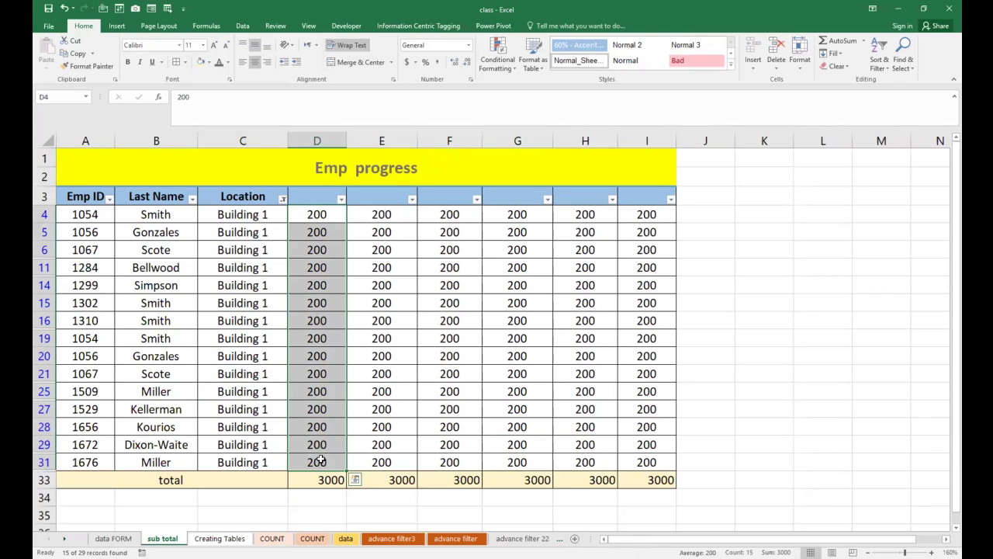
Filter the Location column to show only Building 2 and select the visible column D values to check their sum
{"action": "left_click", "coordinate": [326, 479]}
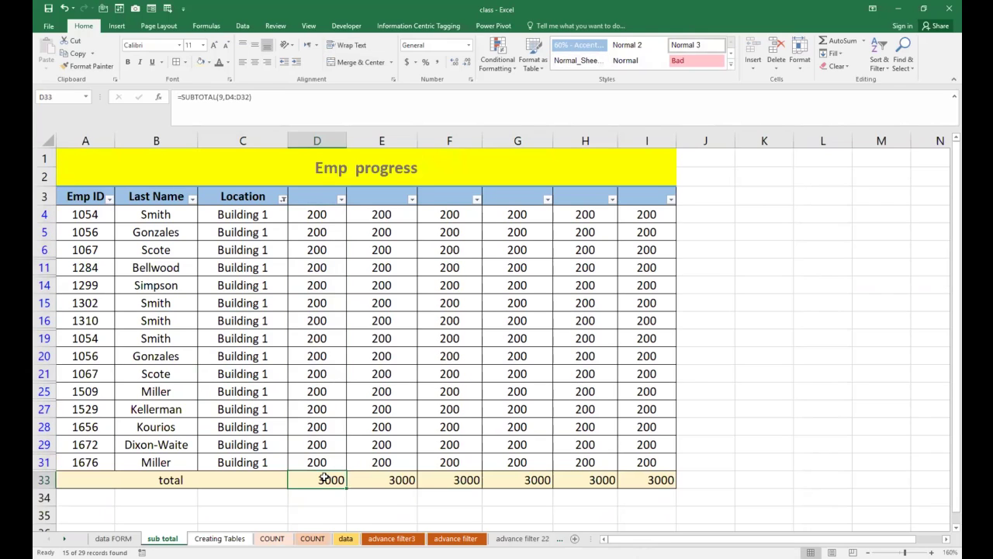
{"action": "left_click", "coordinate": [283, 199]}
{"action": "left_click", "coordinate": [311, 316]}
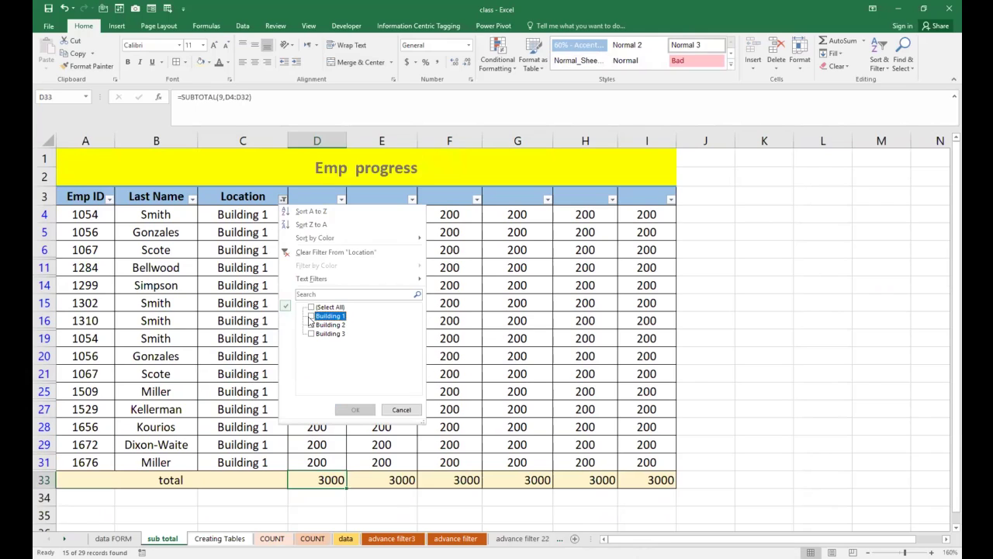
{"action": "left_click", "coordinate": [312, 325]}
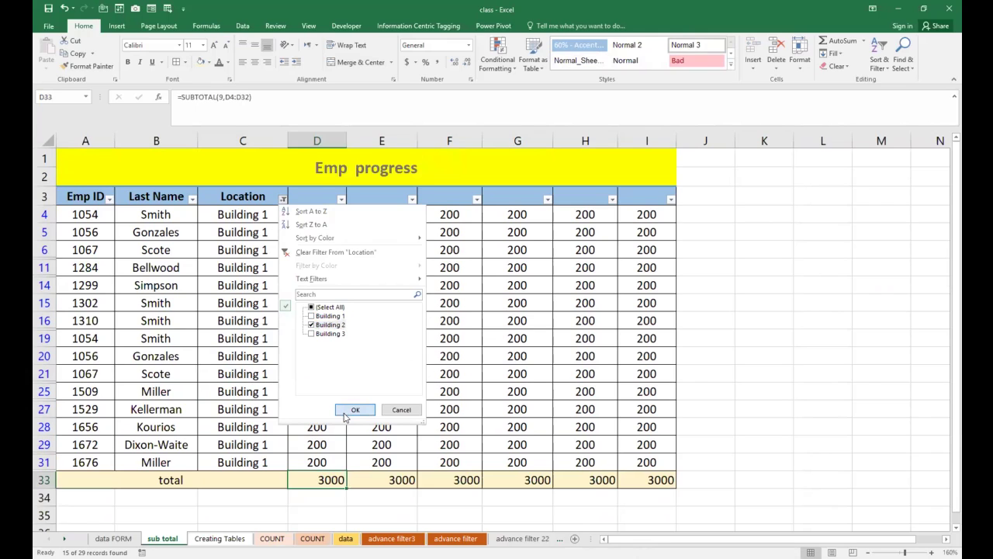
{"action": "left_click", "coordinate": [355, 410]}
{"action": "left_click_drag", "start_coordinate": [314, 214], "coordinate": [319, 374]}
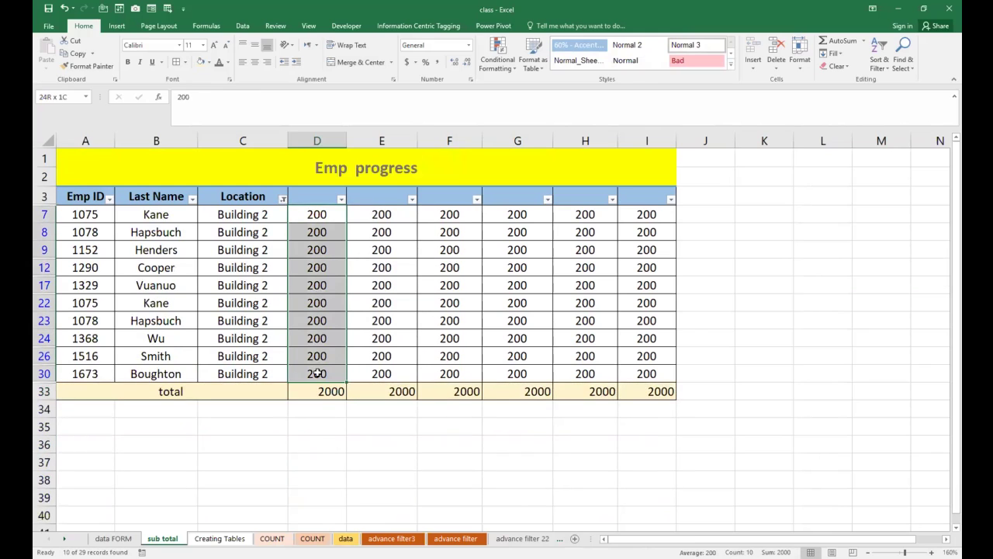
Change cells D24 and D26 to 5000 and check the filtered rows against the SUBTOTAL result in D33
{"action": "left_click", "coordinate": [318, 320]}
{"action": "double_click", "coordinate": [320, 319]}
{"action": "key", "text": "Return"}
{"action": "type", "text": "5000"}
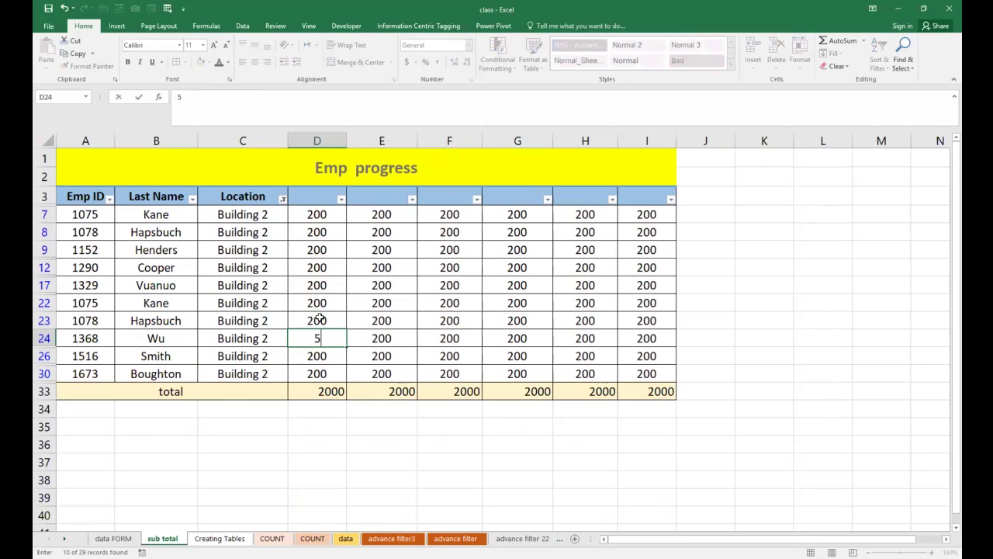
{"action": "key", "text": "Return"}
{"action": "type", "text": "5000"}
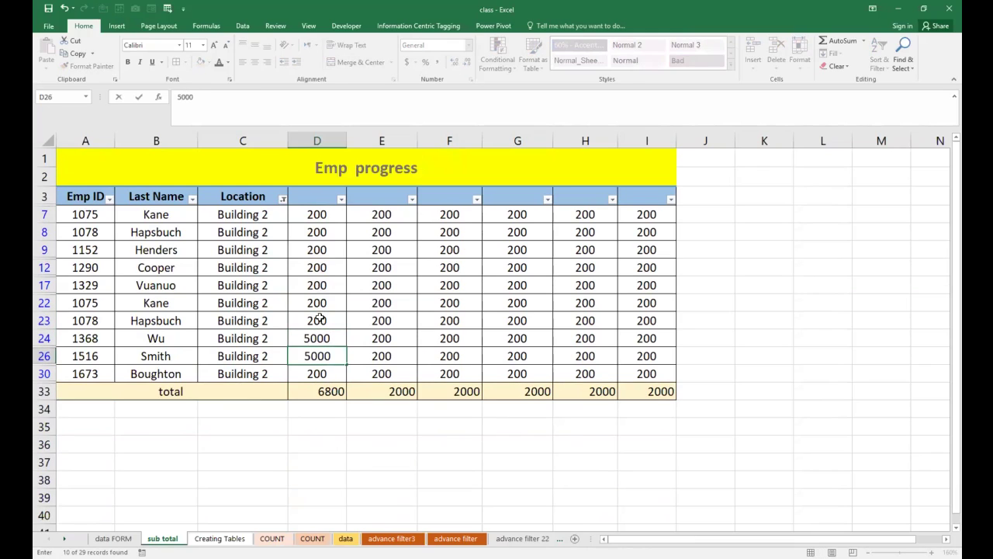
{"action": "key", "text": "Return"}
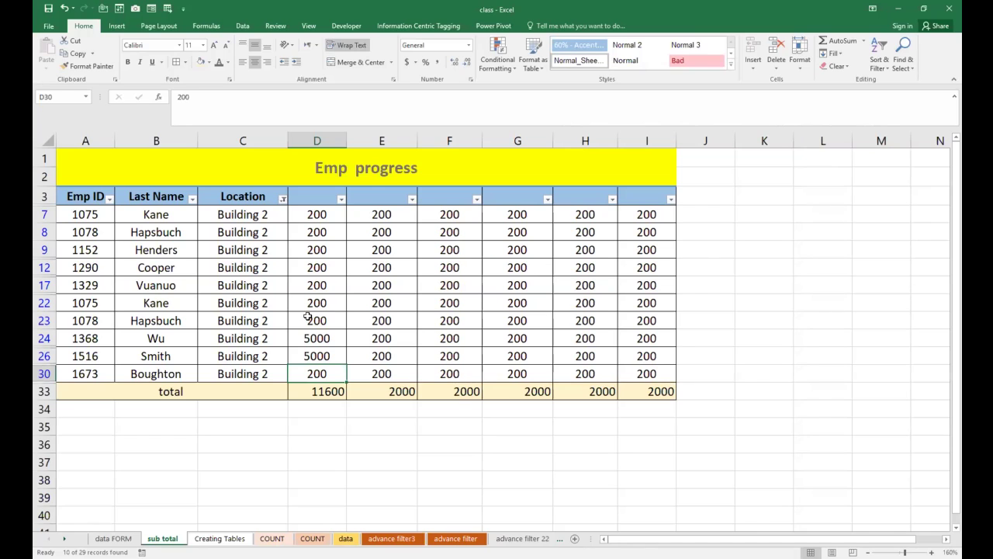
{"action": "left_click_drag", "start_coordinate": [89, 214], "coordinate": [644, 368]}
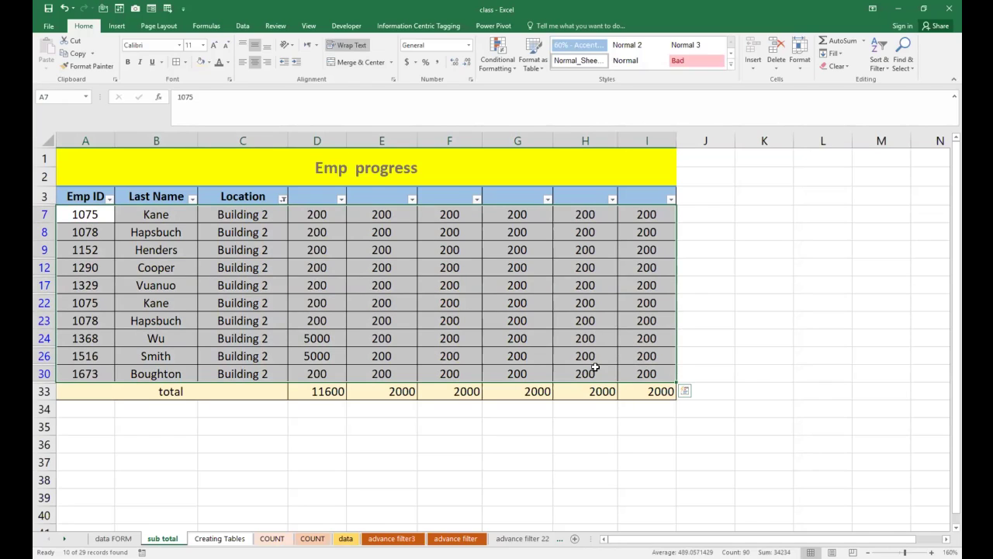
{"action": "left_click", "coordinate": [330, 386]}
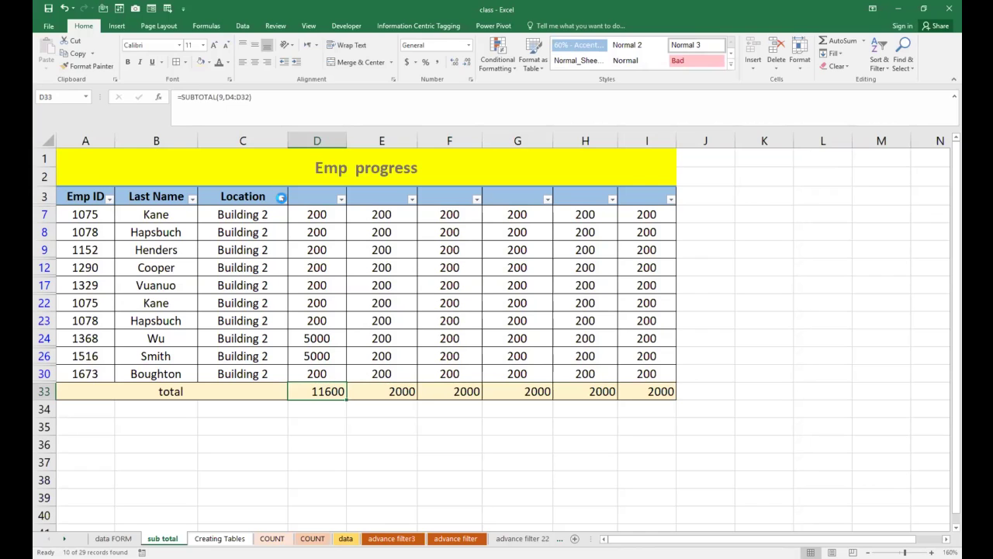
Clear the Location filter and filter the Last Name column to show only the employee in row 12
{"action": "left_click", "coordinate": [281, 197]}
{"action": "key", "text": "Return"}
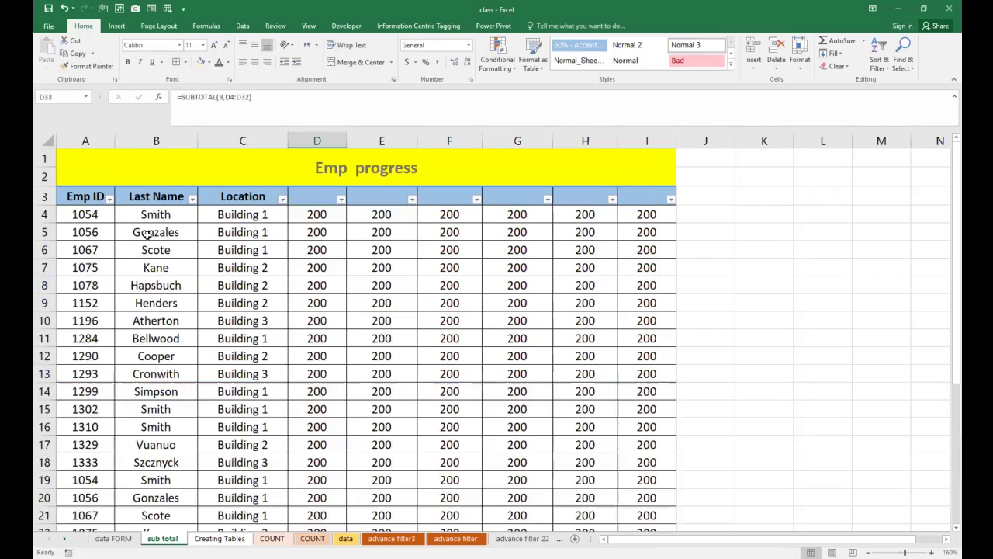
{"action": "left_click", "coordinate": [192, 198]}
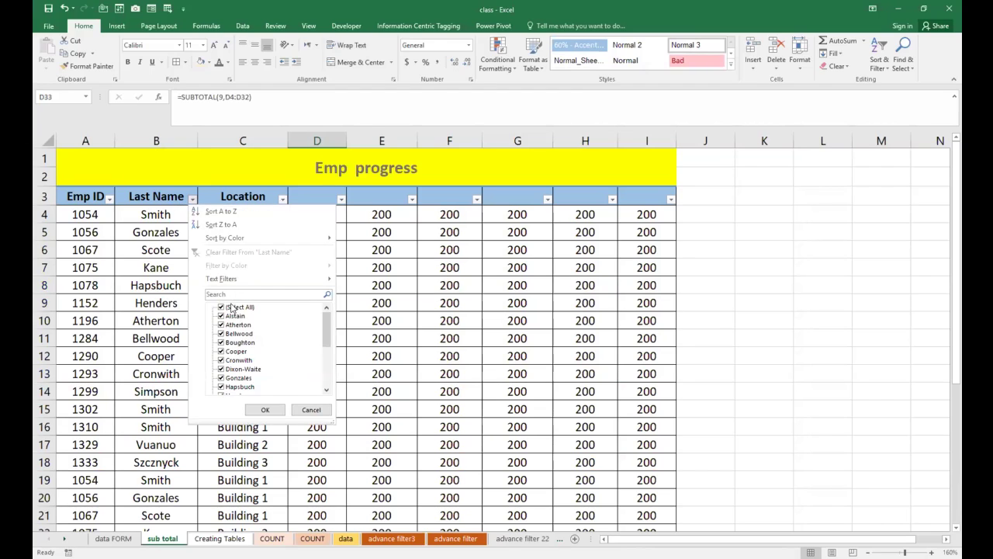
{"action": "left_click", "coordinate": [232, 308]}
{"action": "left_click", "coordinate": [235, 350]}
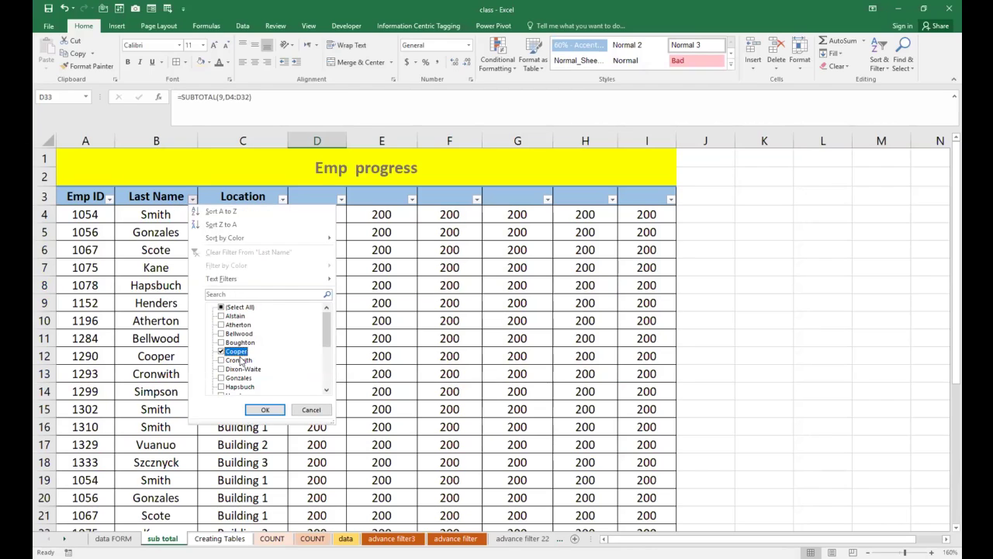
{"action": "left_click", "coordinate": [265, 410]}
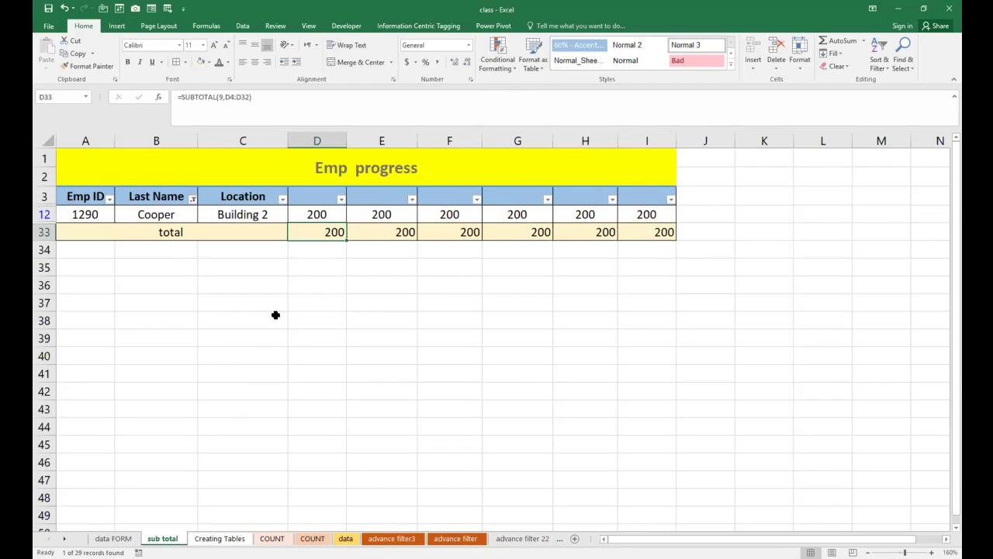
Compare the single visible employee's value in D12 with the SUBTOTAL result in D33
{"action": "left_click_drag", "start_coordinate": [327, 217], "coordinate": [330, 225]}
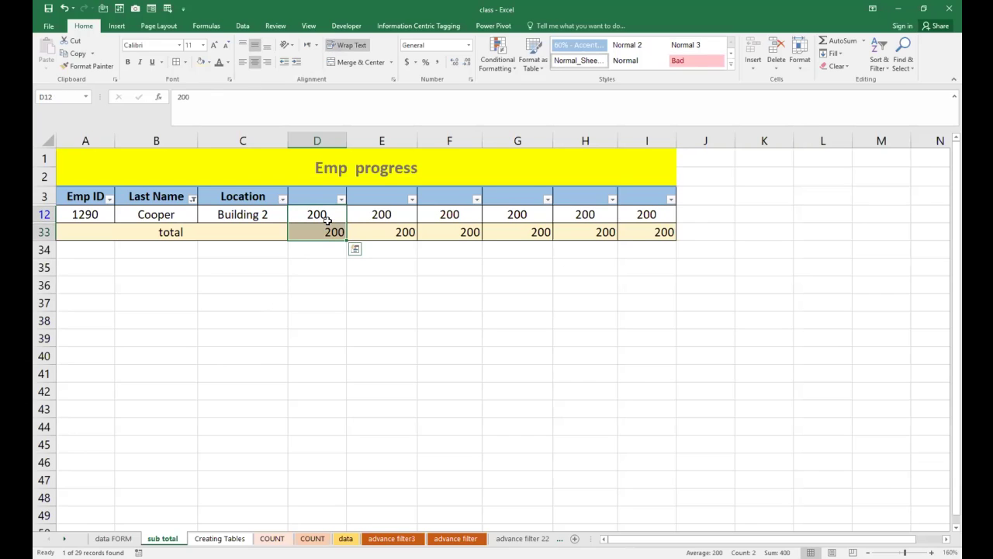
{"action": "left_click", "coordinate": [168, 214]}
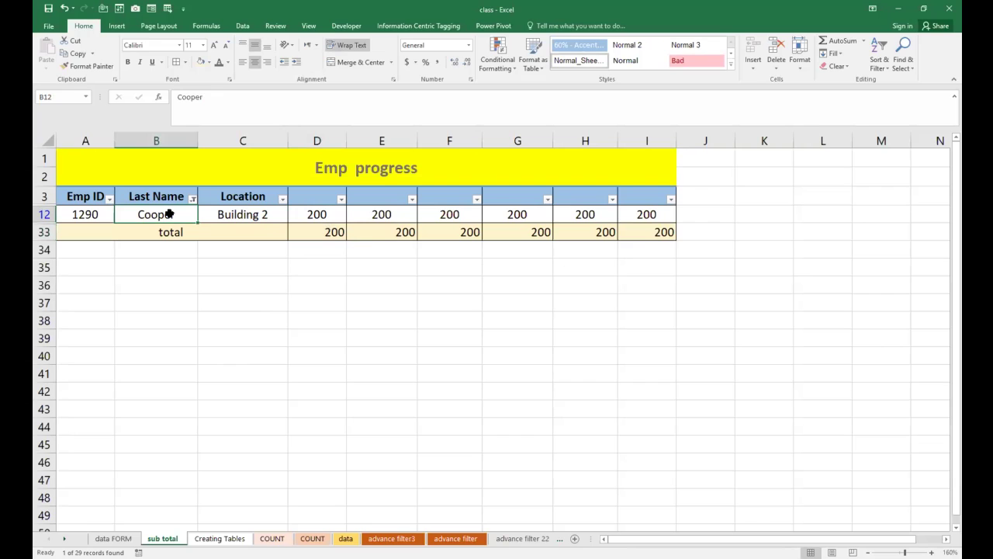
{"action": "left_click", "coordinate": [305, 215]}
{"action": "left_click", "coordinate": [325, 237]}
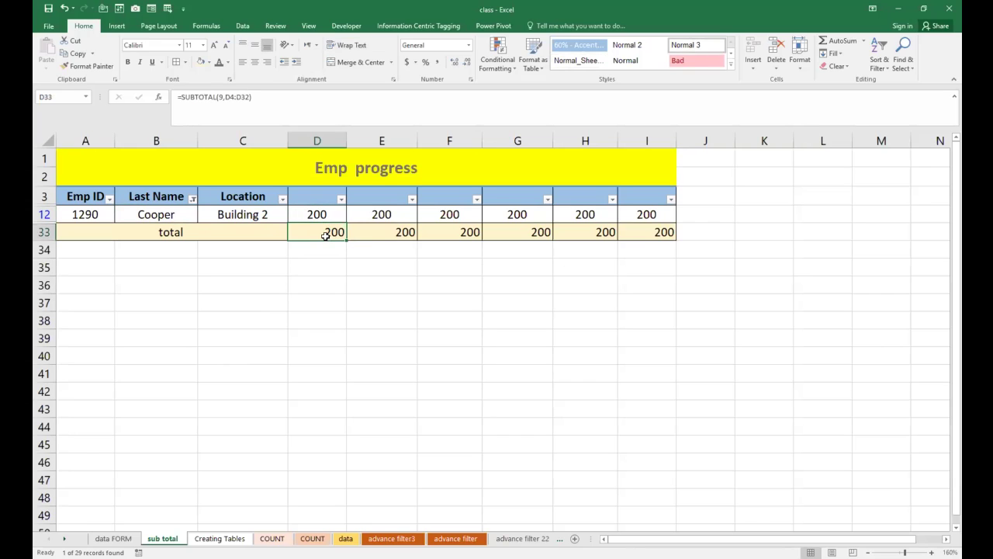
Clear the Last Name filter by selecting all names so every employee row is shown
{"action": "left_click", "coordinate": [192, 200]}
{"action": "left_click", "coordinate": [224, 308]}
{"action": "left_click", "coordinate": [264, 410]}
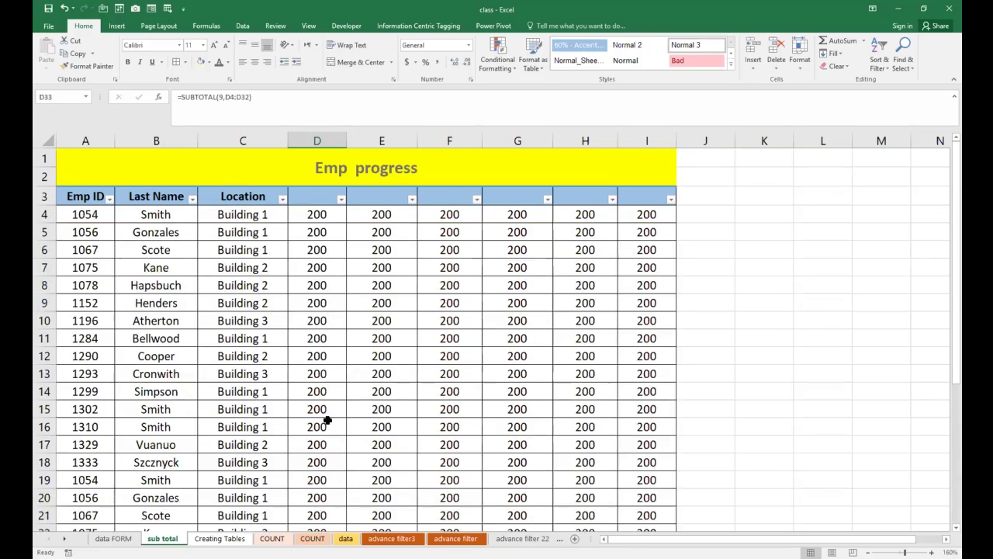
Replace the SUBTOTAL formula in total cell E33 with =SUM(E4:E32)
{"action": "scroll", "coordinate": [340, 419], "scroll_direction": "down", "scroll_amount": 5}
{"action": "left_click", "coordinate": [390, 458]}
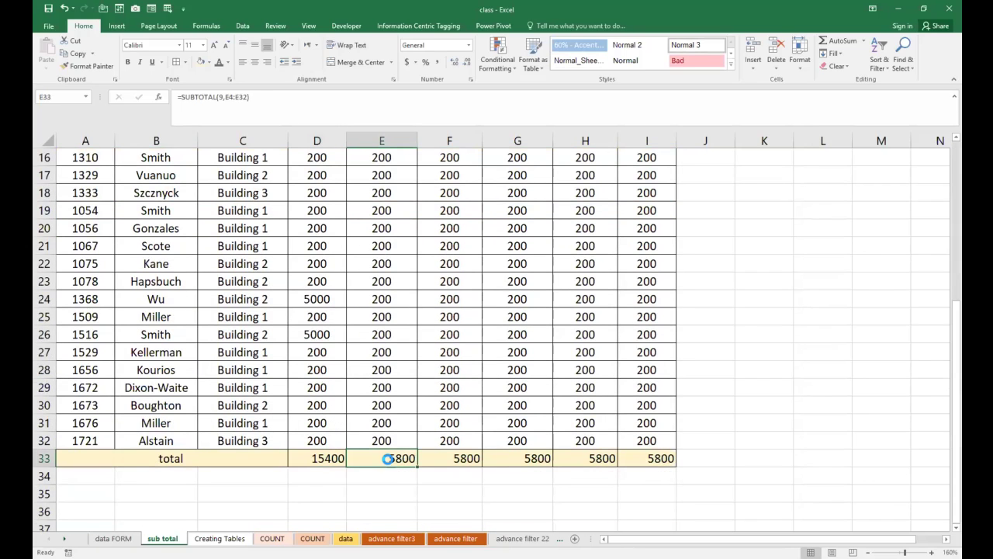
{"action": "key", "text": "Delete"}
{"action": "type", "text": "sum("}
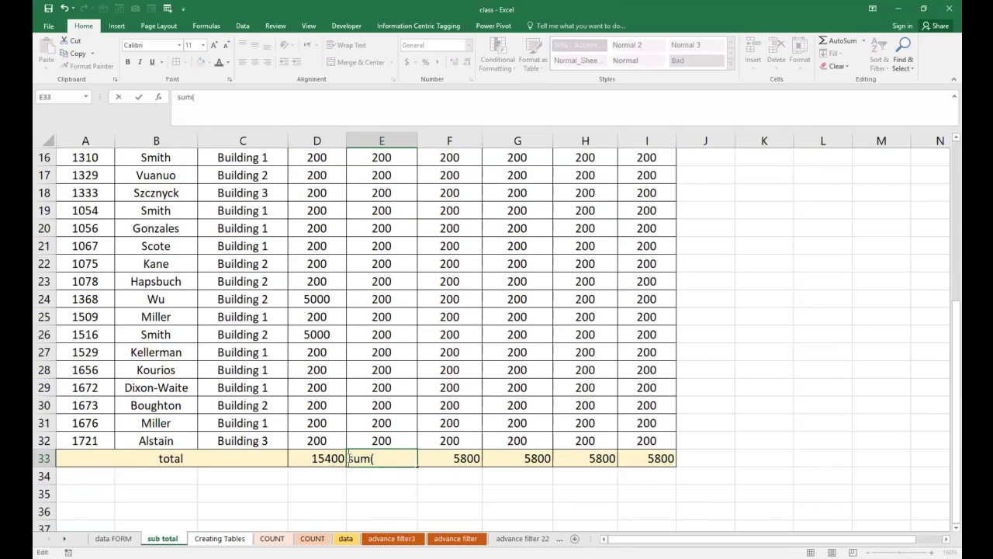
{"action": "type", "text": "="}
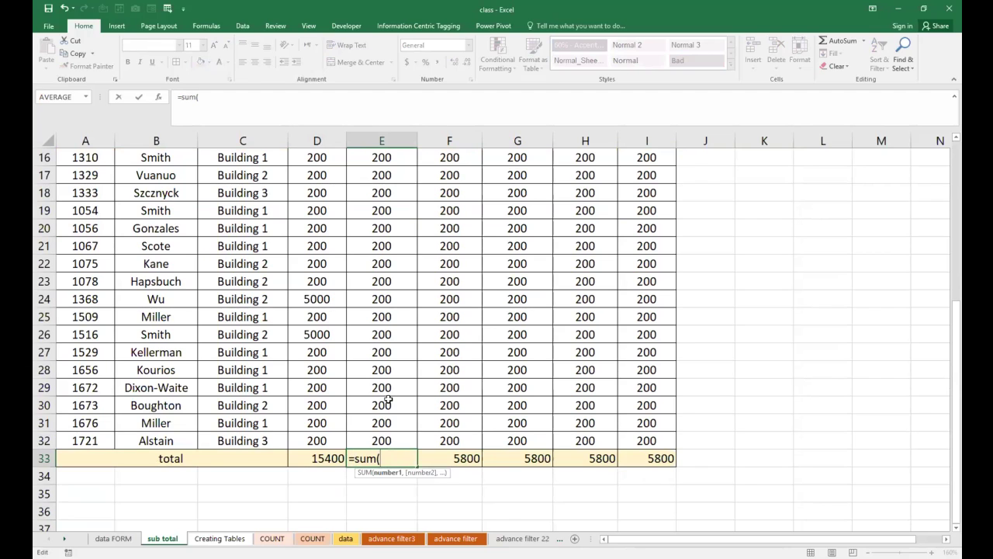
{"action": "scroll", "coordinate": [377, 335], "scroll_direction": "up", "scroll_amount": 5}
{"action": "left_click_drag", "start_coordinate": [371, 214], "coordinate": [393, 425]}
{"action": "type", "text": ")"}
{"action": "key", "text": "Return"}
{"action": "left_click", "coordinate": [400, 440]}
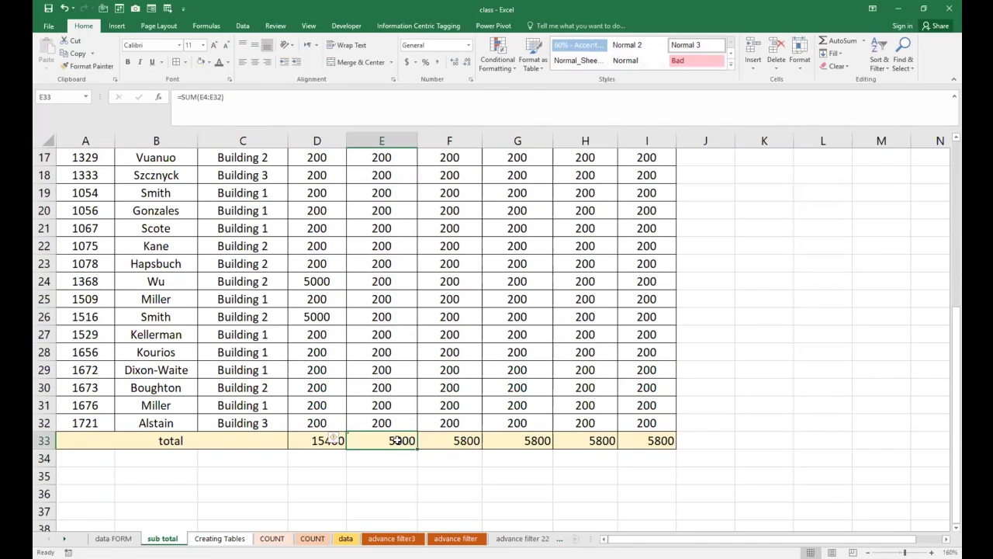
Filter the Location column to show only Building 1
{"action": "scroll", "coordinate": [398, 440], "scroll_direction": "up", "scroll_amount": 5}
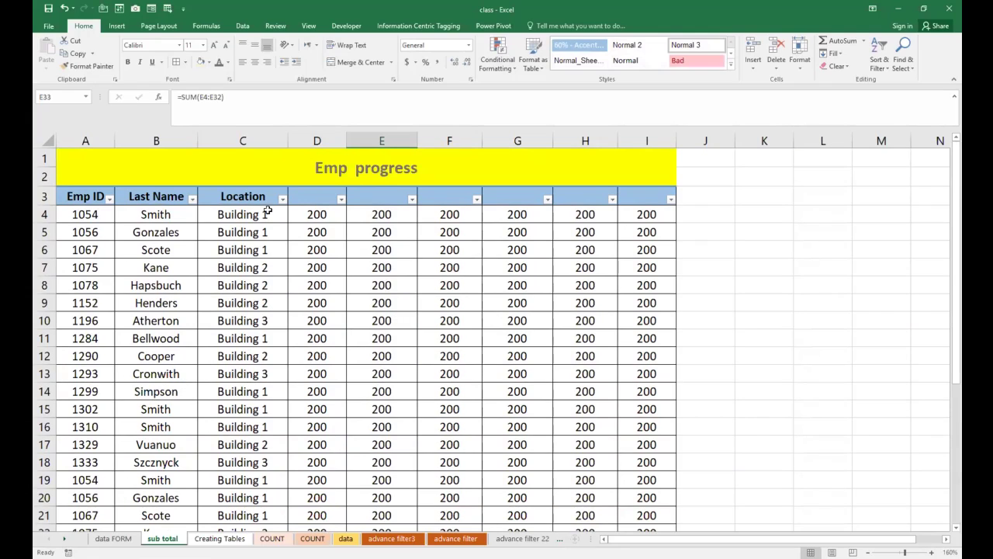
{"action": "left_click", "coordinate": [283, 199]}
{"action": "left_click", "coordinate": [323, 307]}
{"action": "left_click", "coordinate": [322, 324]}
{"action": "left_click", "coordinate": [320, 316]}
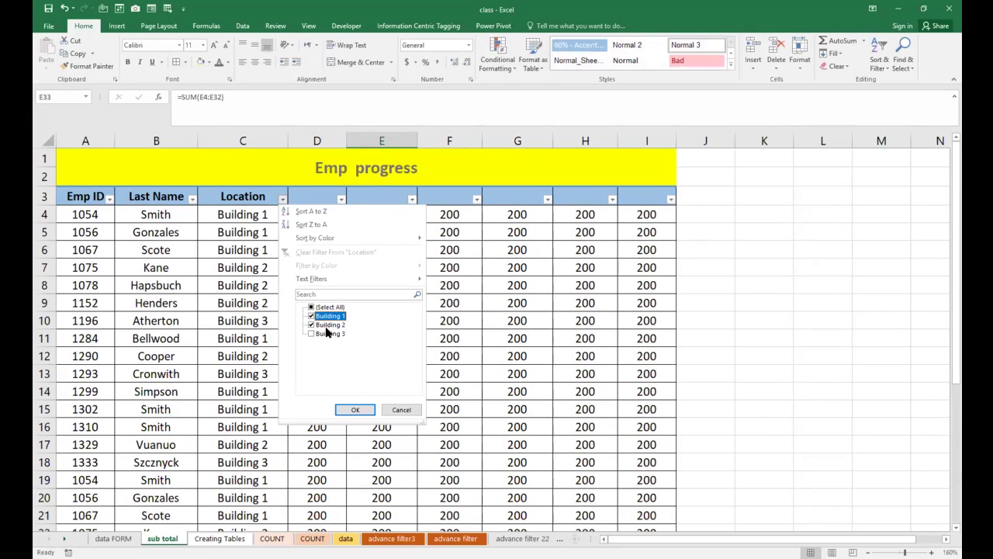
{"action": "left_click", "coordinate": [325, 325]}
{"action": "left_click", "coordinate": [351, 409]}
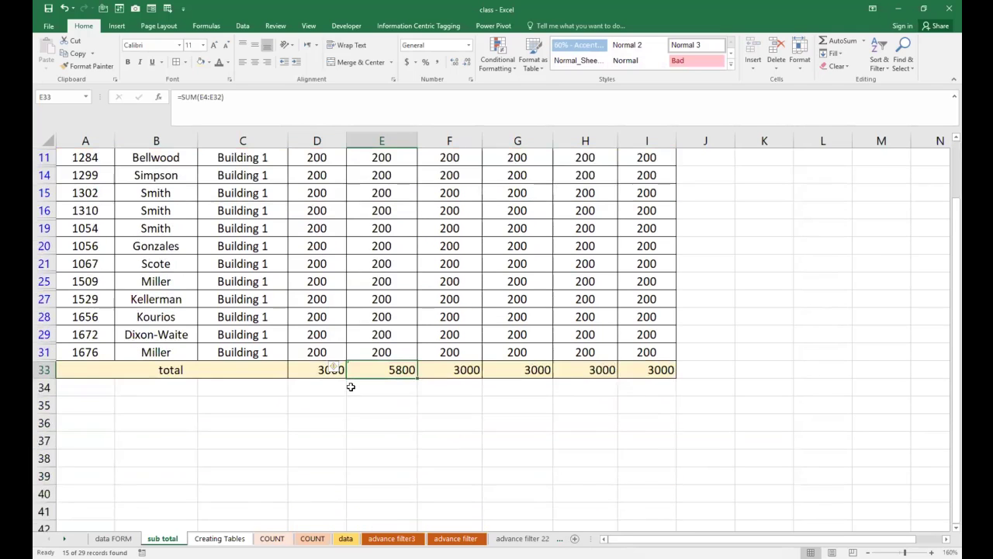
Select the visible values in columns D and E in turn and compare their sums with the totals in row 33
{"action": "left_click", "coordinate": [334, 417]}
{"action": "scroll", "coordinate": [320, 209], "scroll_direction": "up", "scroll_amount": 2}
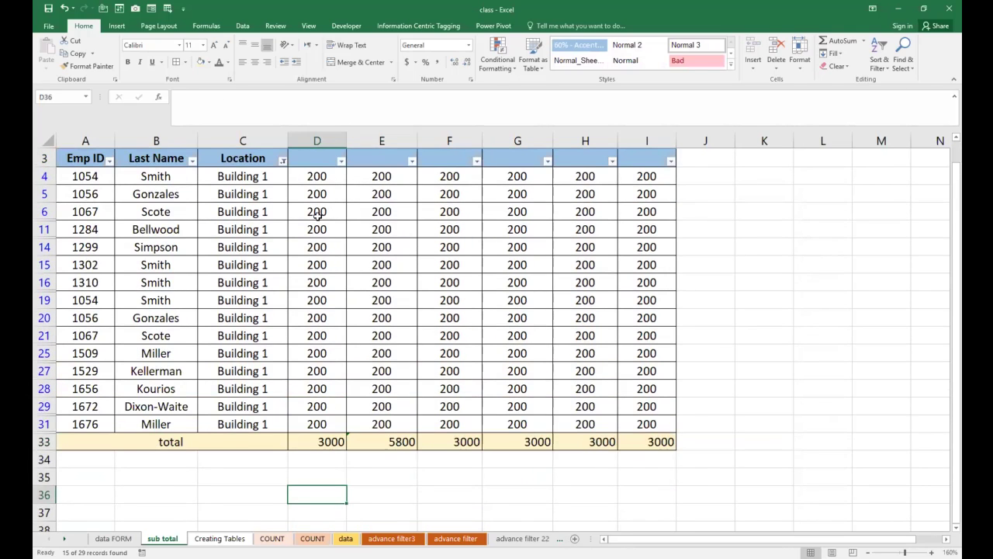
{"action": "left_click_drag", "start_coordinate": [314, 178], "coordinate": [332, 424]}
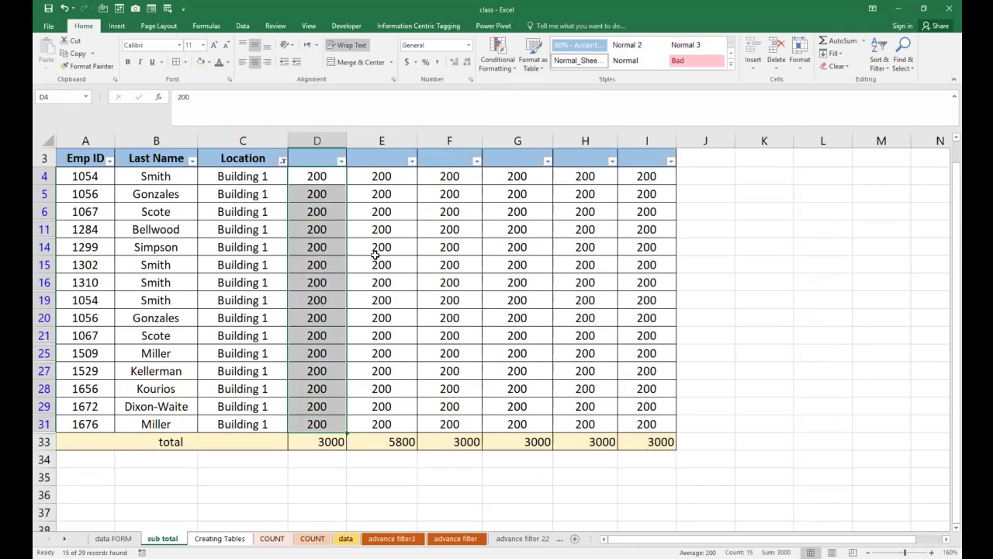
{"action": "left_click_drag", "start_coordinate": [379, 181], "coordinate": [372, 423]}
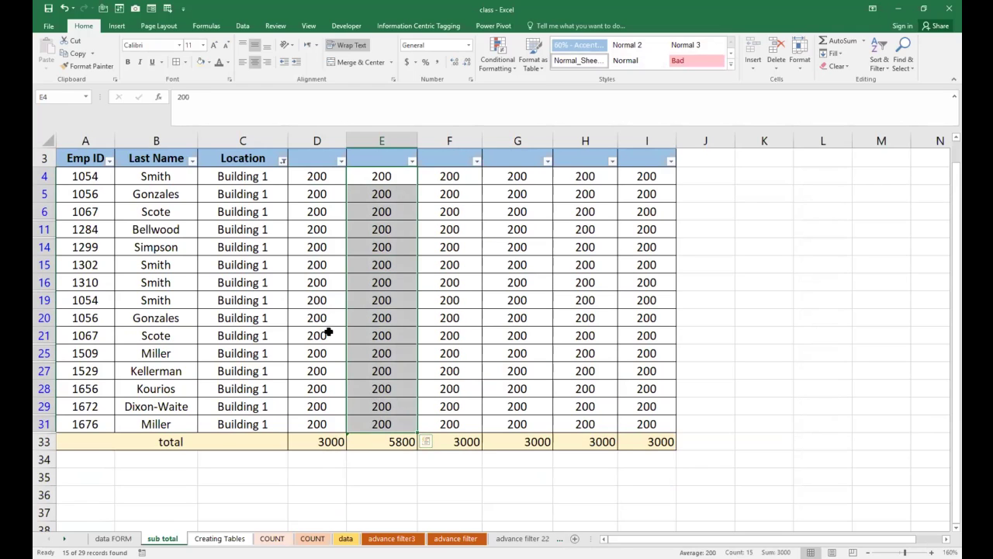
{"action": "scroll", "coordinate": [313, 332], "scroll_direction": "up", "scroll_amount": 1}
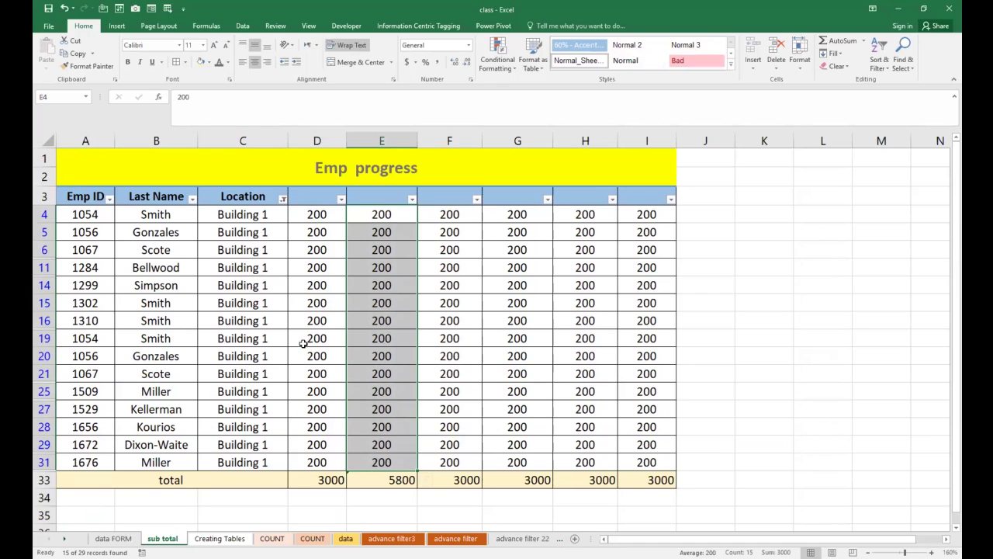
Switch to the Creating Tables sheet and review the full extent of its employee table
{"action": "left_click", "coordinate": [233, 539]}
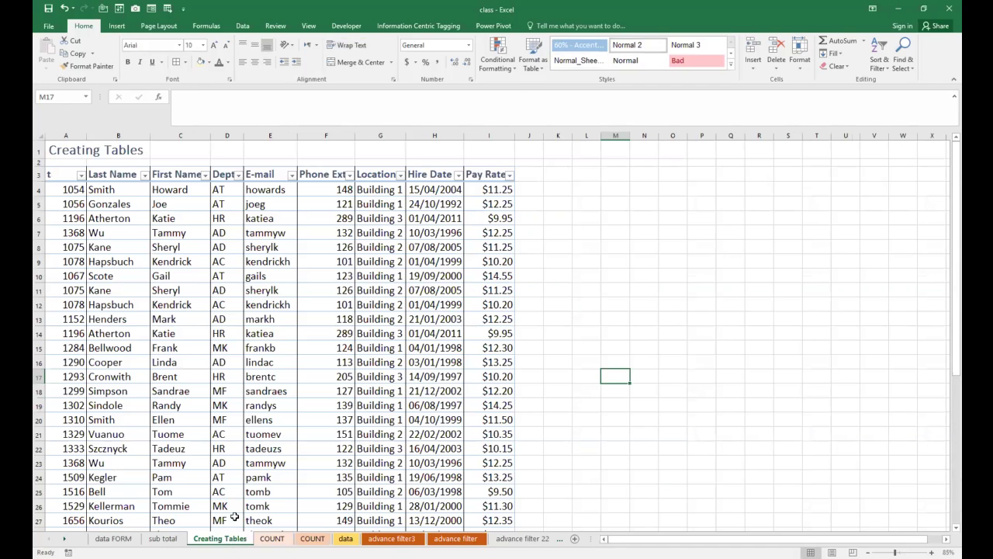
{"action": "scroll", "coordinate": [250, 446], "scroll_direction": "down", "scroll_amount": 4}
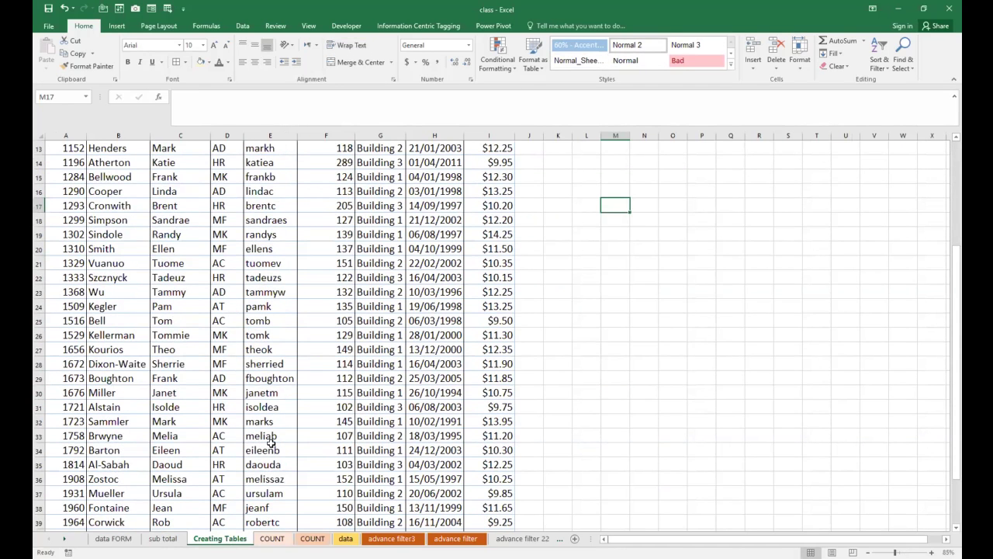
{"action": "scroll", "coordinate": [271, 440], "scroll_direction": "down", "scroll_amount": 4}
{"action": "scroll", "coordinate": [264, 438], "scroll_direction": "up", "scroll_amount": 8}
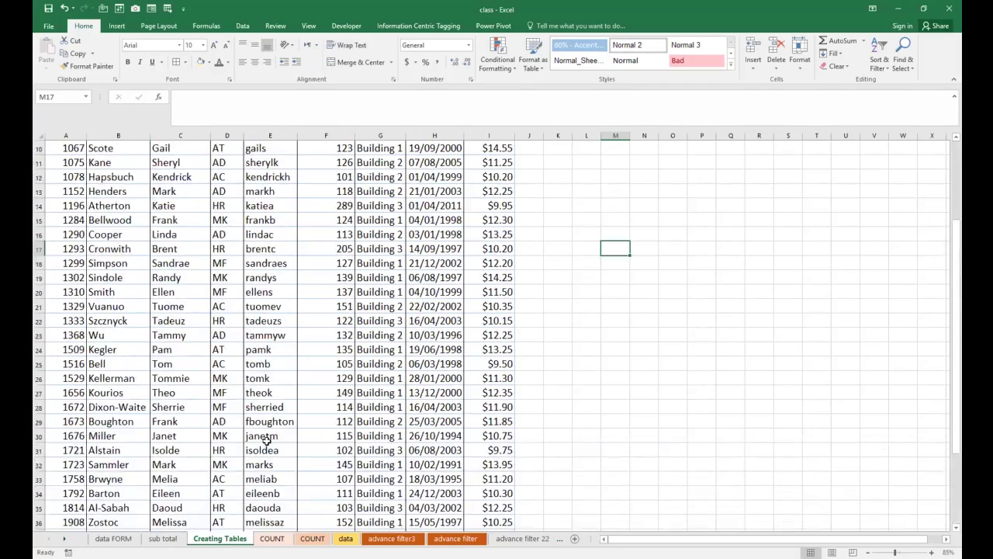
{"action": "left_click_drag", "start_coordinate": [66, 175], "coordinate": [503, 500]}
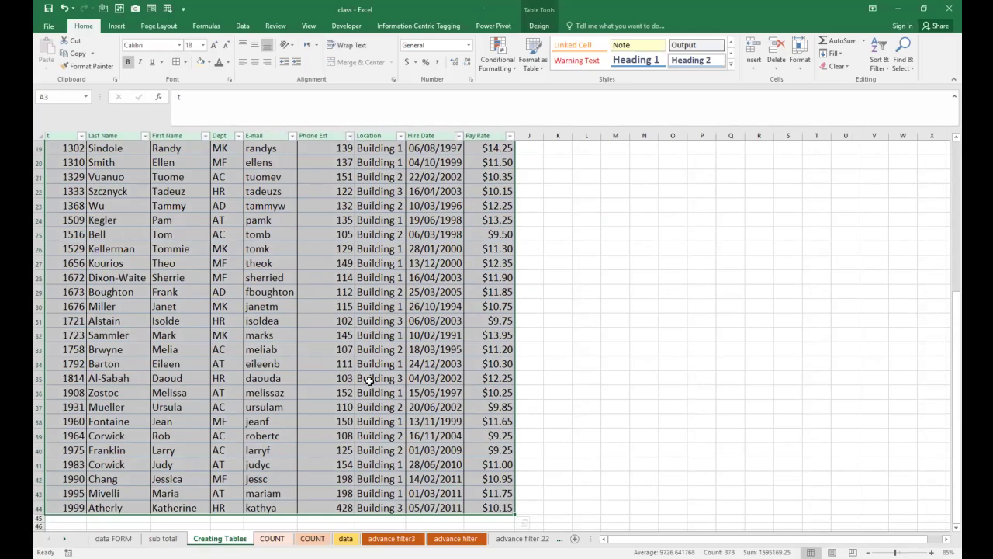
{"action": "left_click", "coordinate": [342, 365]}
{"action": "scroll", "coordinate": [255, 344], "scroll_direction": "up", "scroll_amount": 6}
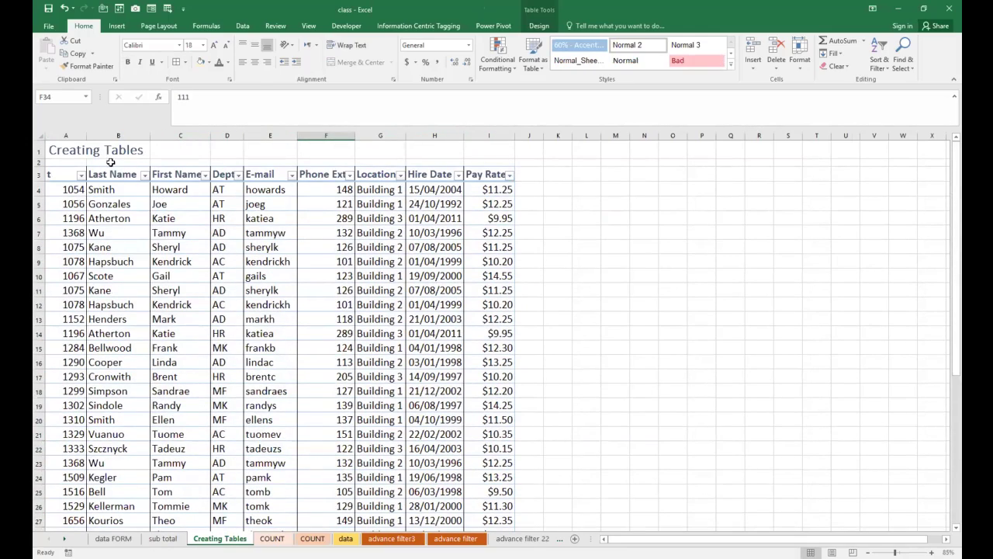
Convert the employee table A3:I44 on the Creating Tables sheet back to a normal range
{"action": "left_click_drag", "start_coordinate": [64, 175], "coordinate": [502, 505]}
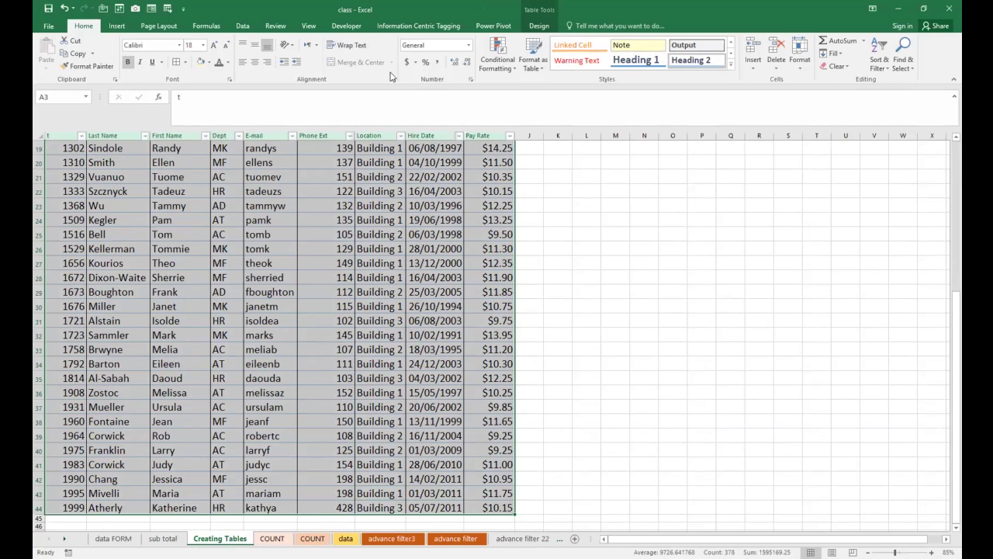
{"action": "left_click", "coordinate": [539, 26]}
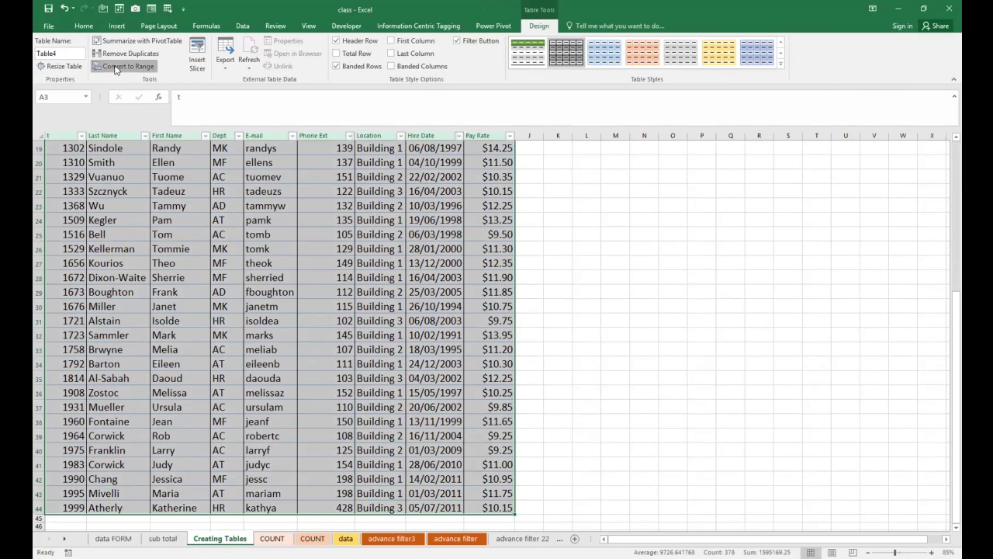
{"action": "left_click", "coordinate": [115, 67]}
{"action": "left_click", "coordinate": [480, 315]}
{"action": "left_click", "coordinate": [273, 332]}
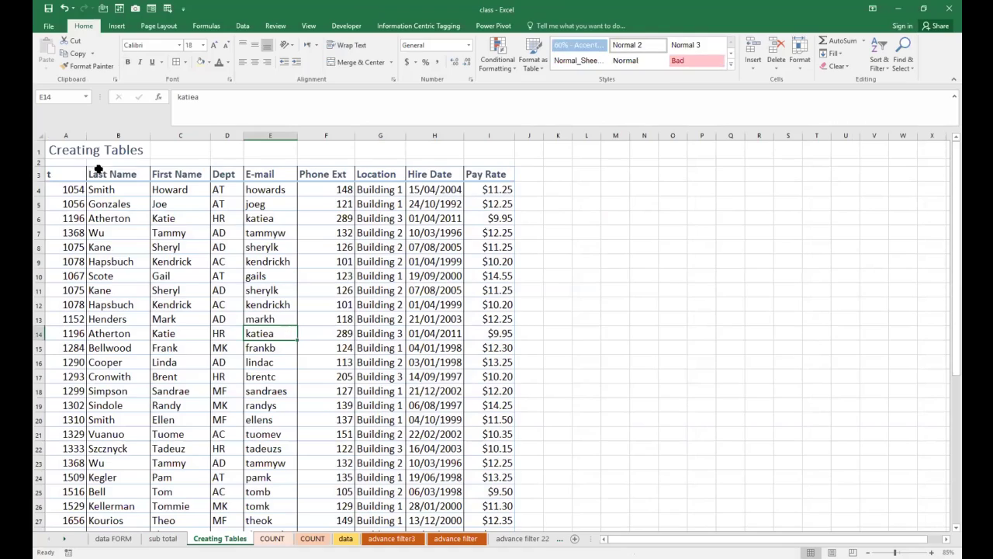
Create a table from the employee data in A3:I44, using the first row as headers
{"action": "left_click_drag", "start_coordinate": [62, 175], "coordinate": [491, 506]}
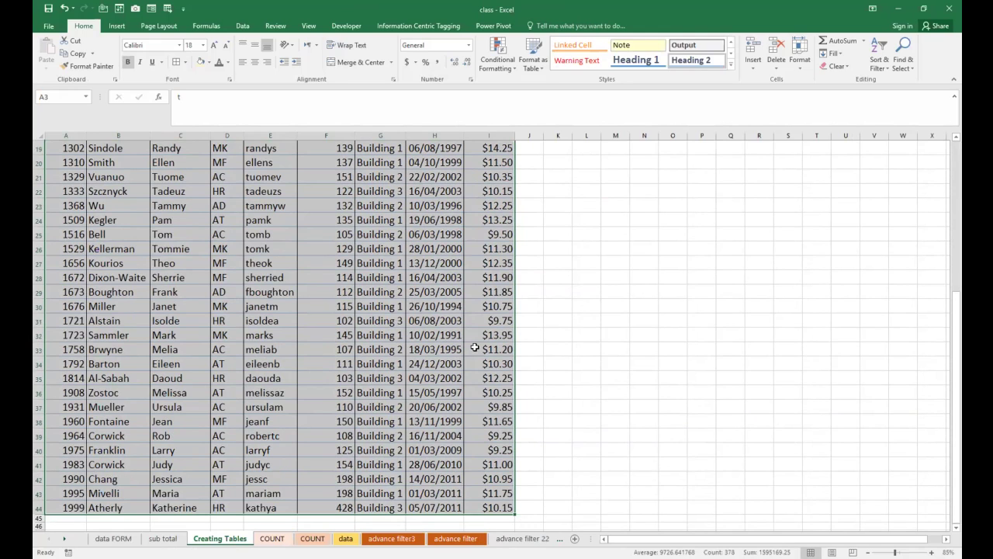
{"action": "key", "text": "ctrl+t"}
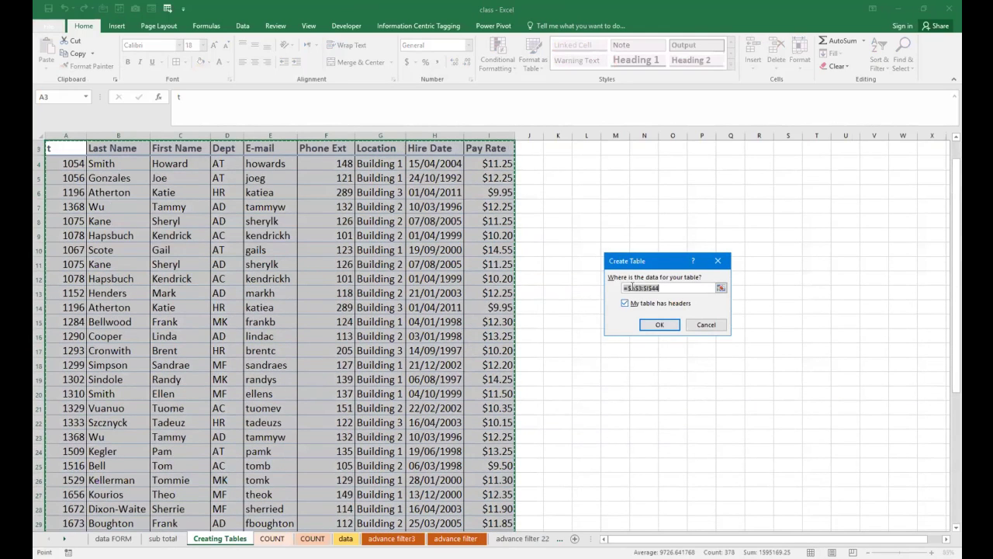
{"action": "left_click_drag", "start_coordinate": [630, 266], "coordinate": [572, 270]}
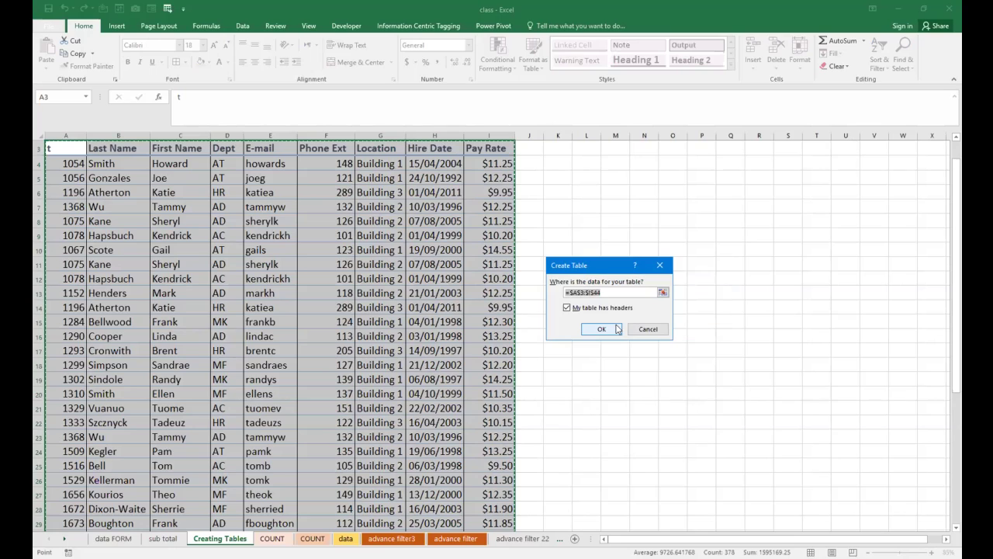
{"action": "left_click", "coordinate": [610, 330]}
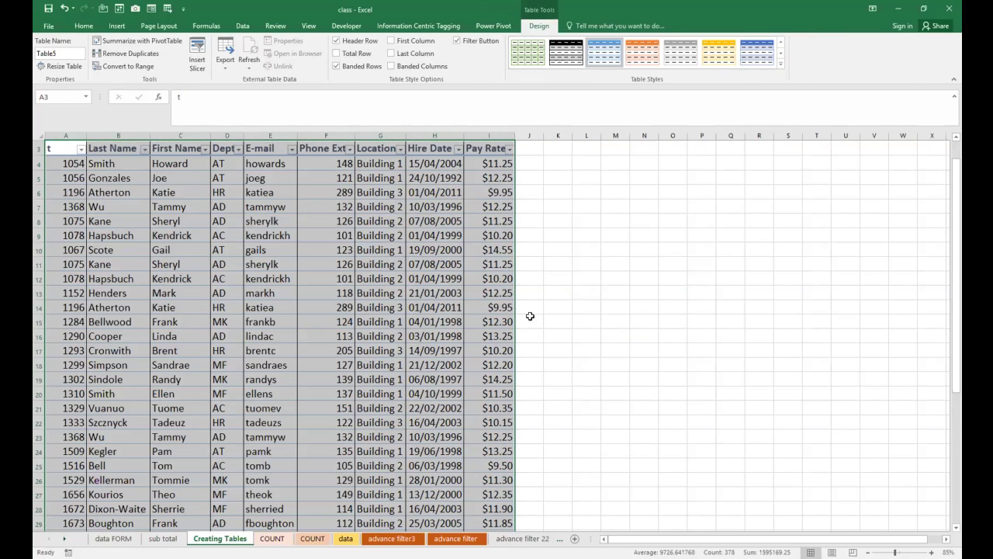
{"action": "scroll", "coordinate": [152, 347], "scroll_direction": "up", "scroll_amount": 1}
{"action": "scroll", "coordinate": [155, 347], "scroll_direction": "down", "scroll_amount": 3}
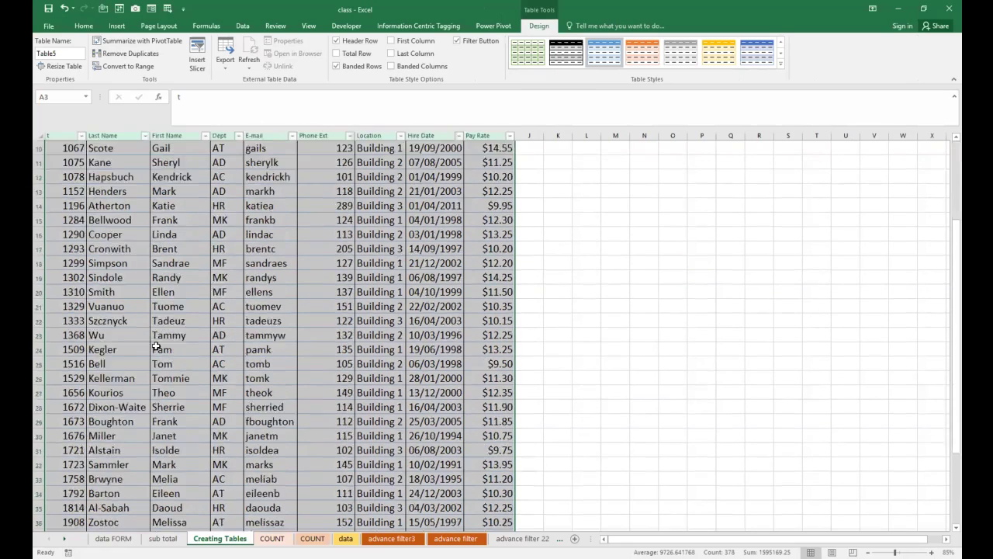